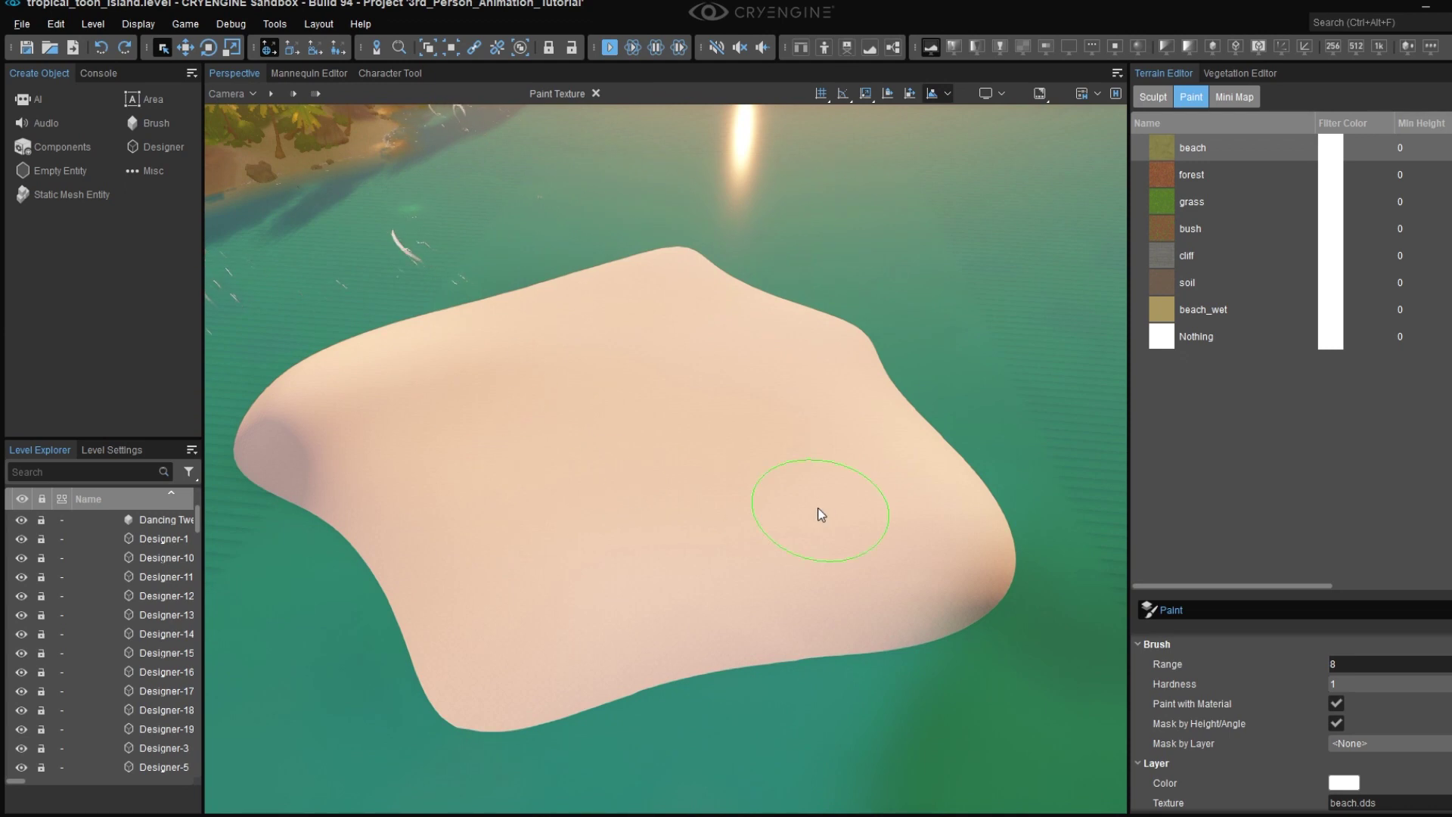
Paint the beach layer all the way around the island's outer edge with a brush range of 8.
right_drag(926, 627, 926, 627)
key(s)
drag(792, 652, 595, 664)
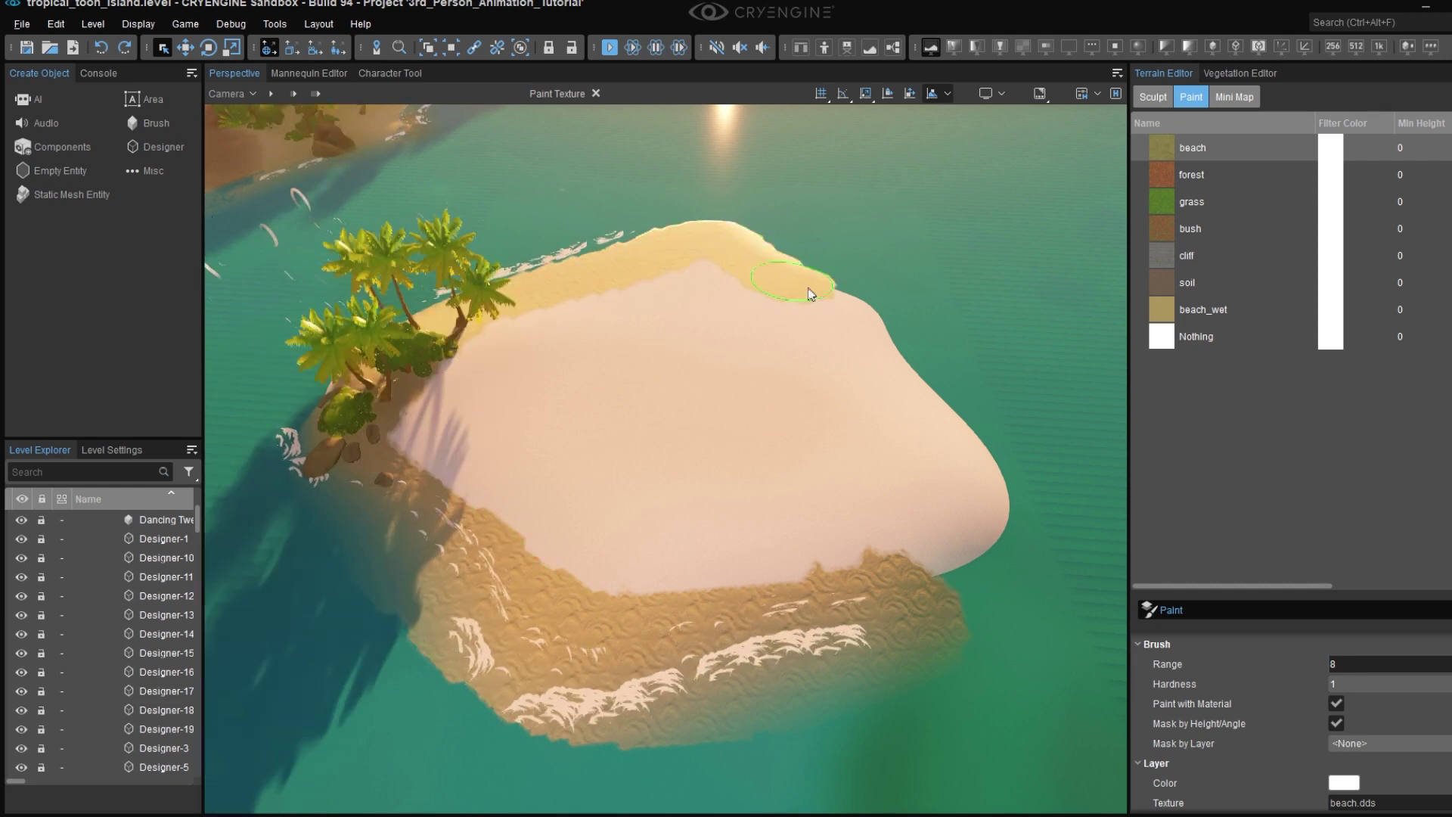
mouse_move(822, 297)
mouse_down()
mouse_move(921, 383)
mouse_move(1005, 533)
mouse_move(904, 707)
mouse_move(581, 768)
mouse_move(381, 669)
mouse_move(290, 434)
mouse_move(427, 305)
mouse_move(717, 237)
mouse_up()
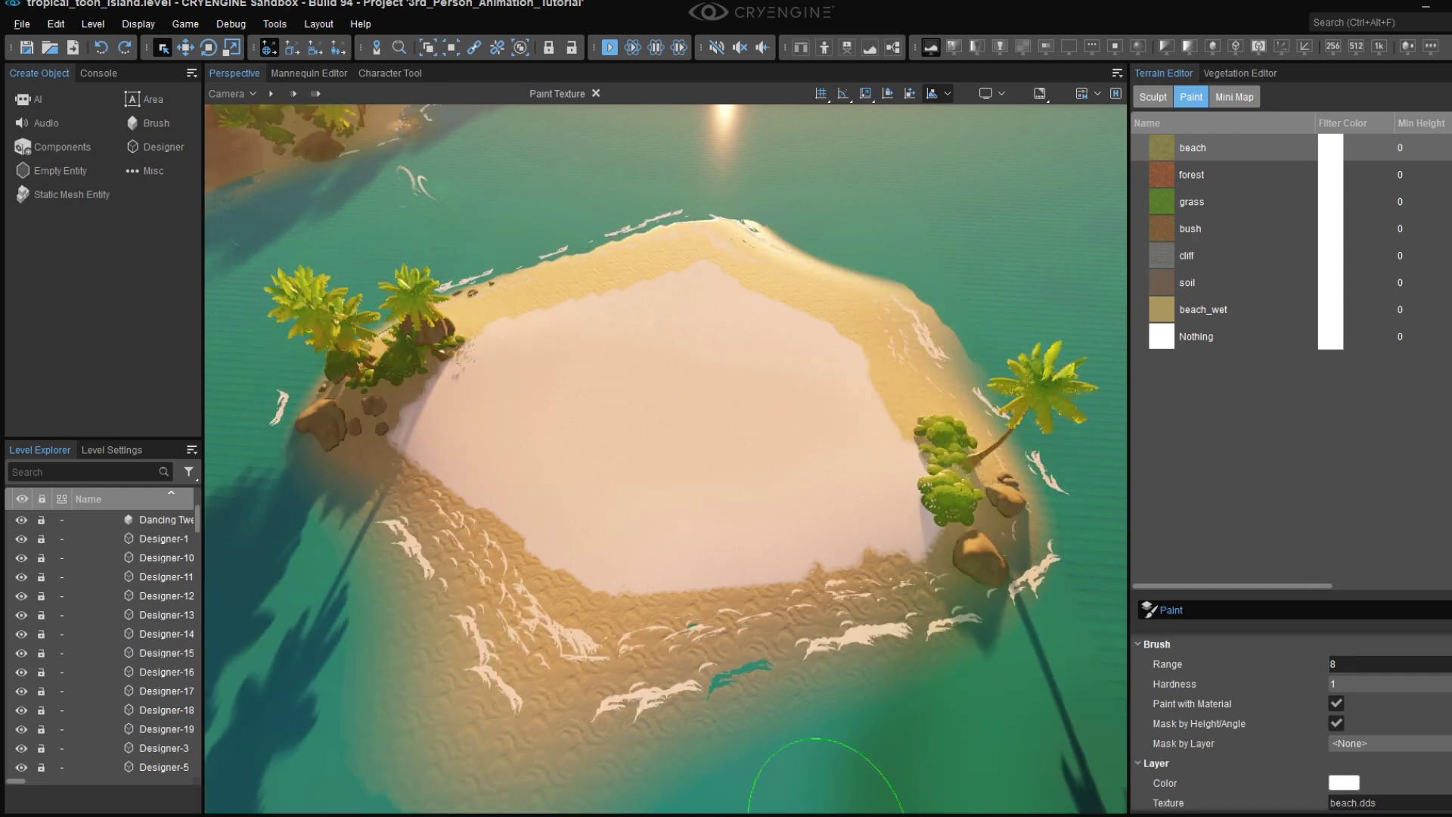
Paint a ring of the grass layer inside the beach and fill the island's centre with the forest layer.
click(1201, 201)
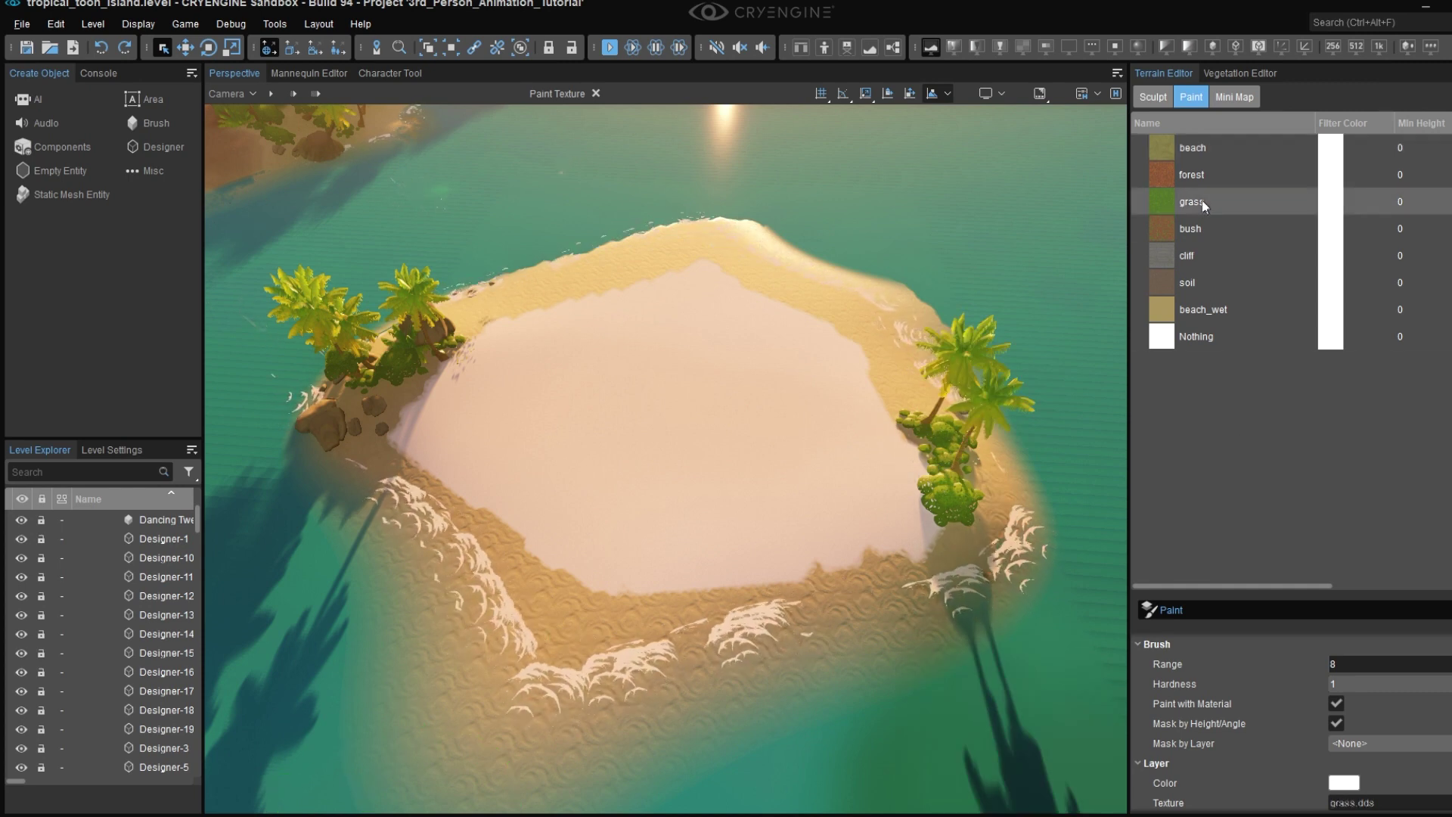
mouse_move(454, 423)
mouse_down()
mouse_move(487, 410)
mouse_move(530, 318)
mouse_move(759, 302)
mouse_move(893, 462)
mouse_move(701, 555)
mouse_move(502, 492)
mouse_move(435, 406)
mouse_up()
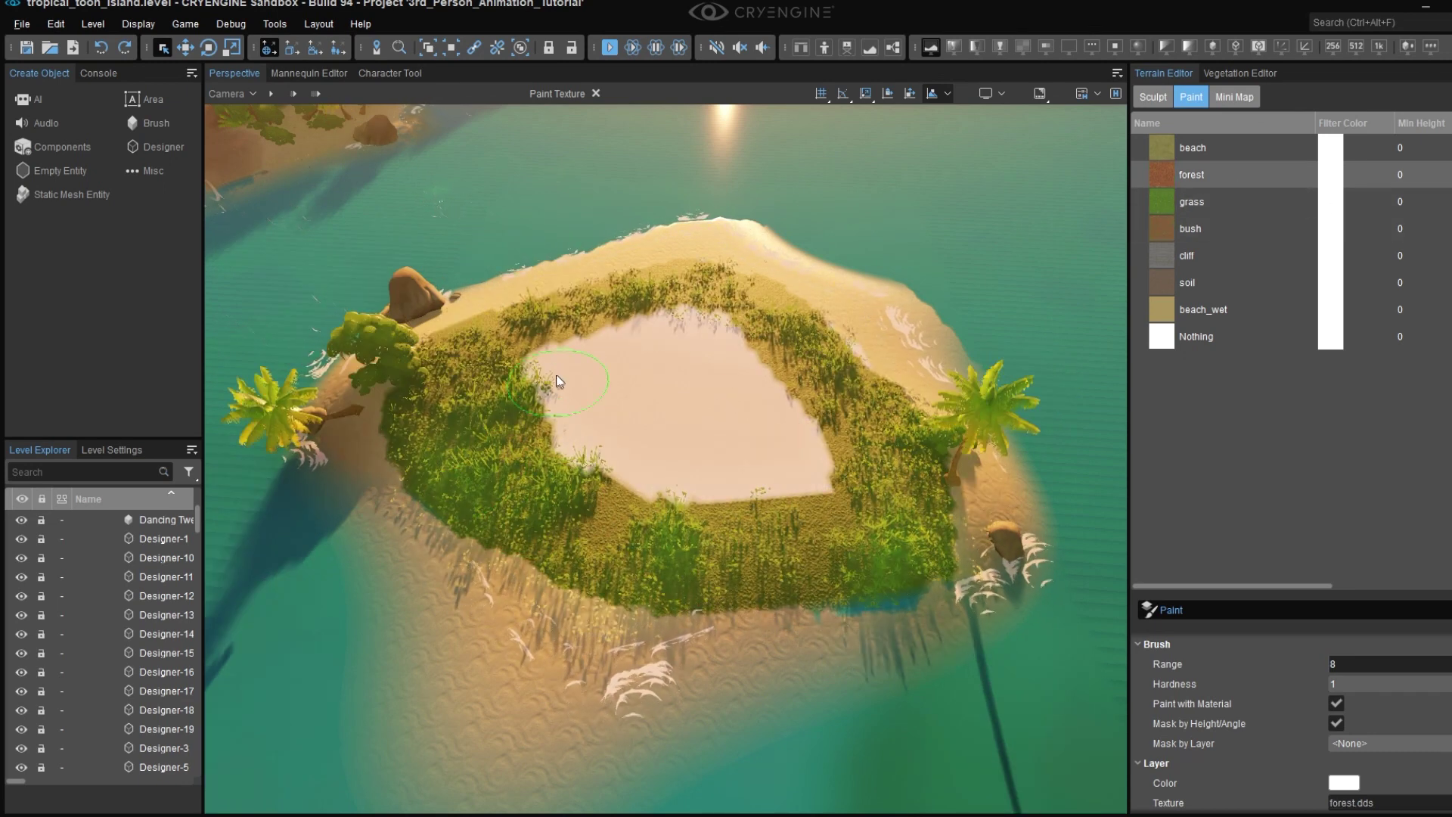
mouse_move(558, 377)
mouse_down()
mouse_move(610, 460)
mouse_move(786, 424)
mouse_move(724, 338)
mouse_move(624, 387)
mouse_up()
Play the level in game mode, run the character through the grass and along the beach, and return to editing.
key(ctrl+g)
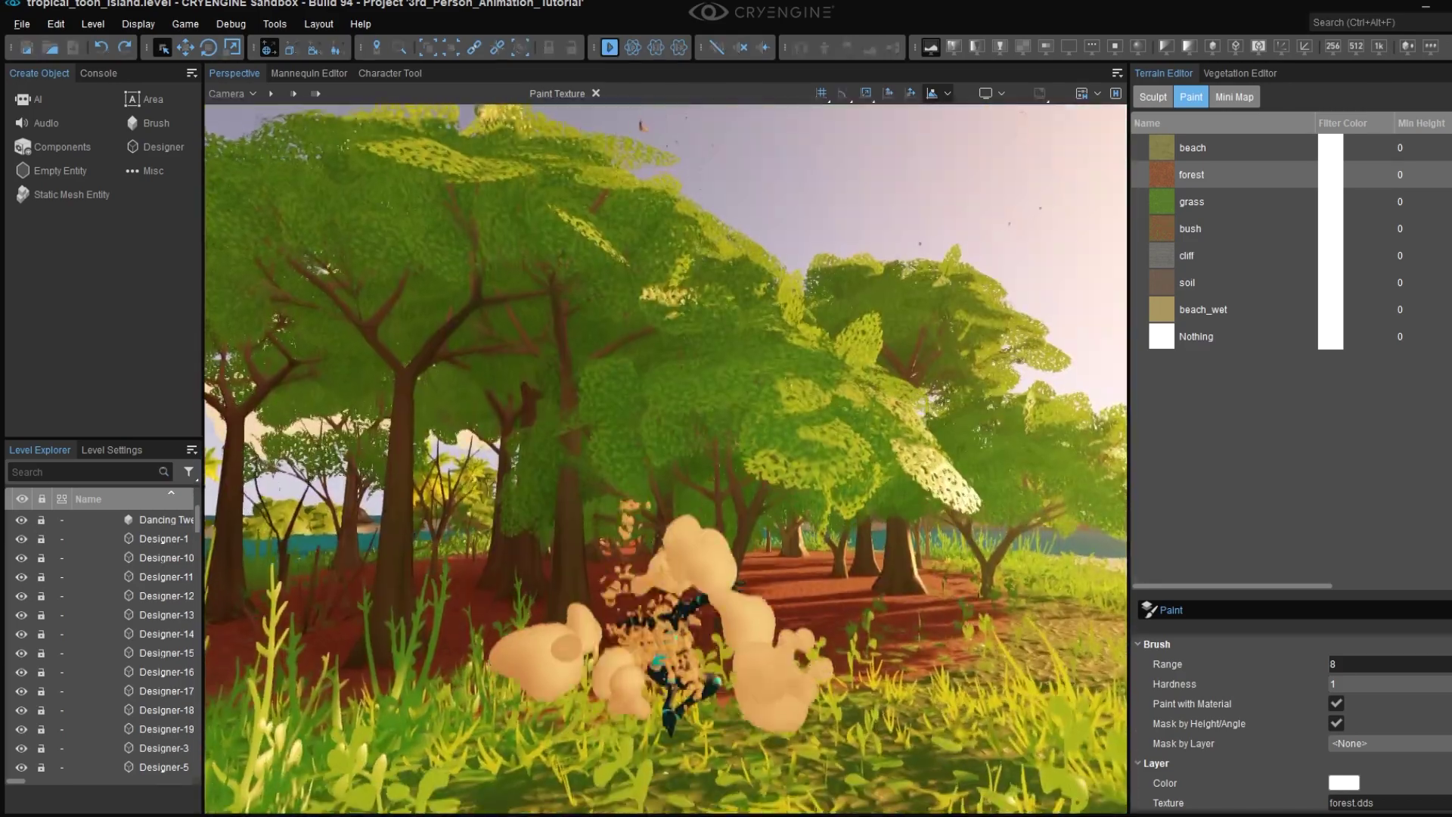
key(w)
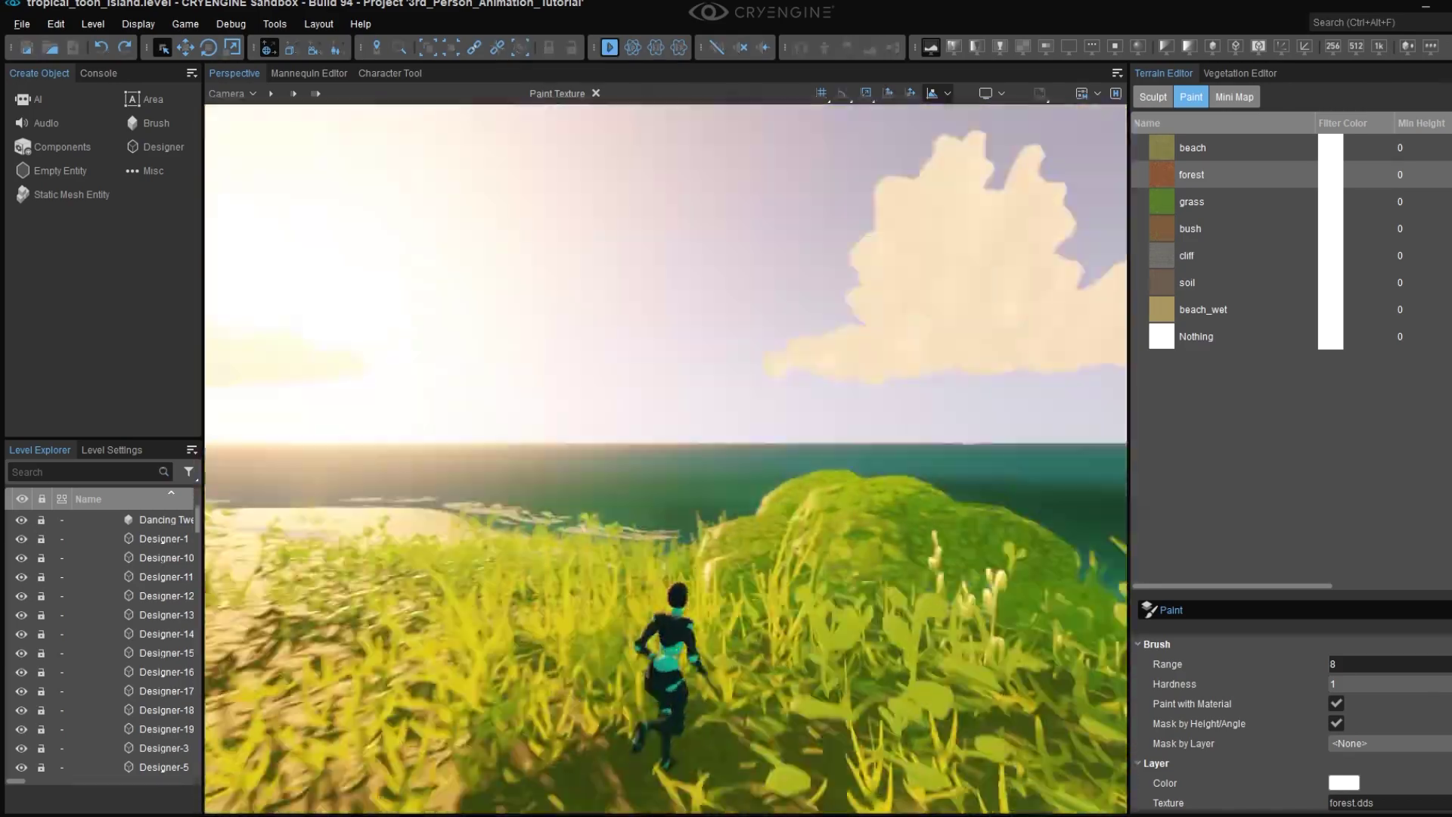
key(w)
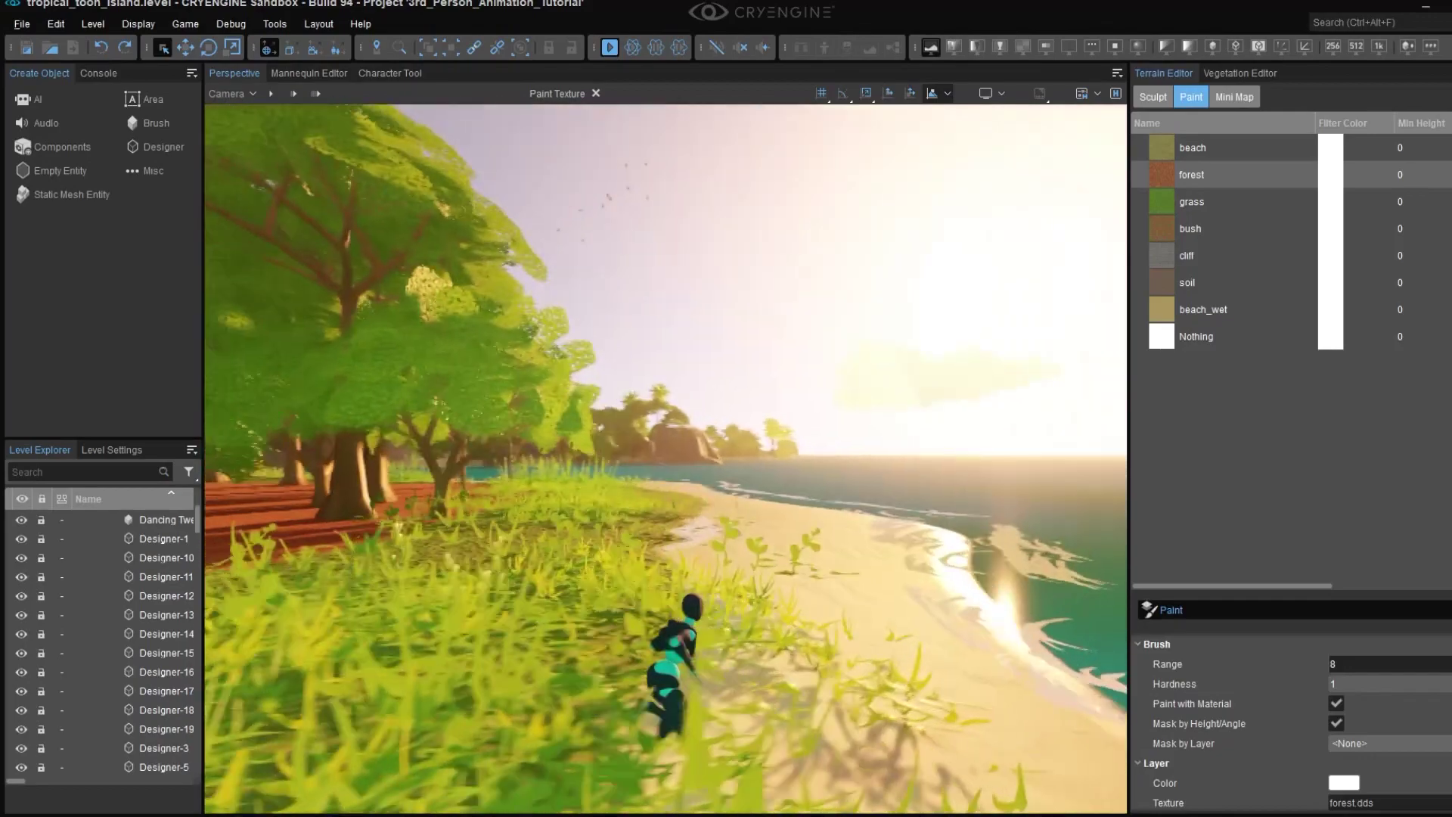
key(w)
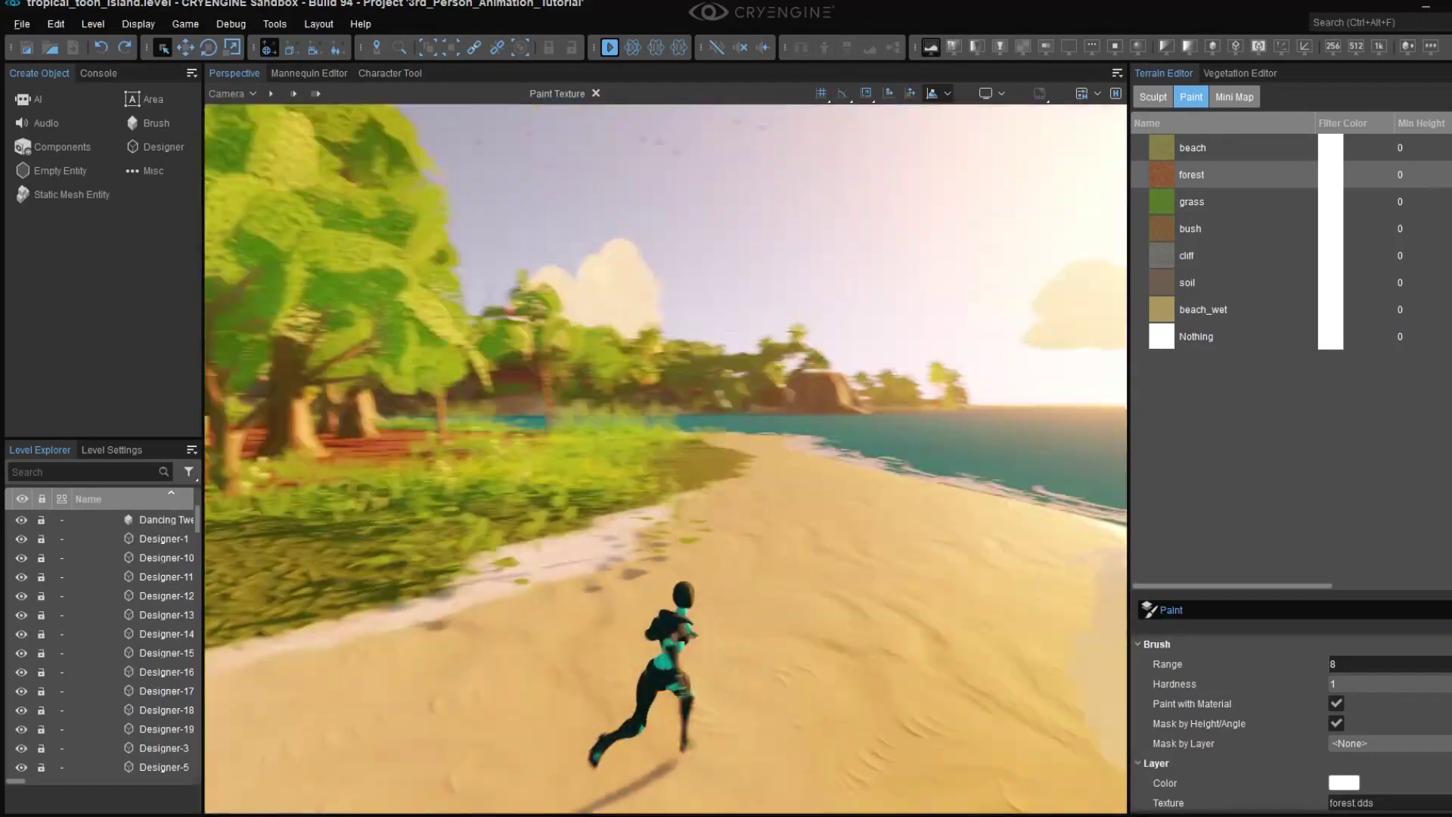
key(w)
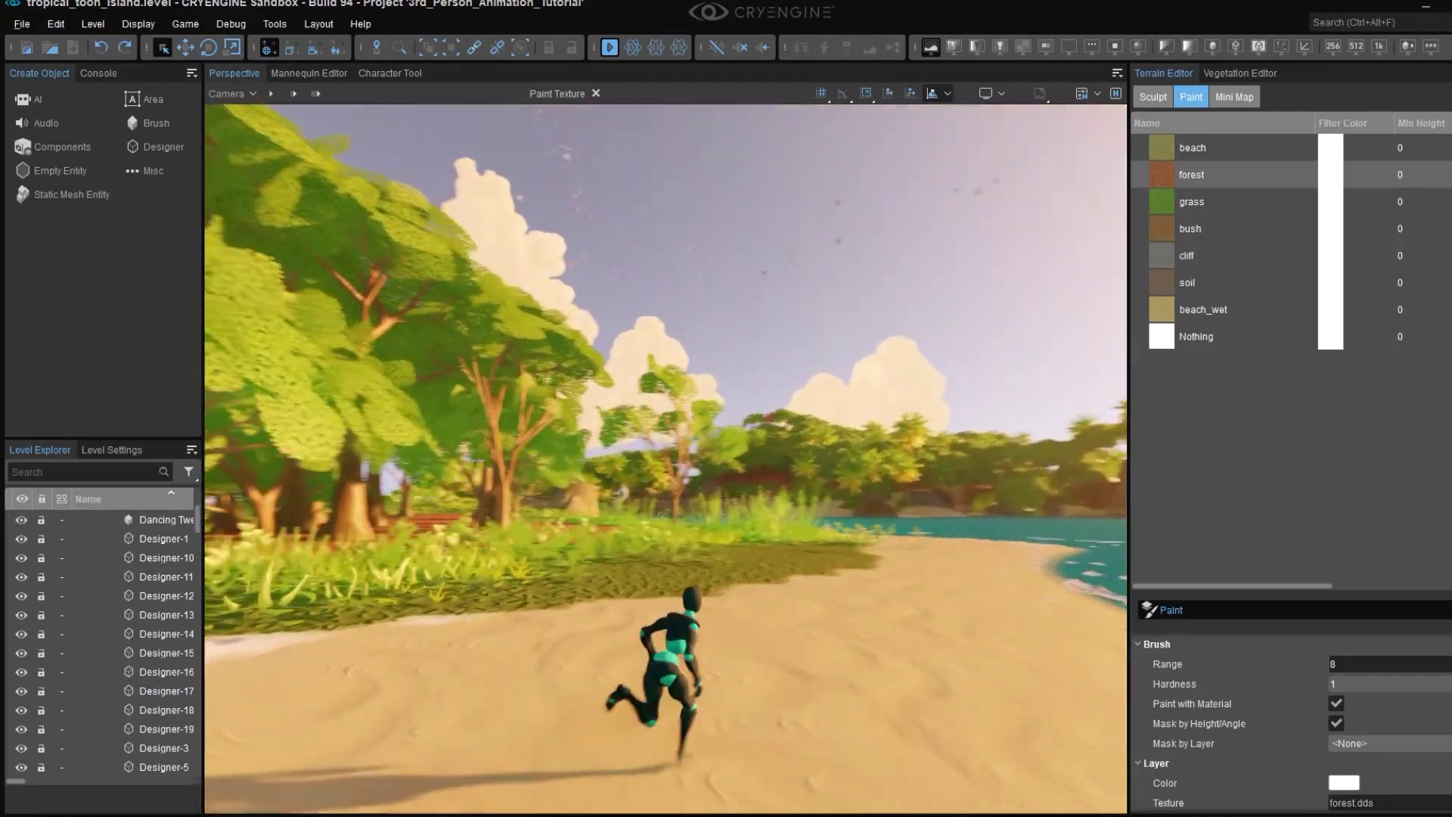
key(w)
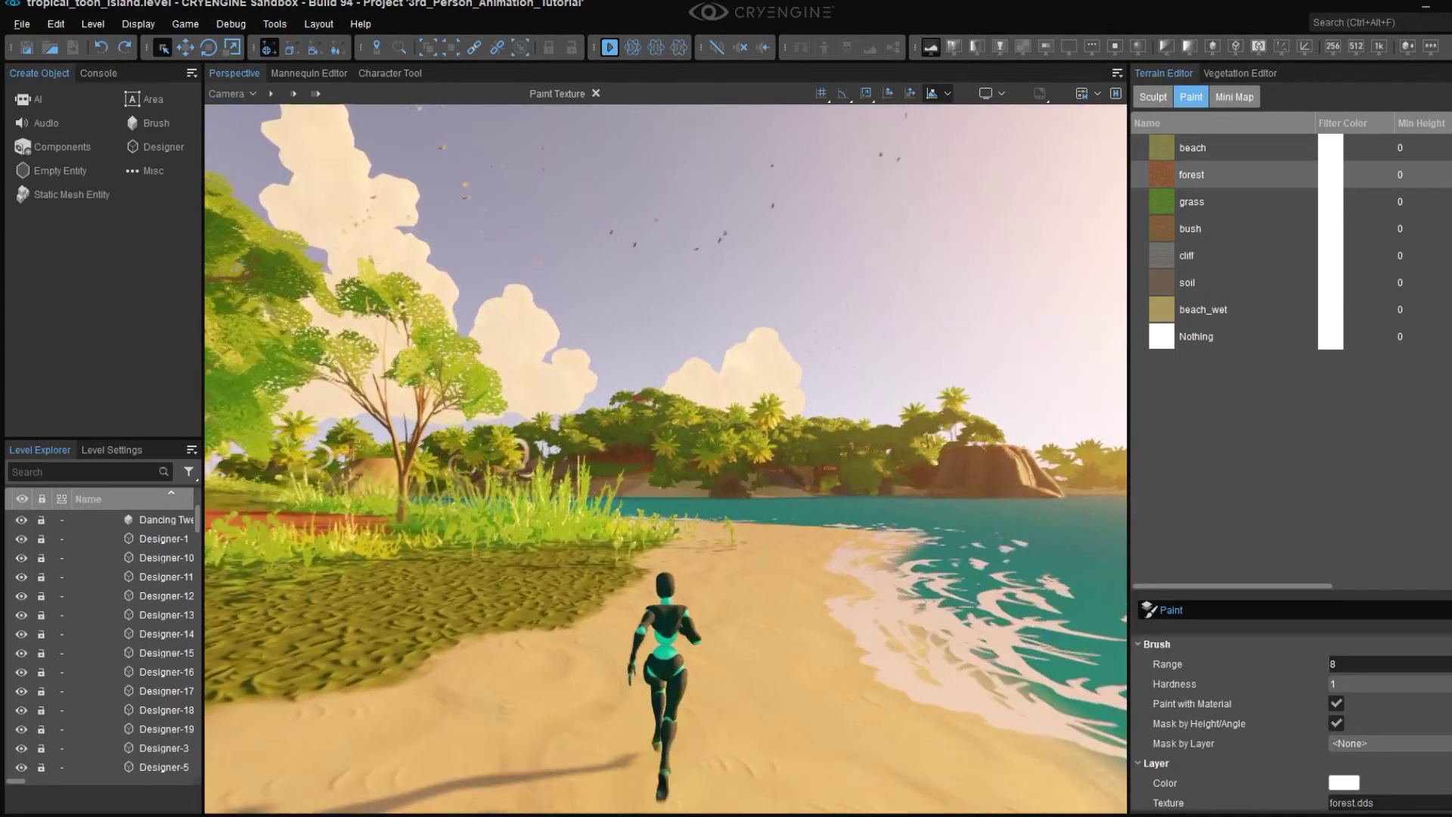
key(w)
key(Escape)
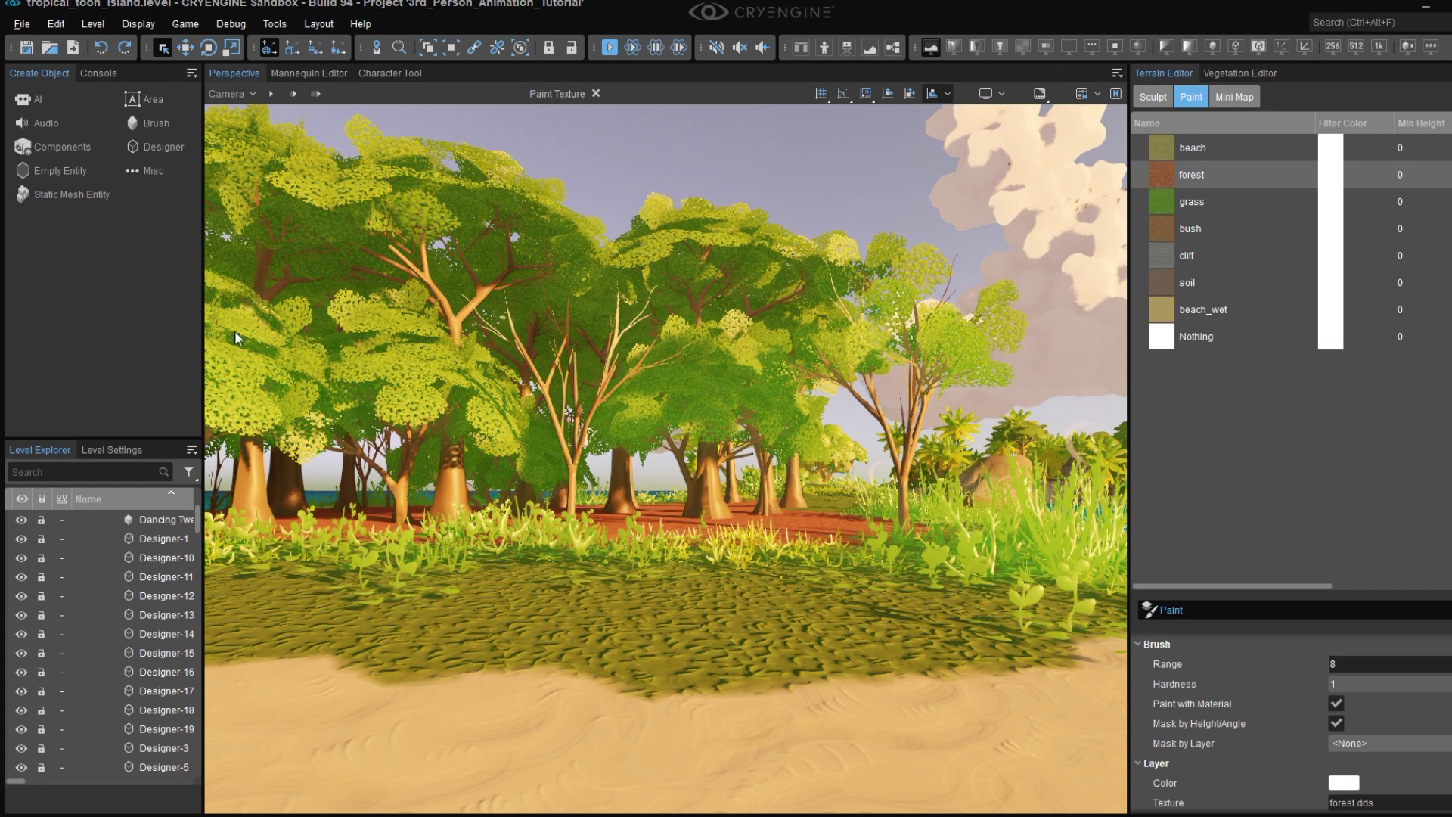
Create a new level named tutorial_leveldesign2 with a 1024 x 1024 heightmap and 4096 x 4096 texture dimensions.
click(22, 25)
click(53, 39)
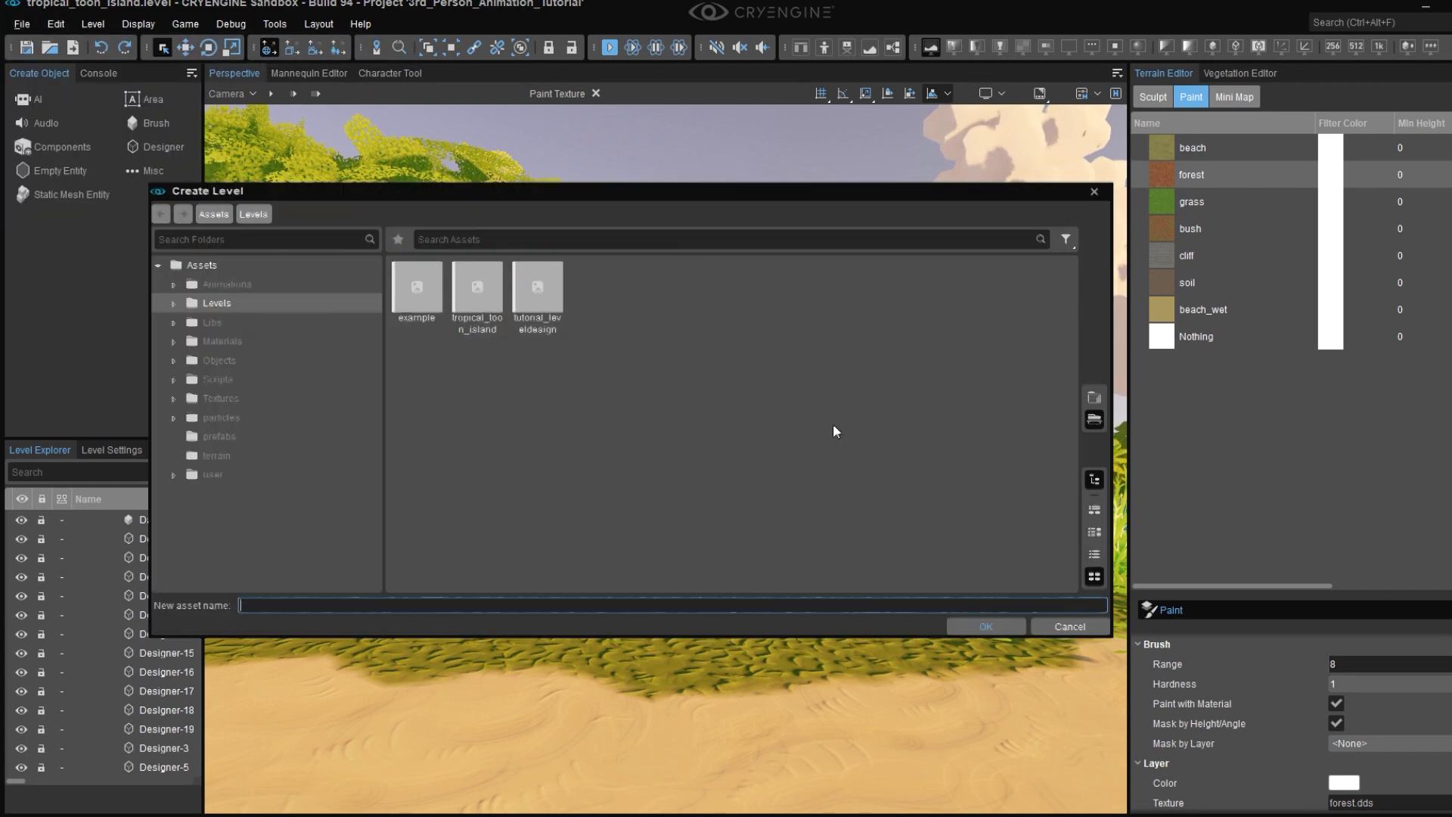
key(Return)
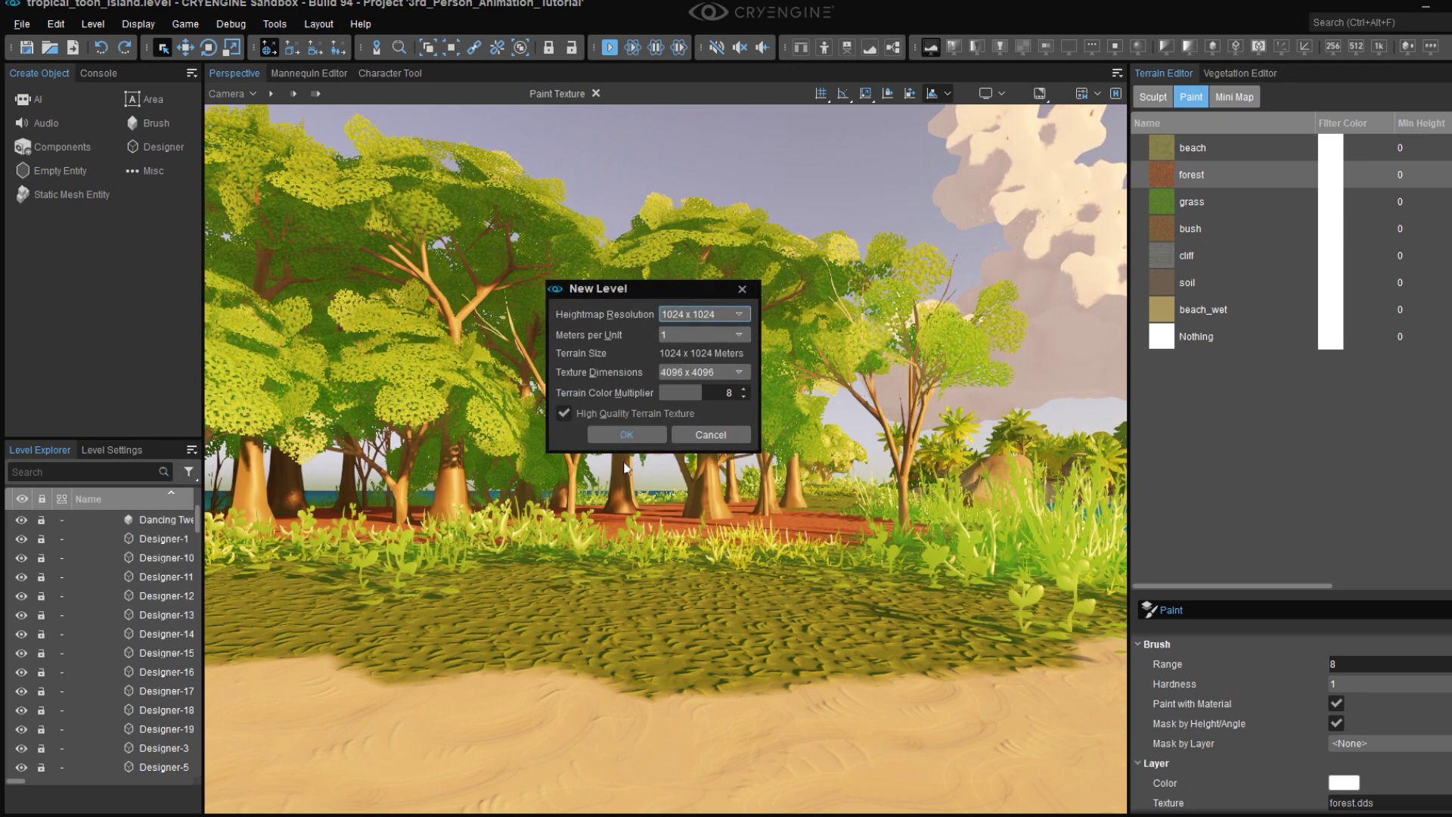
click(616, 433)
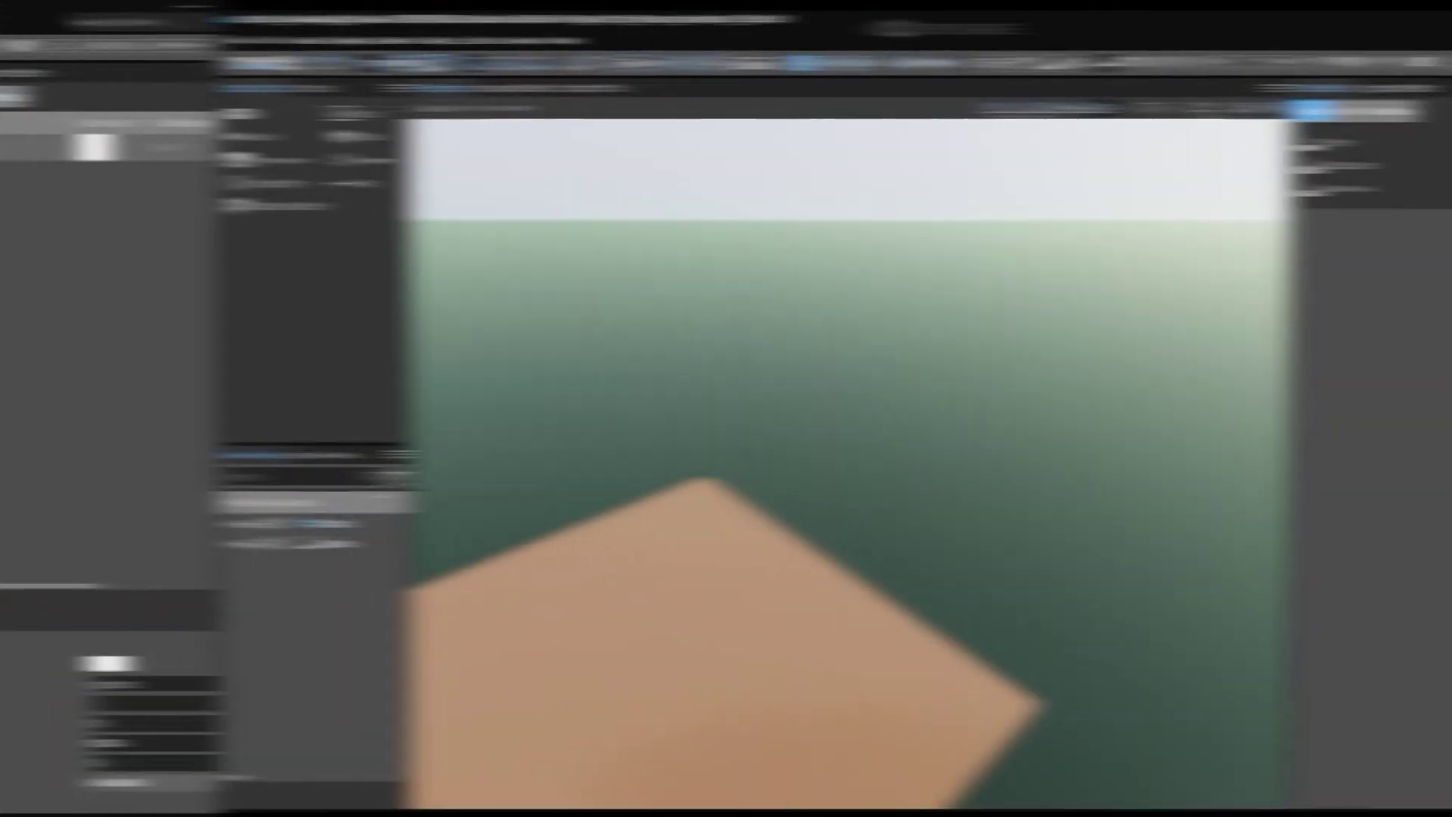
right_drag(633, 463, 631, 495)
mouse_move(658, 310)
right_down()
mouse_move(678, 292)
mouse_move(678, 405)
mouse_move(675, 319)
right_up()
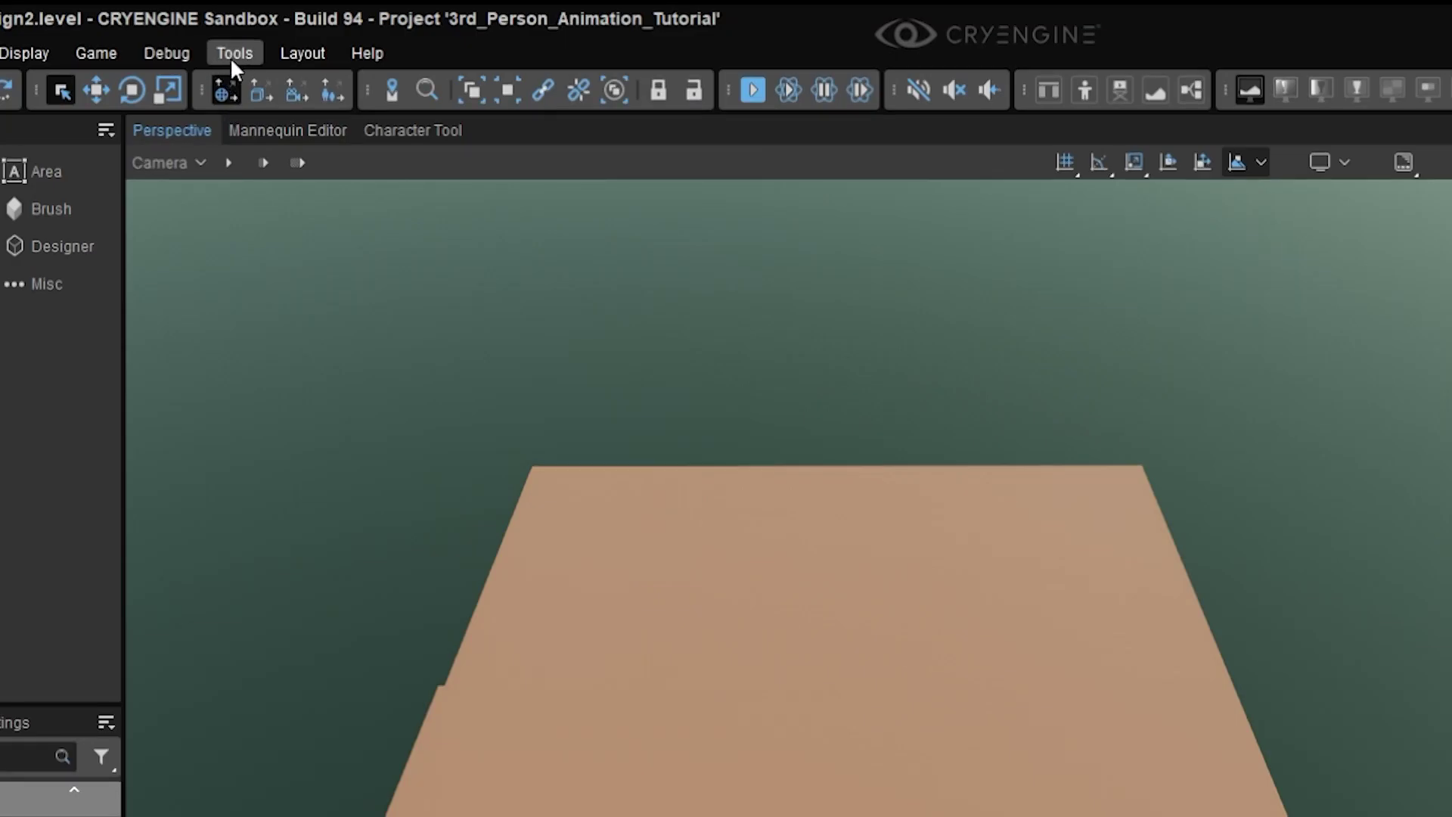
click(233, 54)
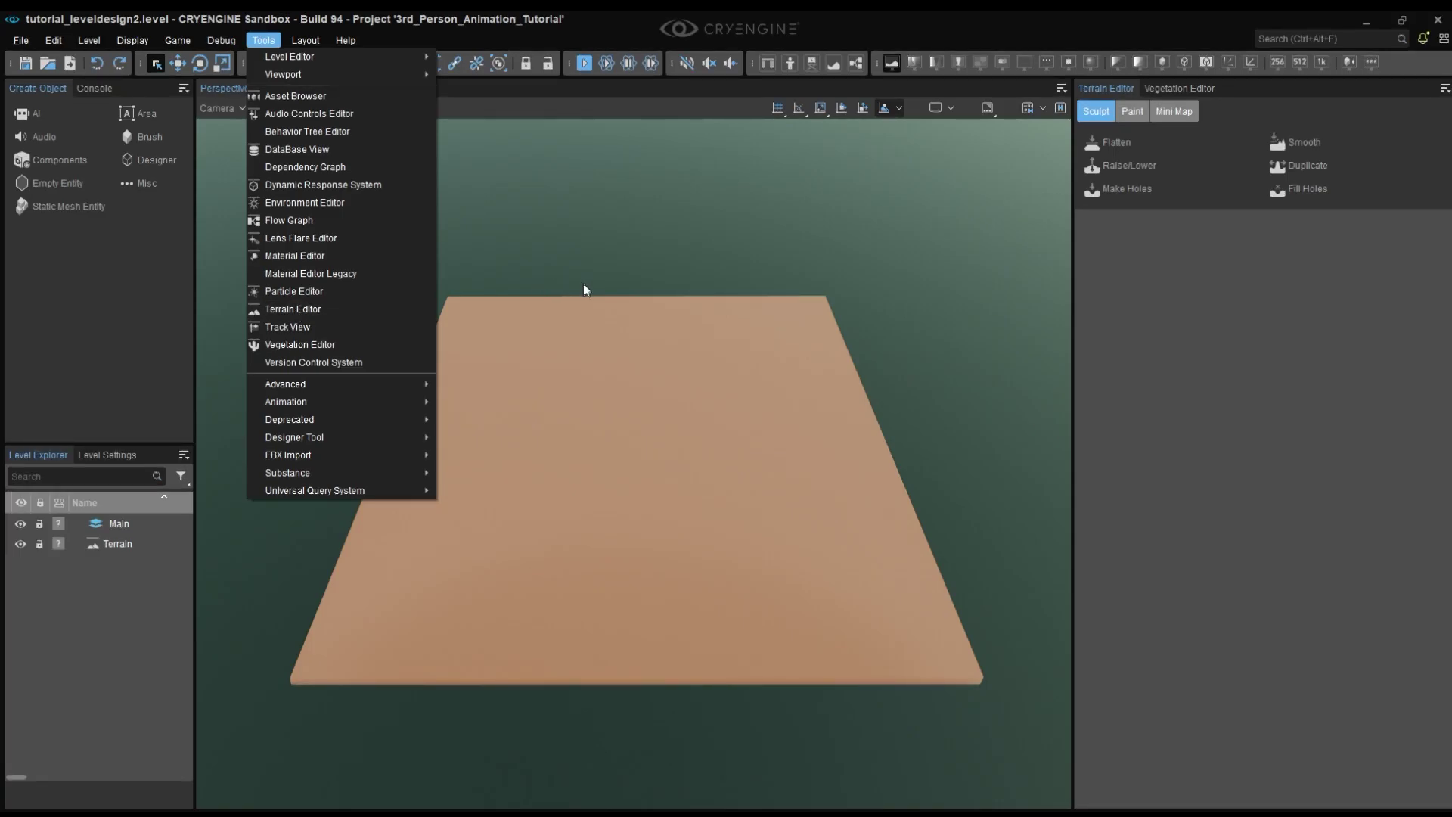
click(583, 284)
right_drag(584, 287, 587, 290)
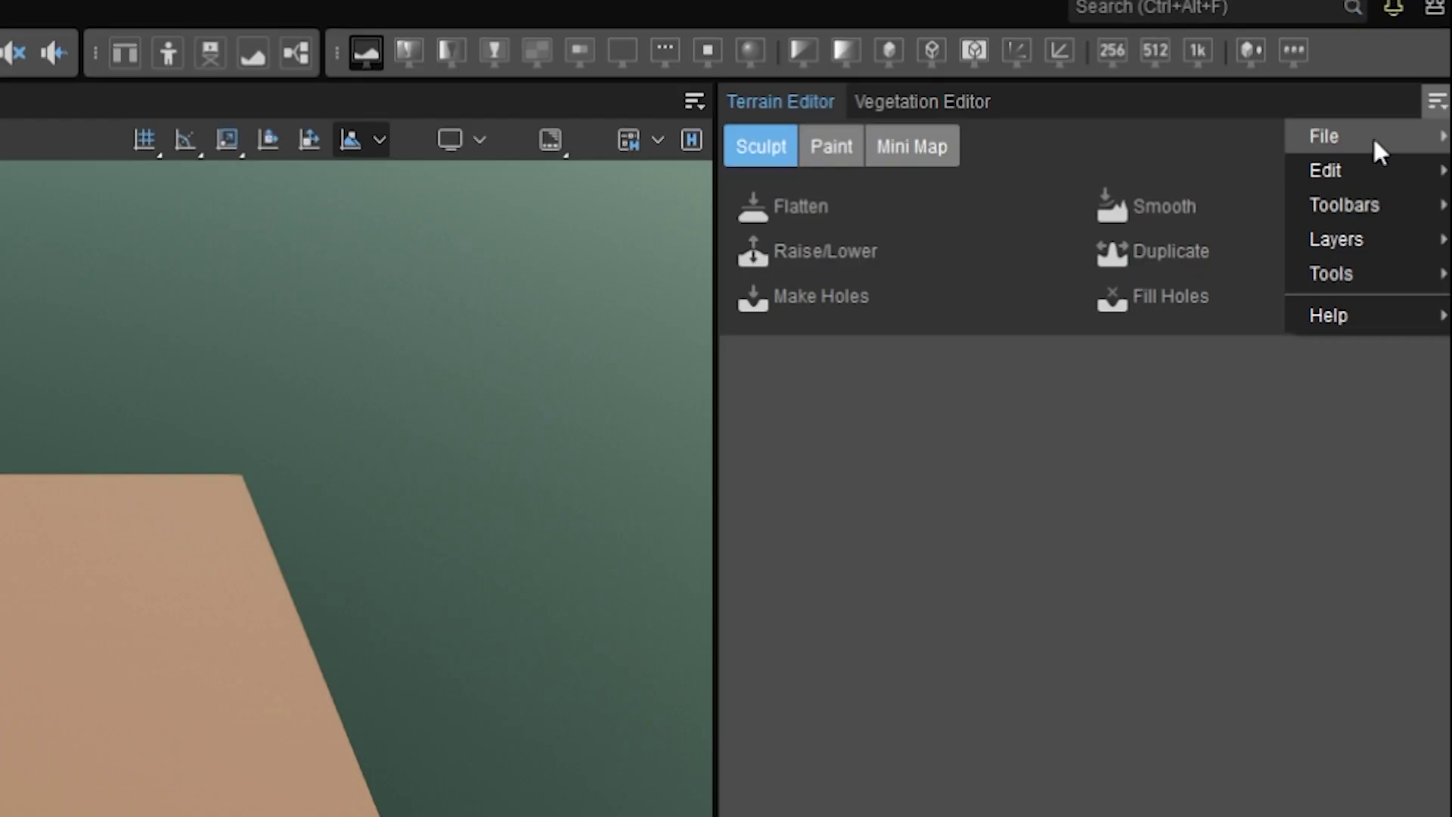
Turn the flat terrain into an island with the Make Isle command.
mouse_move(1355, 163)
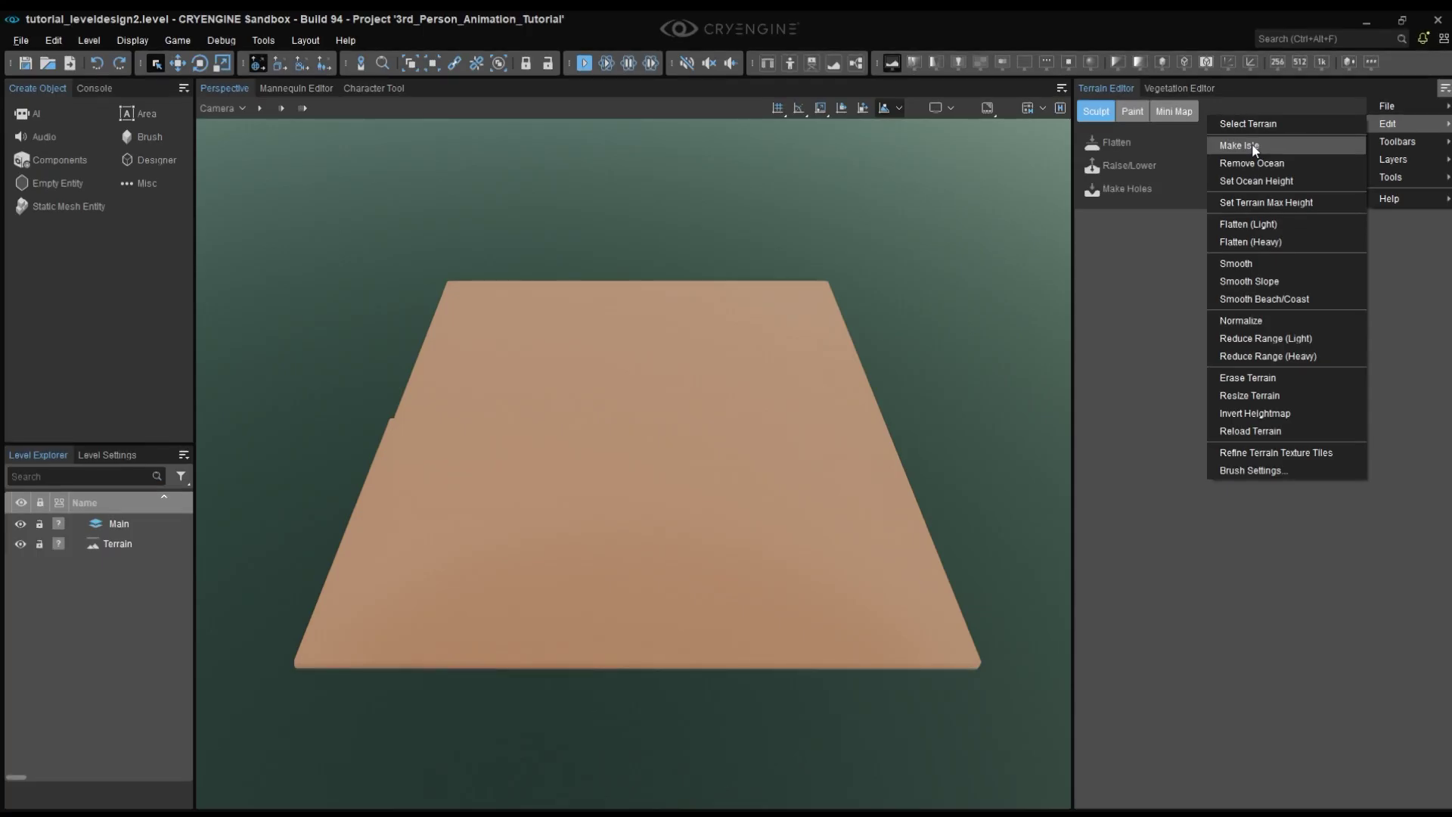
click(1253, 146)
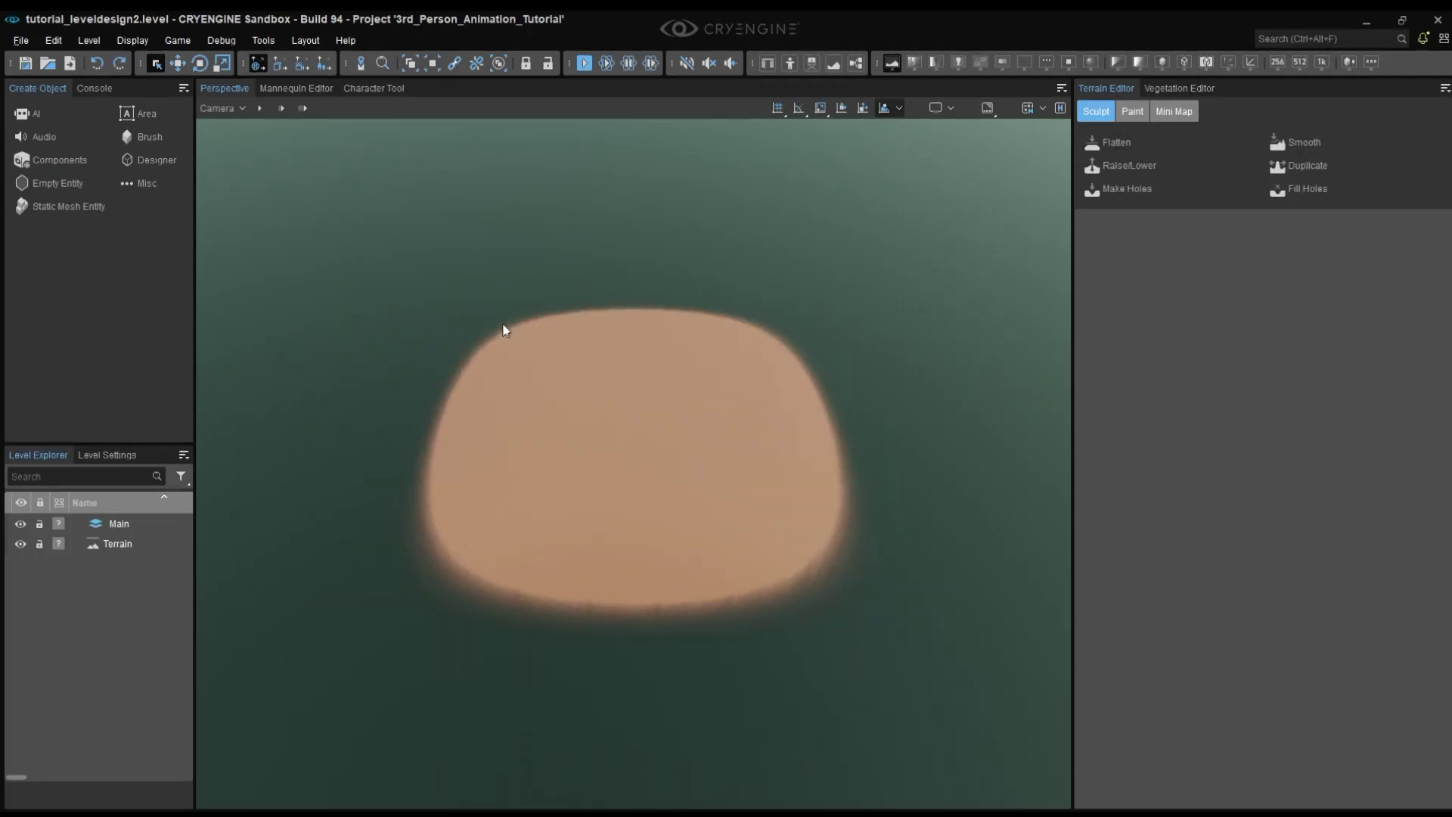
mouse_move(501, 325)
right_down()
mouse_move(500, 643)
mouse_move(490, 317)
right_up()
key(w)
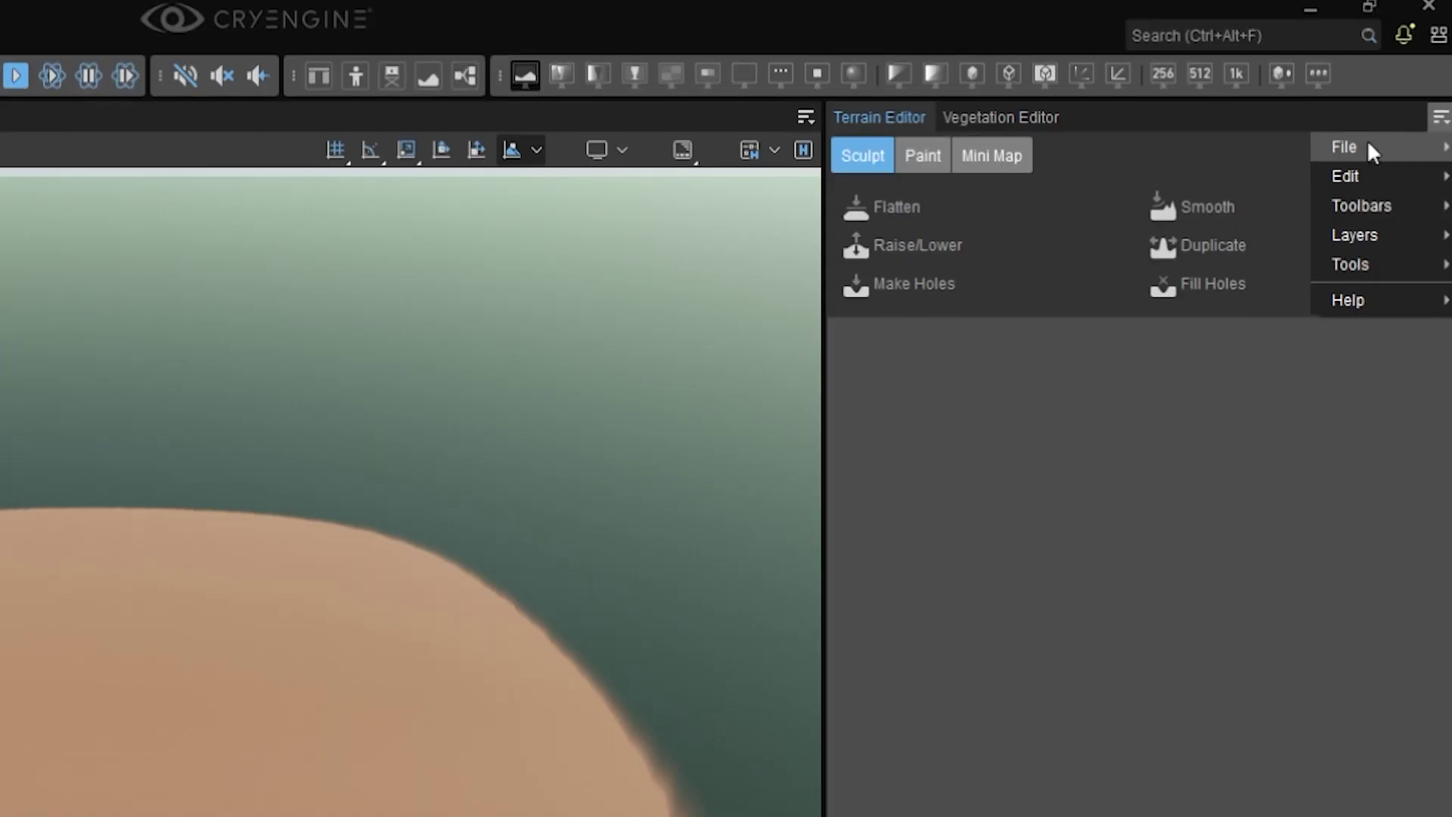
Generate terrain with Feature Size 3 and Detail (Passes) 4.
mouse_move(1398, 104)
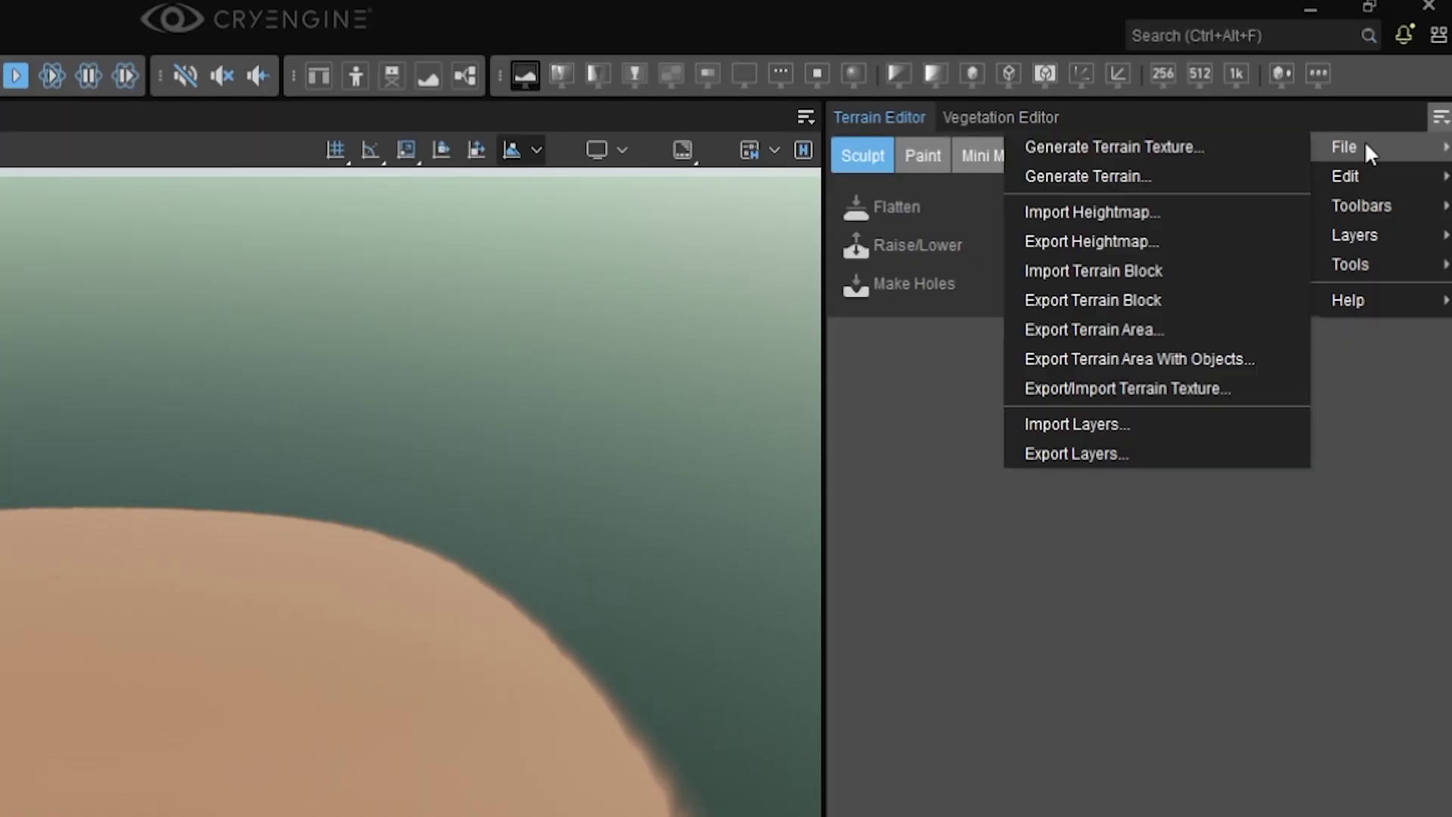
click(1070, 178)
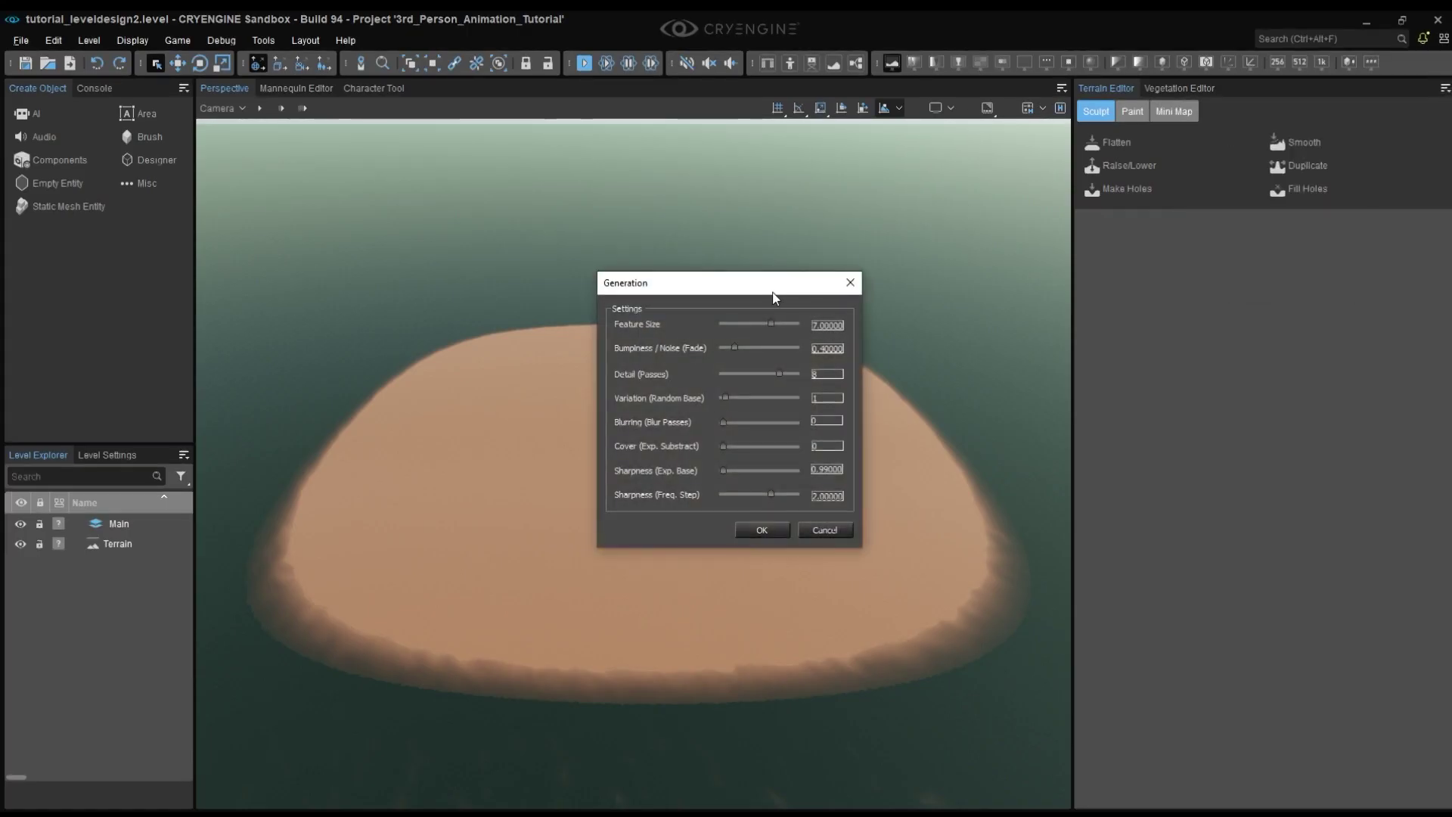
drag(773, 297, 642, 283)
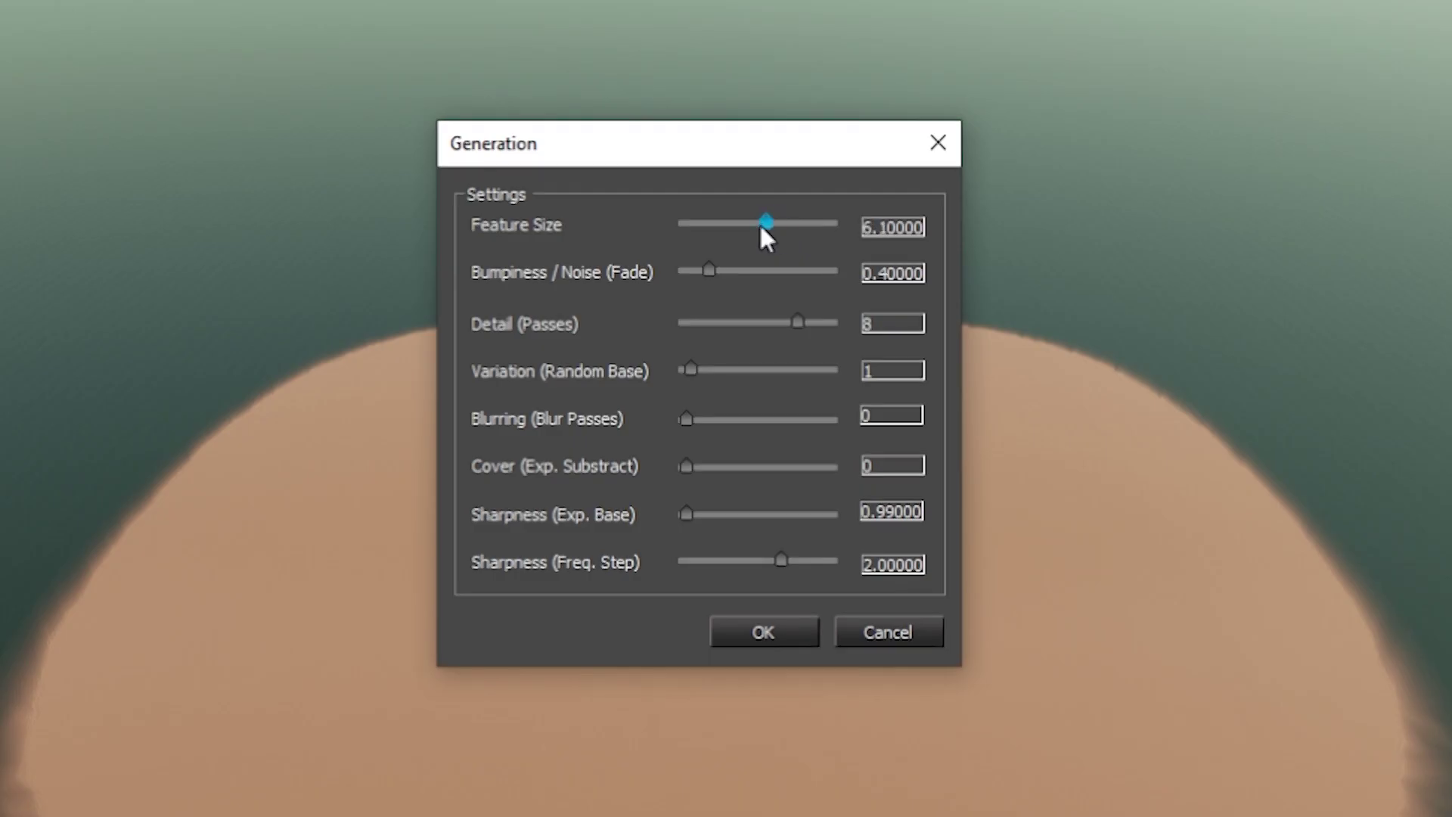
drag(723, 226, 712, 226)
drag(797, 326, 727, 327)
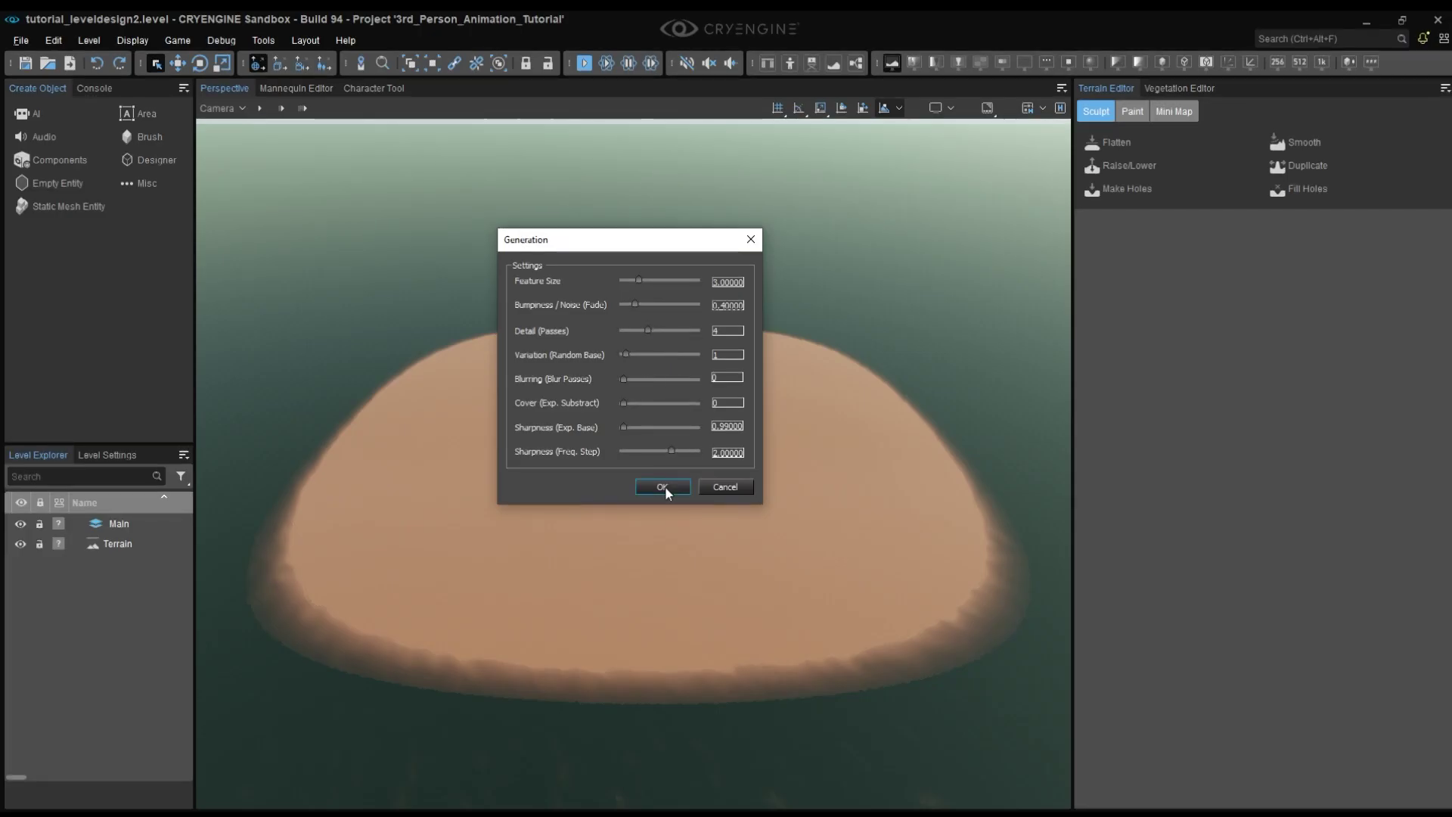
click(663, 487)
Lower the generated hills by applying Reduce Range (Heavy) to the terrain twice.
right_drag(634, 464, 605, 446)
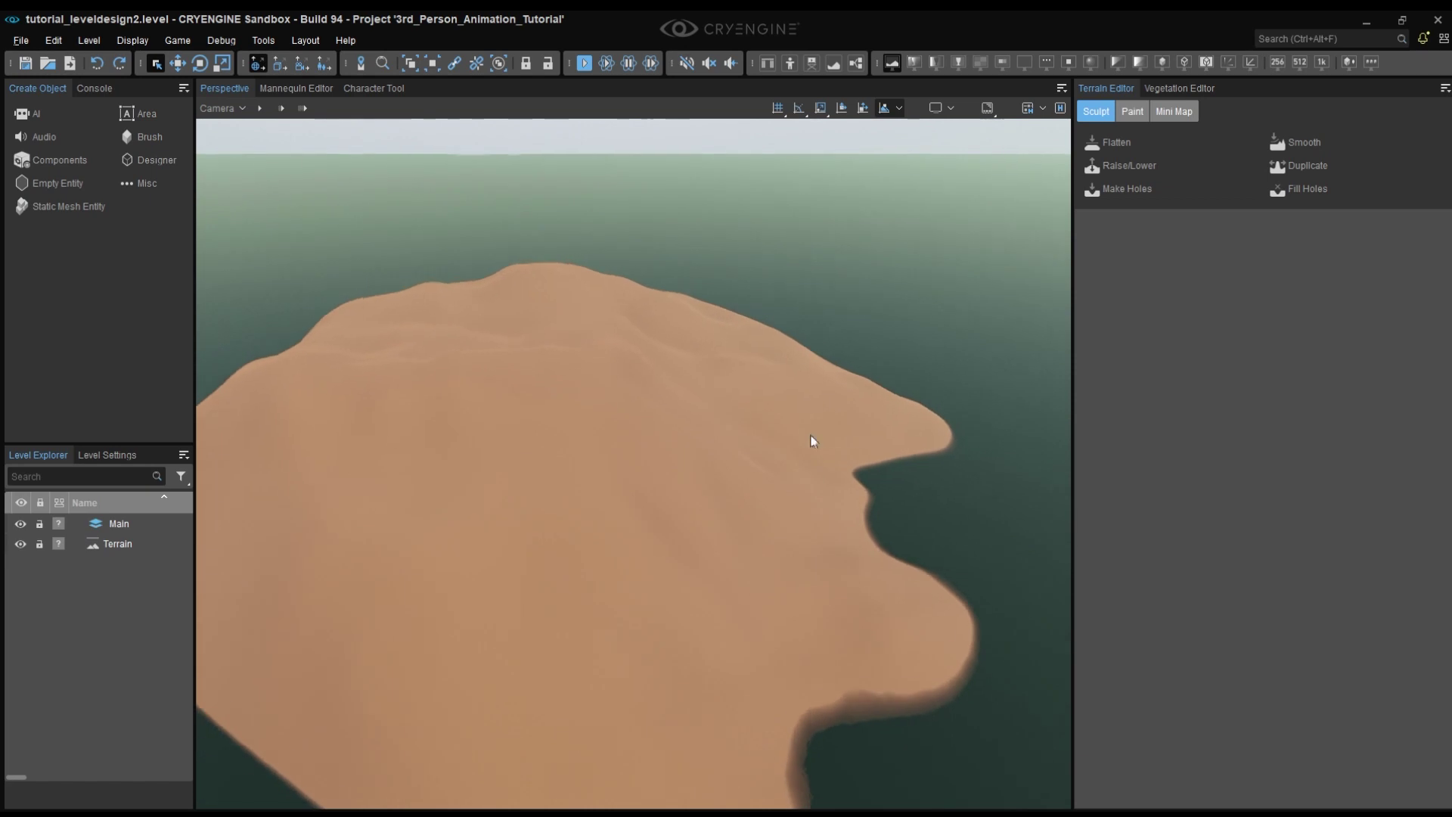
scroll(811, 434, down, 1)
click(1444, 89)
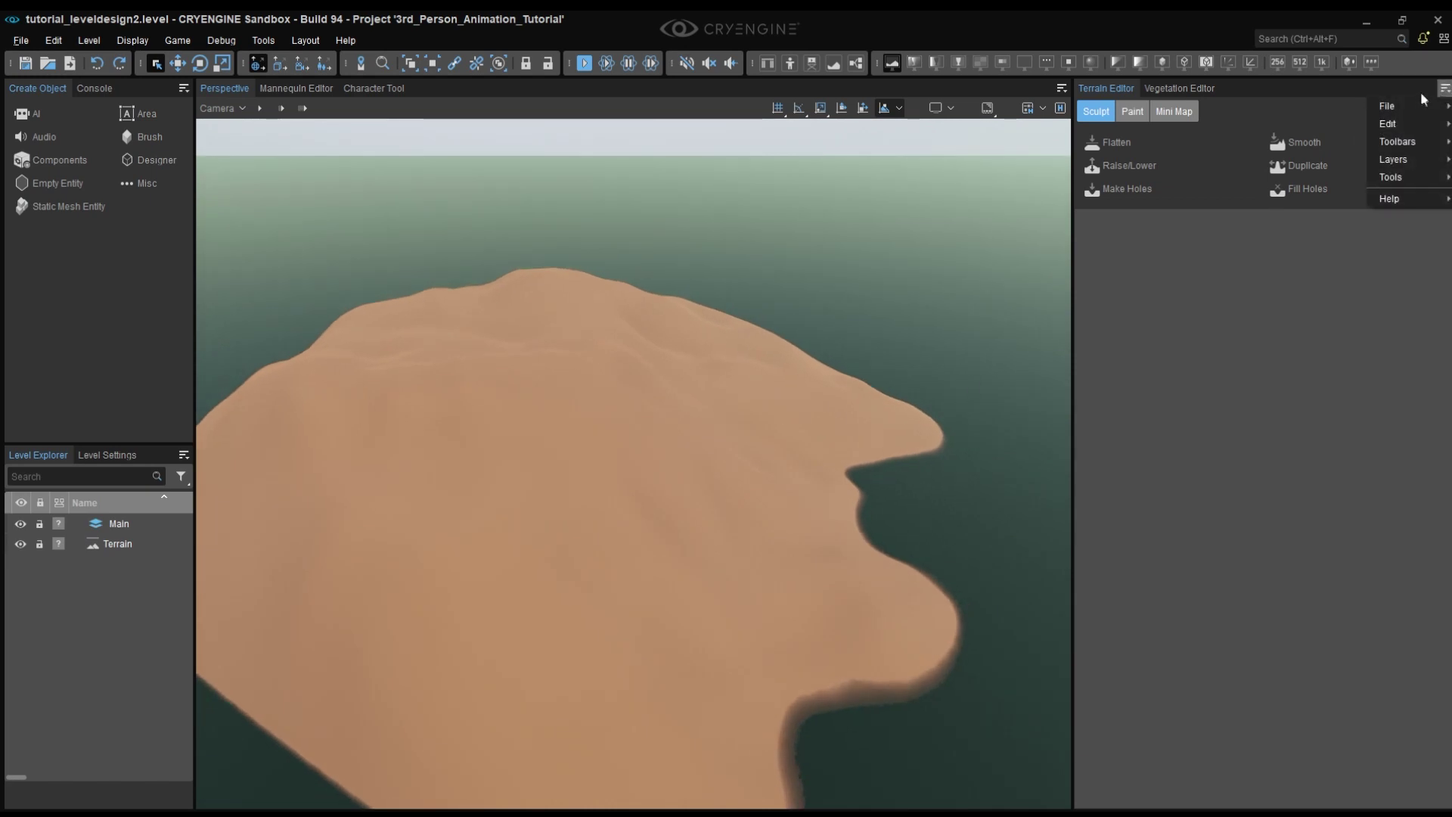
mouse_move(1389, 124)
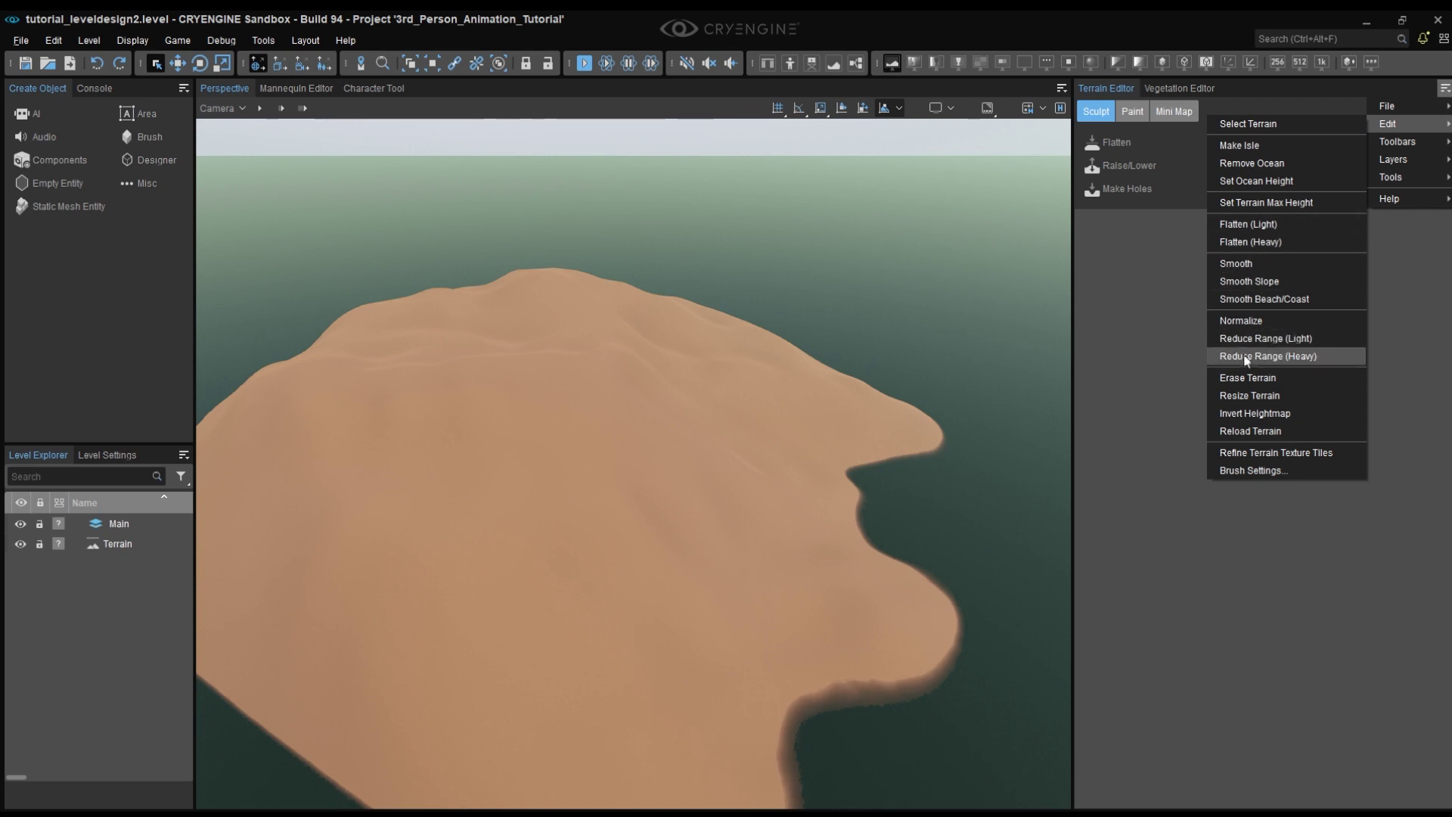
click(1273, 356)
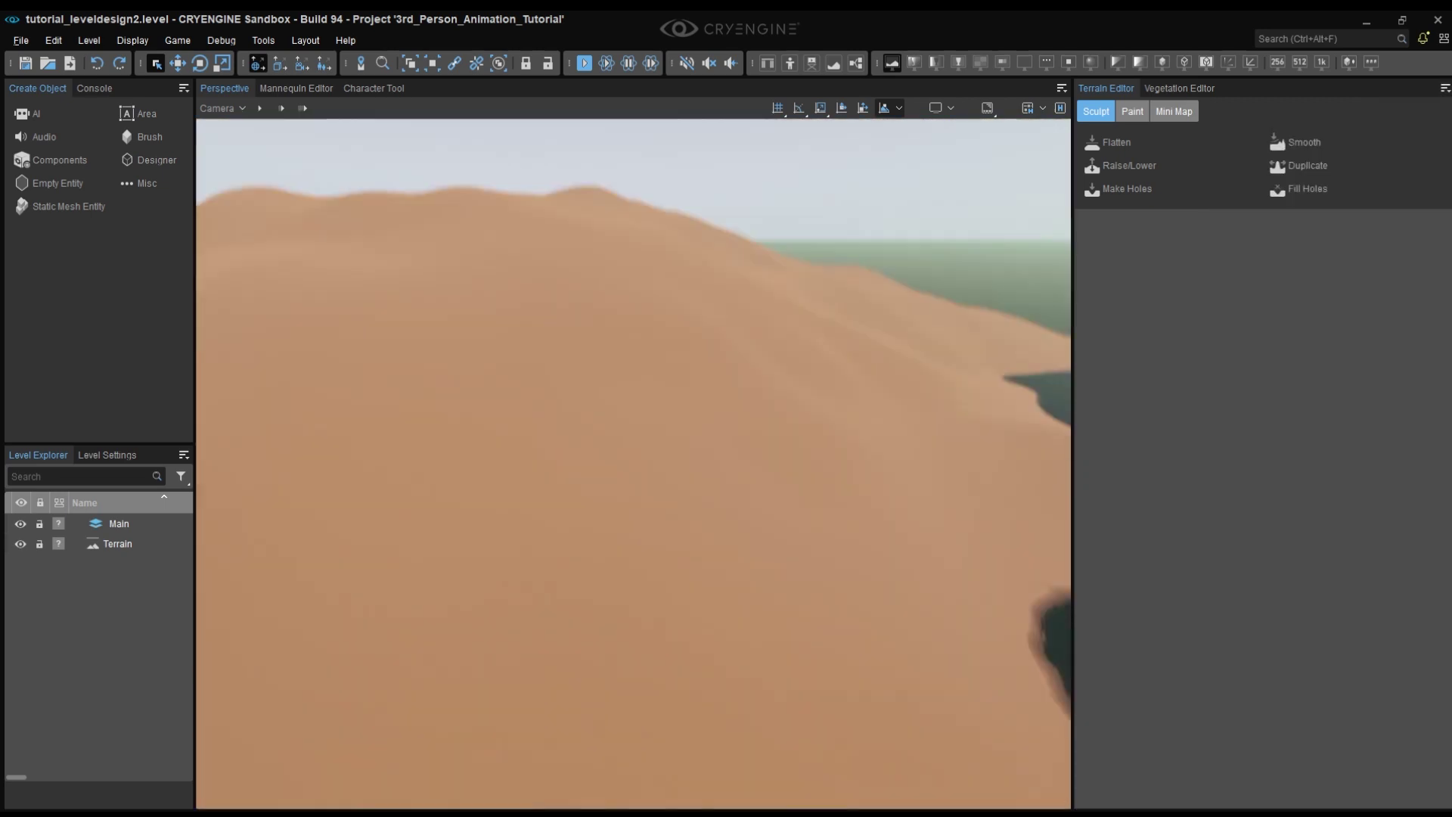
key(s)
right_drag(634, 463, 643, 389)
right_drag(892, 414, 835, 410)
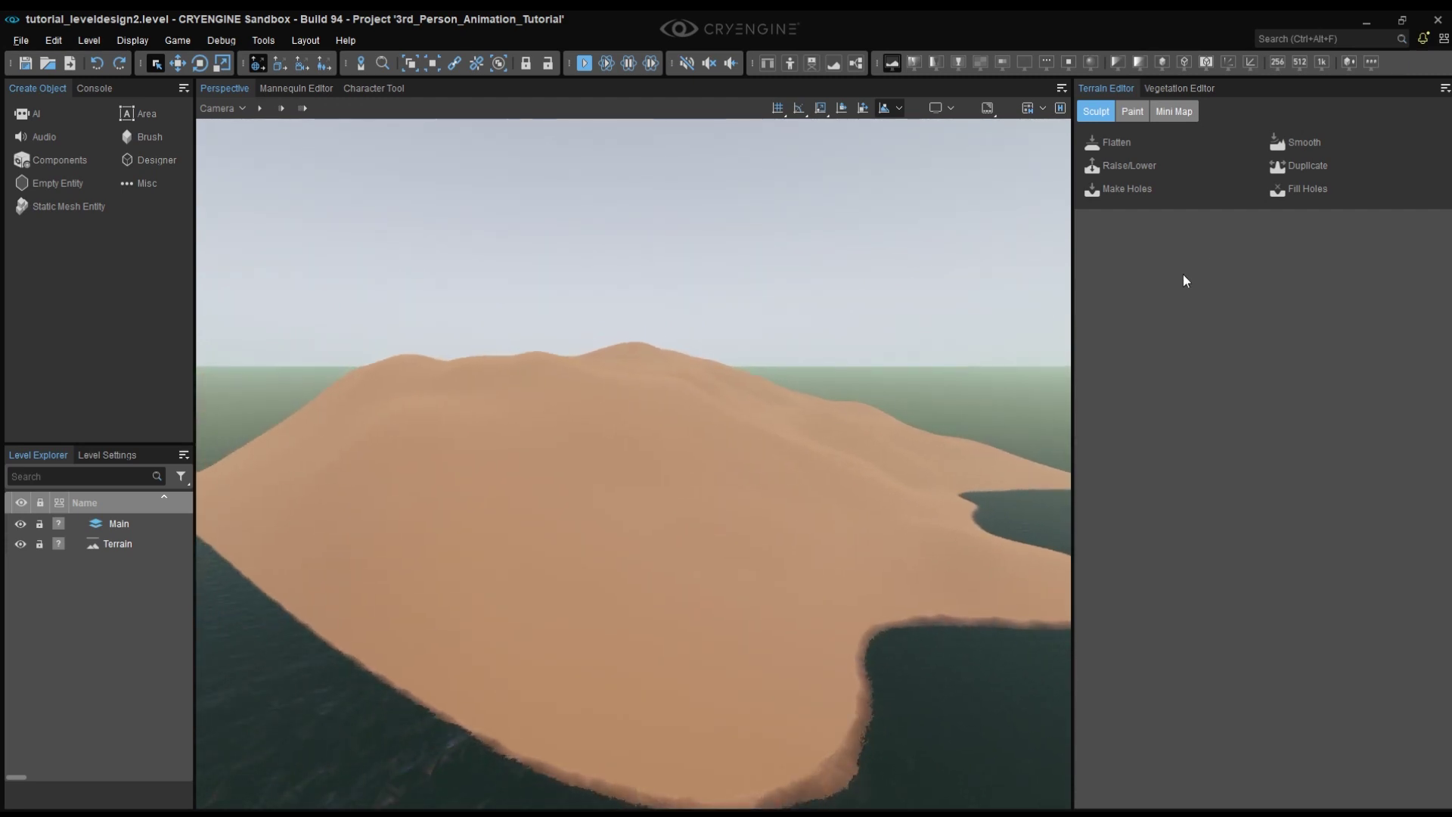
click(1446, 89)
mouse_move(1389, 124)
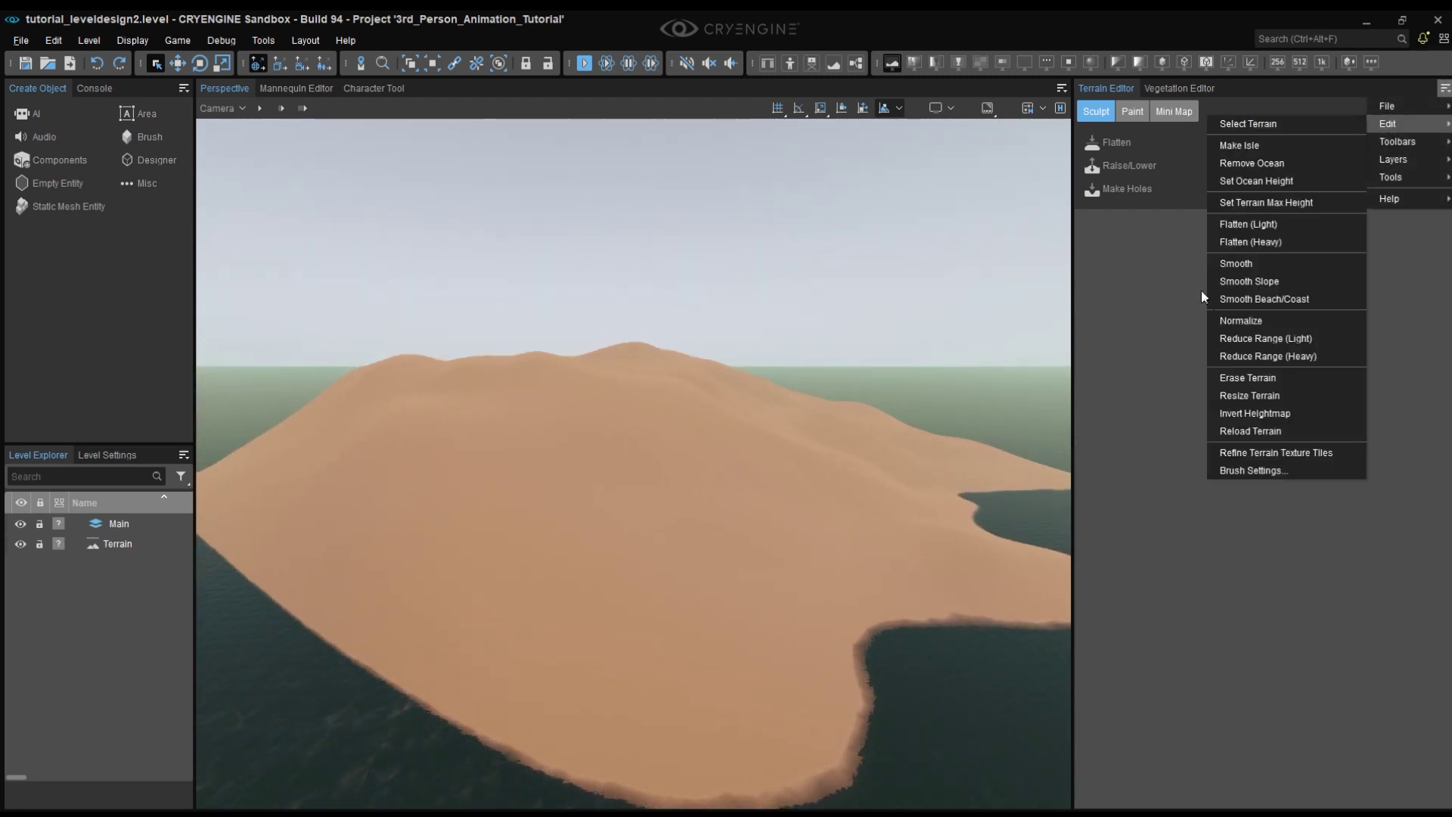
click(1274, 352)
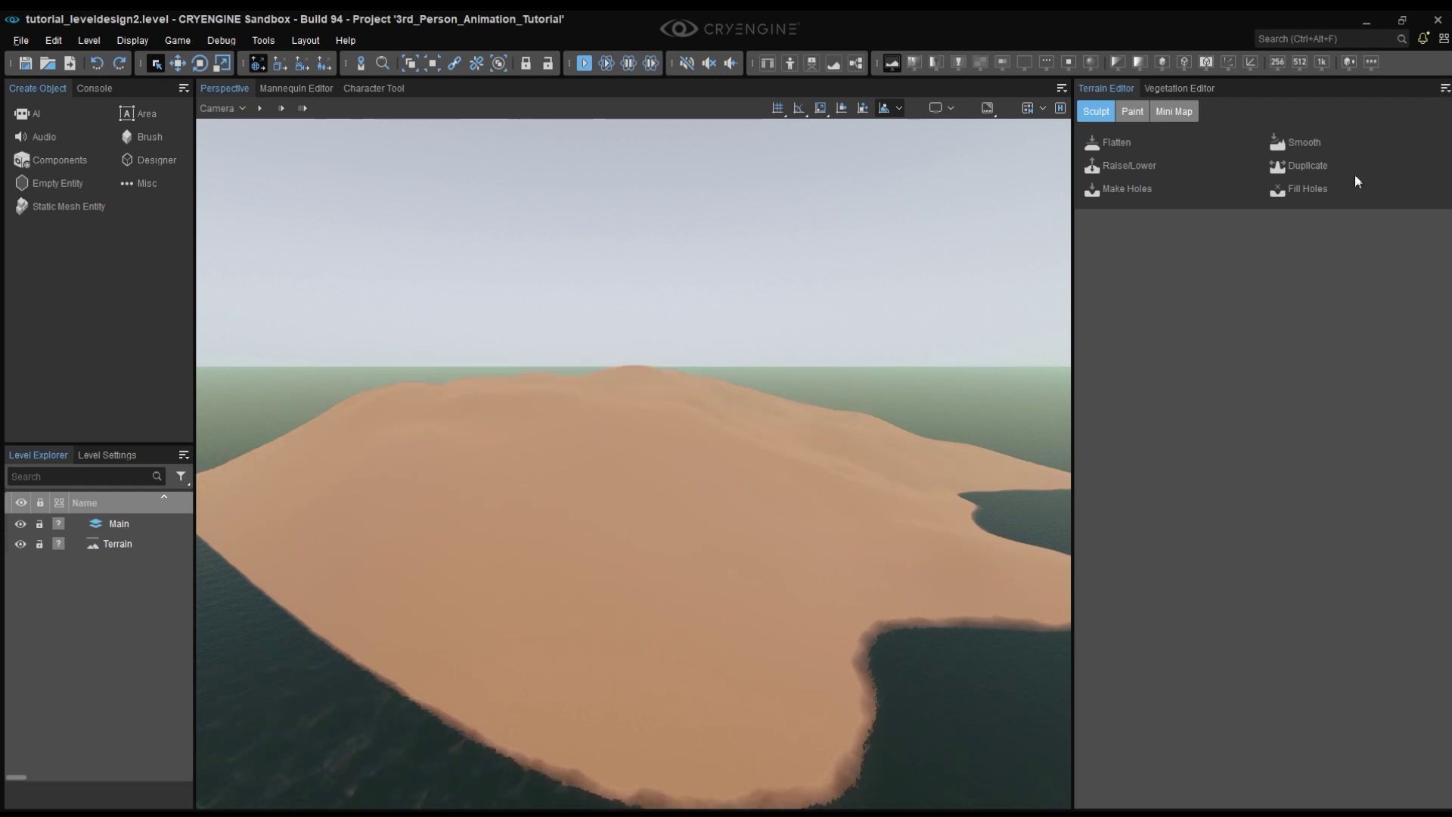
Lower the island further by applying Reduce Range (Light) once and Reduce Range (Heavy) once.
mouse_move(1389, 124)
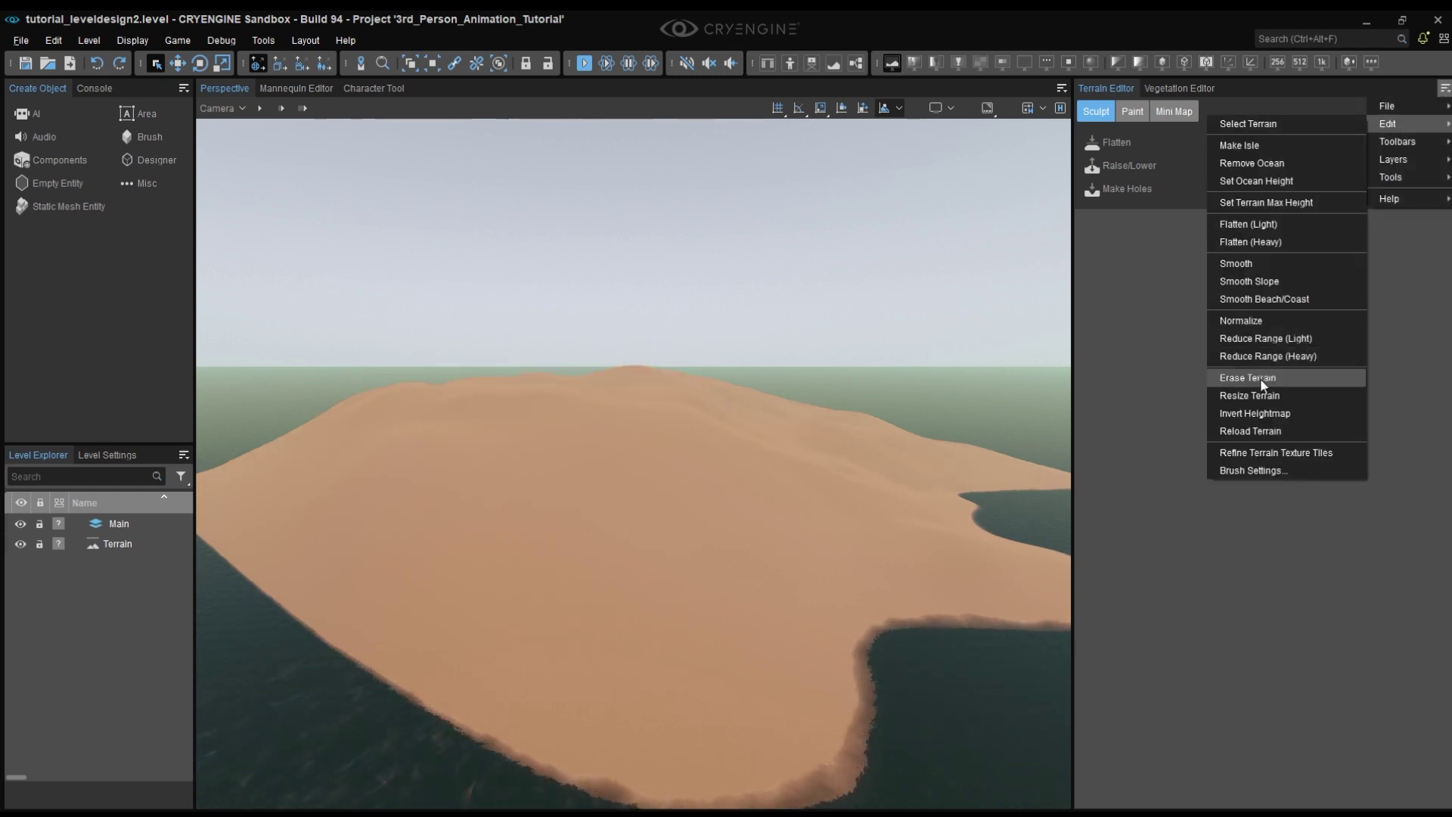
click(1264, 336)
right_drag(868, 470, 726, 493)
key(w)
key(w)
key(s)
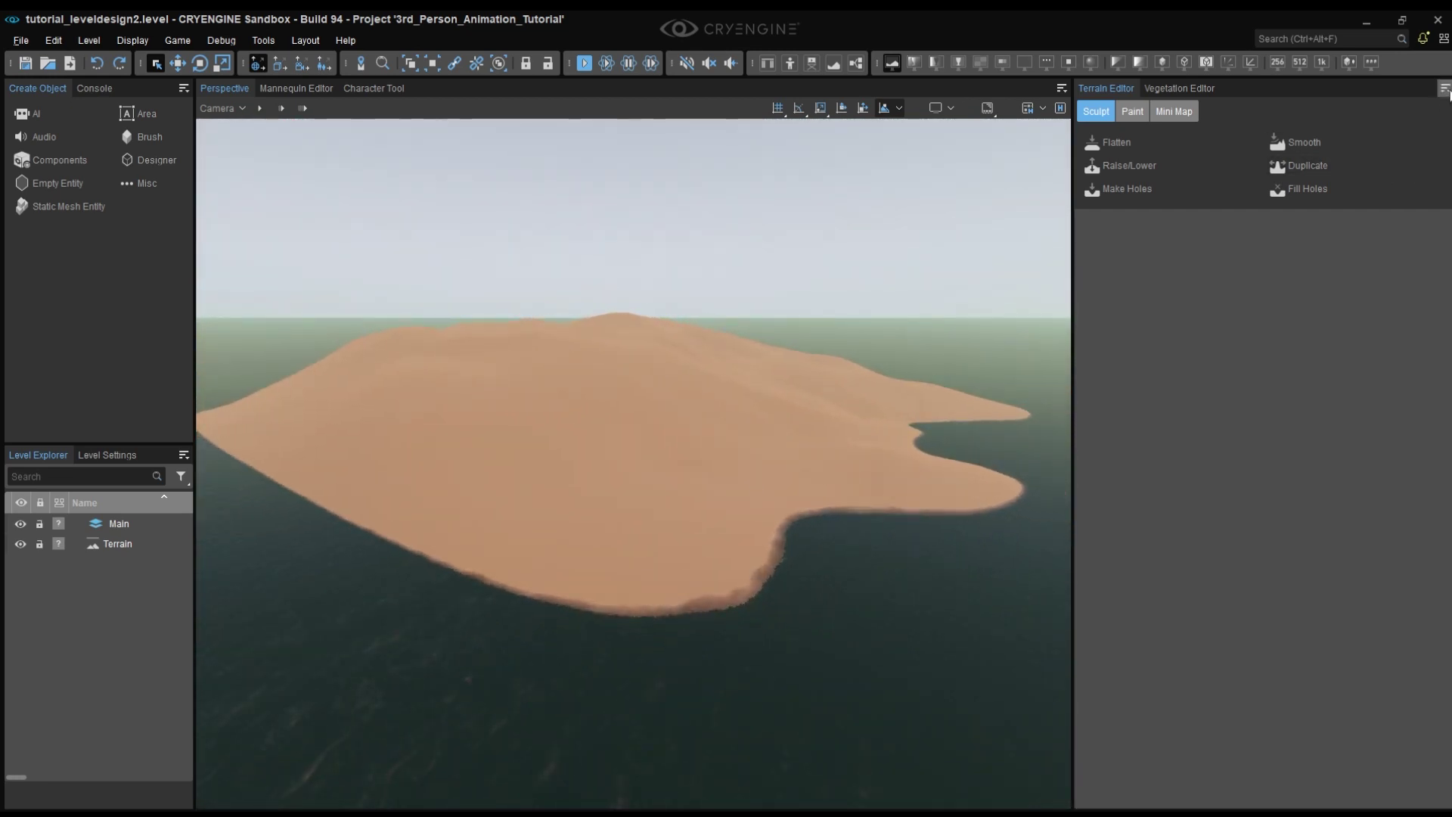
click(1444, 88)
mouse_move(1413, 121)
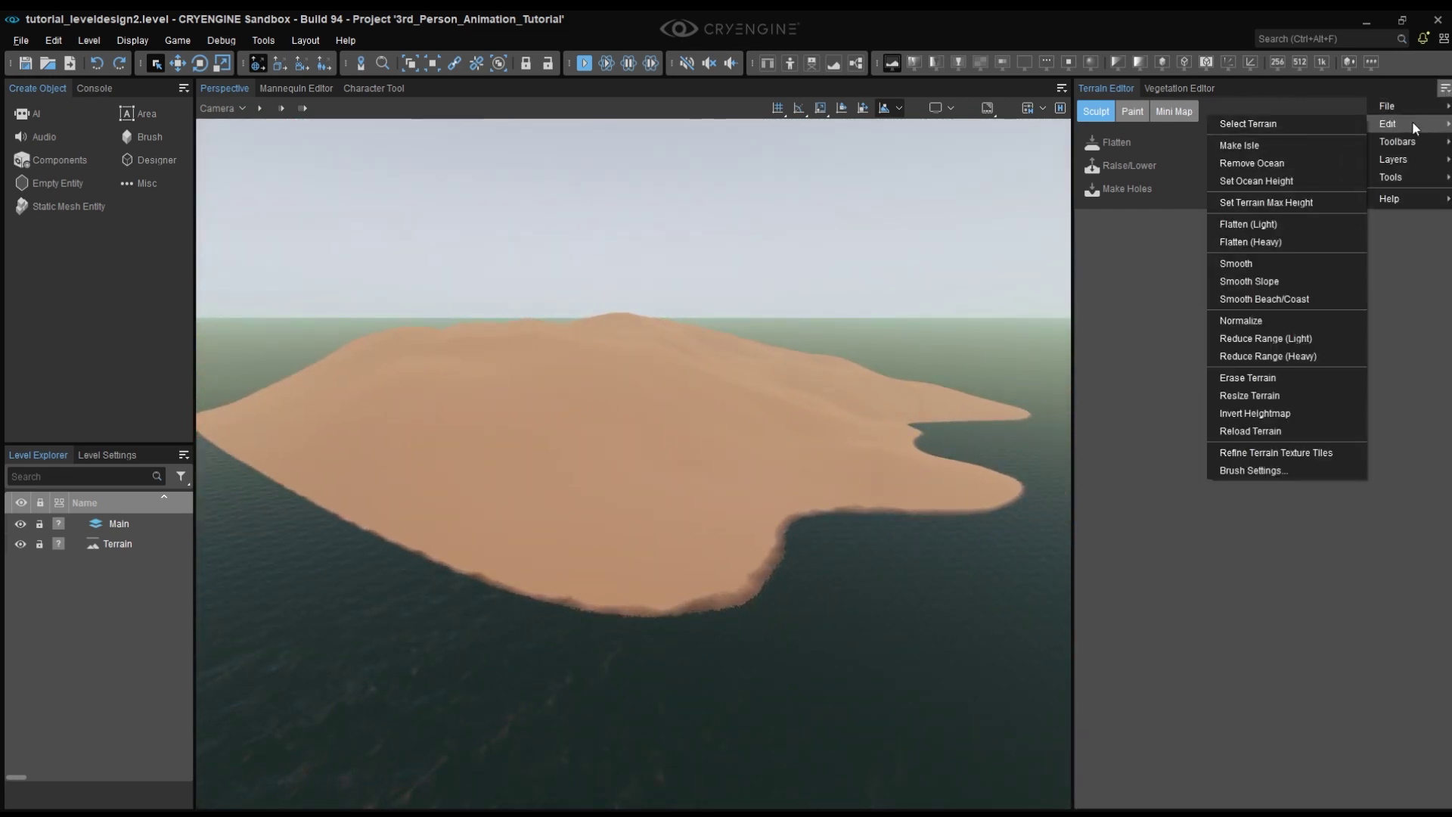
click(1271, 353)
scroll(784, 392, up, 8)
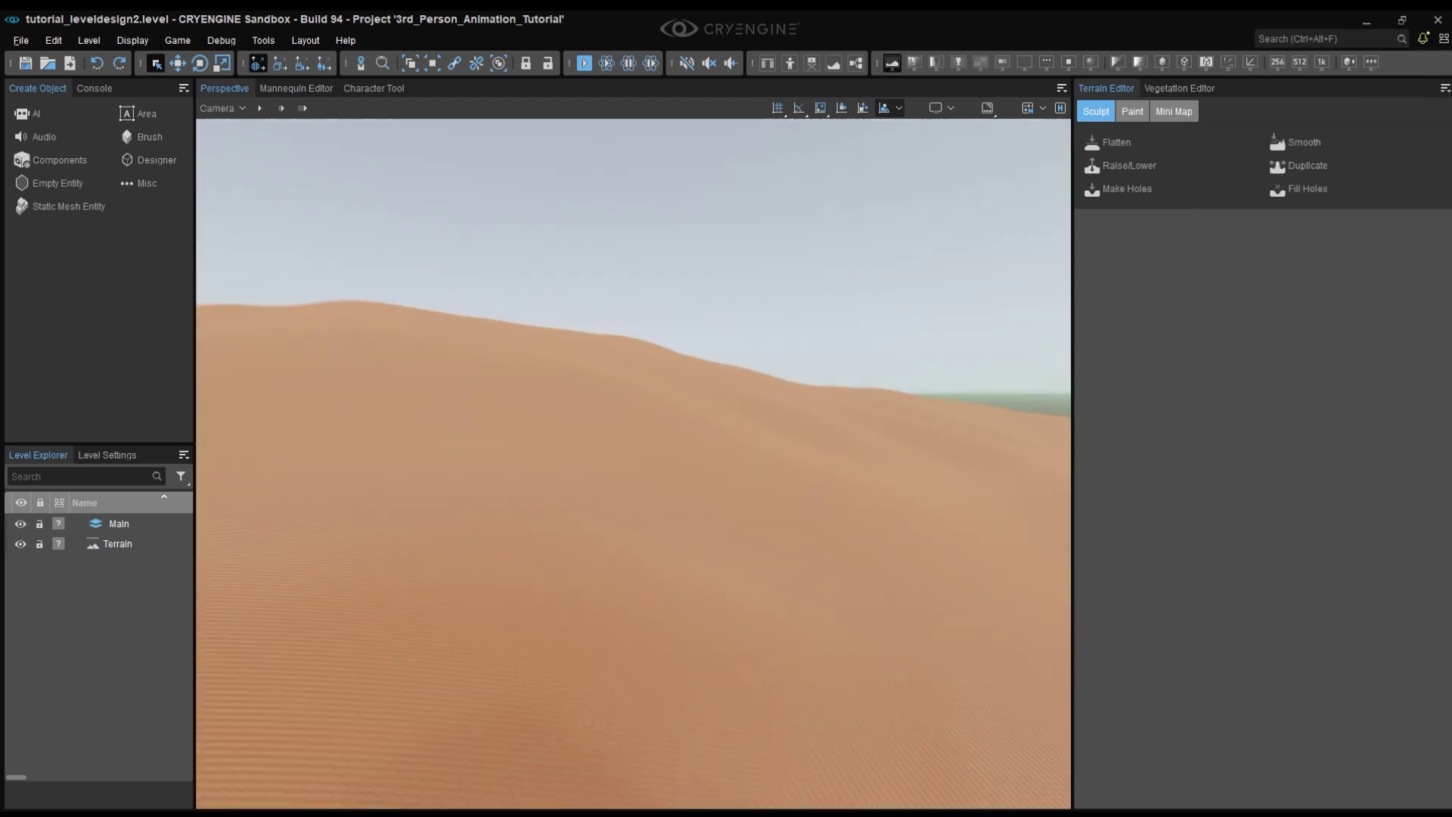
Look over the whole island and display the terrain's paint layers.
right_drag(784, 393, 817, 424)
key(s)
scroll(782, 488, down, 6)
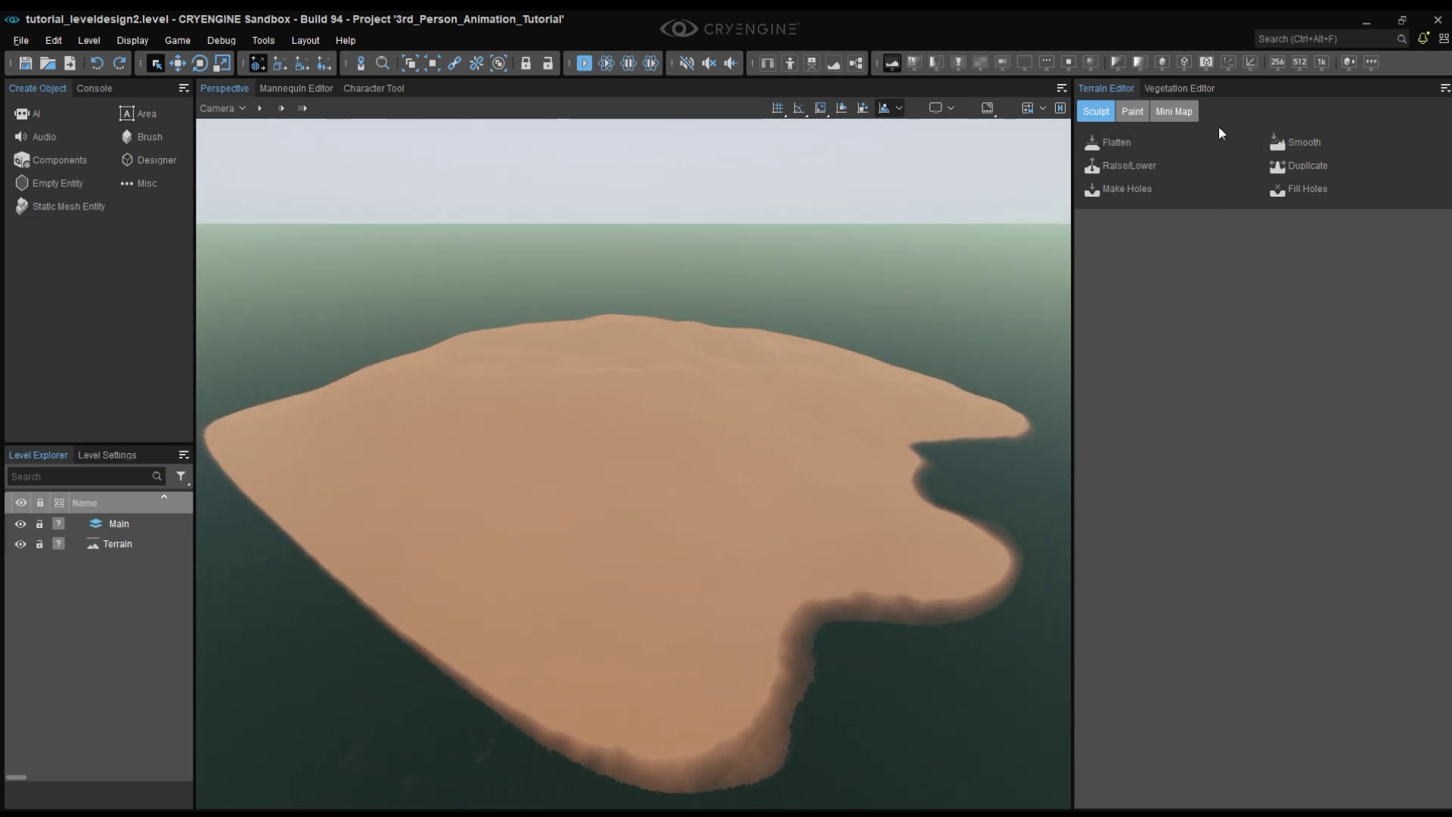
click(1141, 117)
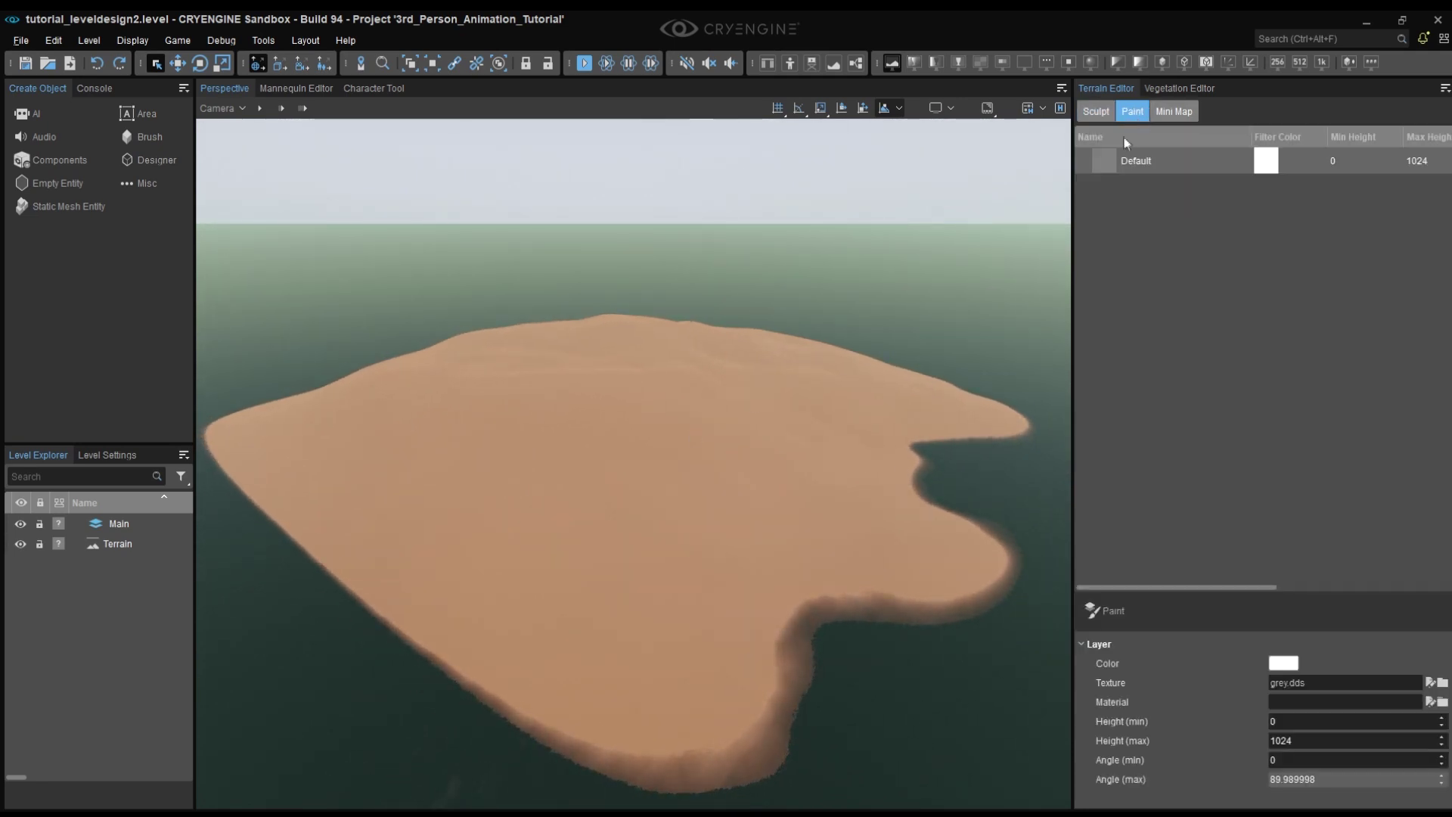
key(w)
right_drag(782, 408, 548, 355)
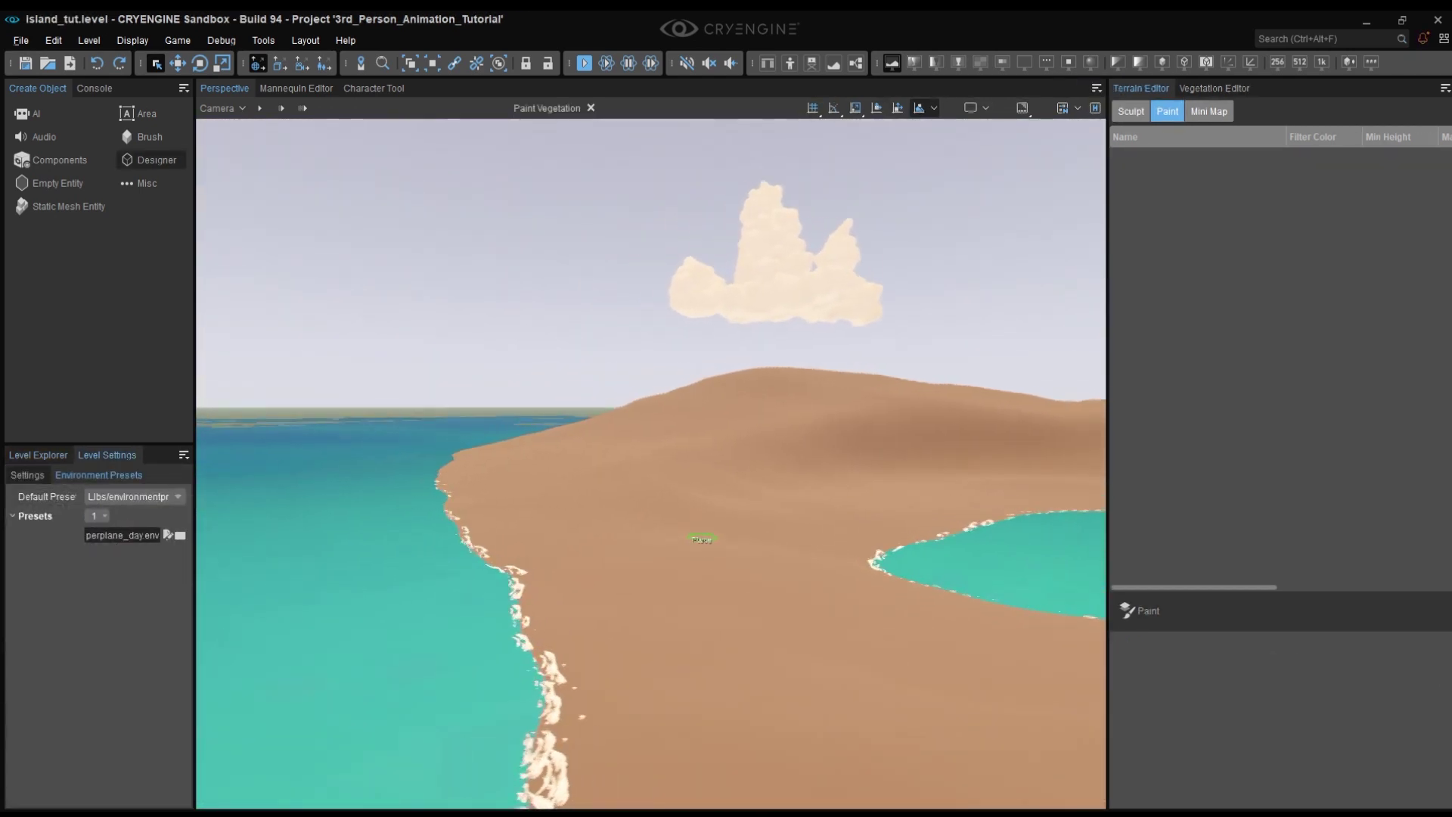
Examine the shoreline, lagoon and hills of the unpainted terrain in the Island_tut level.
right_drag(702, 538, 563, 470)
right_drag(662, 551, 670, 550)
key(s)
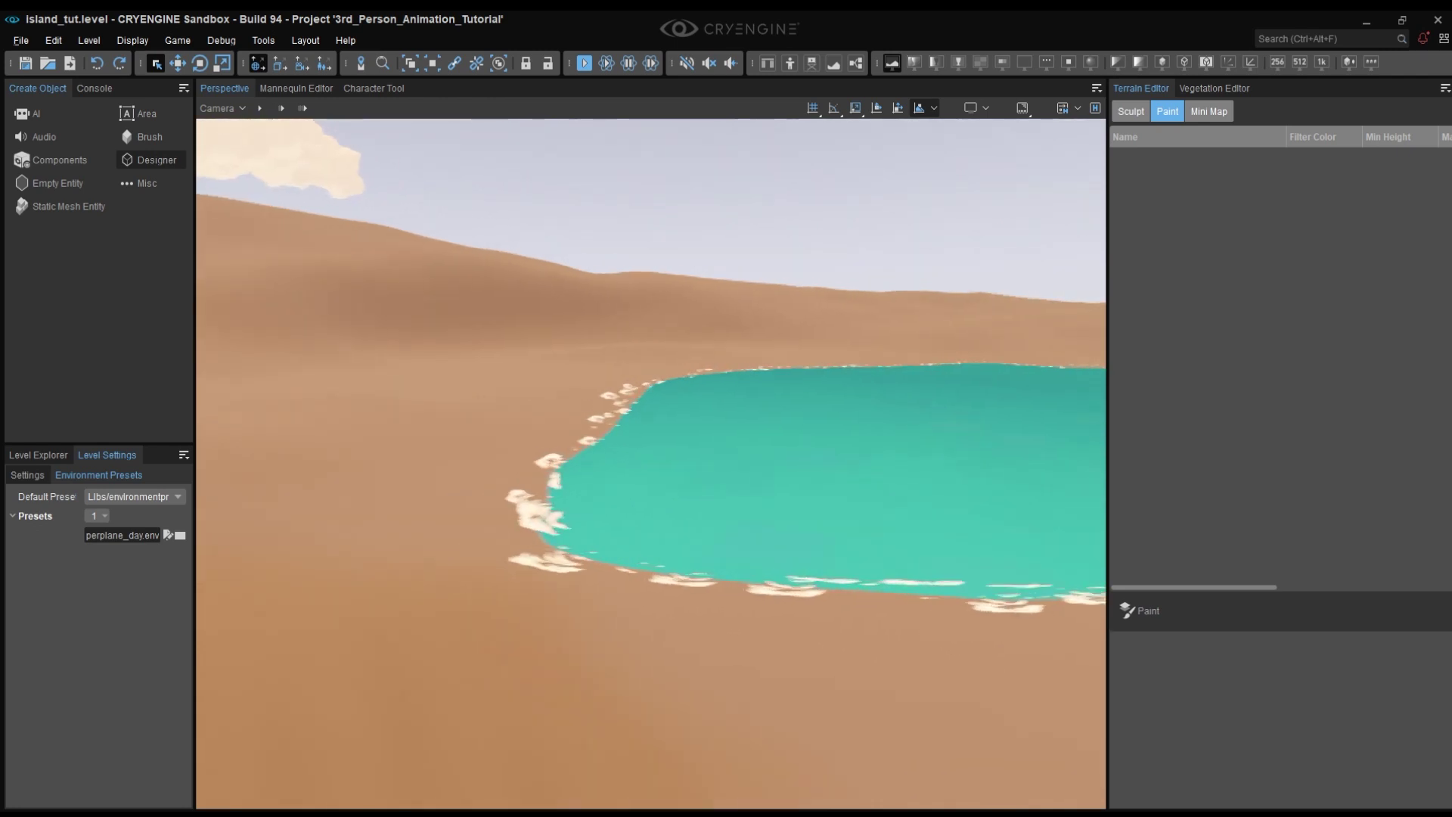
key(a)
right_drag(703, 283, 667, 284)
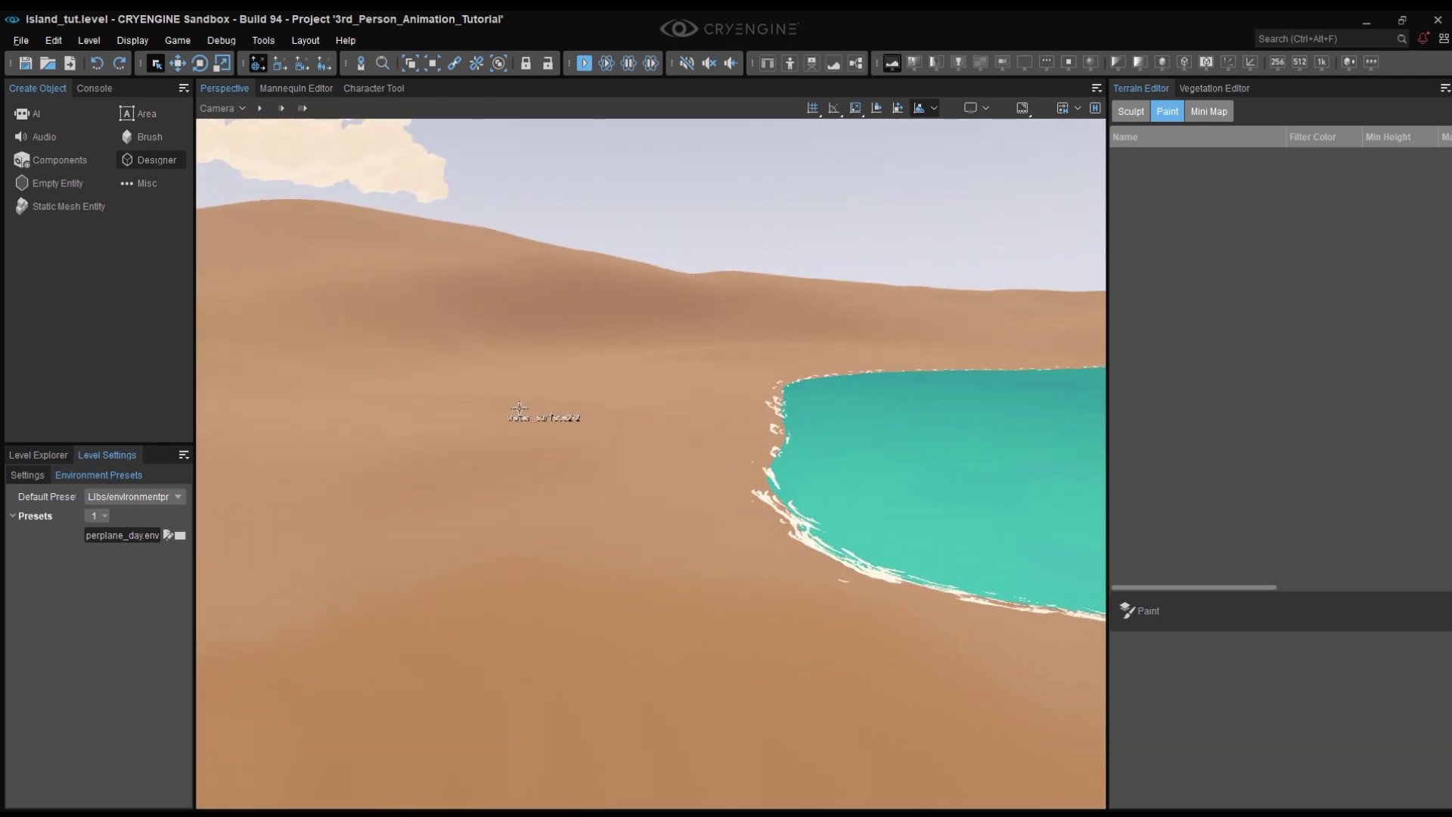
mouse_move(529, 408)
right_down()
mouse_move(715, 409)
mouse_move(704, 423)
mouse_move(522, 416)
right_up()
key(a)
key(w)
right_drag(650, 409, 684, 410)
right_drag(661, 289, 613, 292)
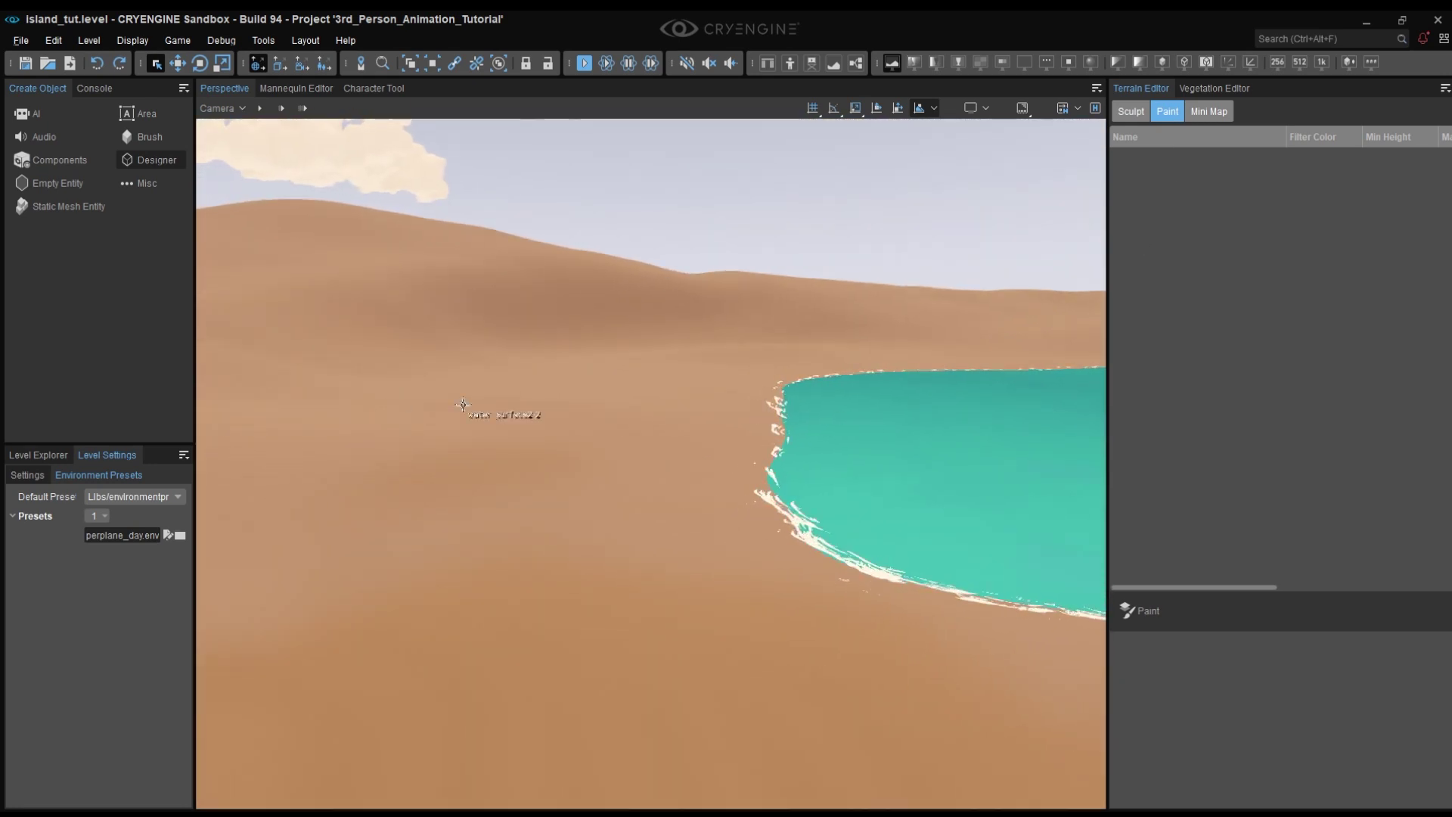
right_drag(593, 415, 938, 391)
key(w)
key(s)
key(s)
key(s)
right_drag(449, 416, 548, 401)
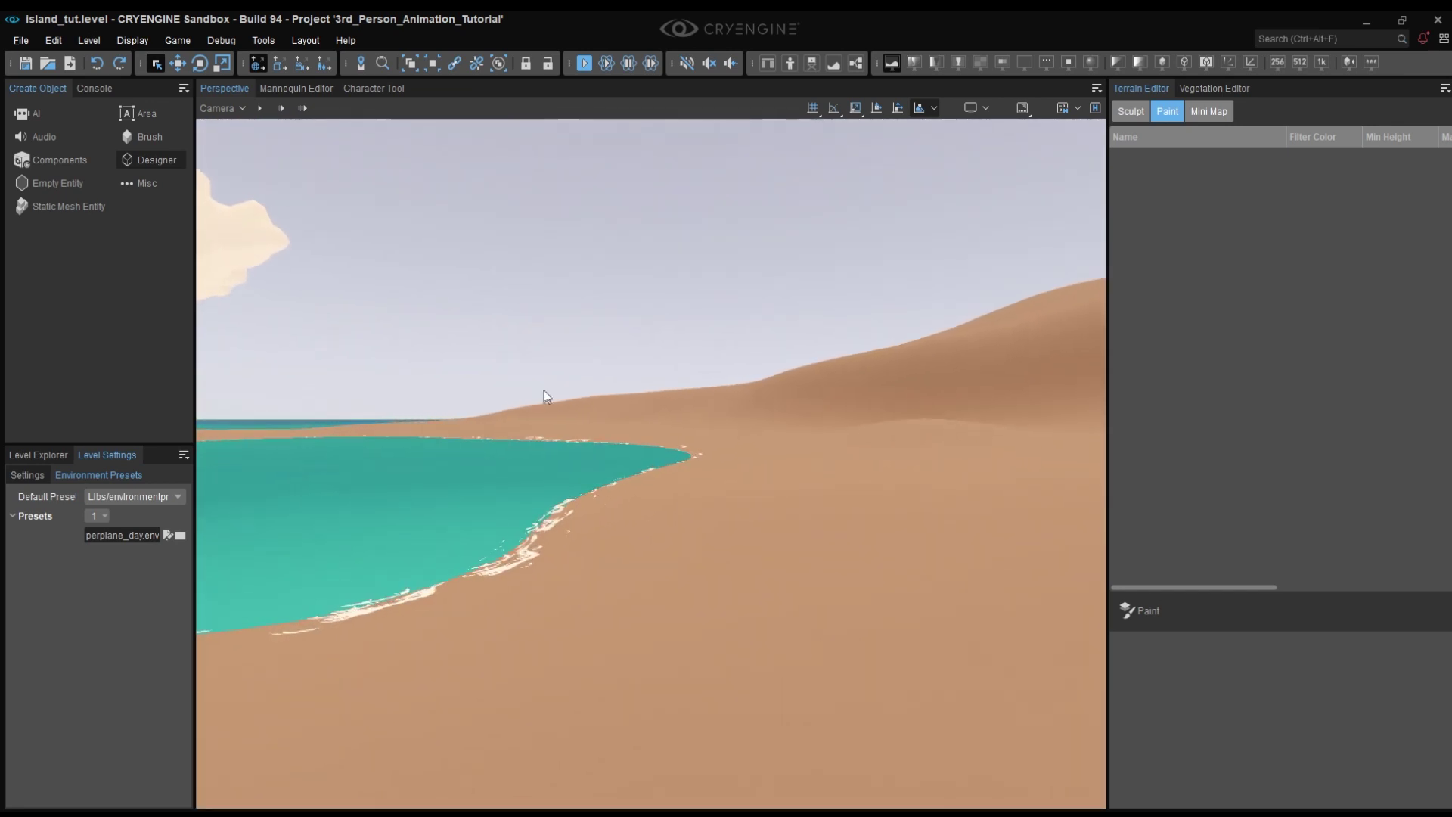
Create three new terrain paint layers in the empty layer list.
right_click(1190, 174)
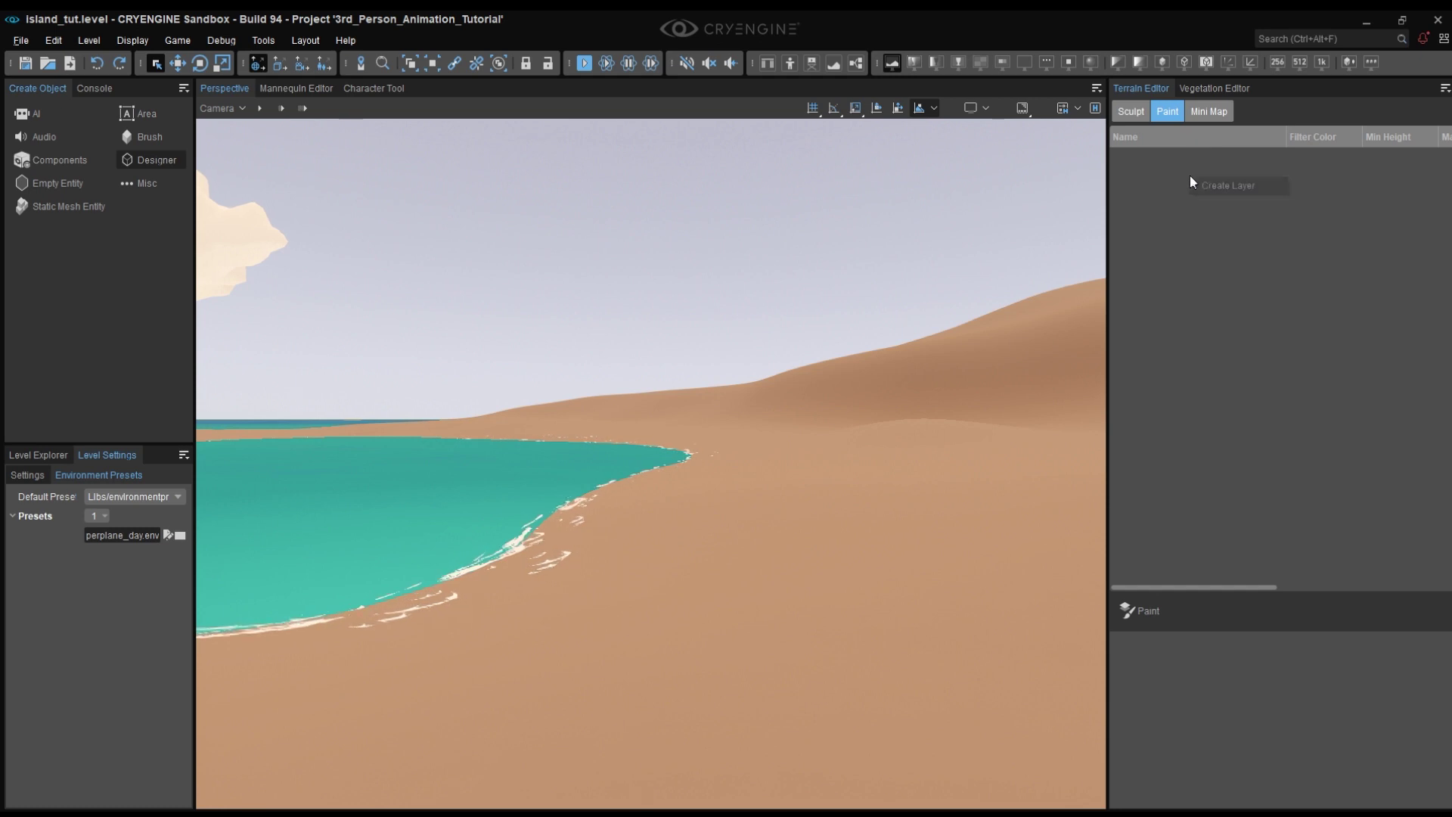
click(1229, 186)
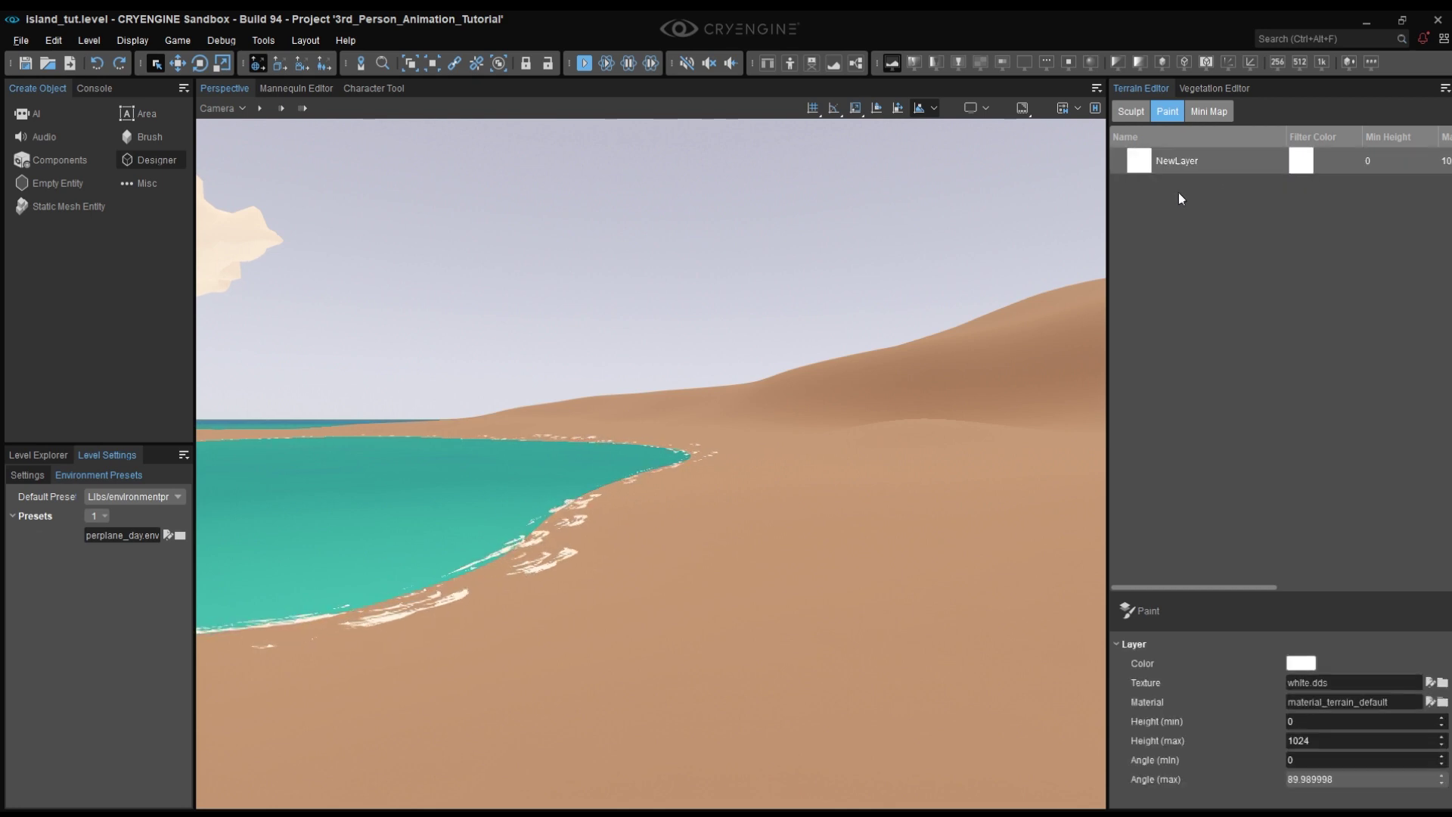
right_click(1191, 195)
click(1210, 201)
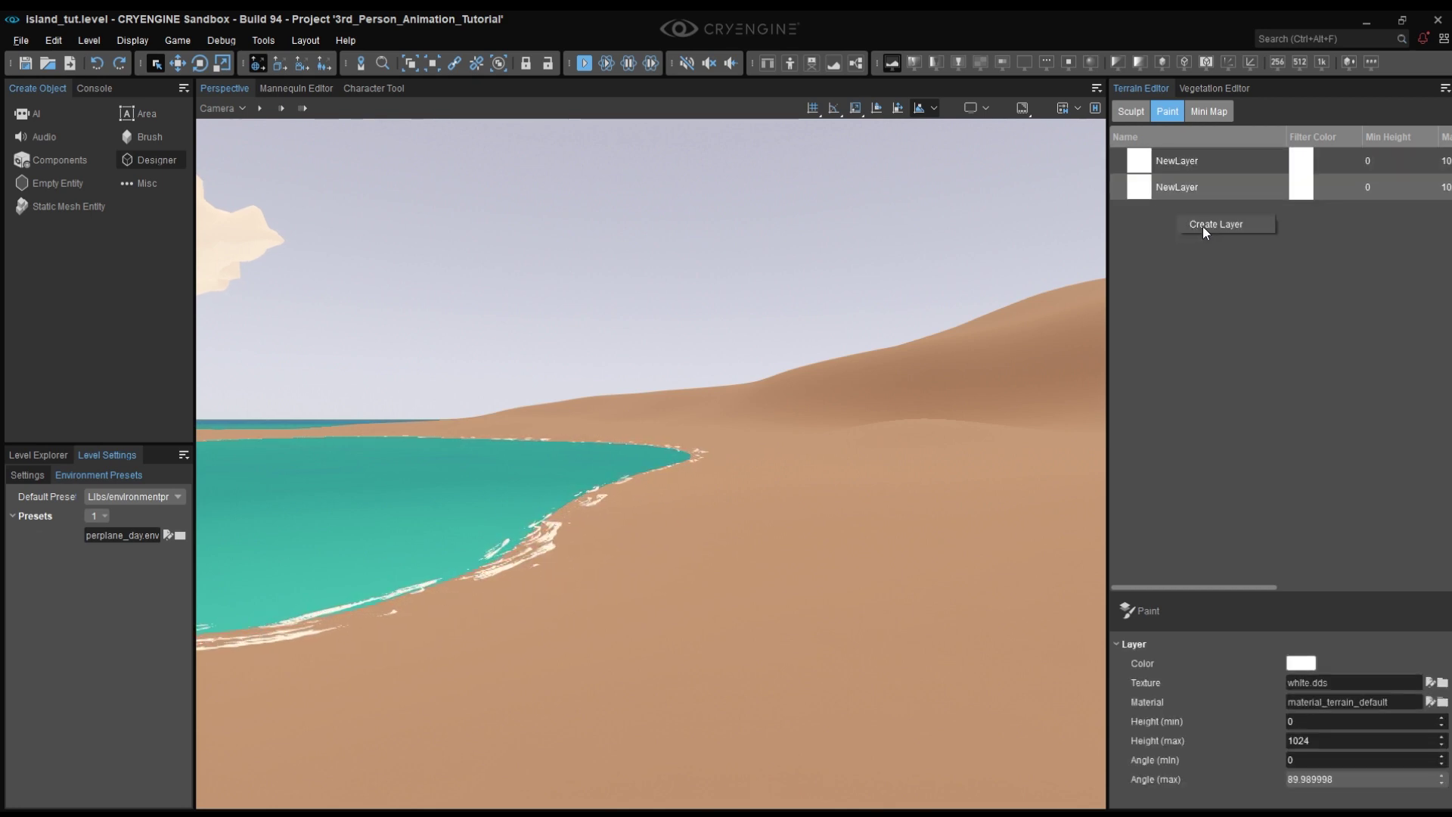
click(1202, 225)
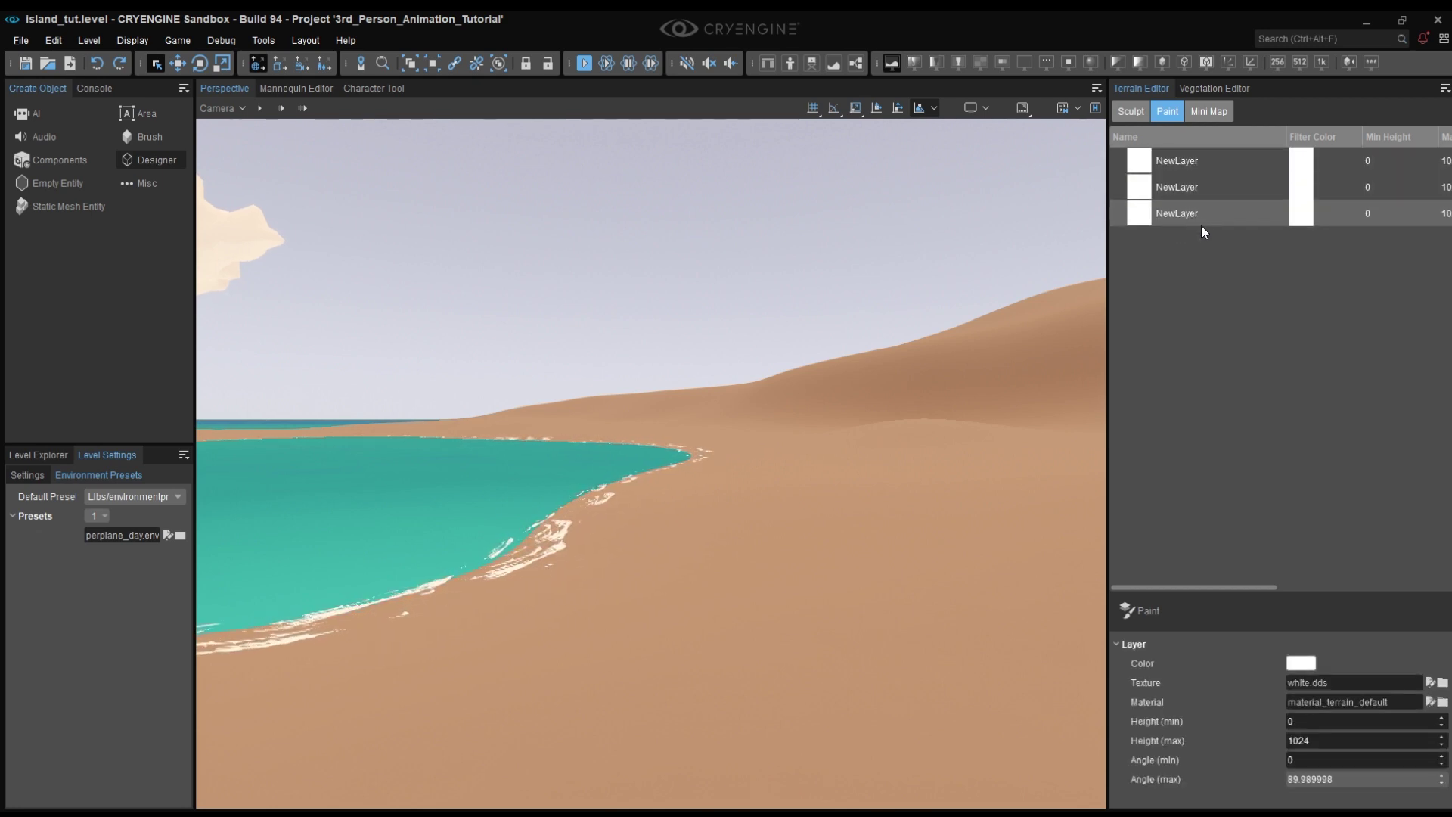
Rename the three new terrain layers, in order, grass, beach and forest.
click(1177, 171)
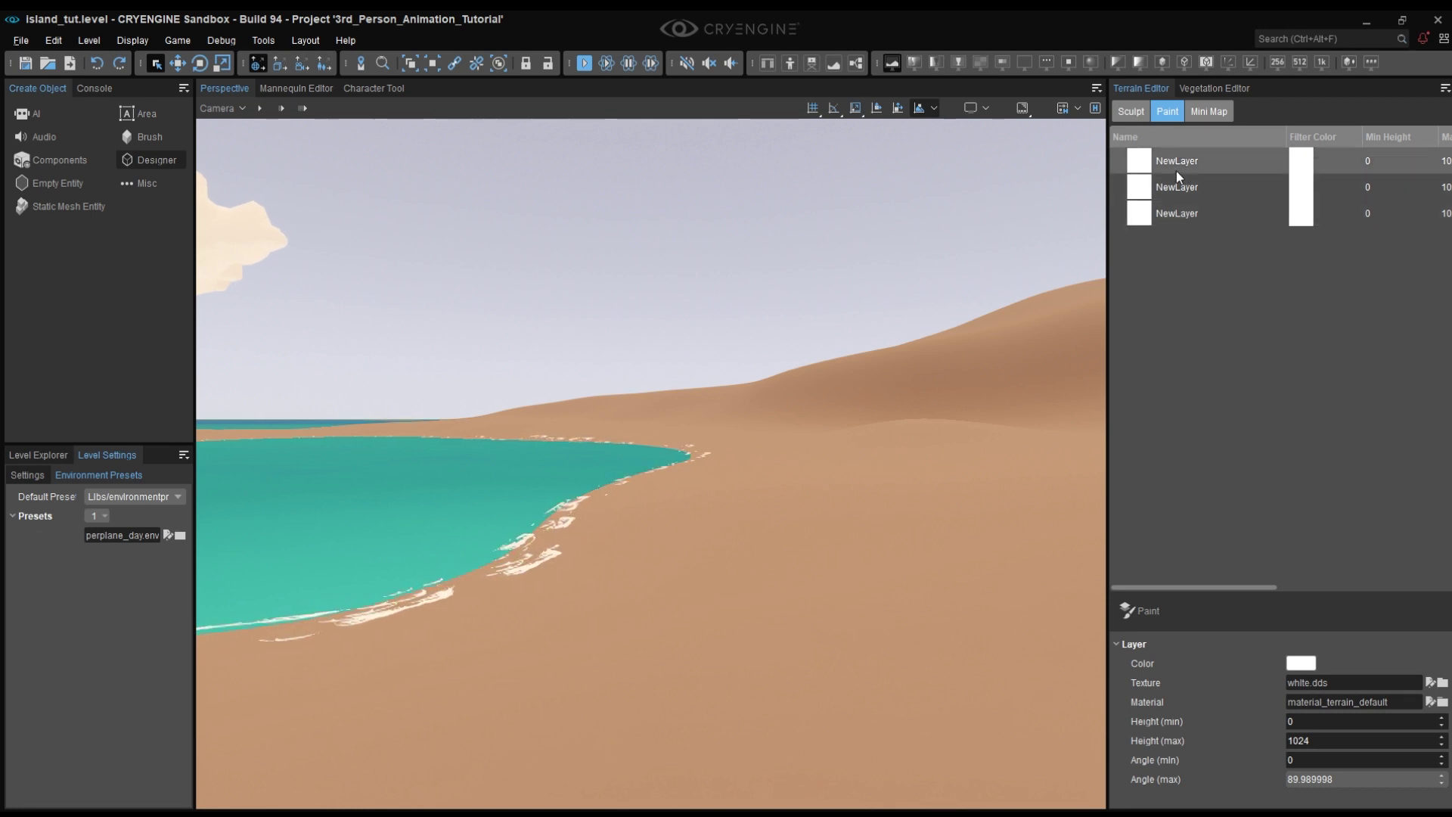
double_click(1177, 171)
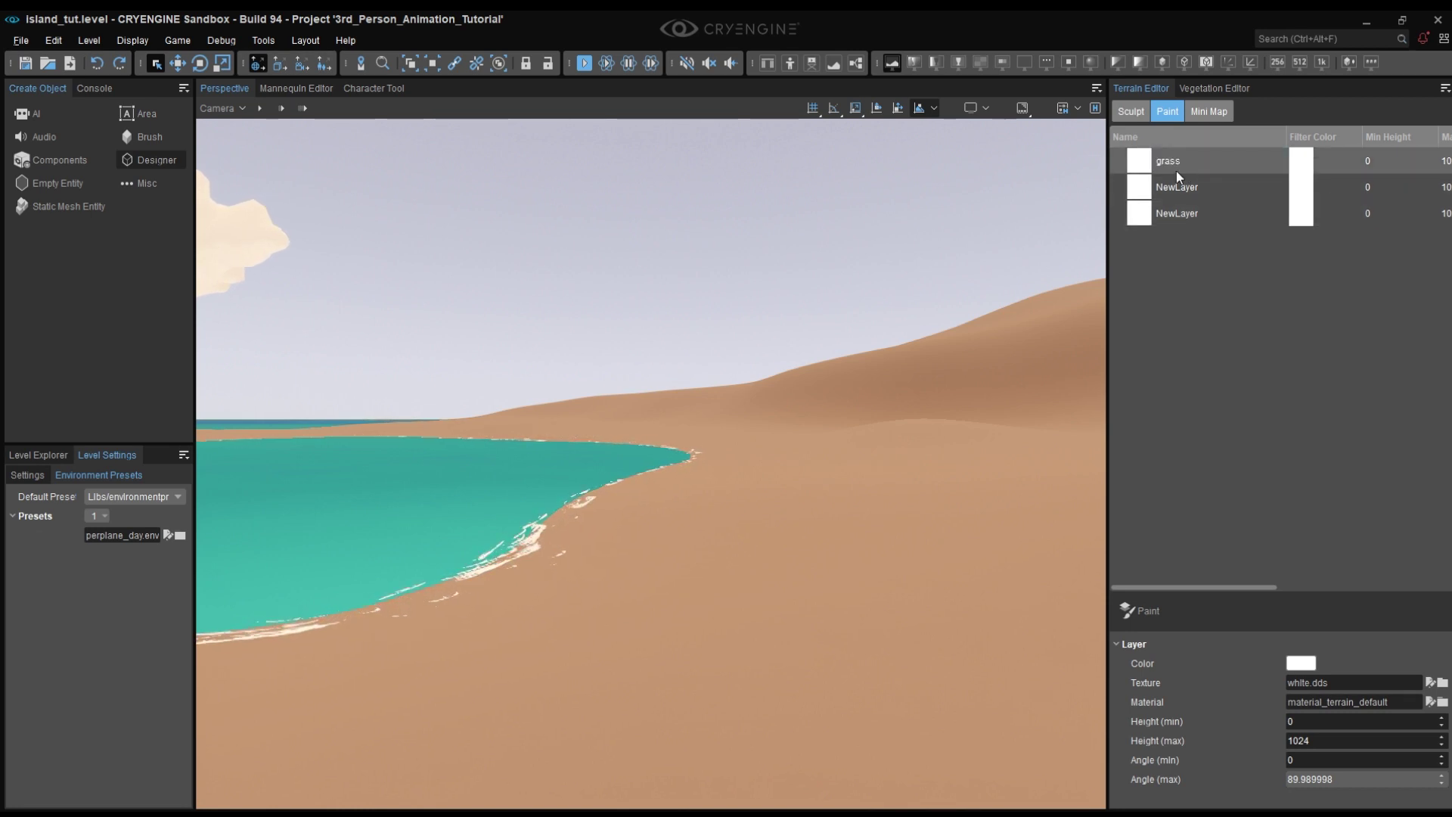
double_click(1179, 190)
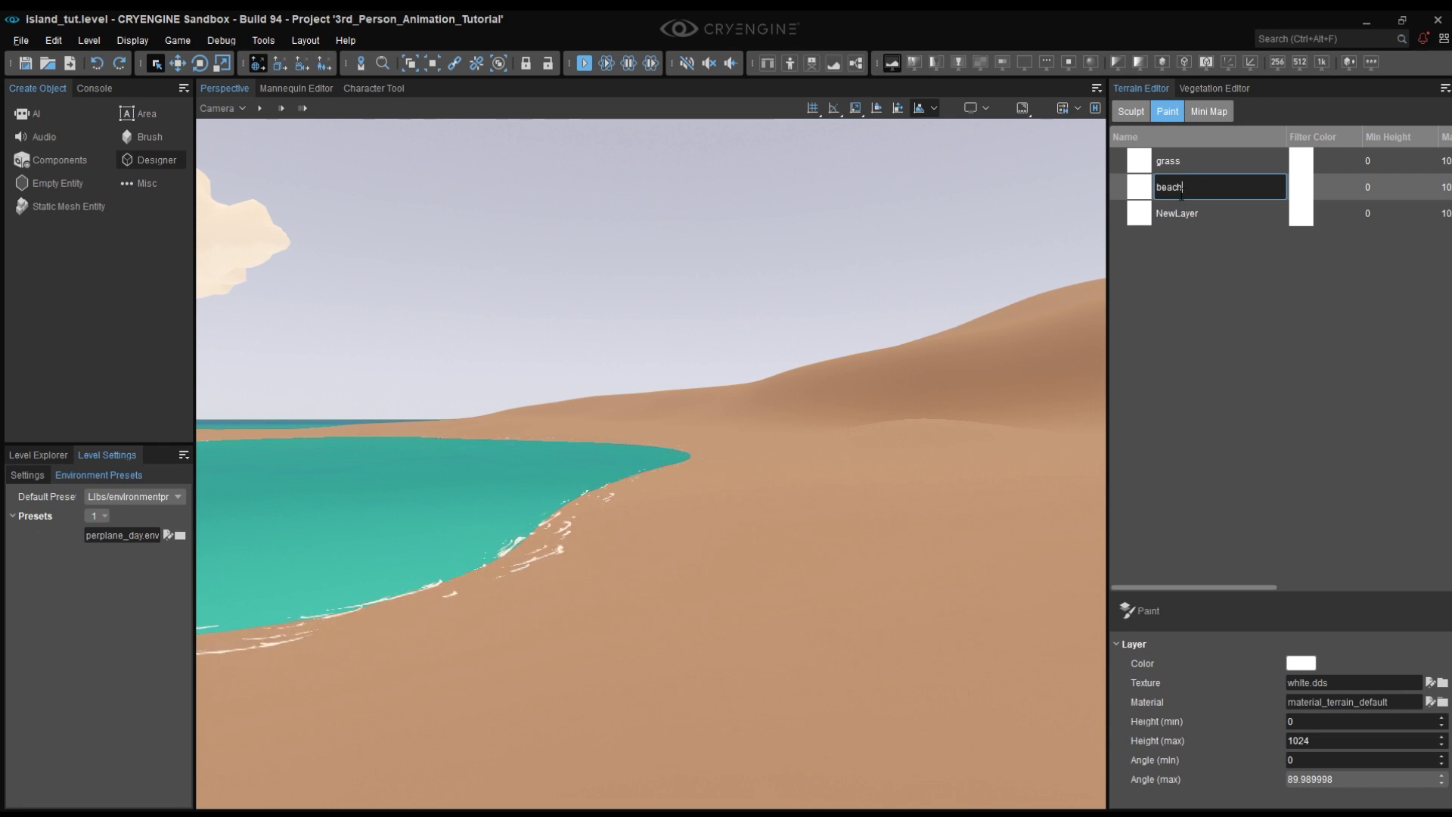
double_click(1181, 213)
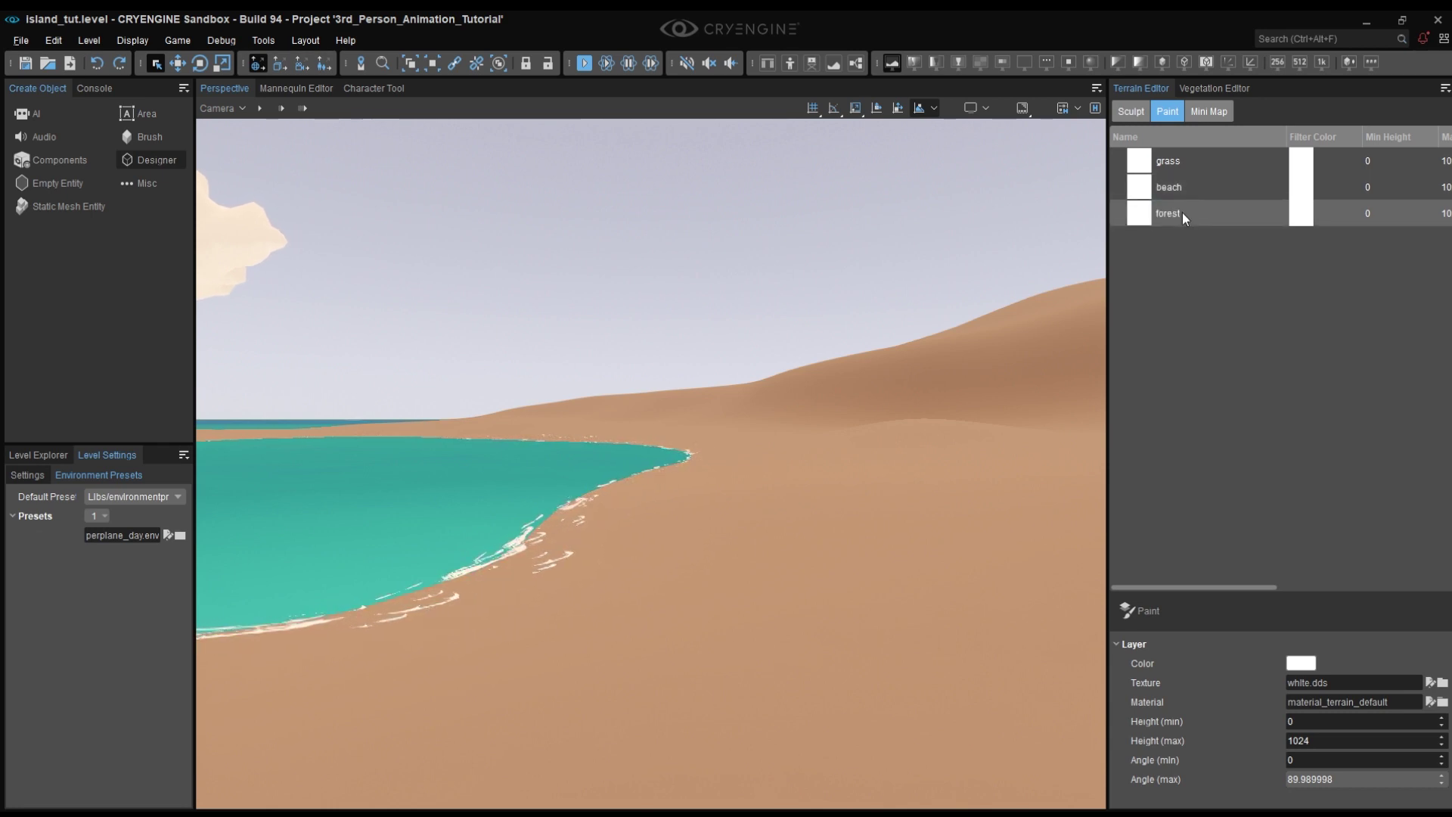
Assign the grass material from the terrain assets folder to the grass layer.
click(1170, 161)
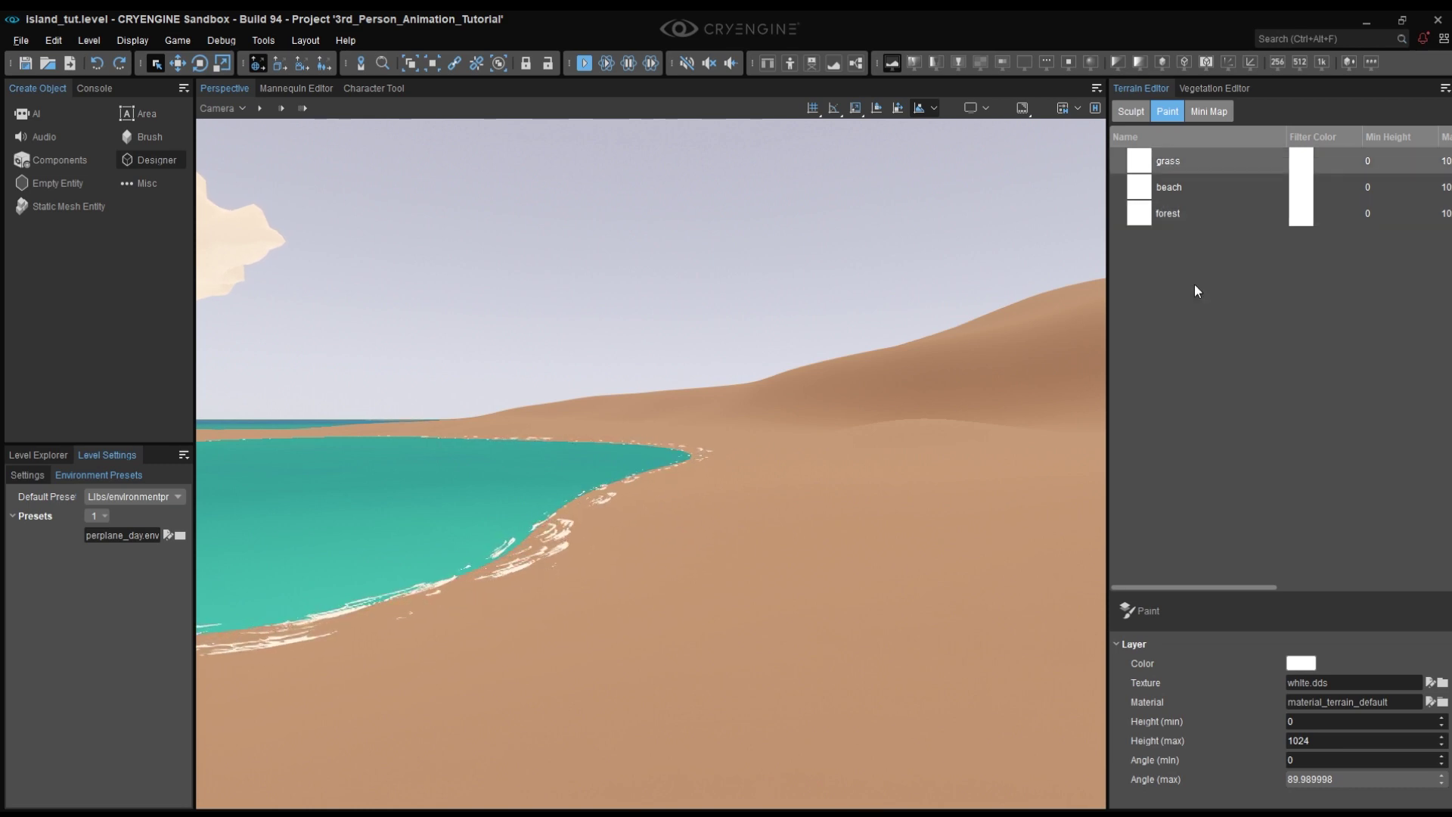
click(1442, 702)
click(208, 312)
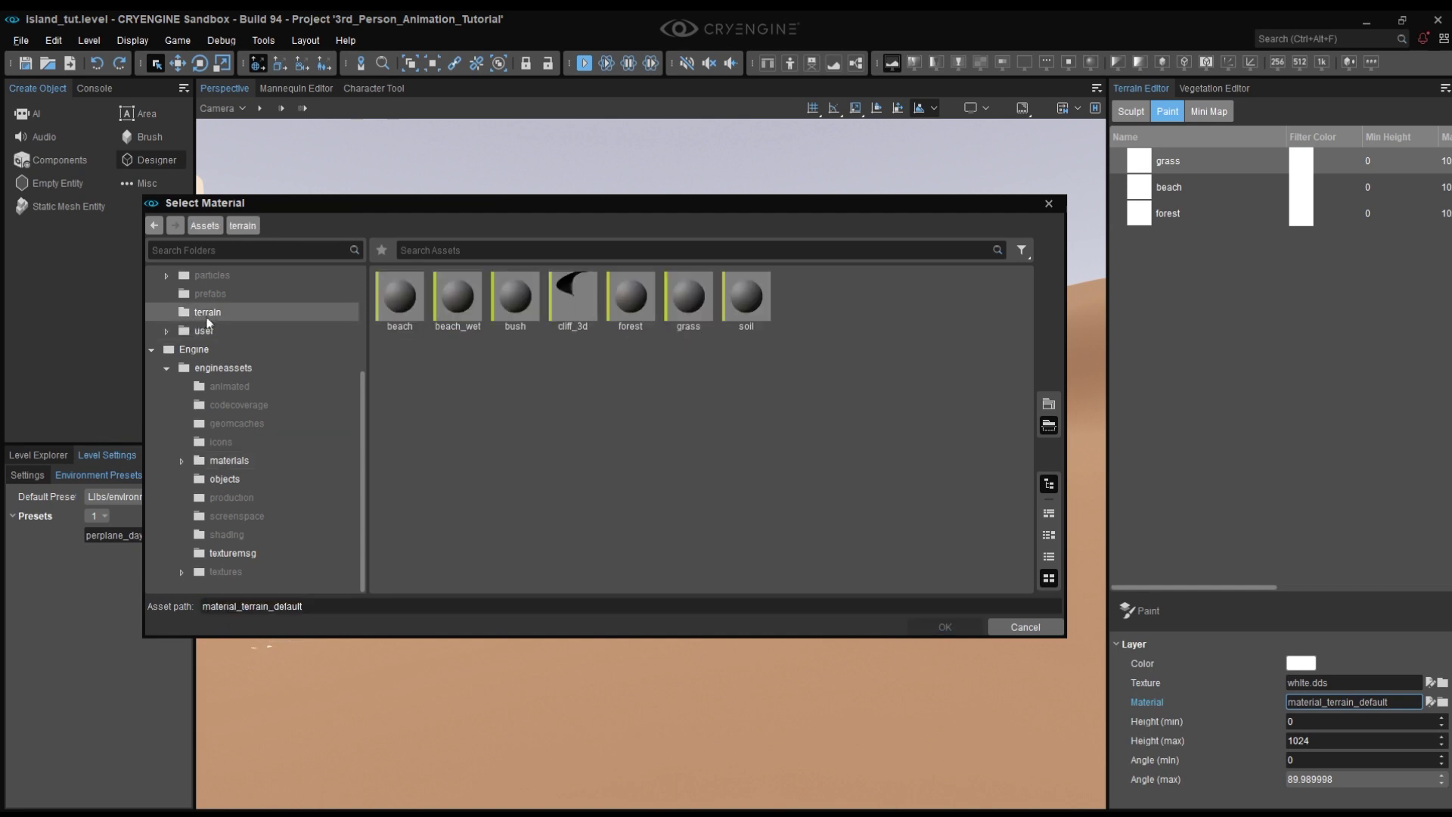
click(683, 305)
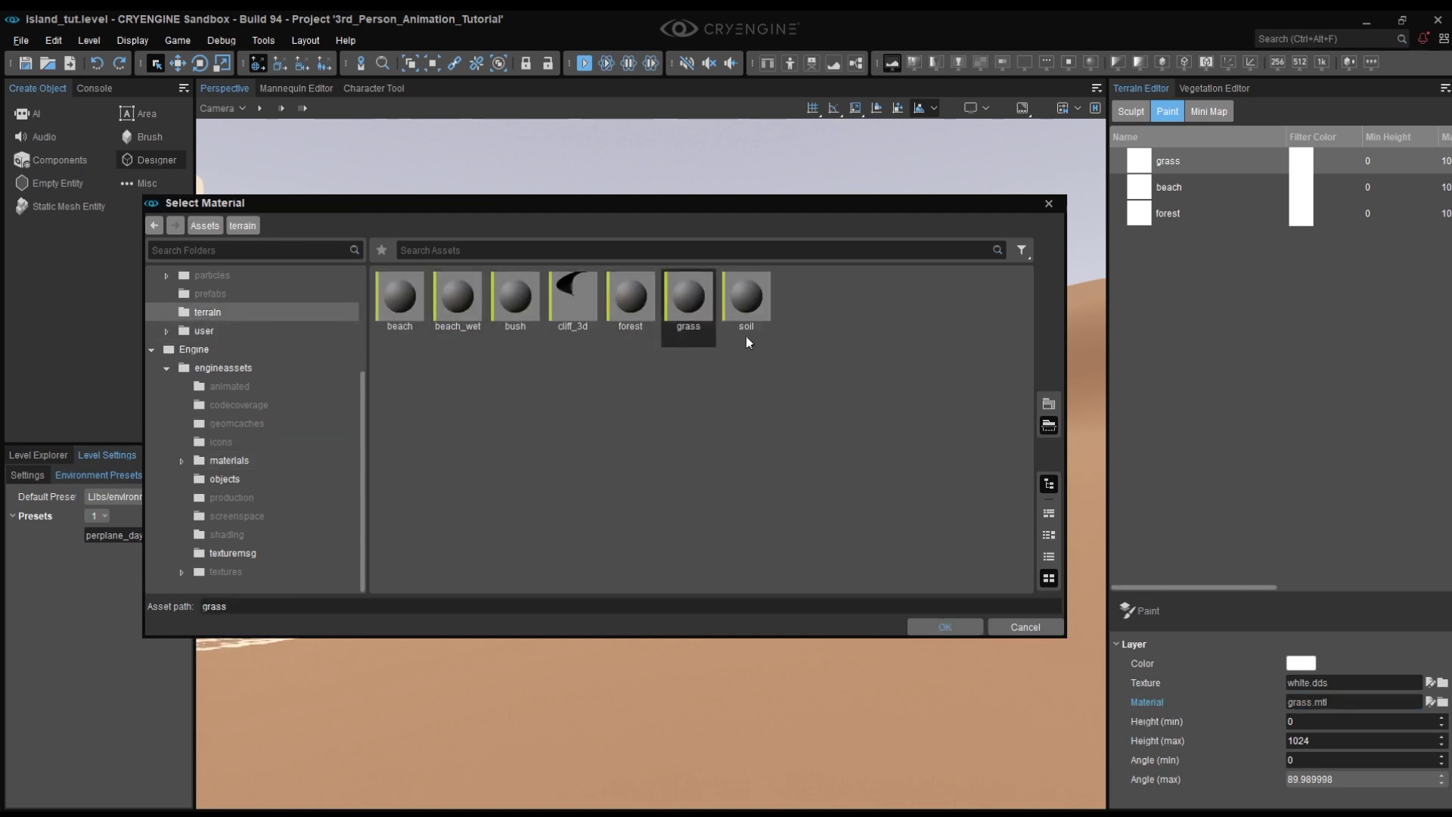
click(944, 627)
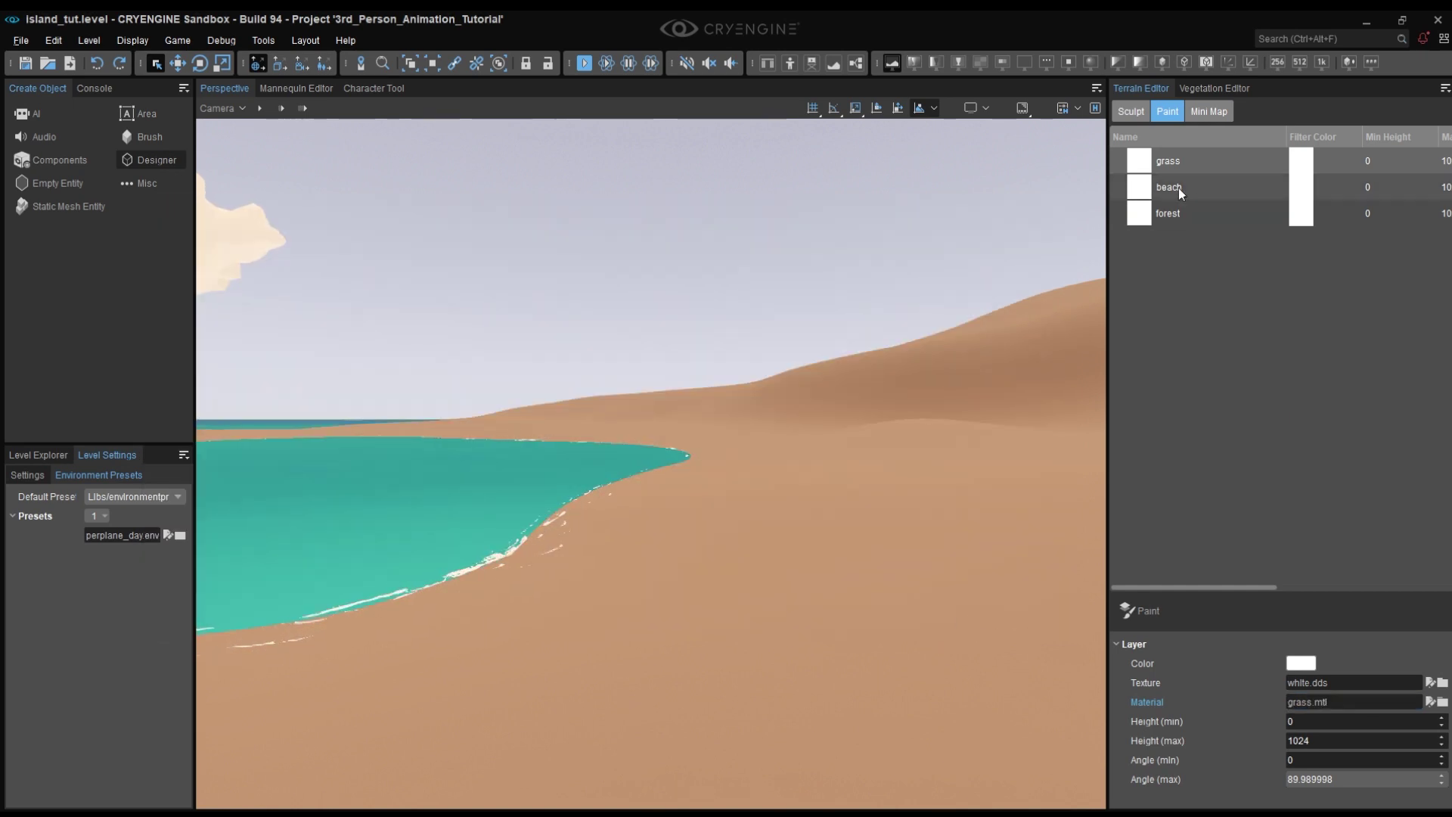
Assign the beach material from the terrain assets folder to the beach layer.
click(1145, 189)
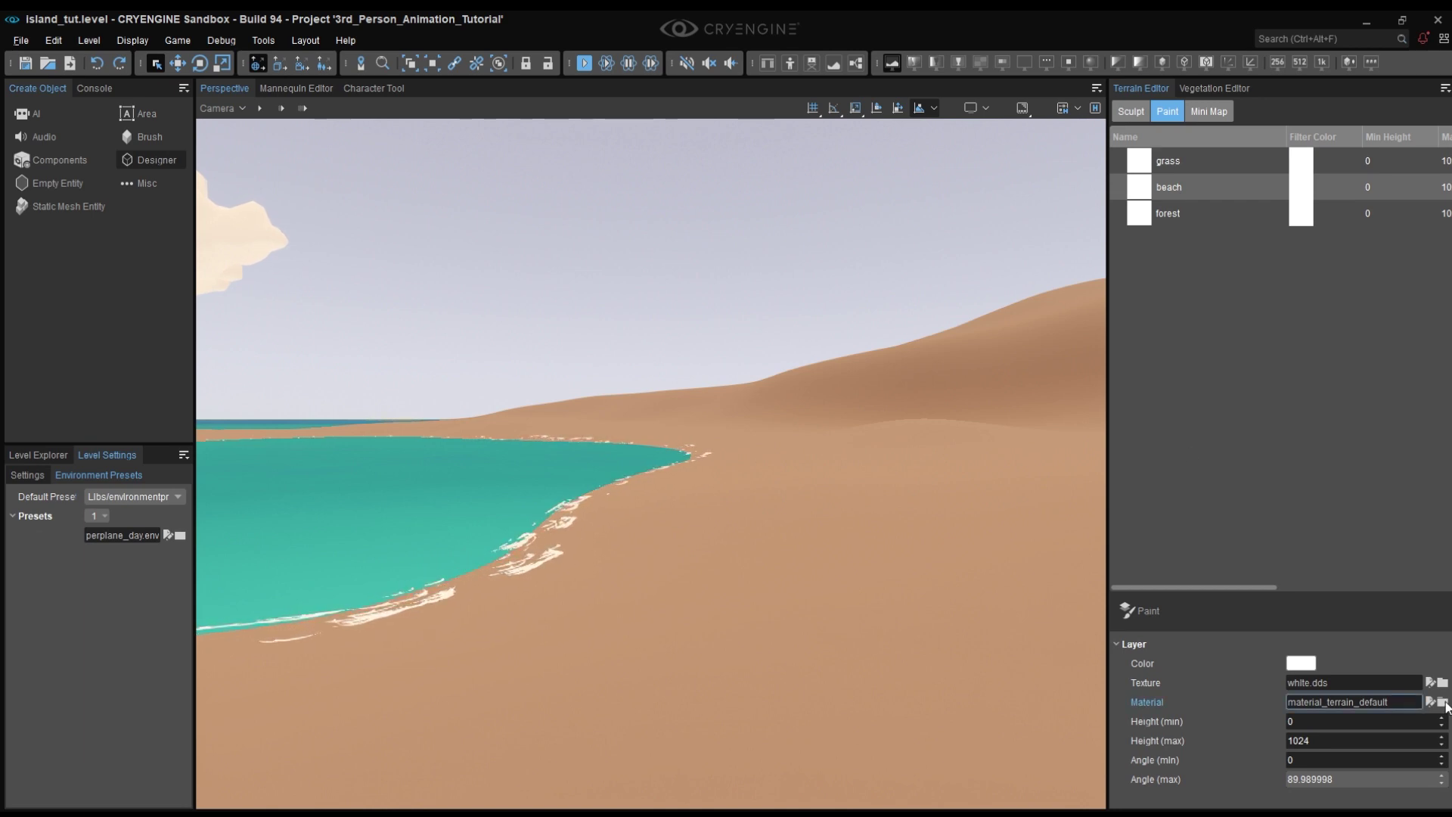
click(1442, 702)
click(269, 313)
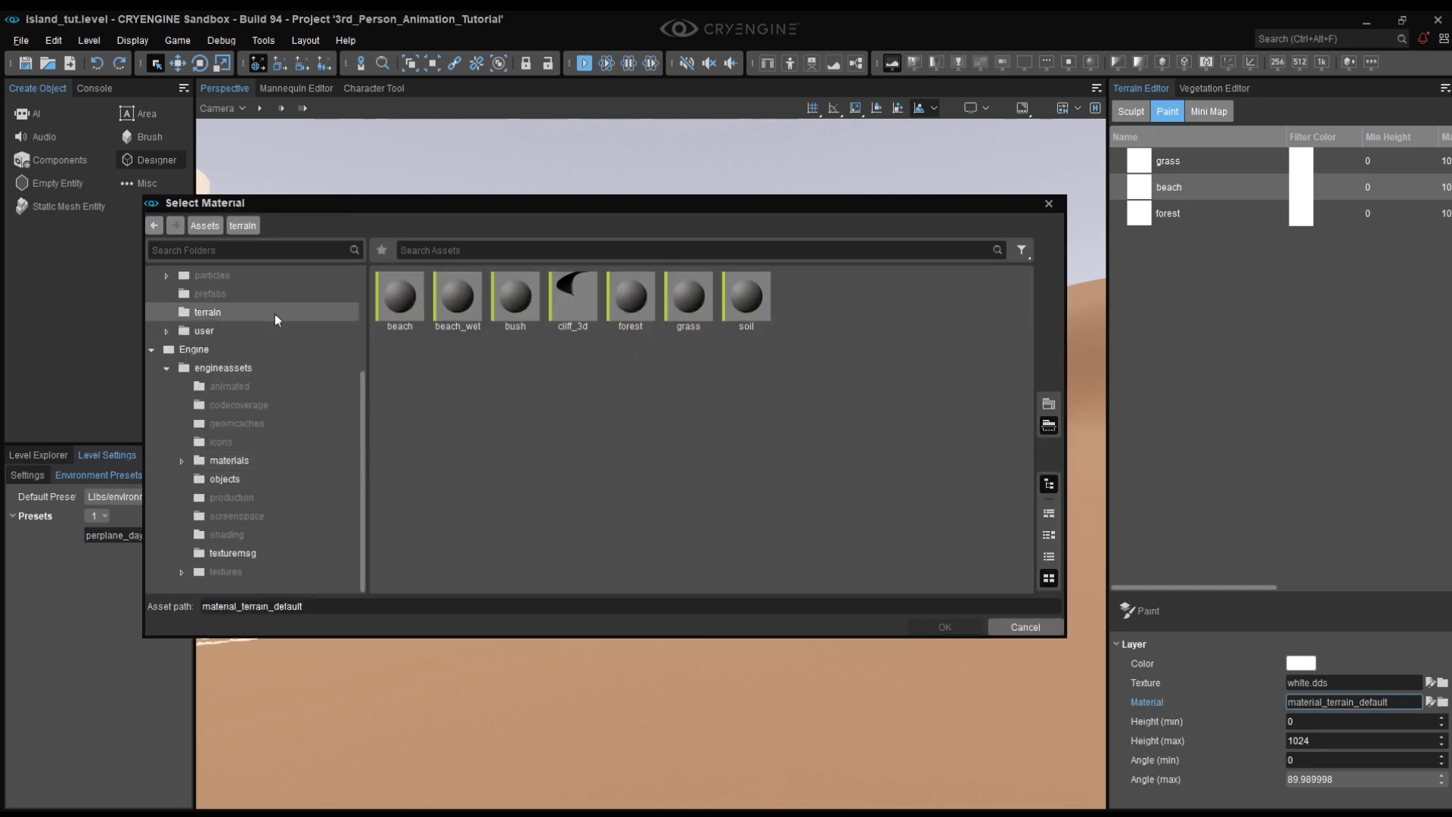
double_click(403, 305)
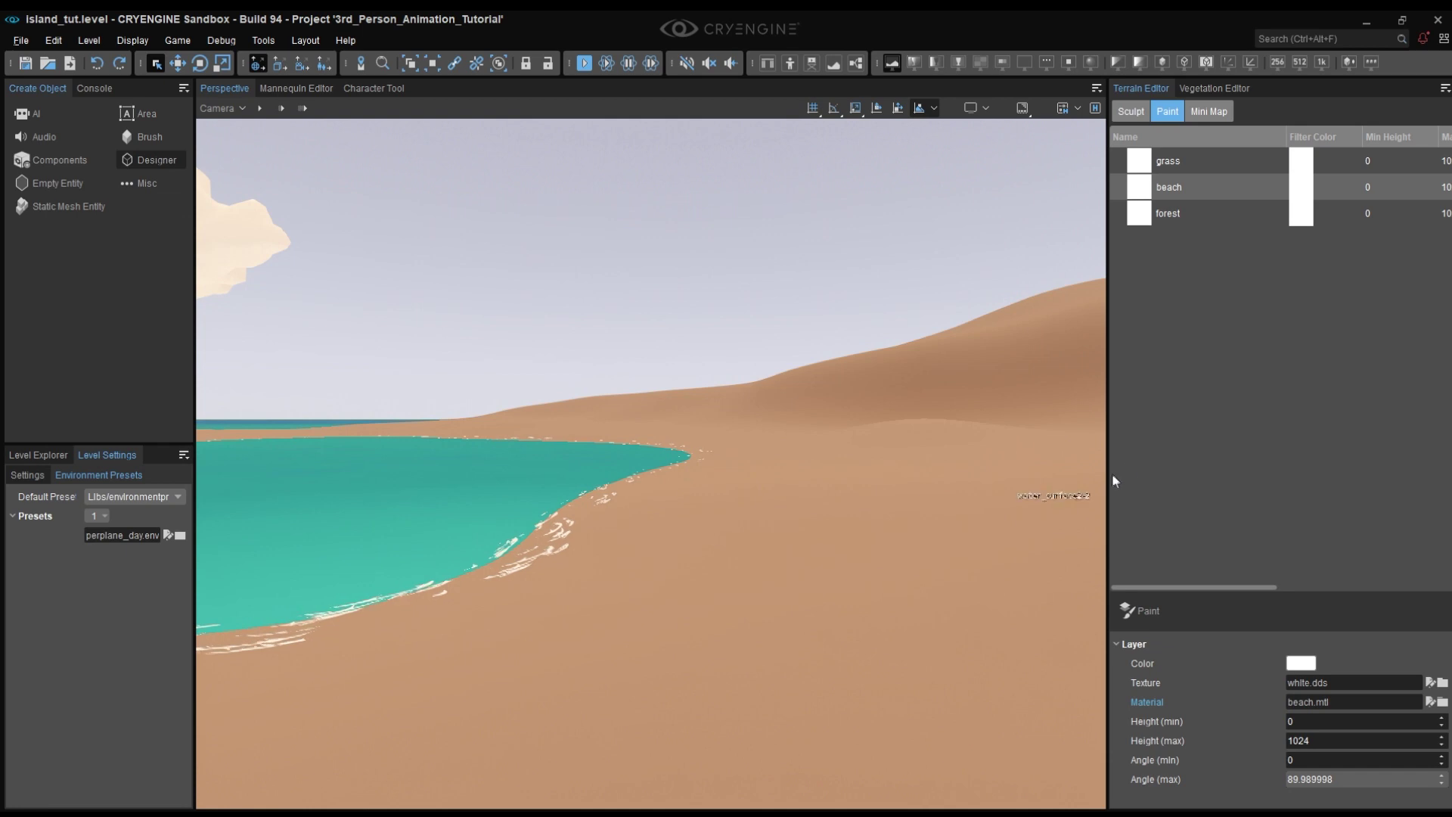
Assign the forest material from the terrain assets folder to the forest layer.
click(1174, 222)
click(1442, 704)
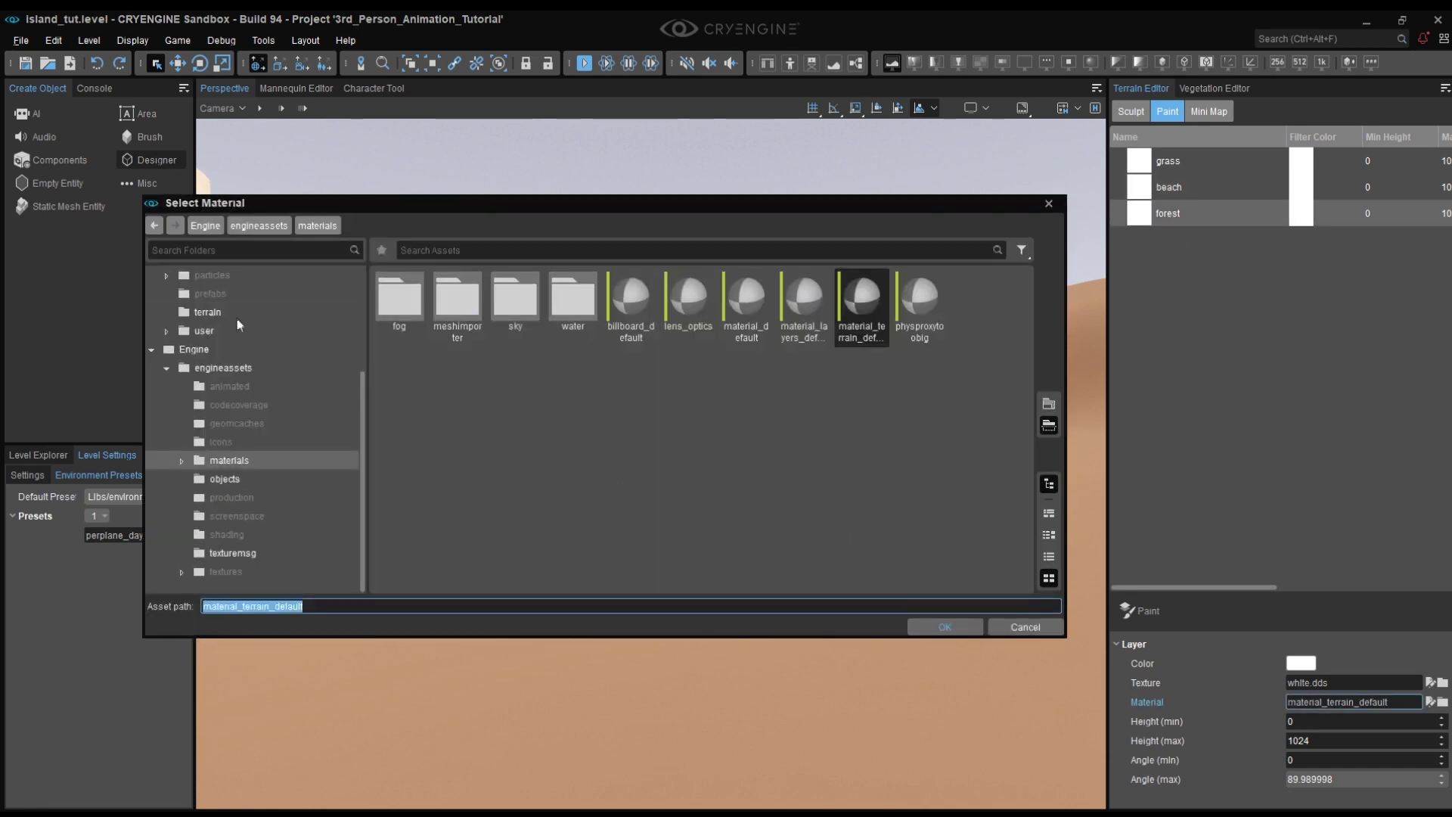
click(206, 312)
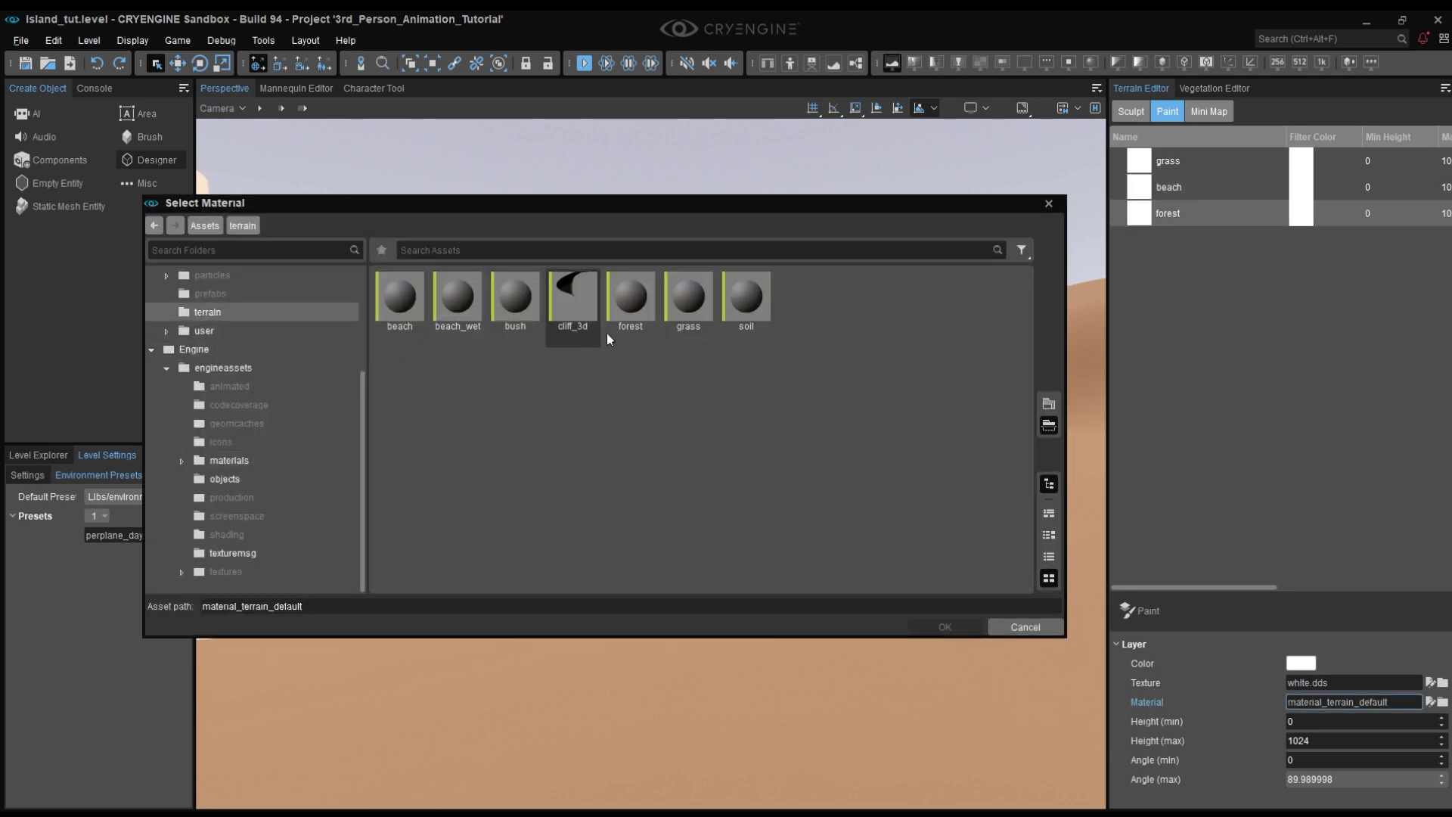
double_click(640, 307)
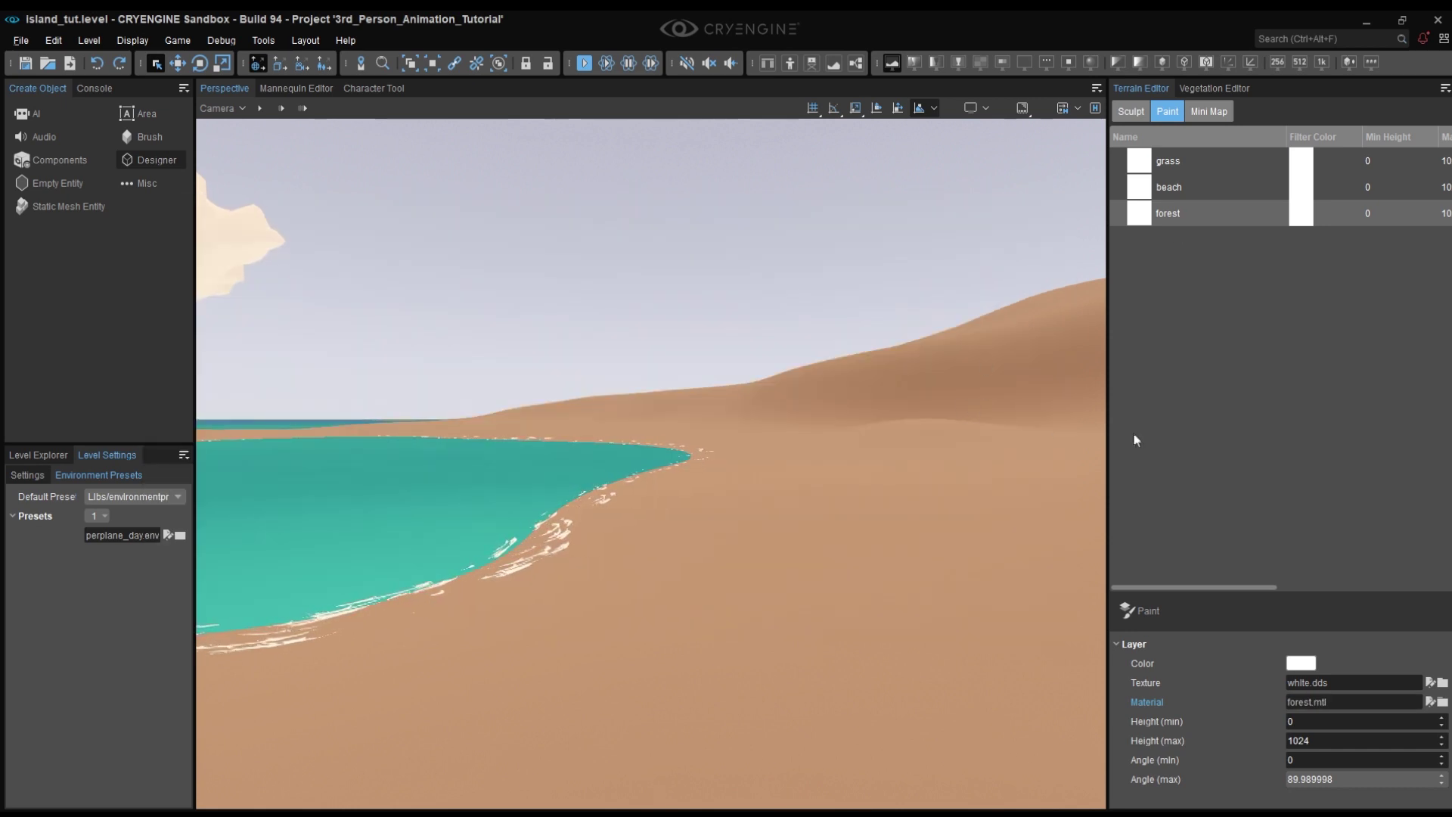
Paint a patch of the grass layer on the ground near the lagoon with brush range 4 and hardness 1.
click(1151, 168)
right_drag(832, 318, 903, 463)
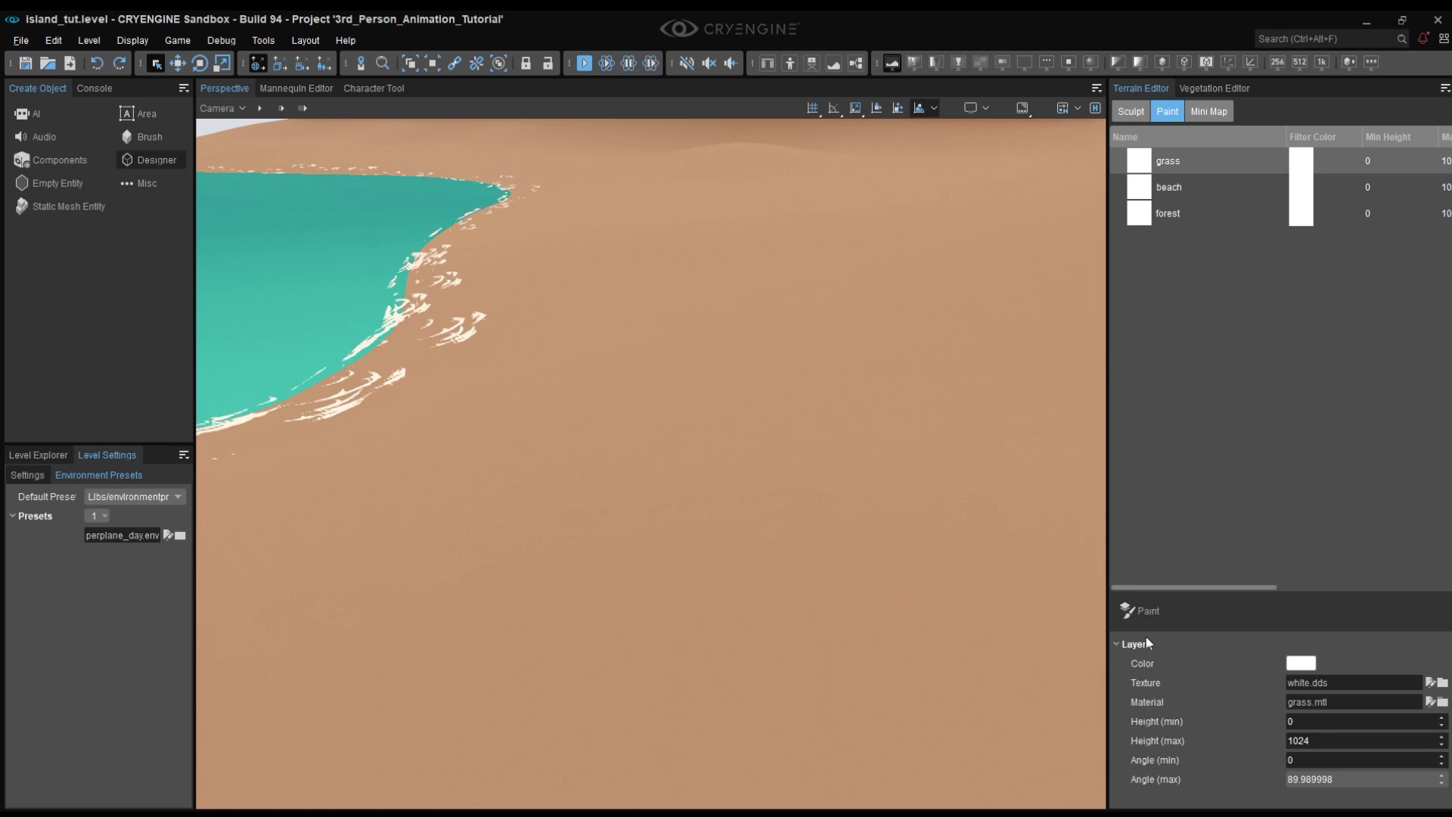
click(1145, 611)
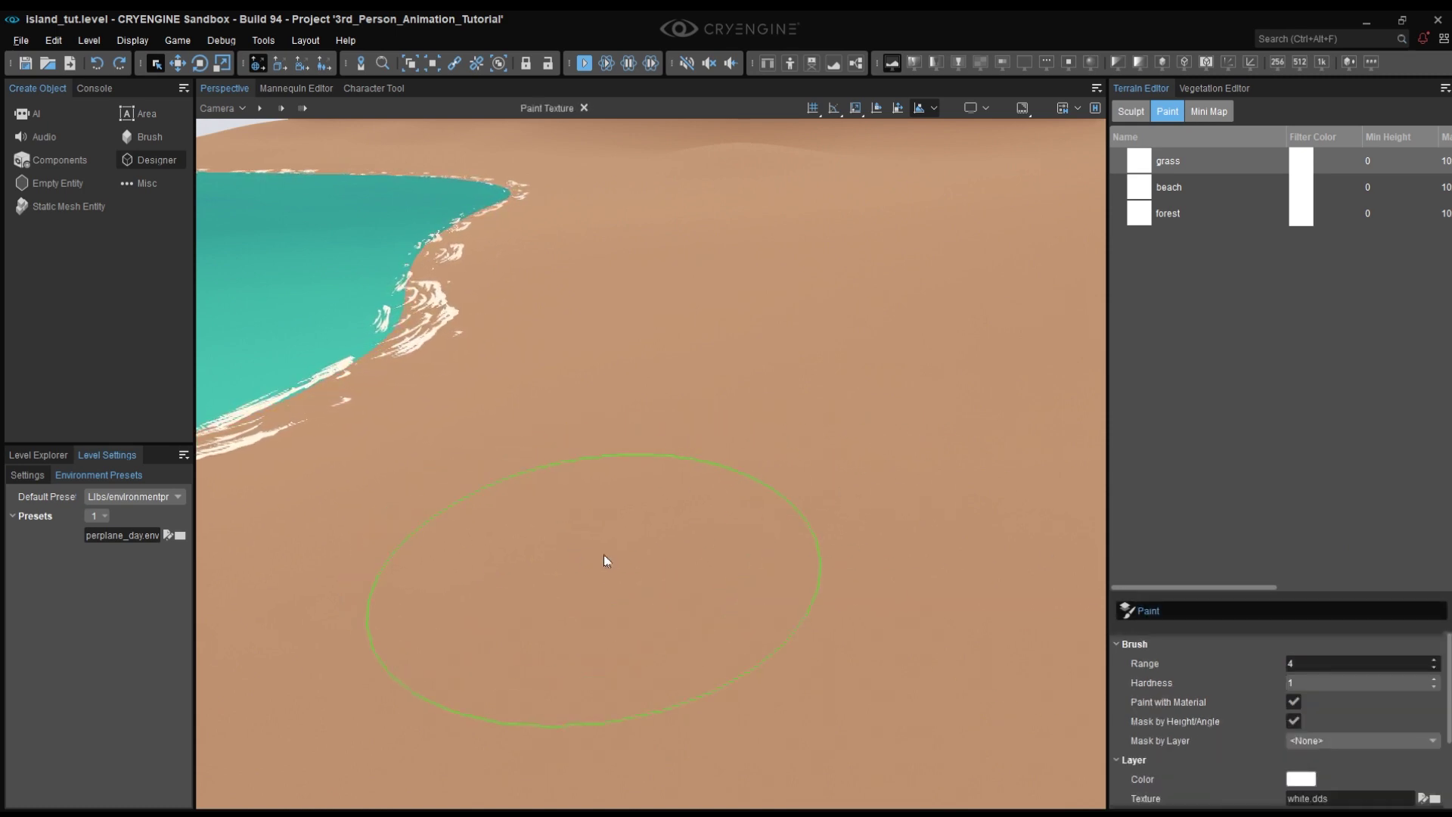
click(755, 561)
right_drag(756, 561, 711, 541)
Paint a beach patch beside the grass and a forest patch between them and the lagoon.
click(1188, 190)
drag(862, 457, 846, 471)
click(1169, 213)
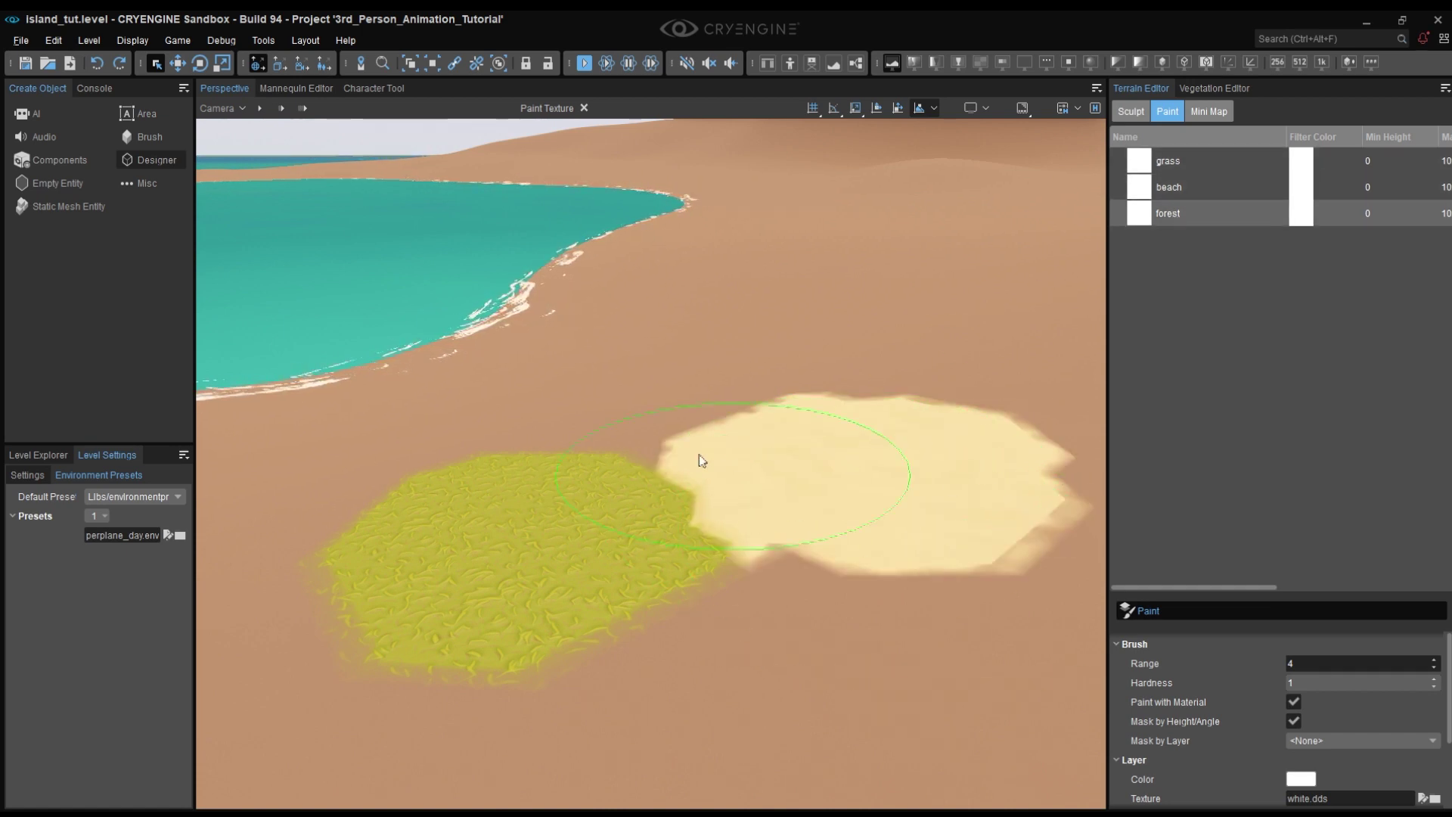
click(614, 422)
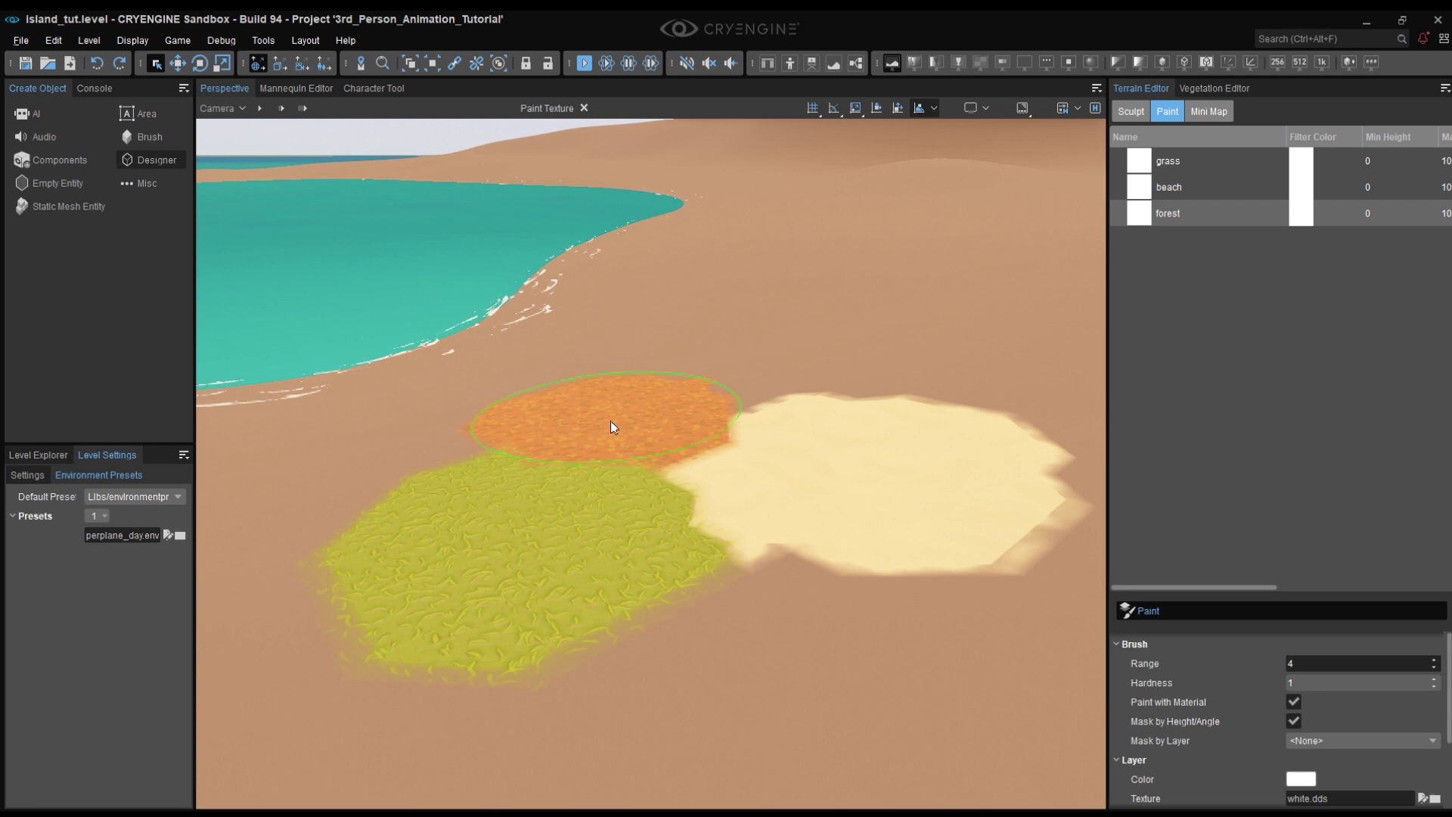
Preview the painted terrain patches in game mode with the player character, and return to editing.
right_drag(615, 426, 635, 423)
key(w)
right_drag(803, 582, 894, 552)
key(ctrl+g)
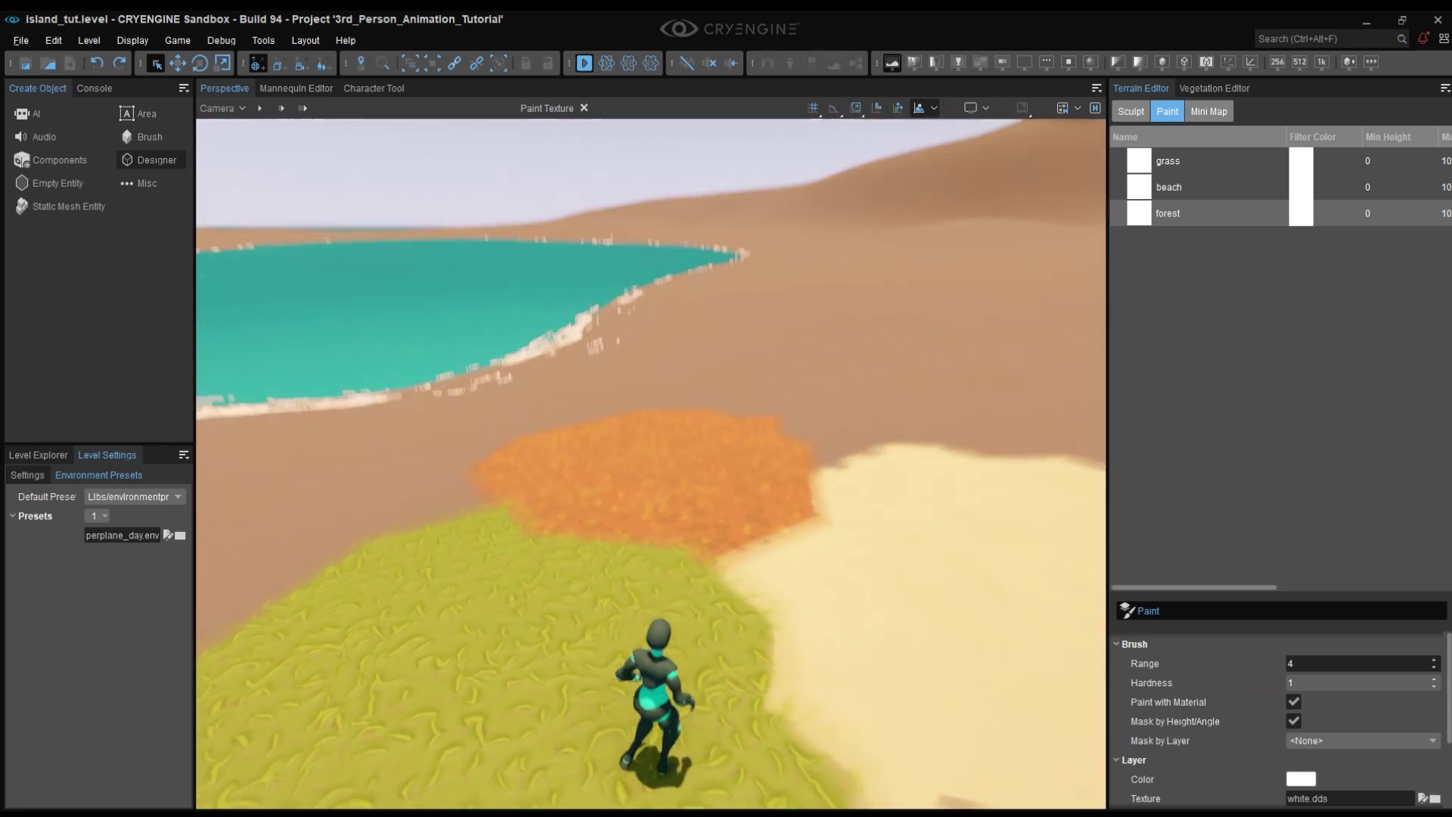
key(Escape)
scroll(447, 595, down, 3)
scroll(454, 591, up, 2)
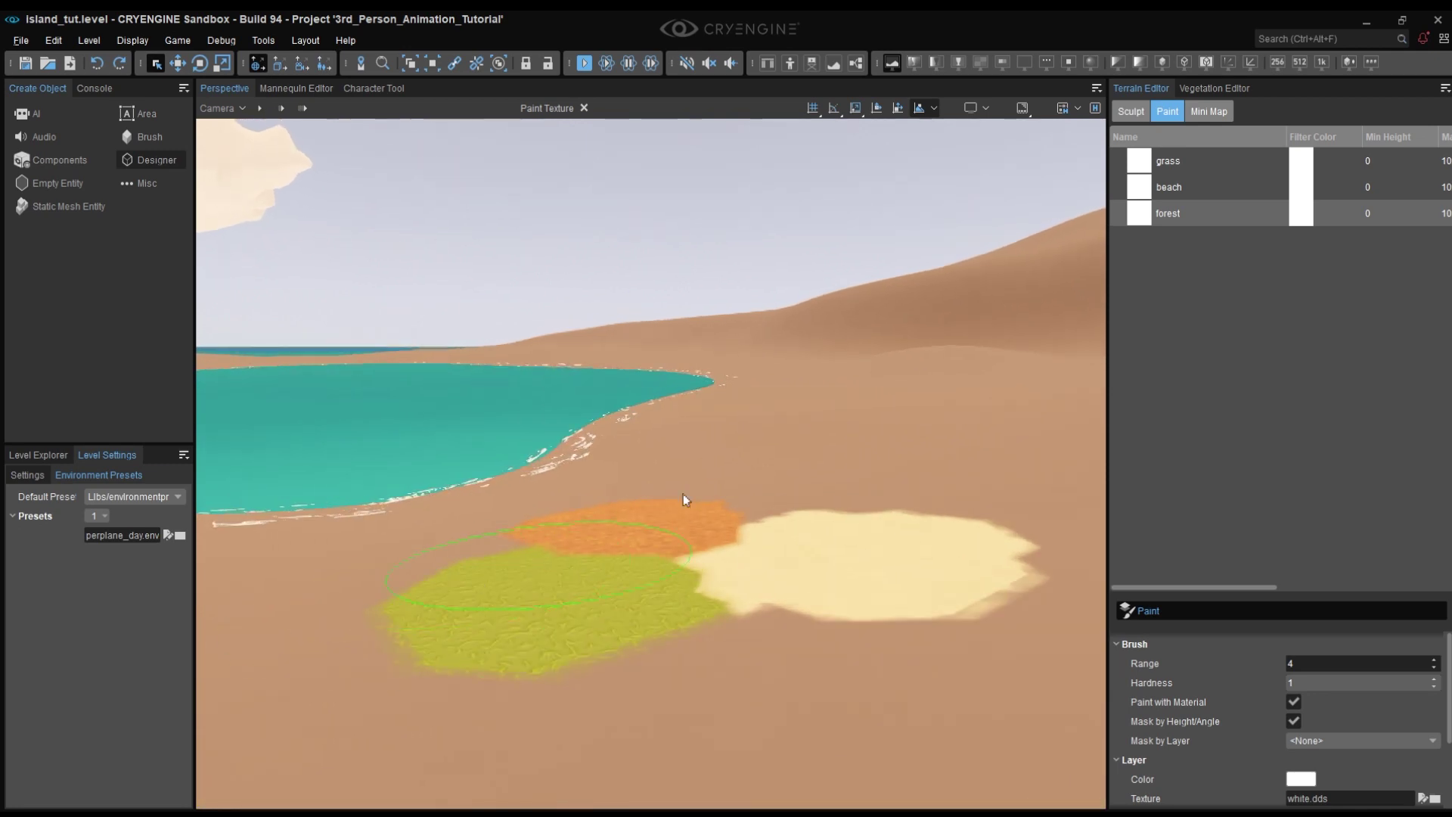
Create a new vegetation group named grass in the Vegetation Editor.
click(1199, 89)
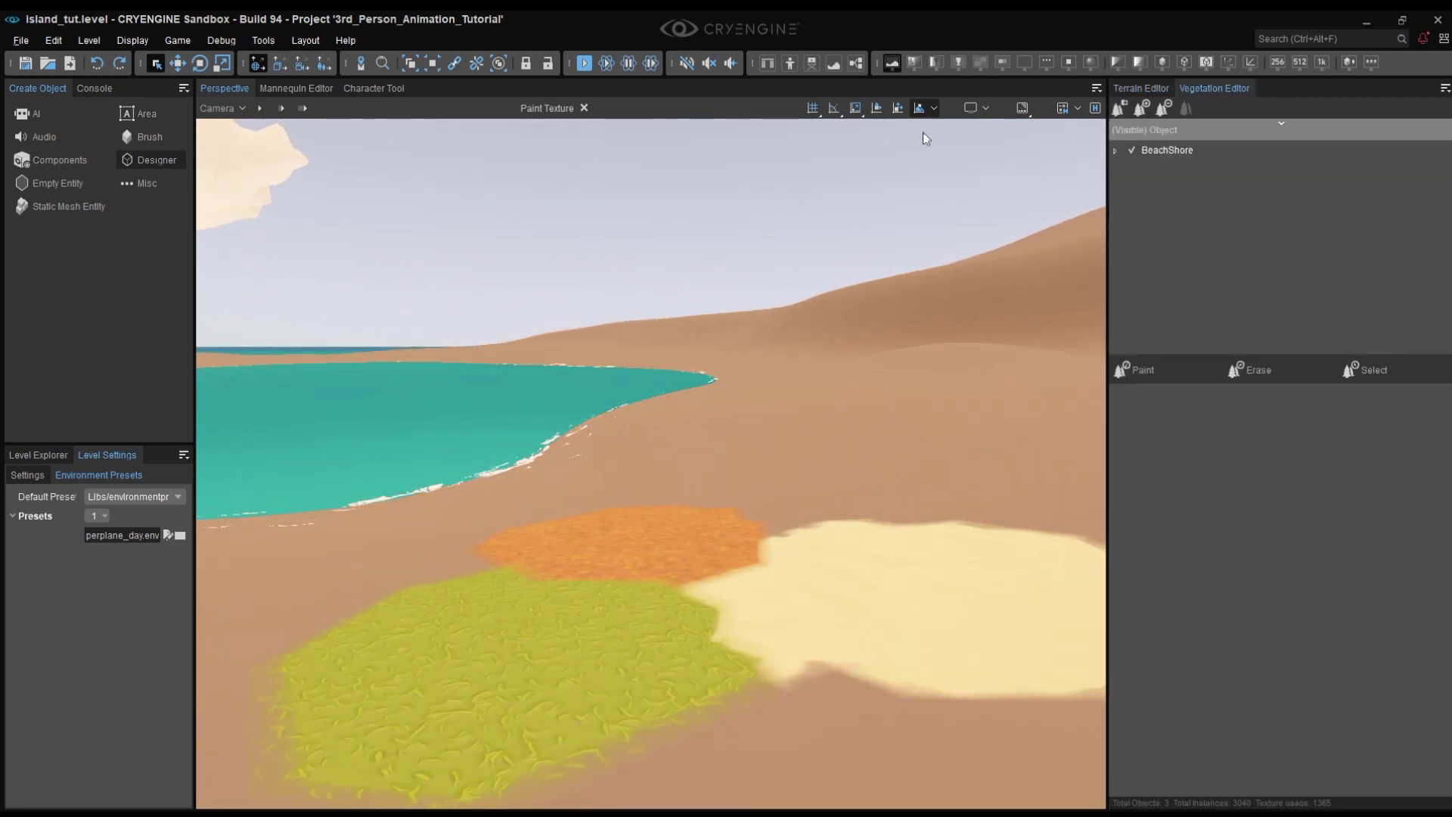
click(263, 42)
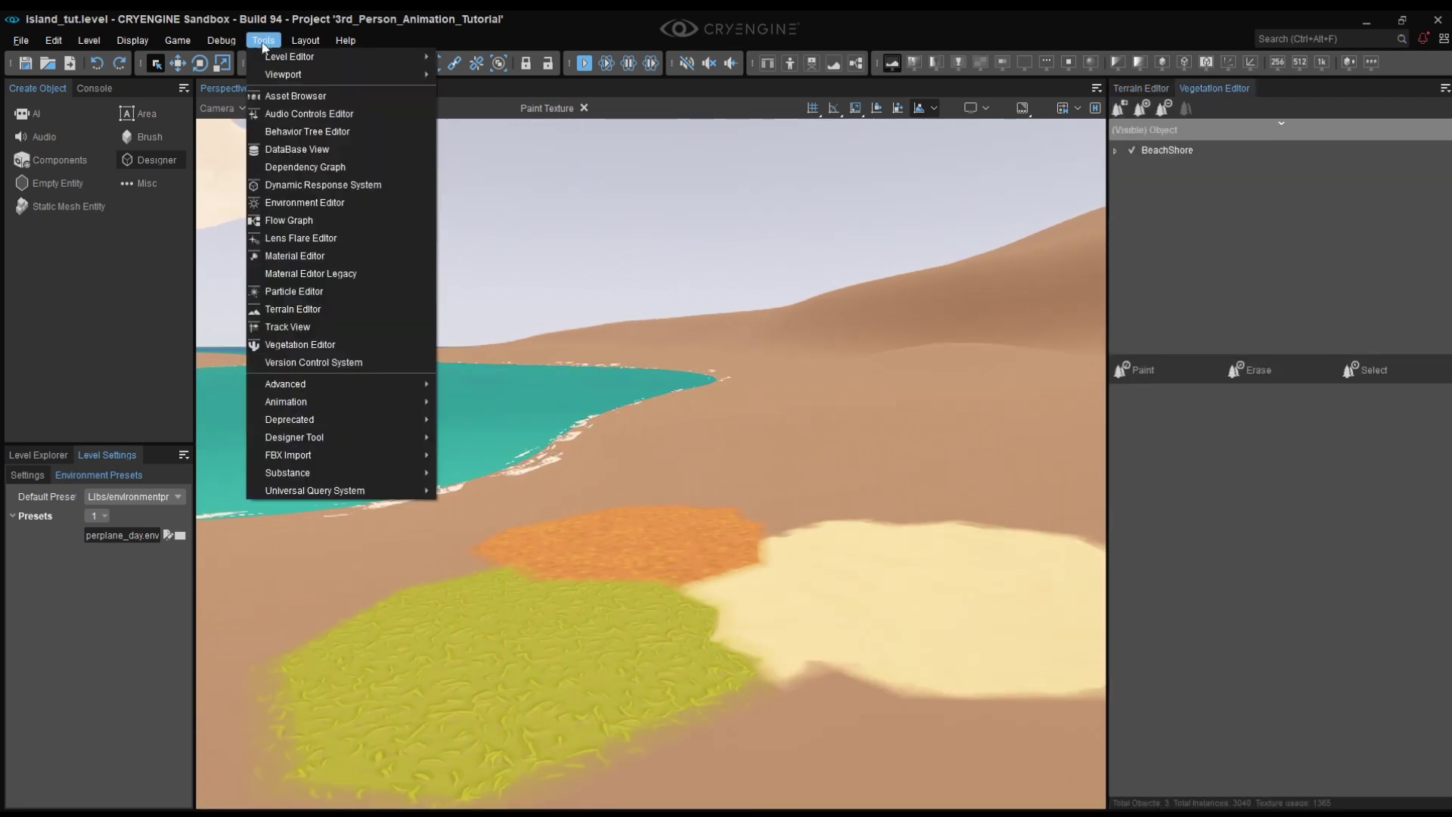
click(297, 347)
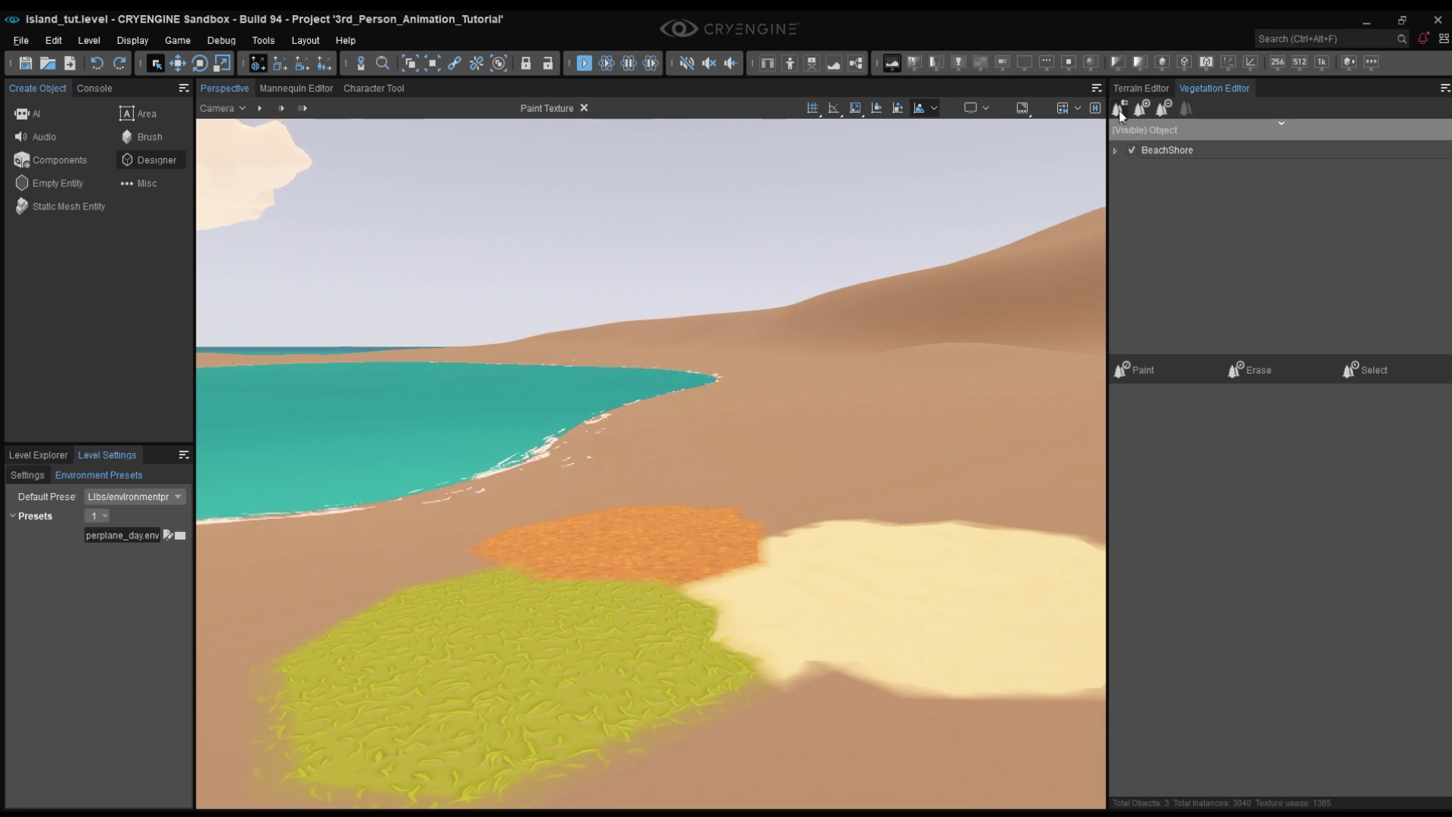
right_click(1169, 177)
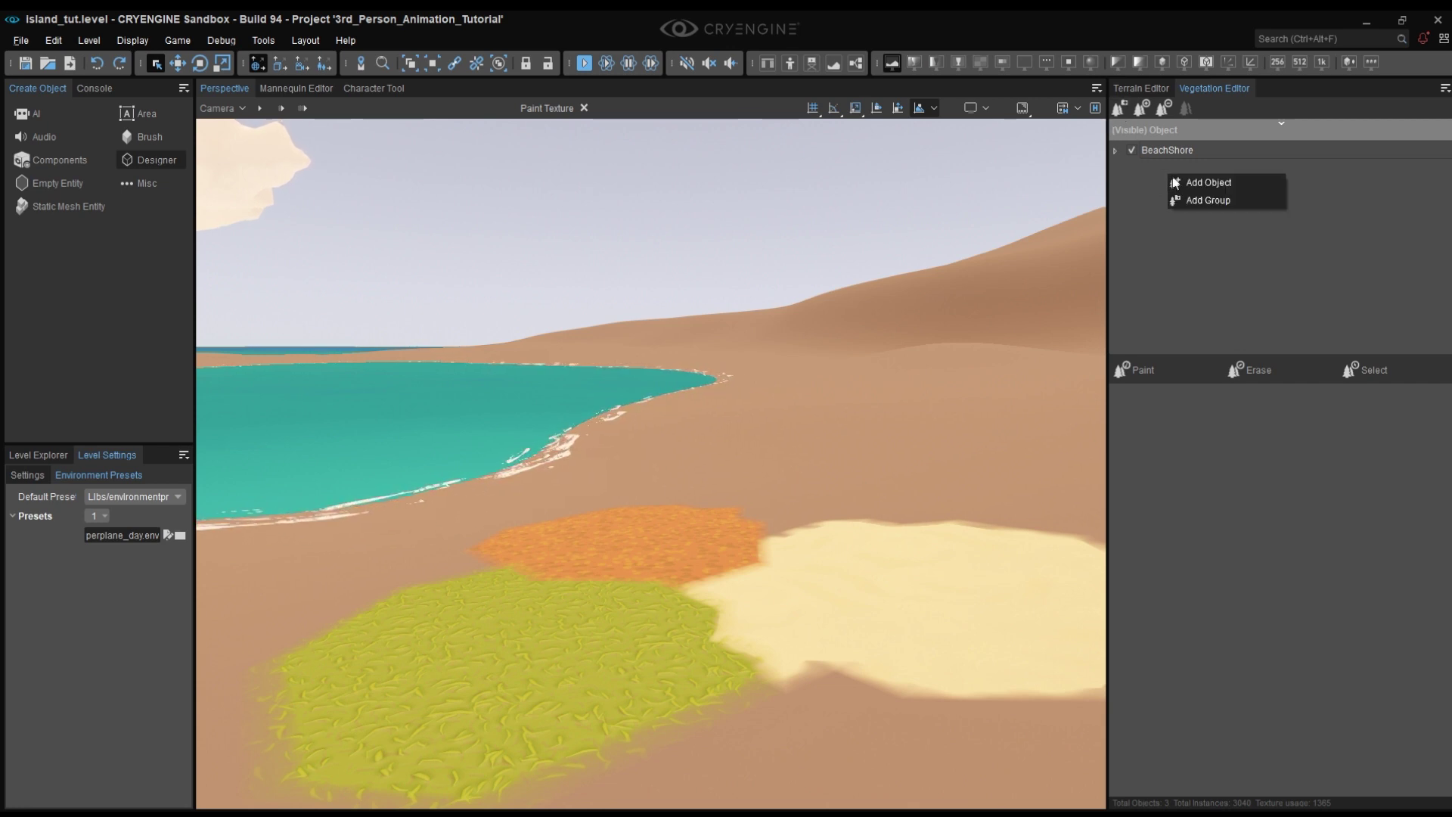
click(1213, 198)
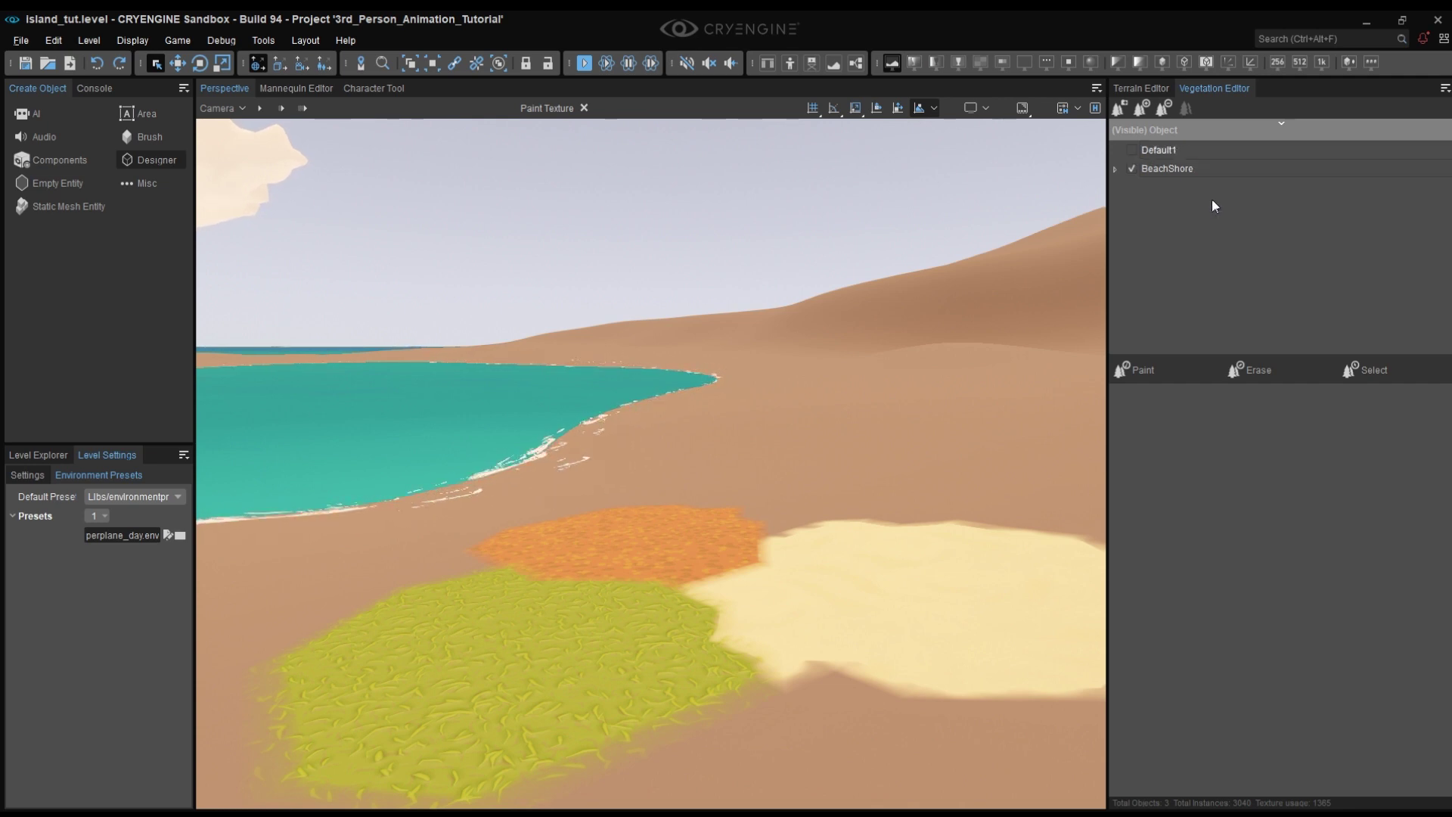
double_click(1165, 151)
text(grass)
key(Return)
Check the grass layer in the terrain paint layers and return to the vegetation groups.
click(1153, 89)
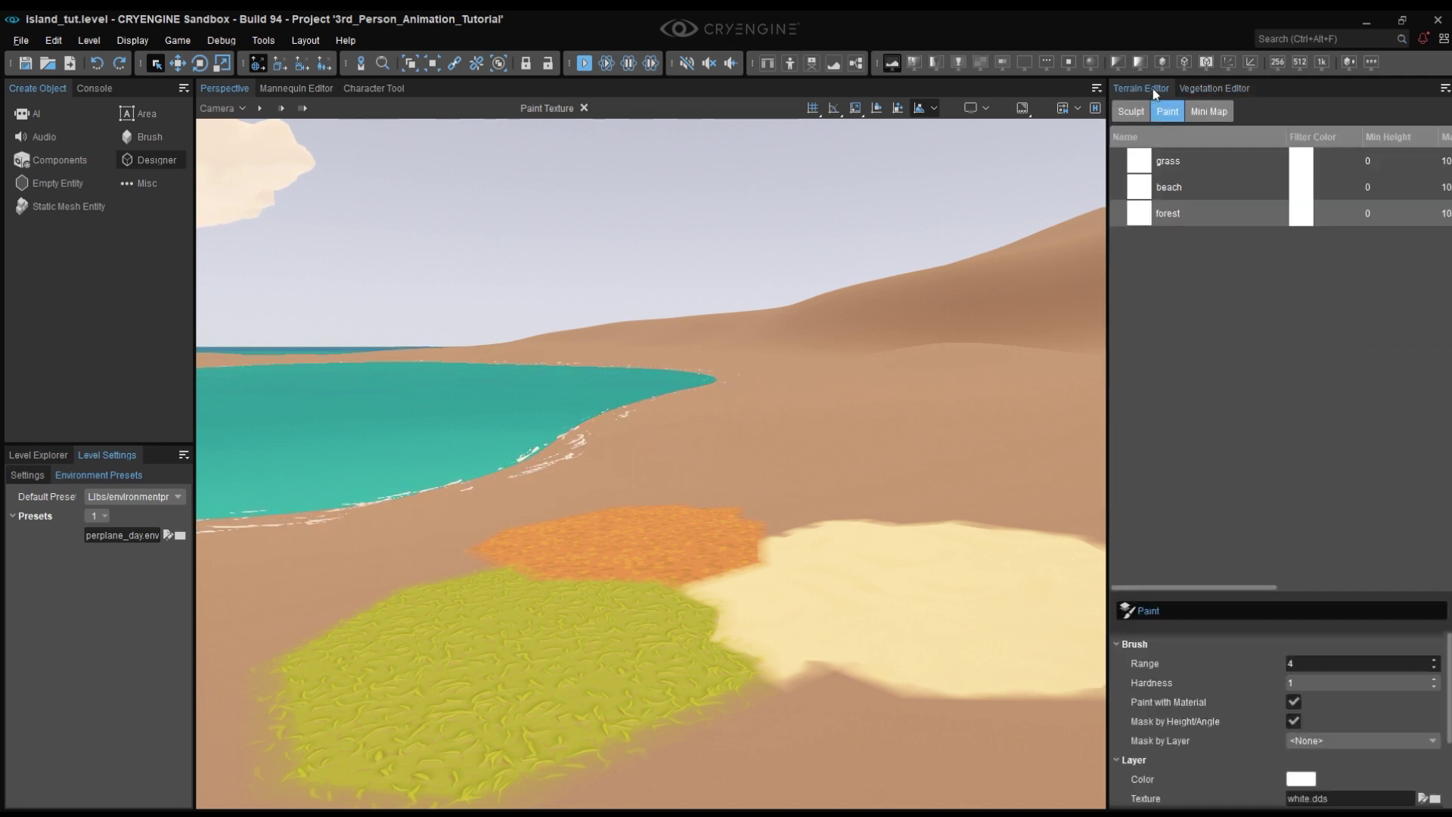
double_click(1169, 161)
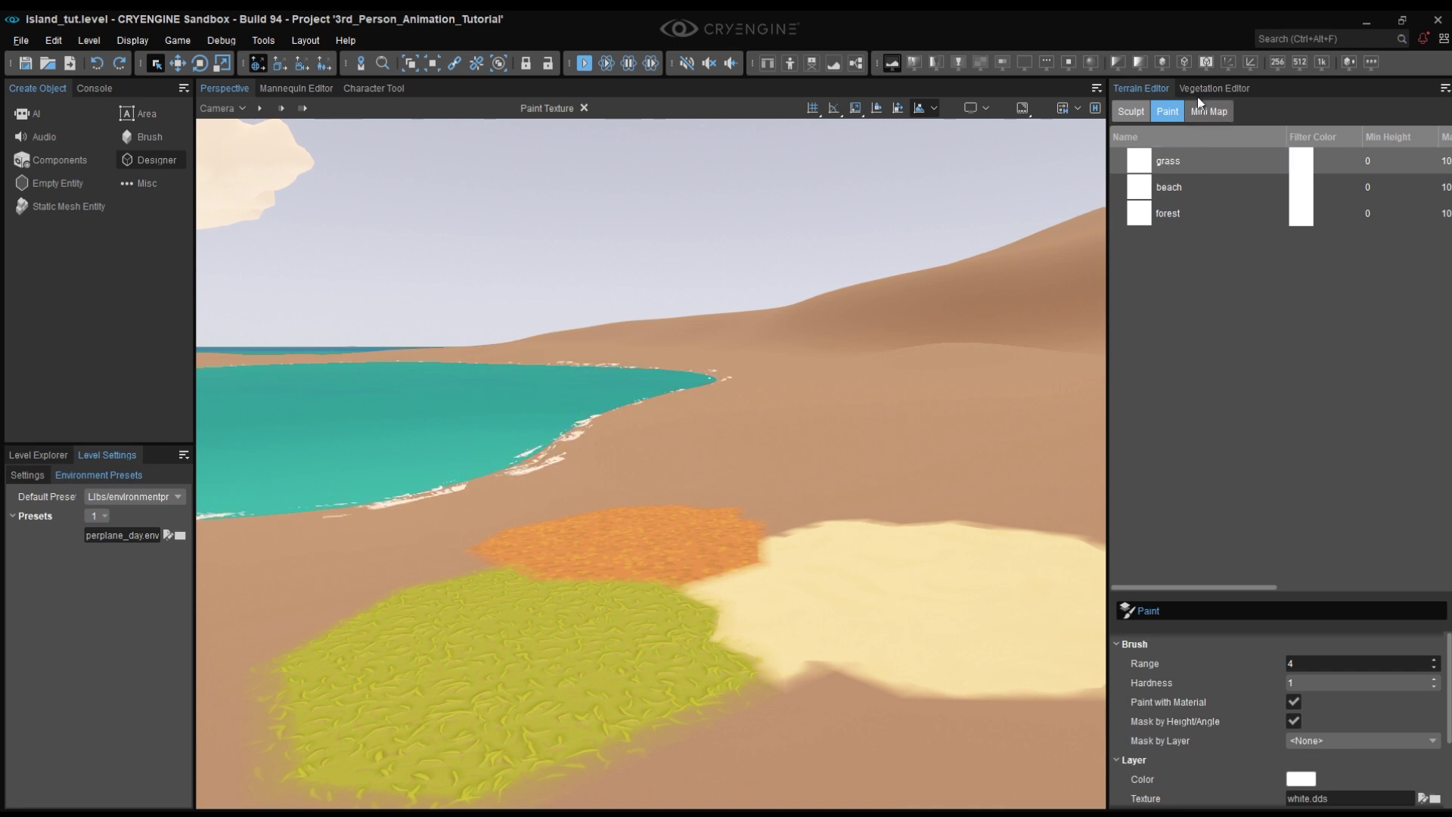
click(1200, 88)
Examine the object folders available for the grass group, from beach through ocean, and close the asset selection.
right_click(1156, 150)
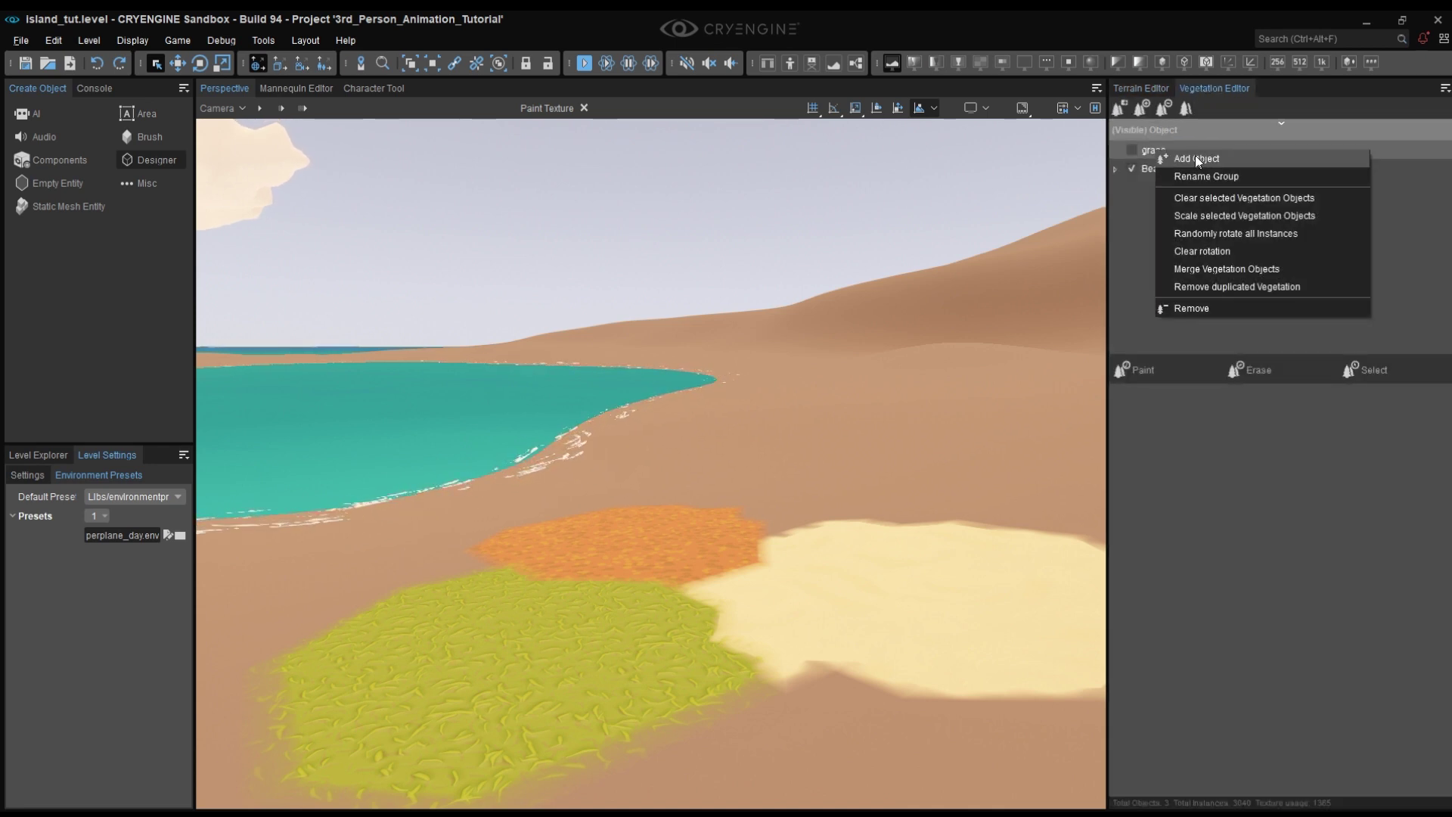
click(1203, 158)
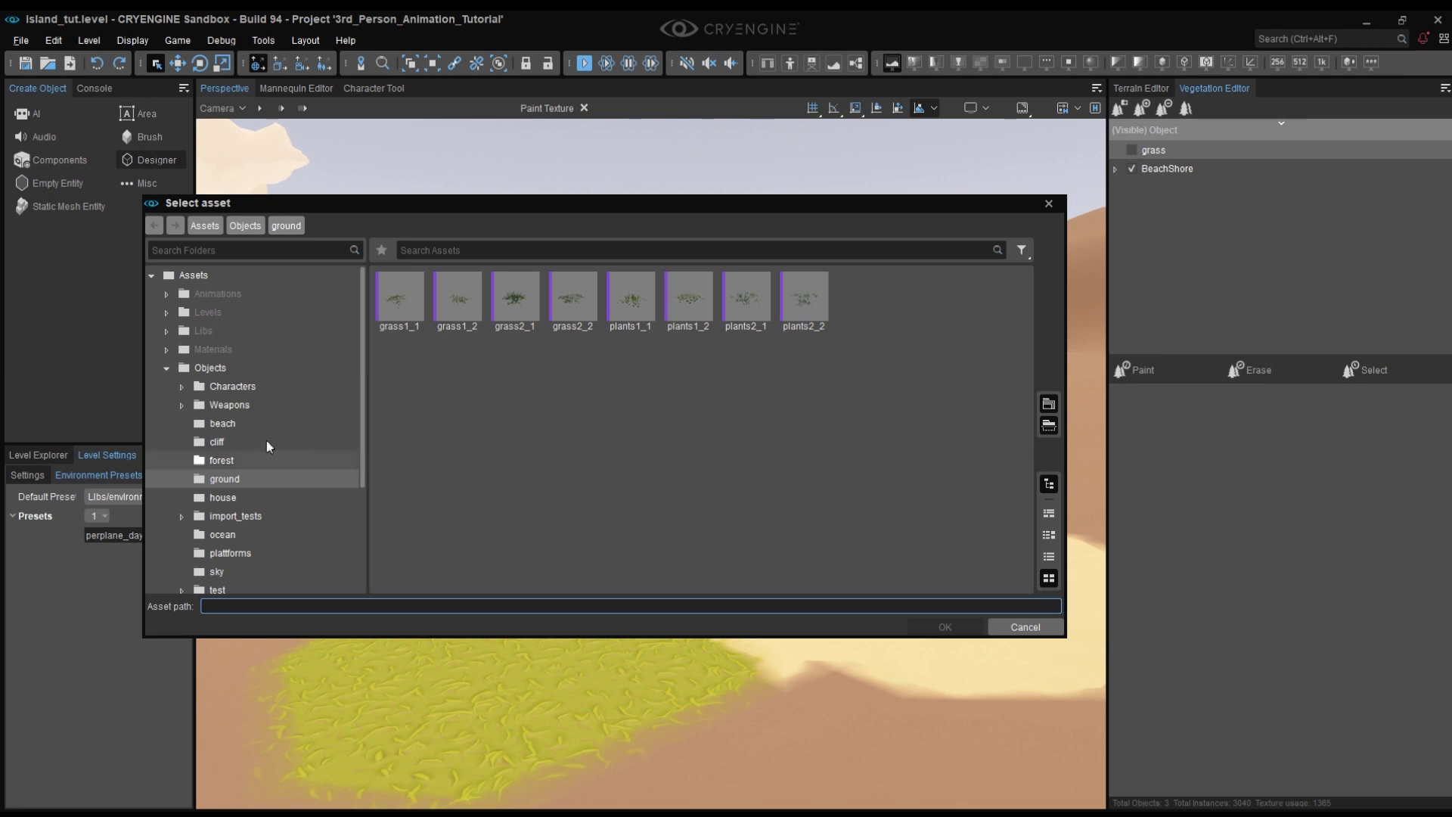
scroll(256, 474, down, 1)
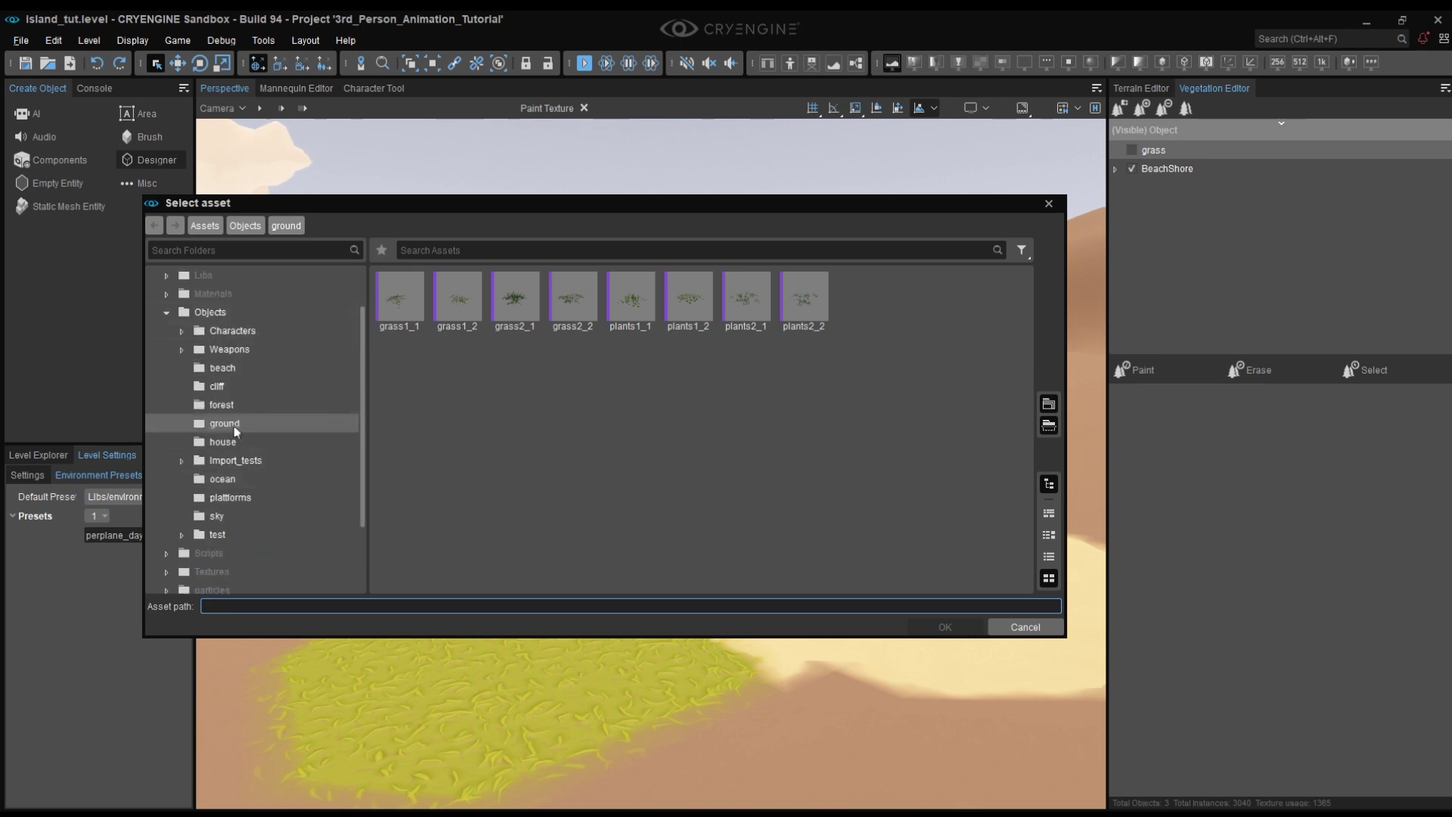
click(227, 369)
click(234, 384)
click(234, 404)
click(234, 422)
click(238, 441)
click(246, 460)
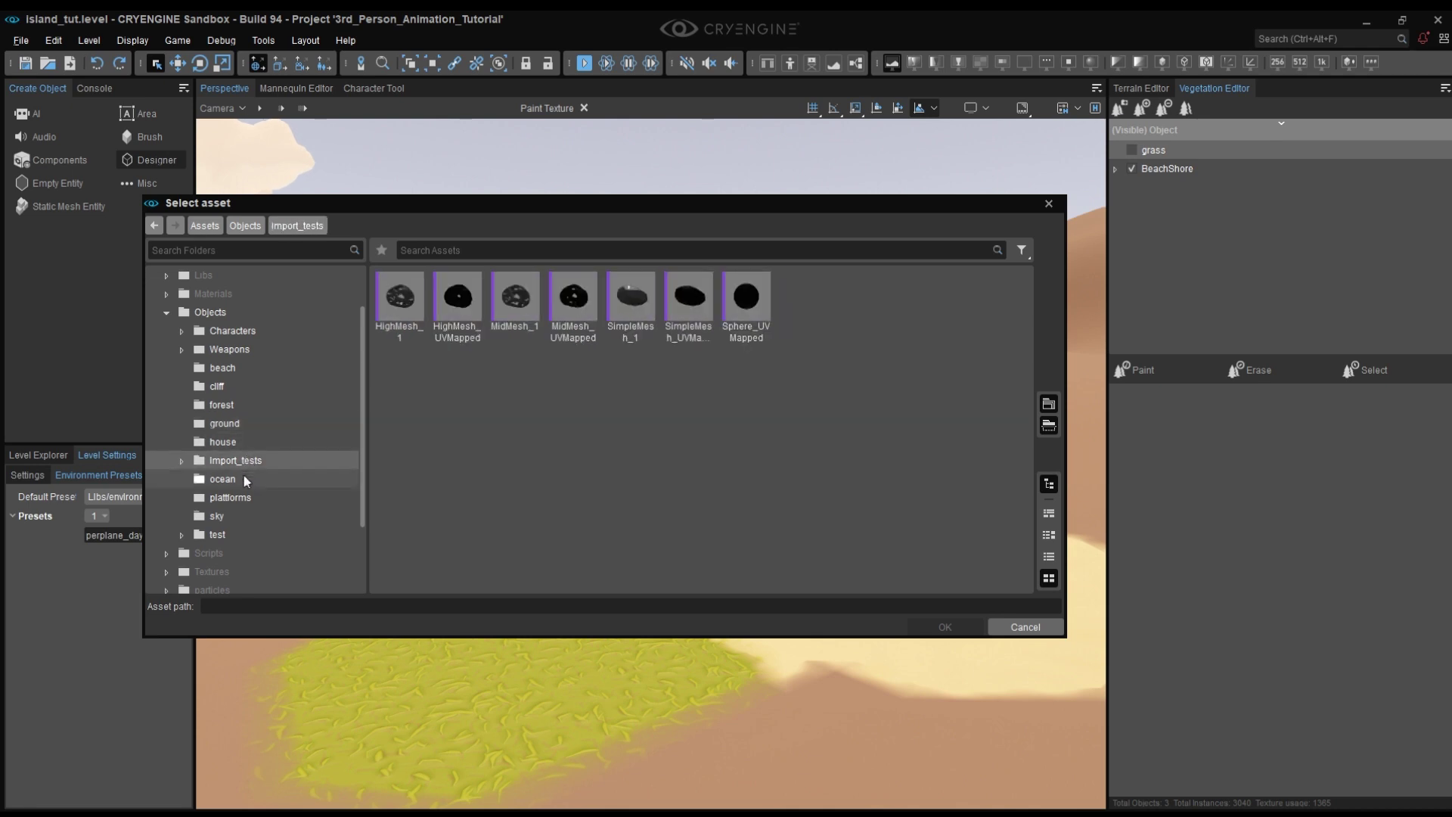
click(243, 478)
click(238, 441)
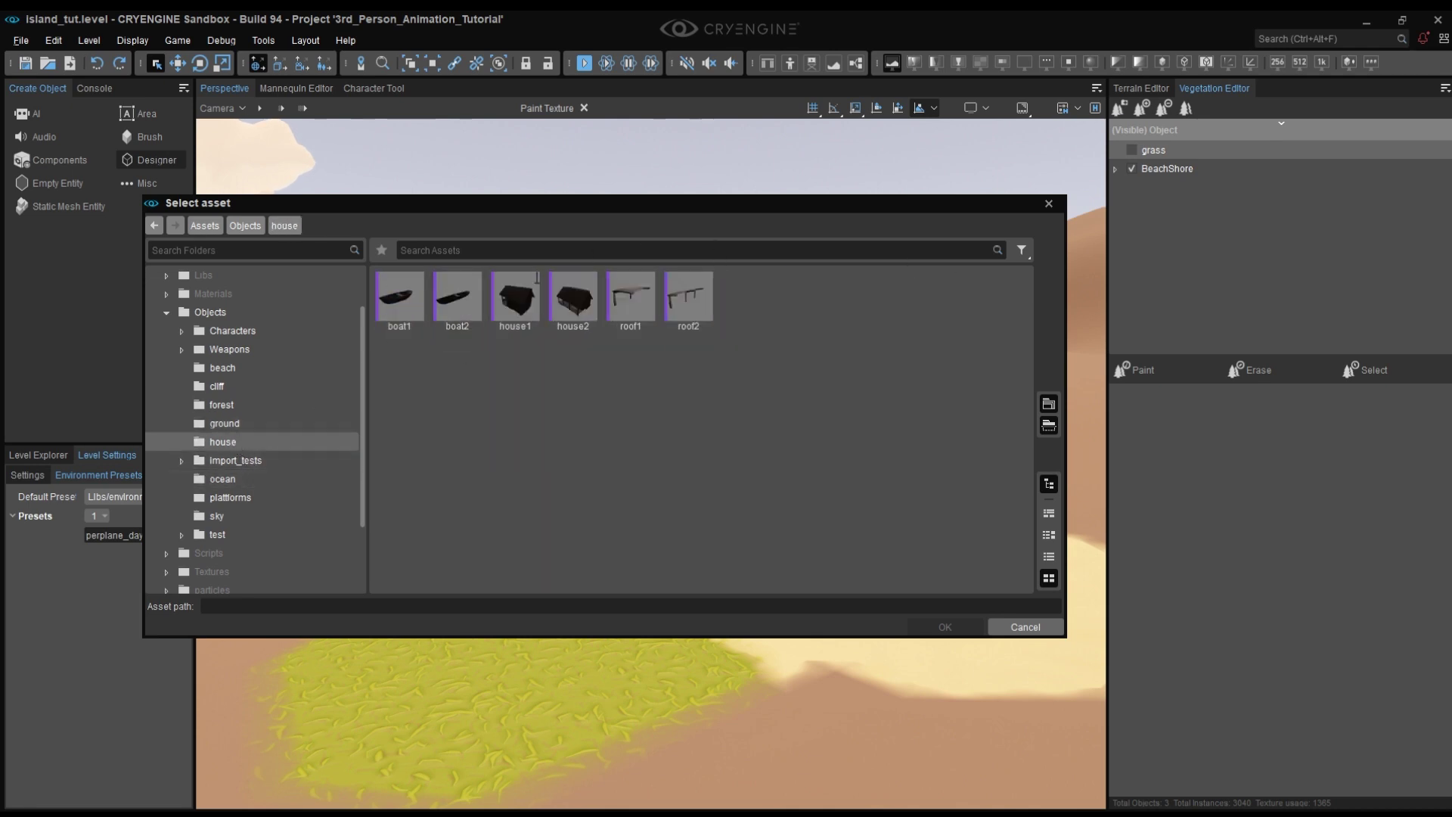
click(1050, 205)
Add grass1_1, grass1_2 and grass2_1 from the ground objects folder to the grass group and expand it.
right_drag(924, 292, 917, 312)
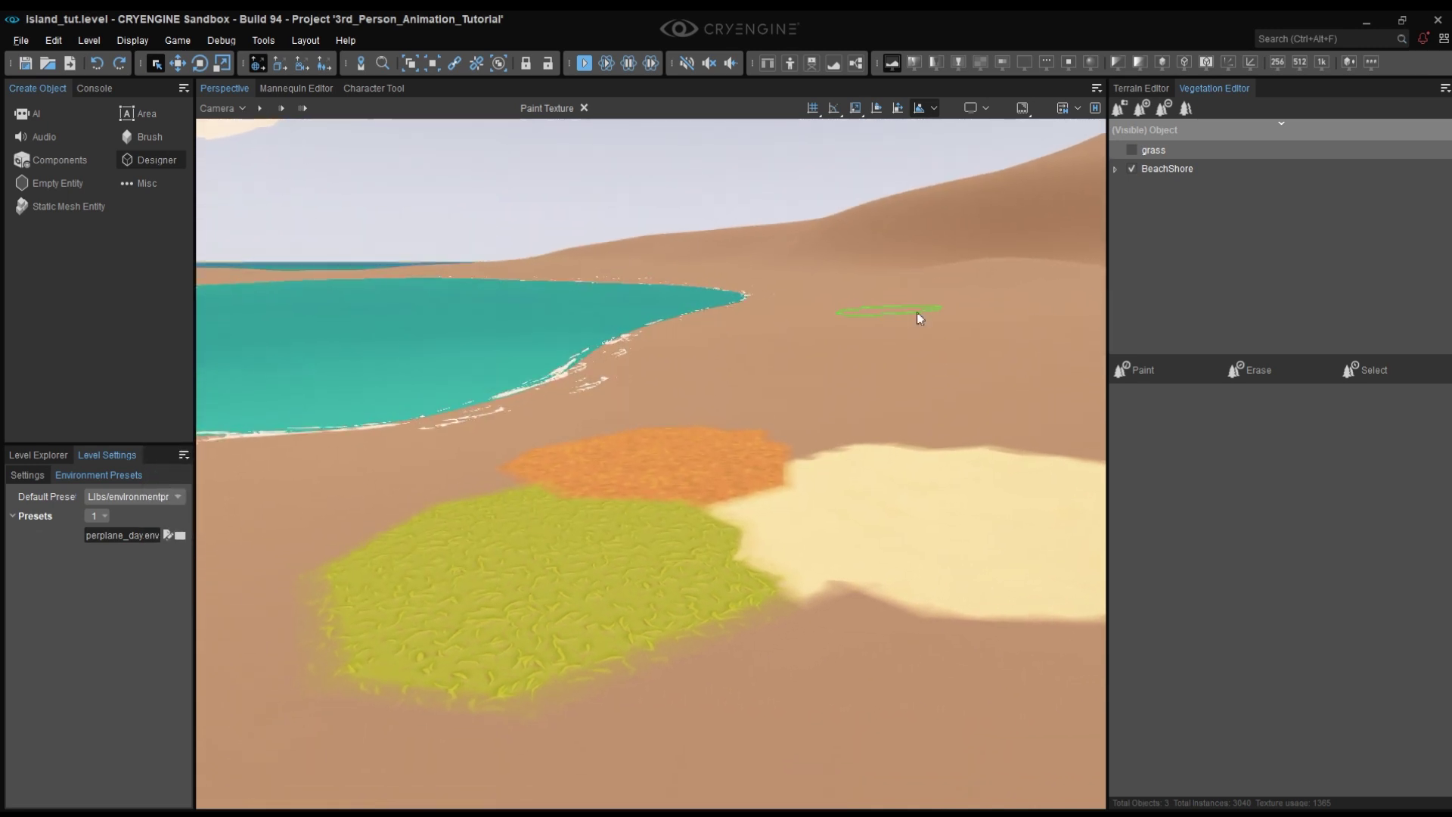
right_click(1154, 152)
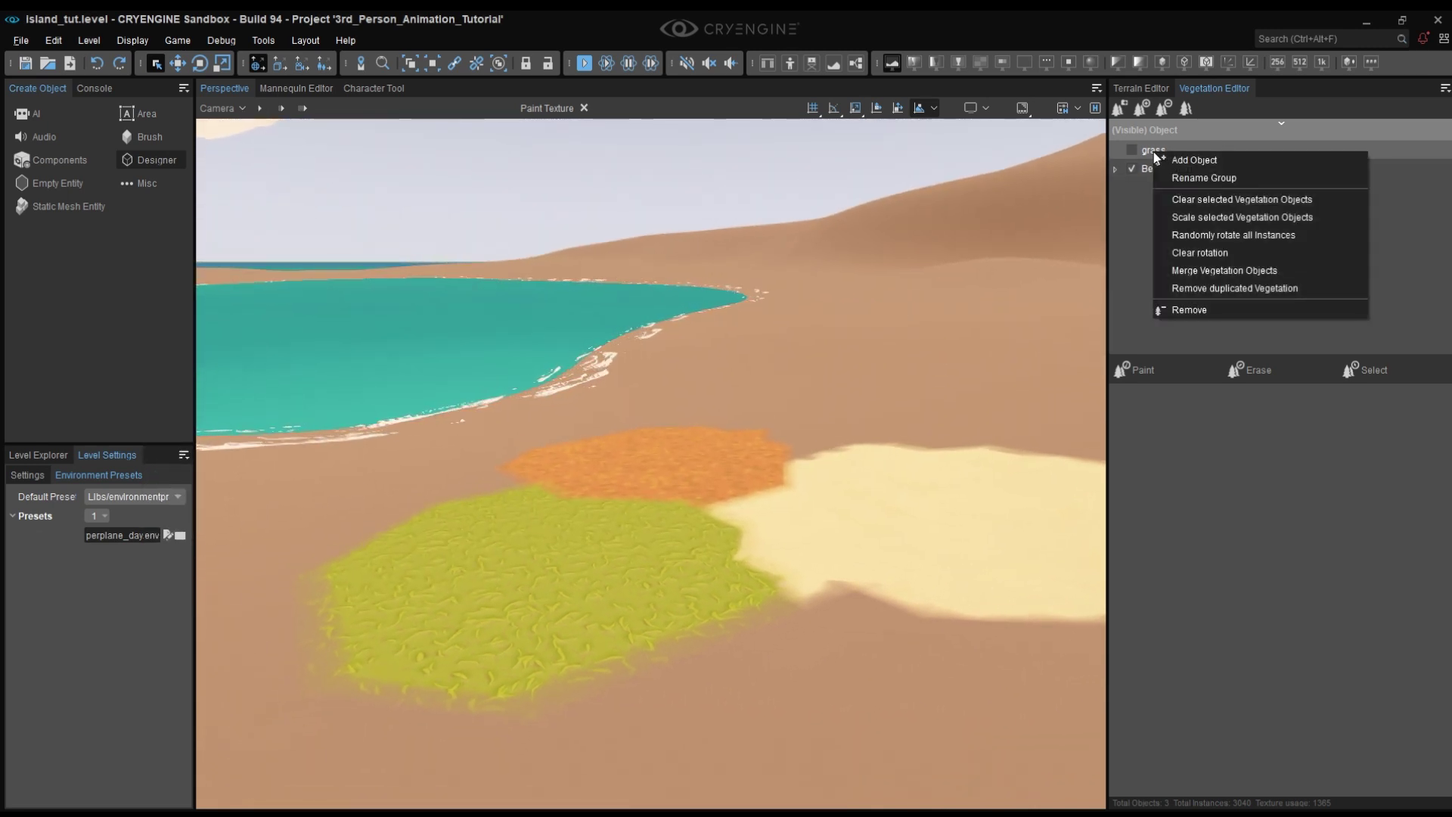
click(1212, 157)
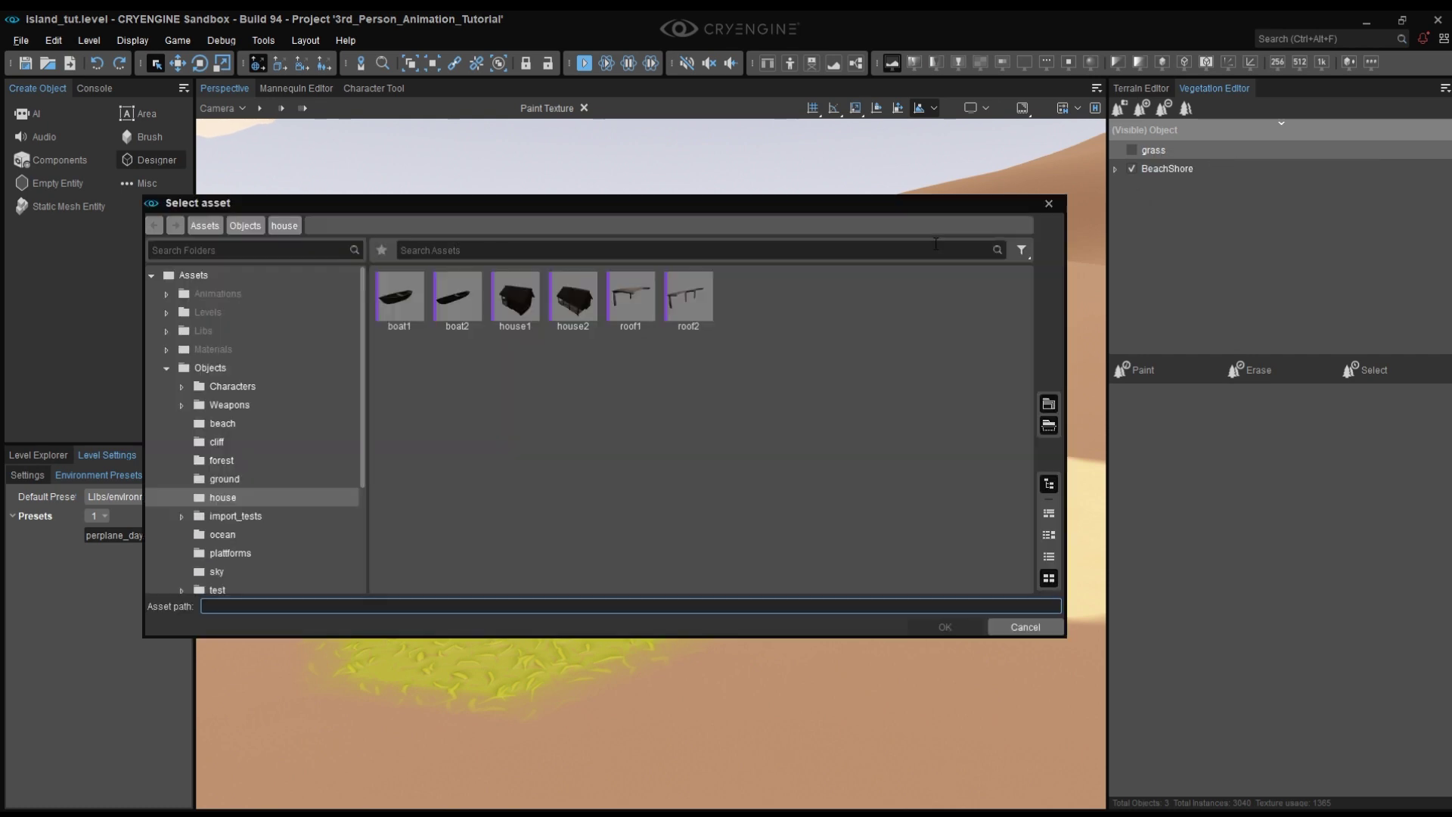
click(225, 479)
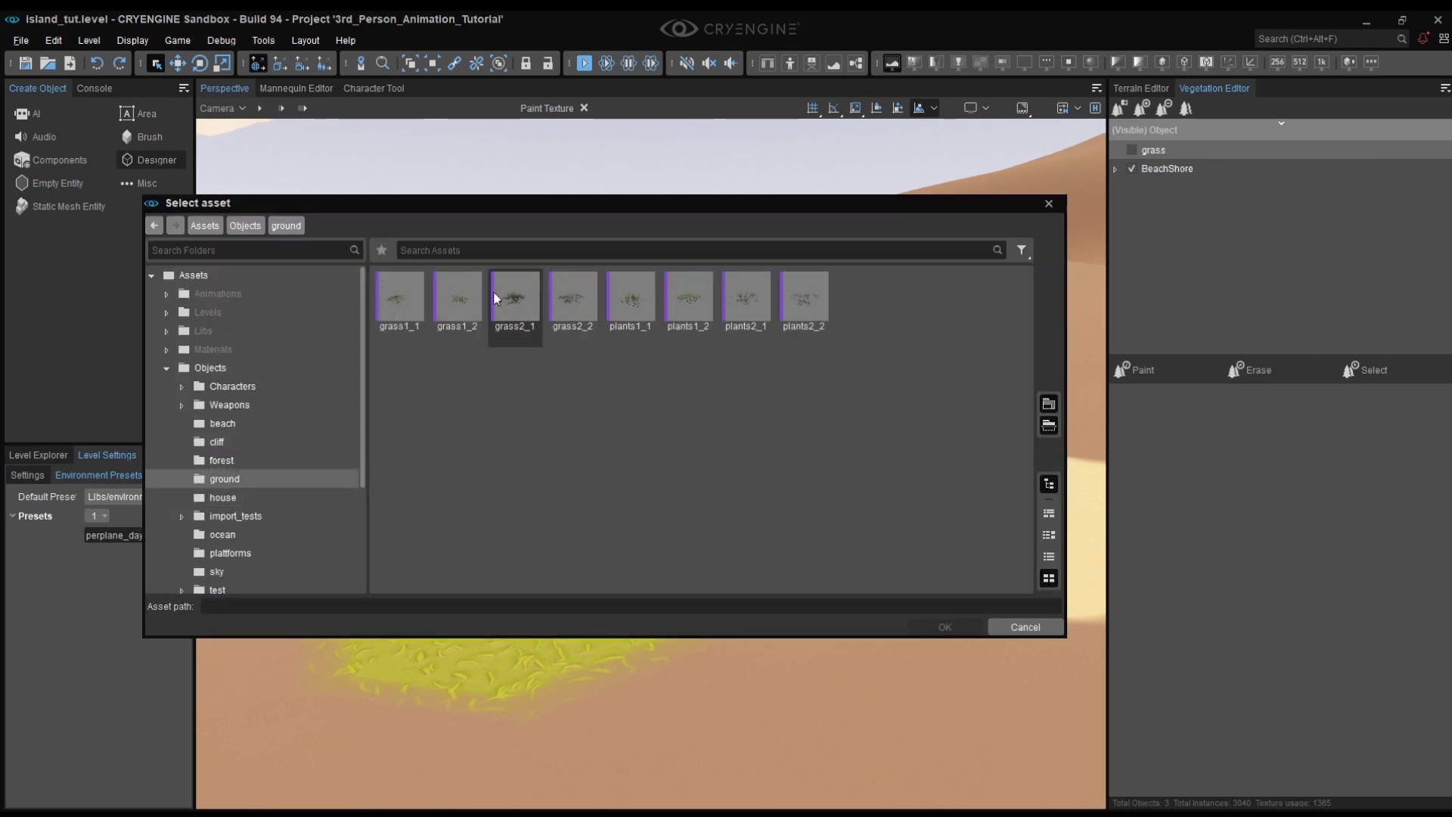
click(399, 300)
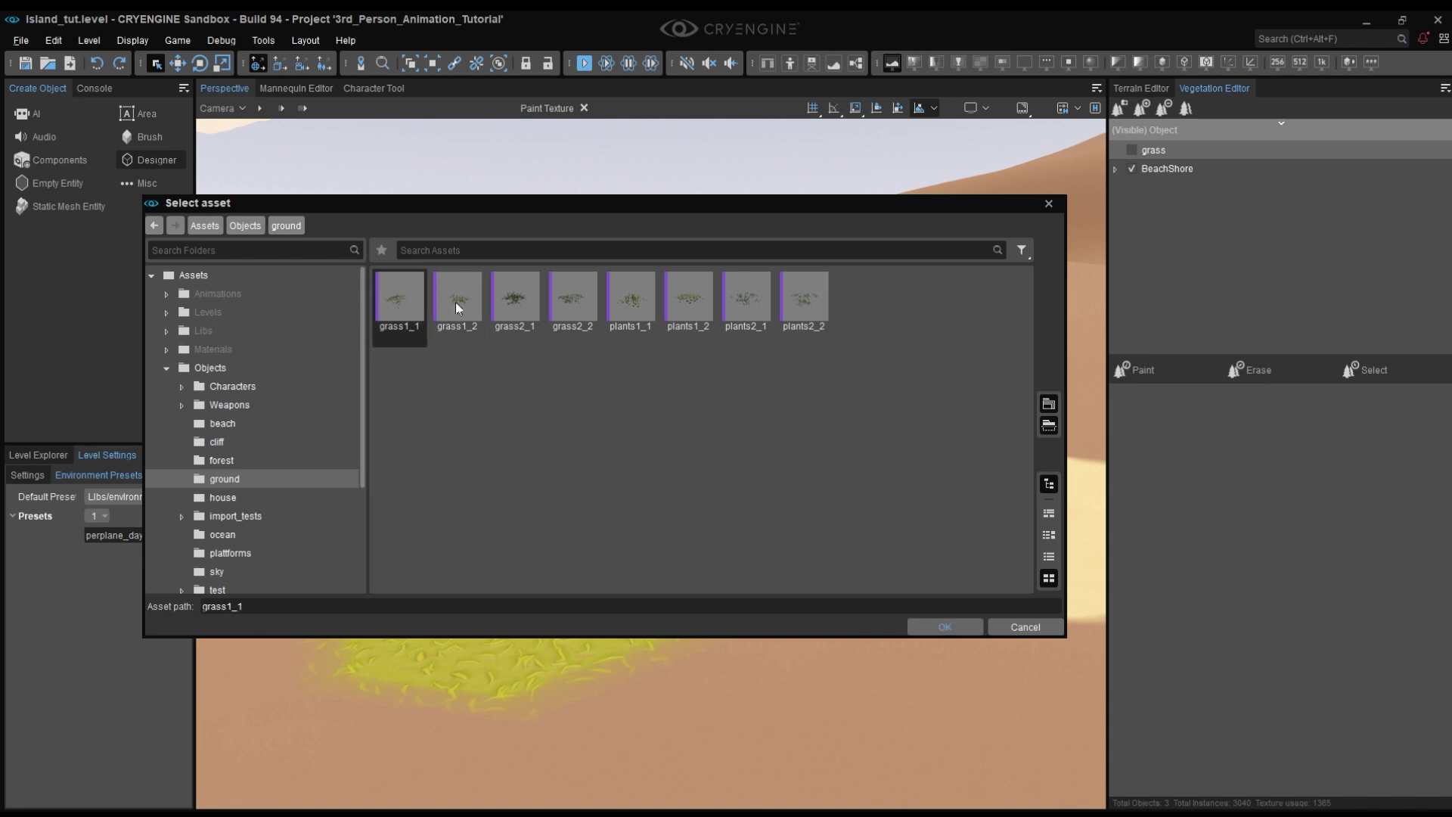
ctrl+click(465, 302)
ctrl+click(514, 299)
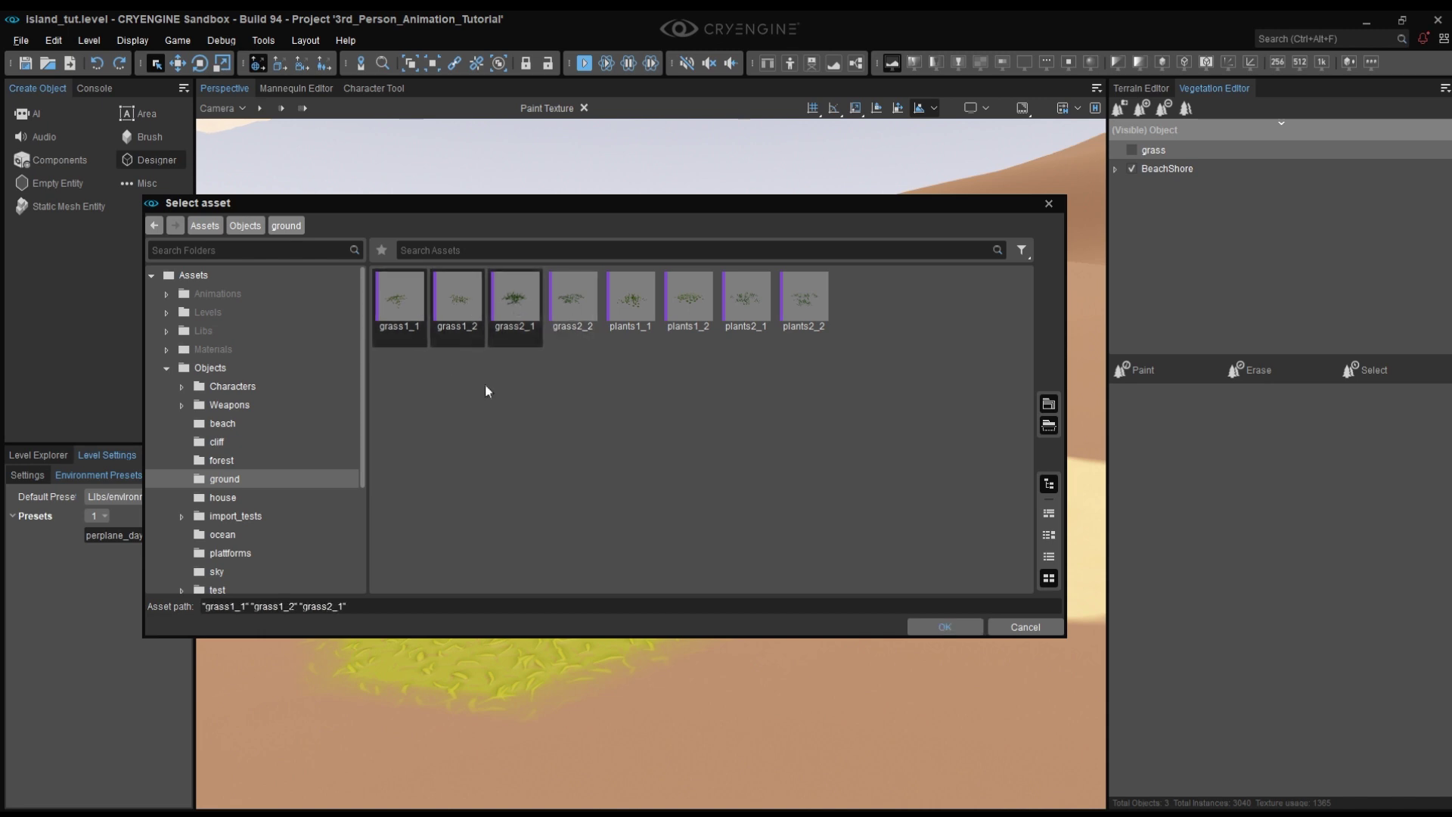
click(945, 626)
click(1115, 149)
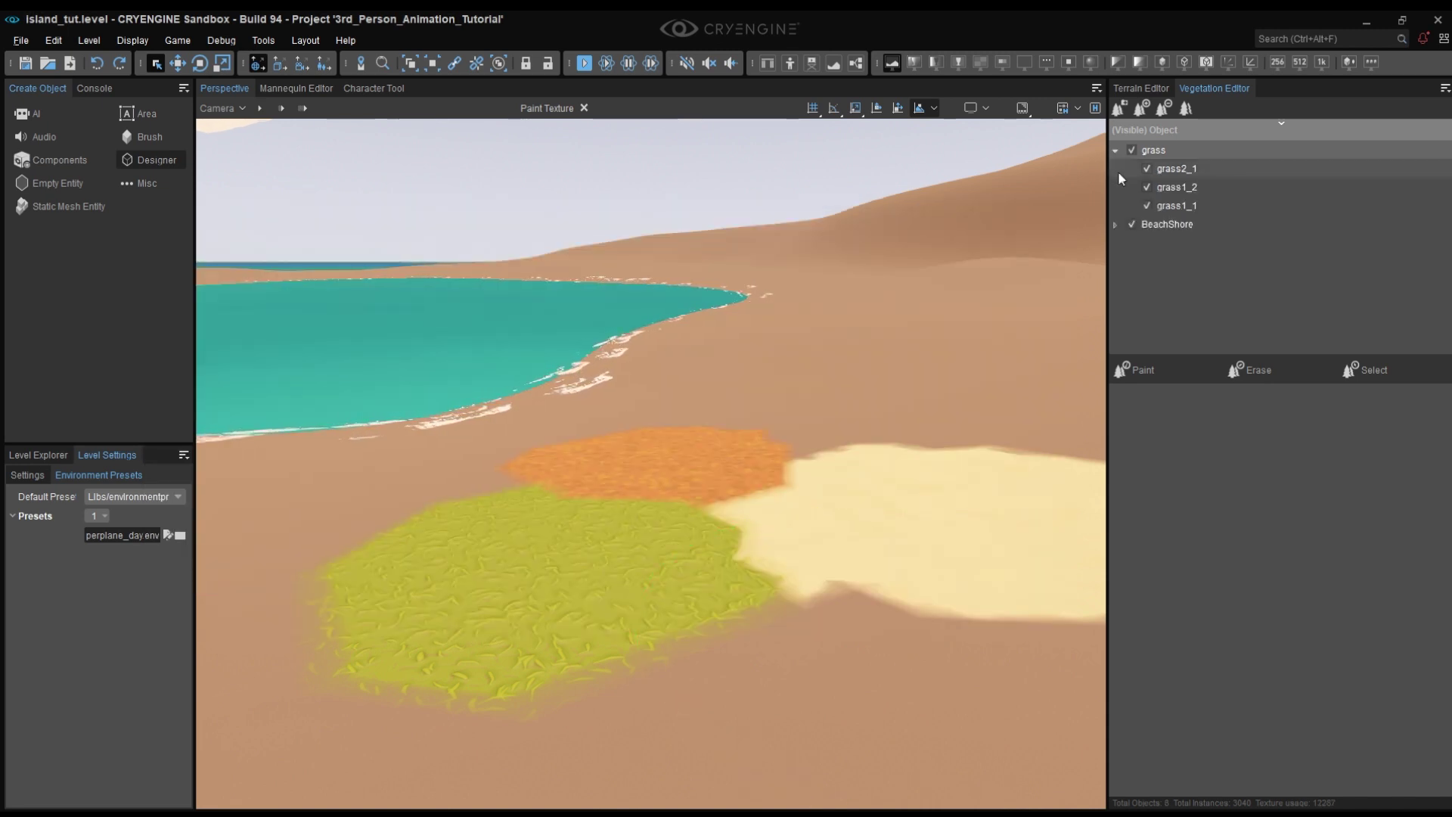
Select all three grass objects for vegetation painting and set the brush radius to 1.
click(1171, 168)
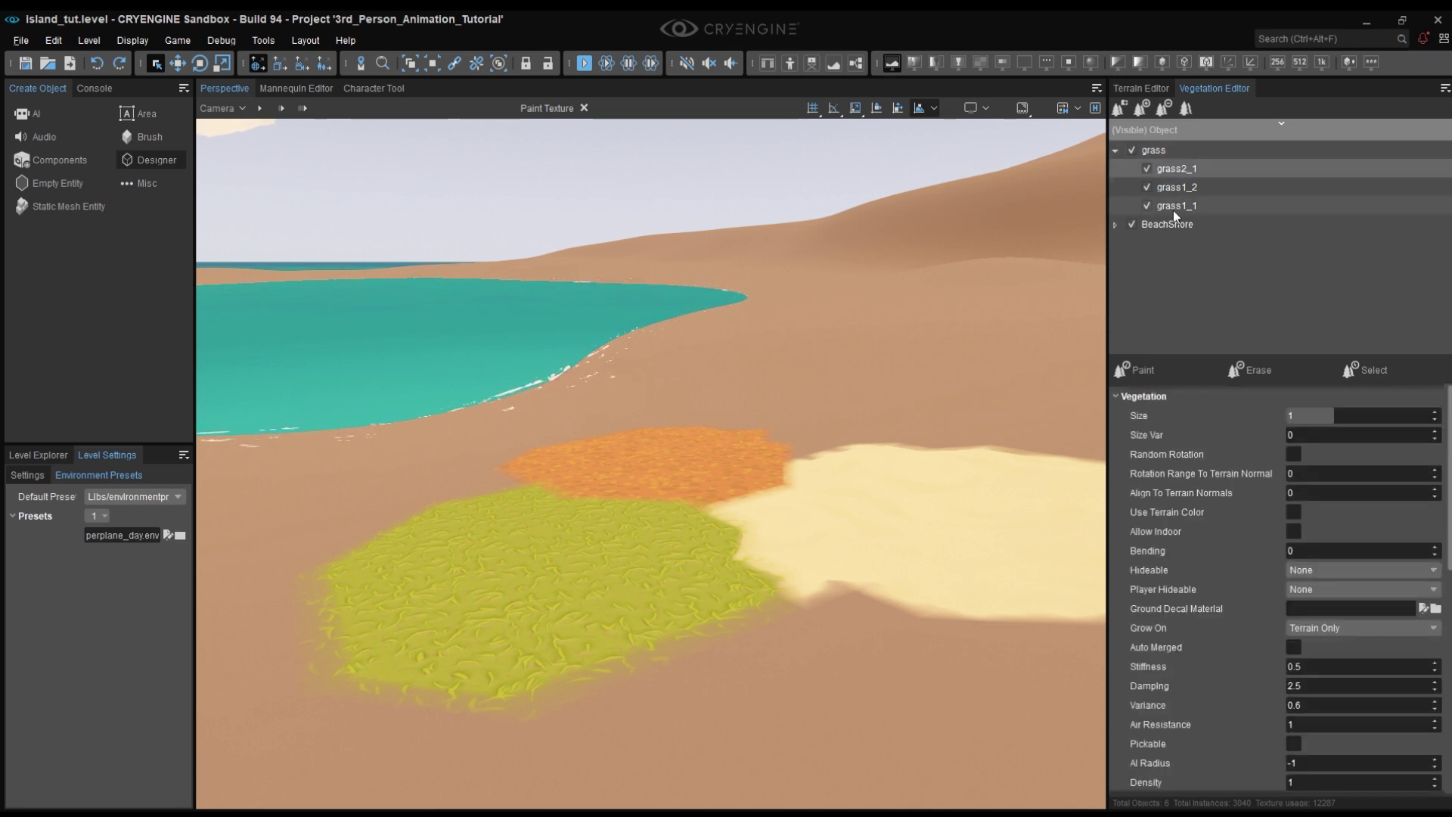
shift+click(1172, 207)
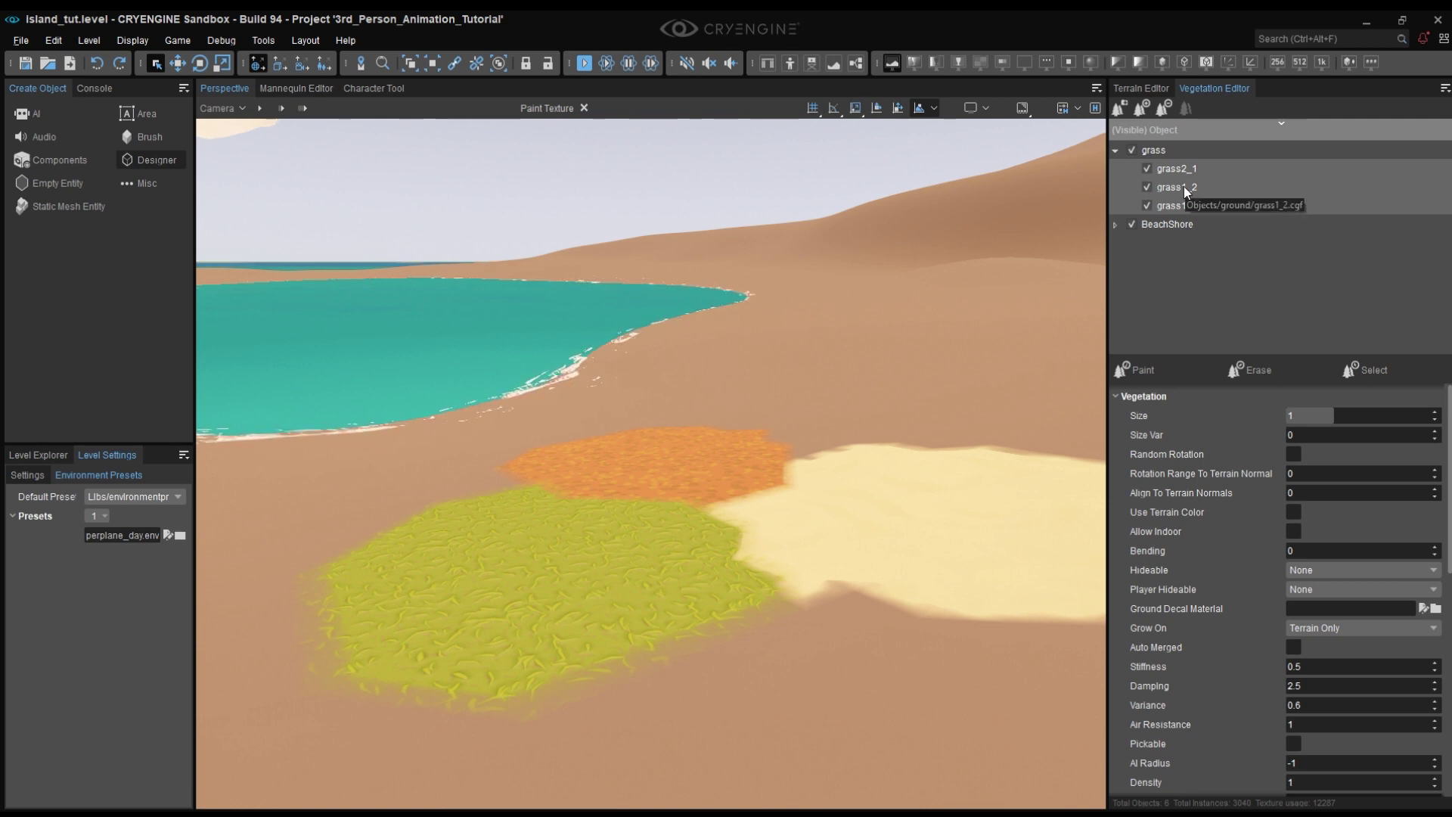
click(1141, 369)
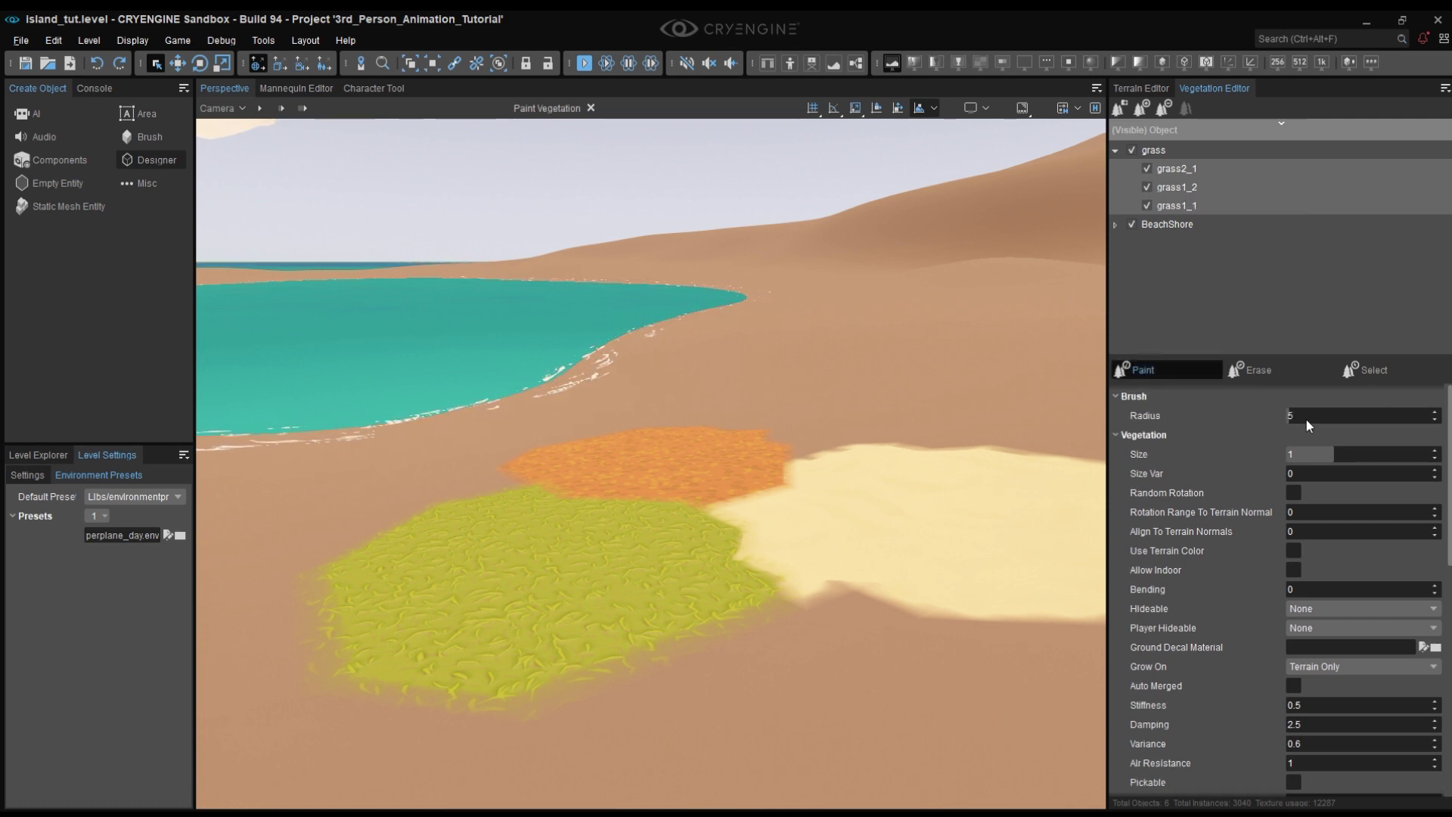
text(1)
key(Return)
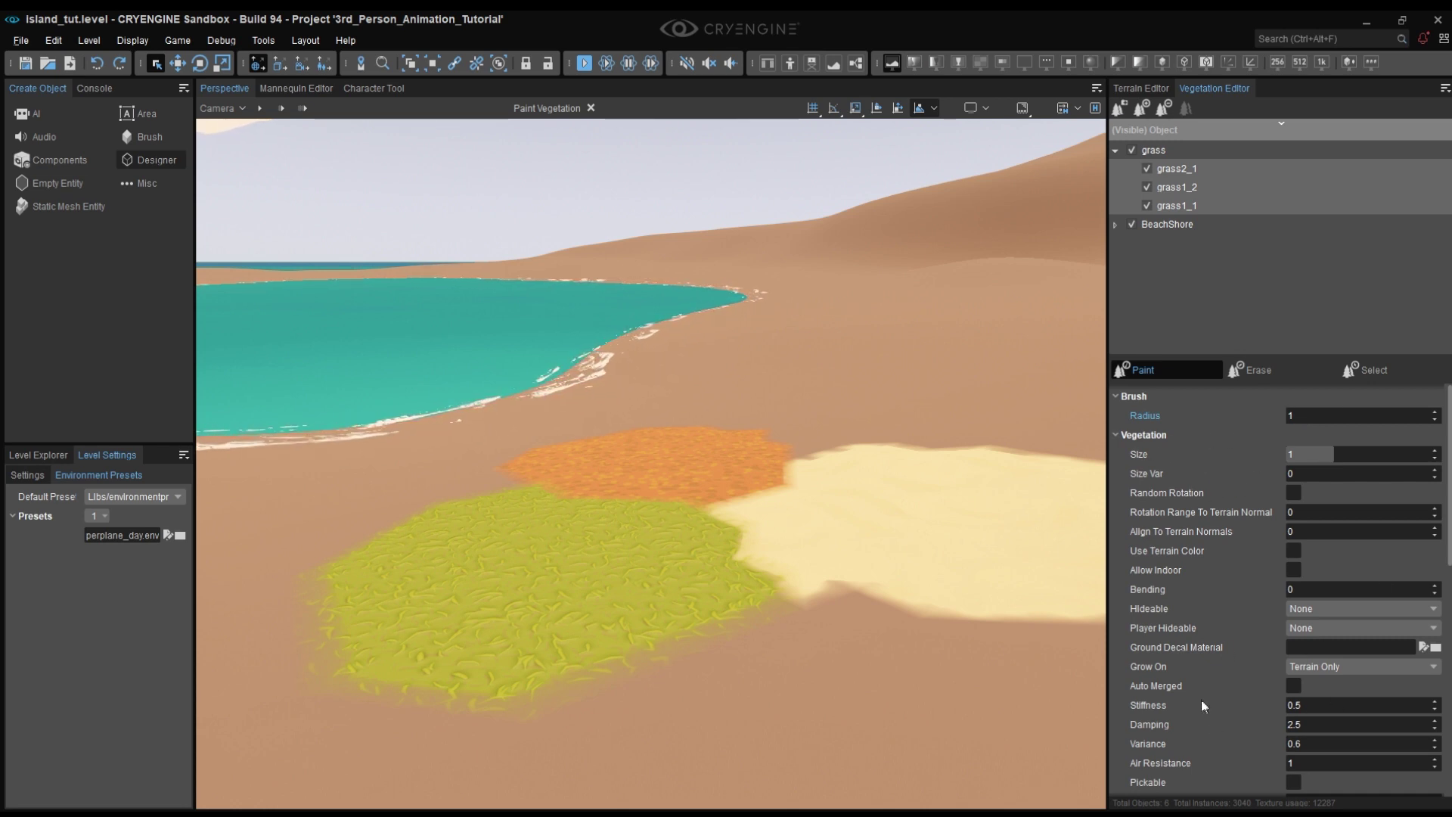
Paint a test clump of size 1 grass beside the painted grass patch near the lagoon.
right_drag(814, 597, 787, 615)
key(a)
scroll(792, 608, down, 2)
key(w)
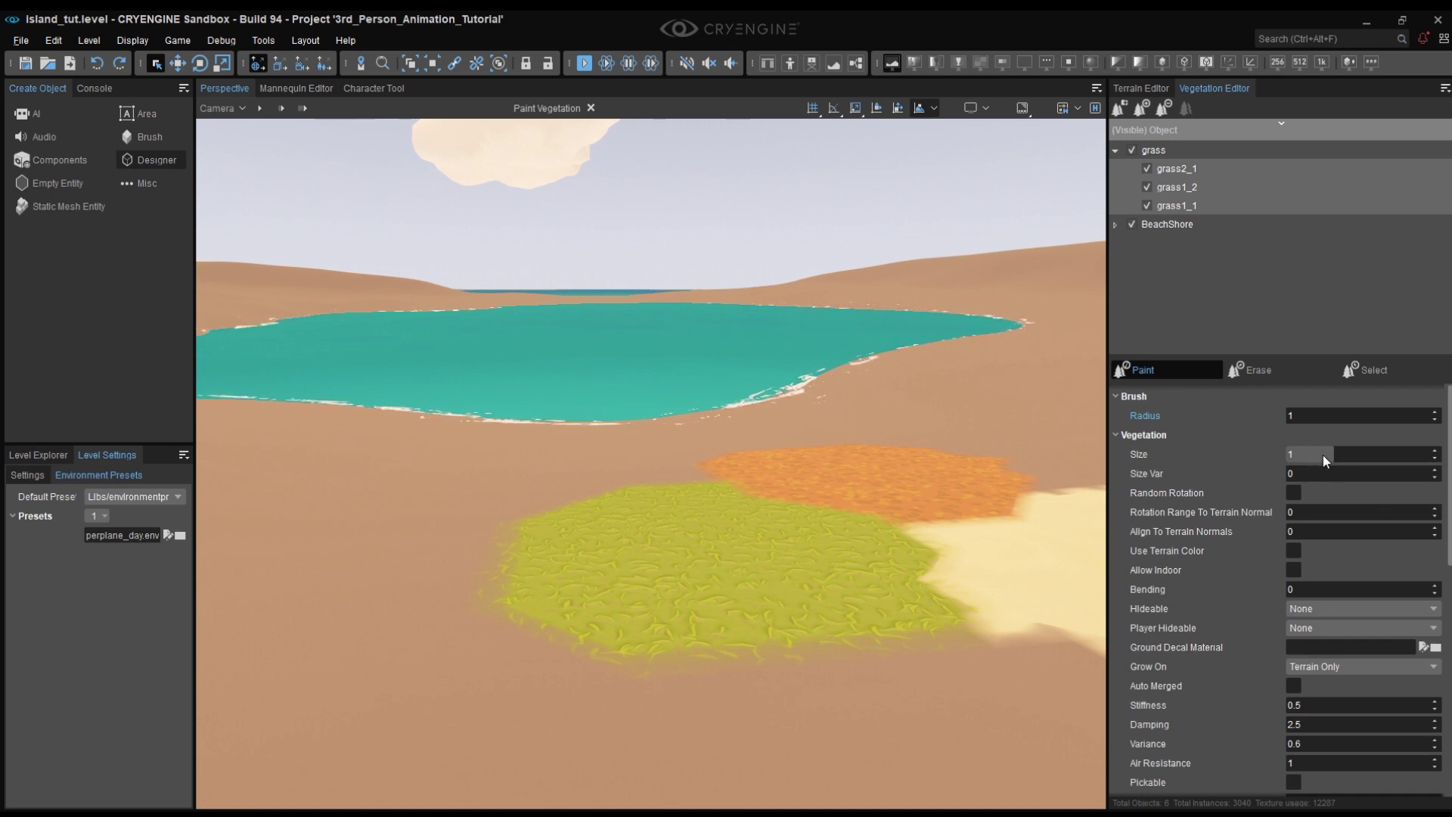
scroll(1315, 459, down, 2)
scroll(1312, 460, up, 2)
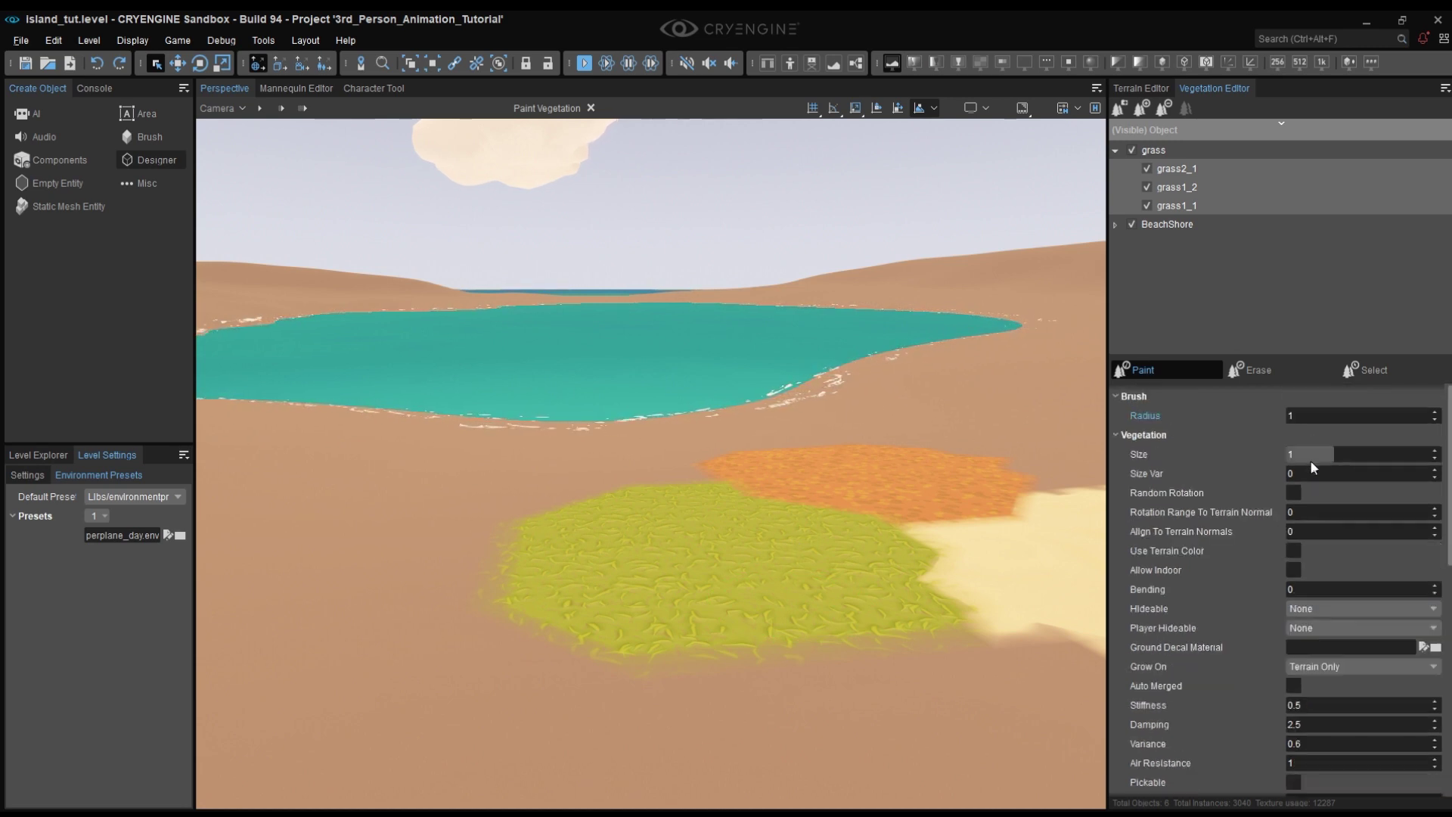
click(403, 622)
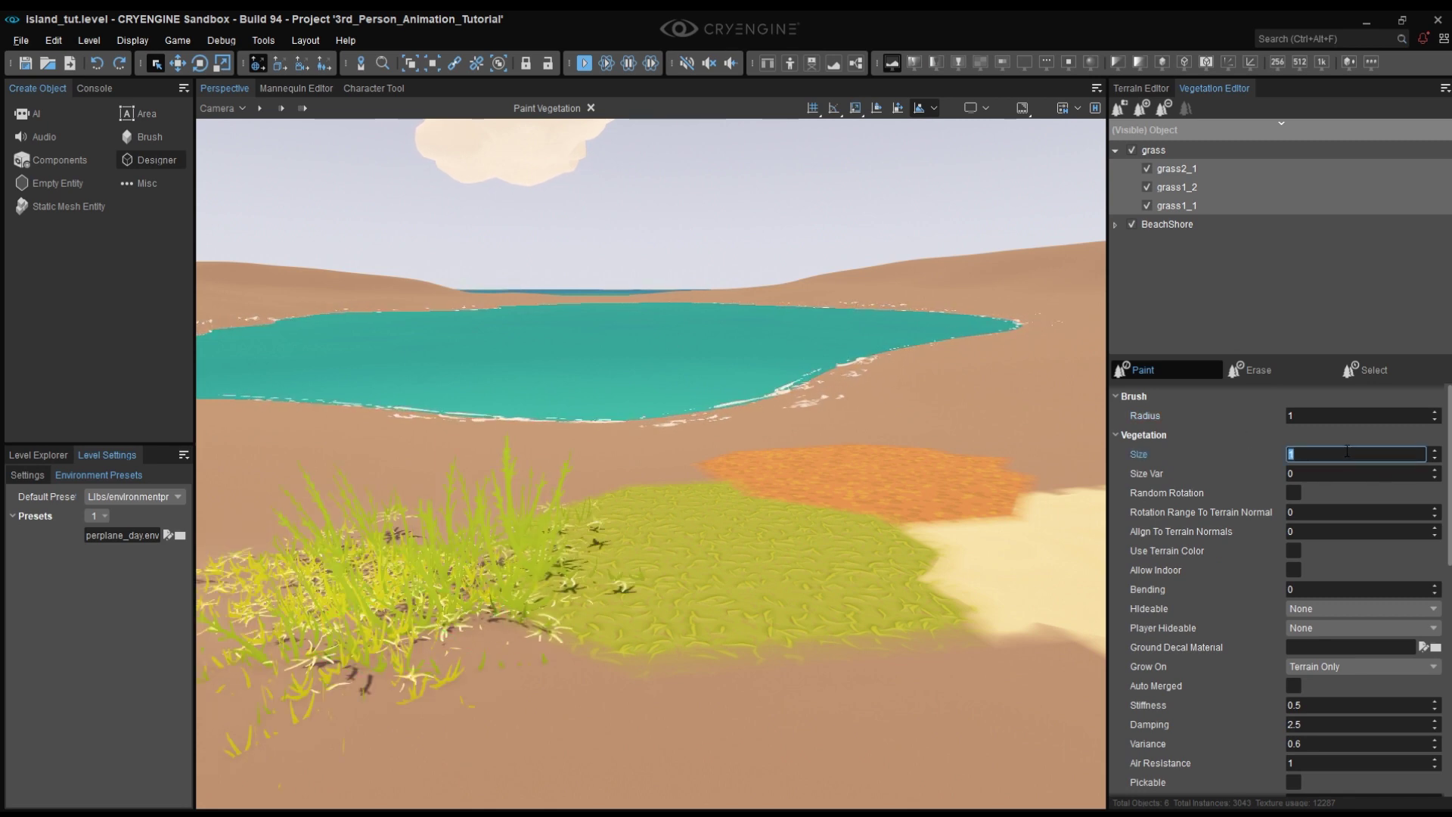
Set the grass objects' size to 3 and paint another test clump in front of the painted terrain patches.
click(1347, 452)
text(3)
key(Return)
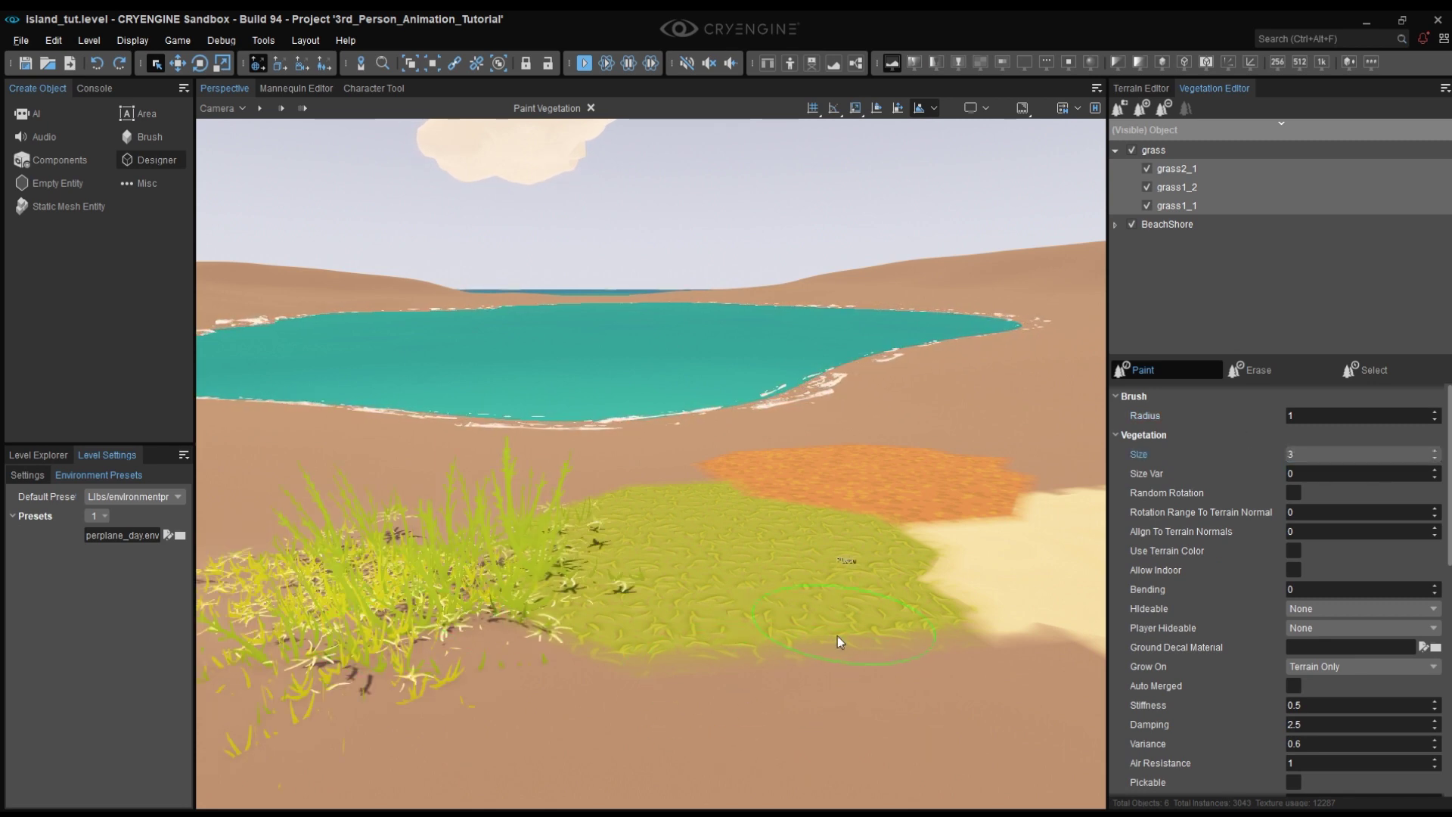
right_drag(837, 636, 873, 651)
key(s)
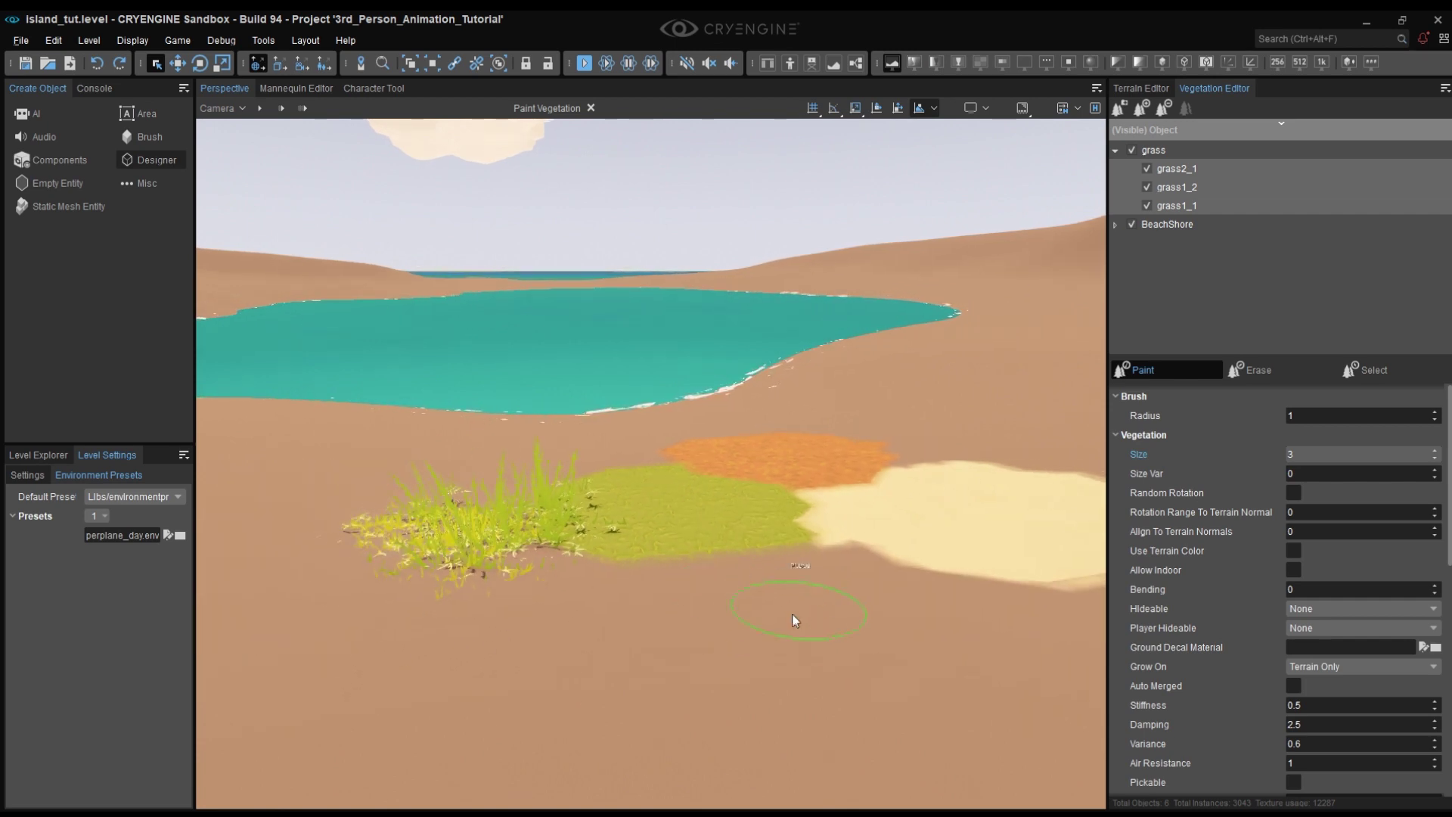
click(730, 611)
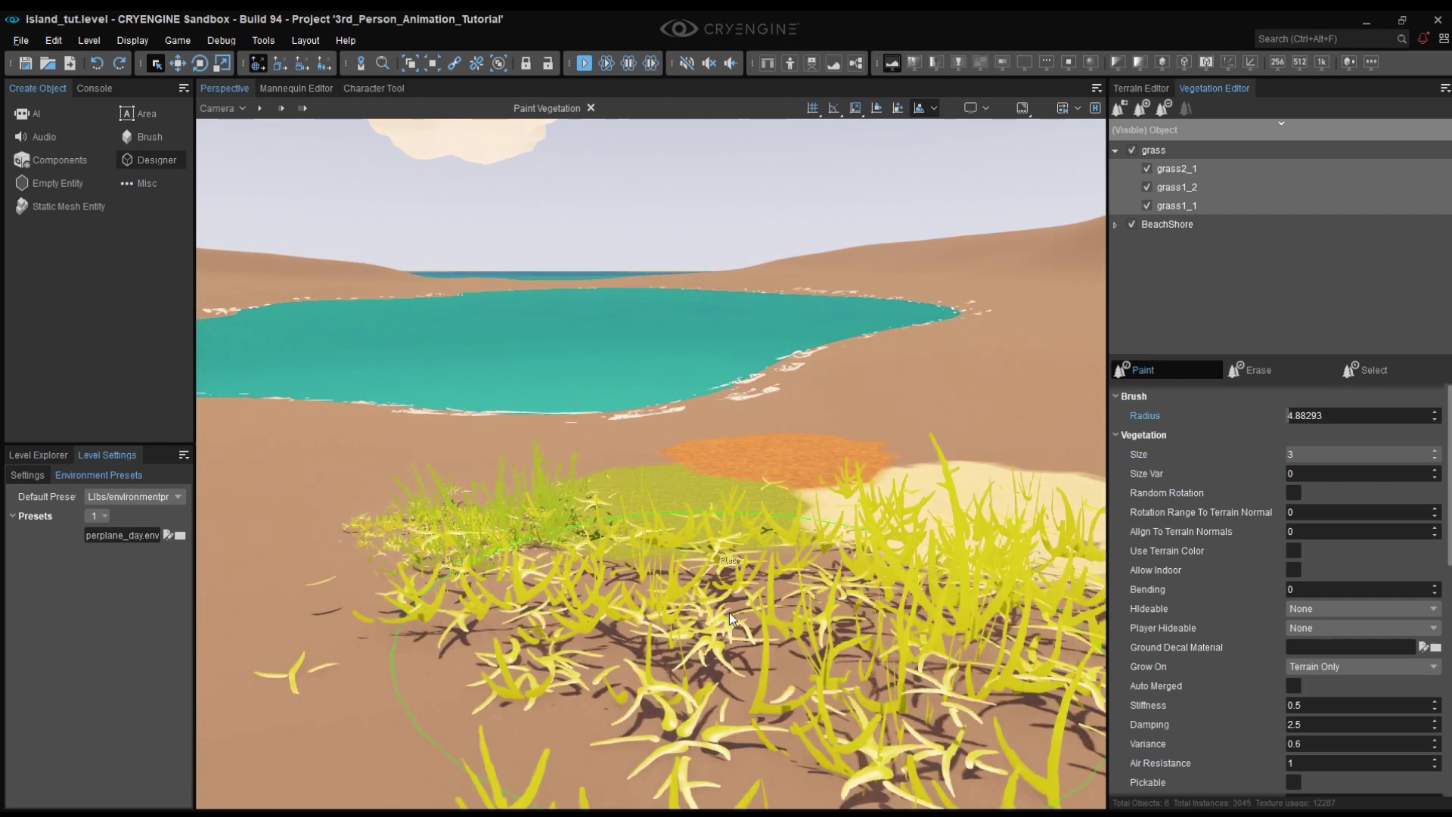
Erase the test grass clumps around the painted terrain patches.
right_drag(730, 611, 883, 616)
key(a)
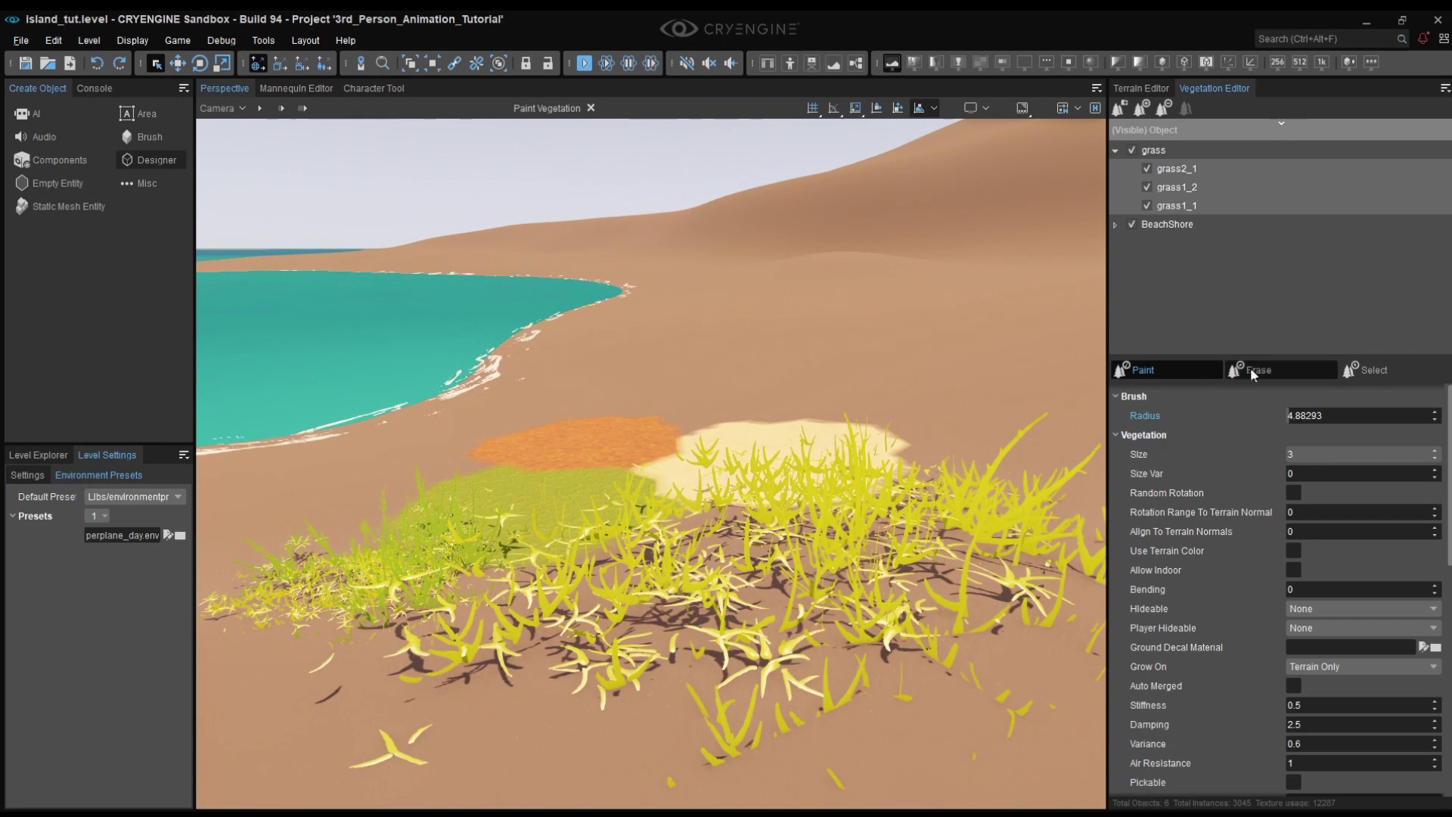
click(1238, 370)
drag(574, 651, 662, 525)
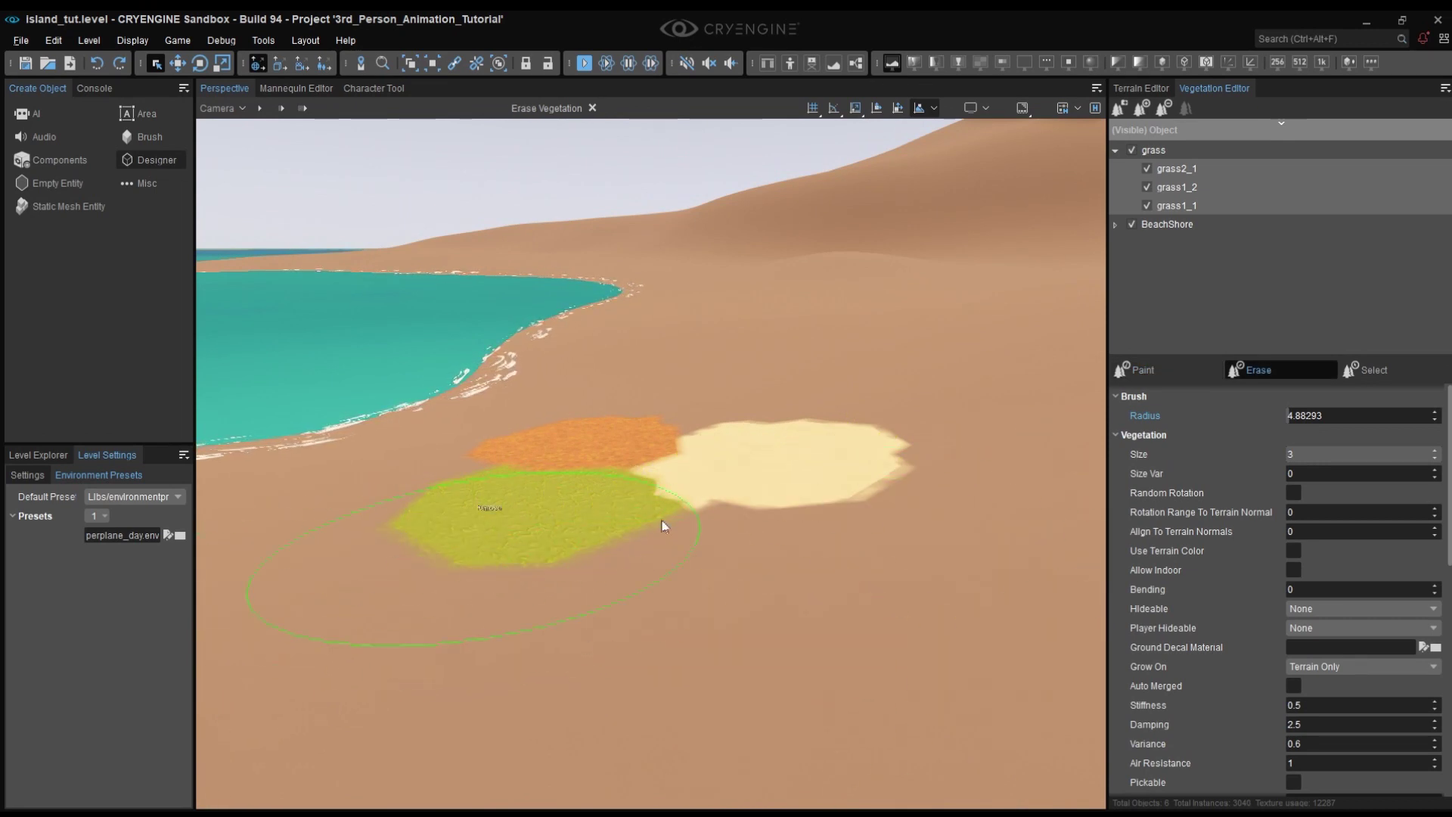
Return to vegetation painting with brush radius 5, grass size 3 and size variation 1.
click(1158, 373)
drag(1314, 457, 1259, 471)
right_drag(724, 475, 649, 476)
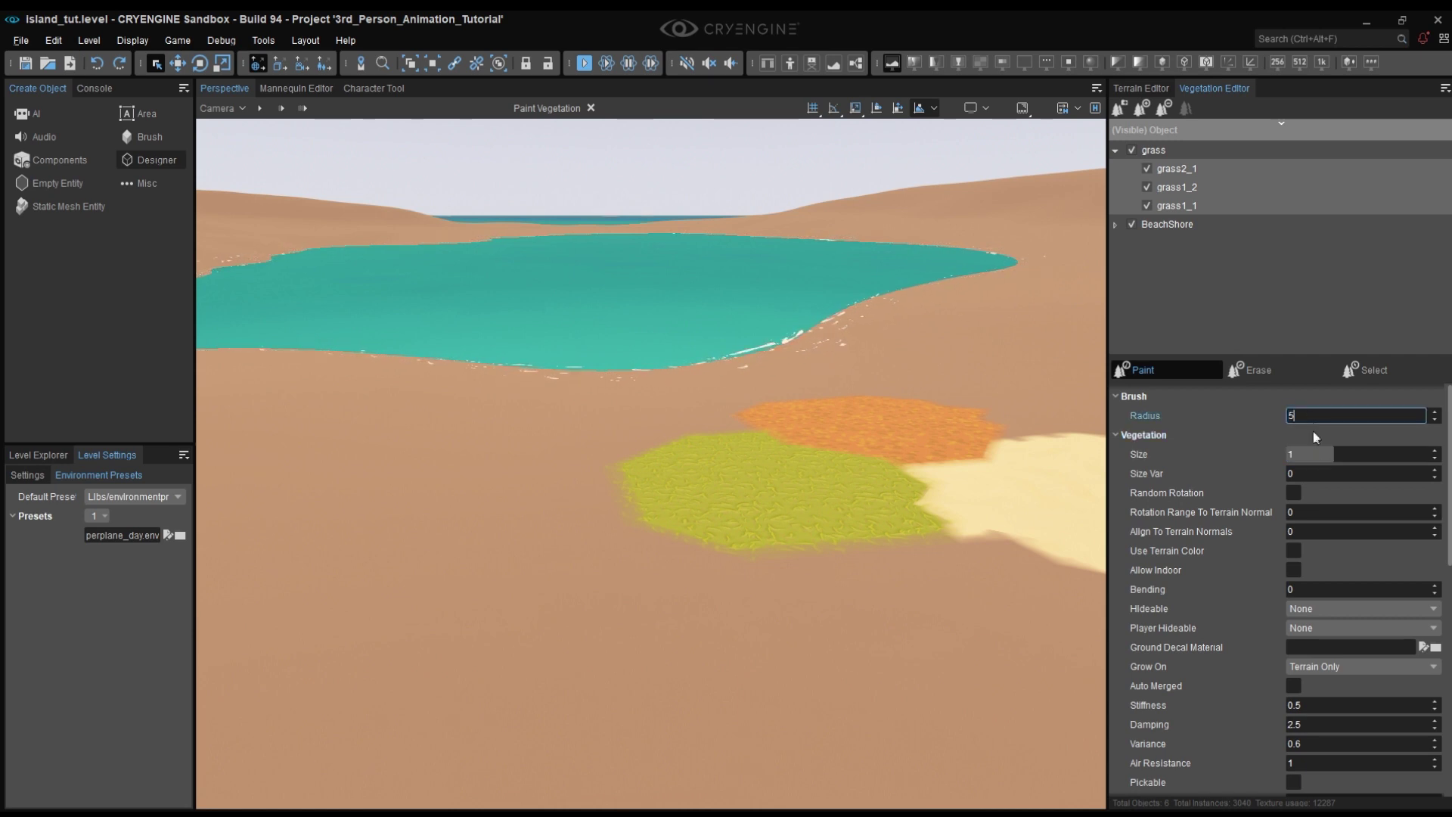
text(3)
key(Return)
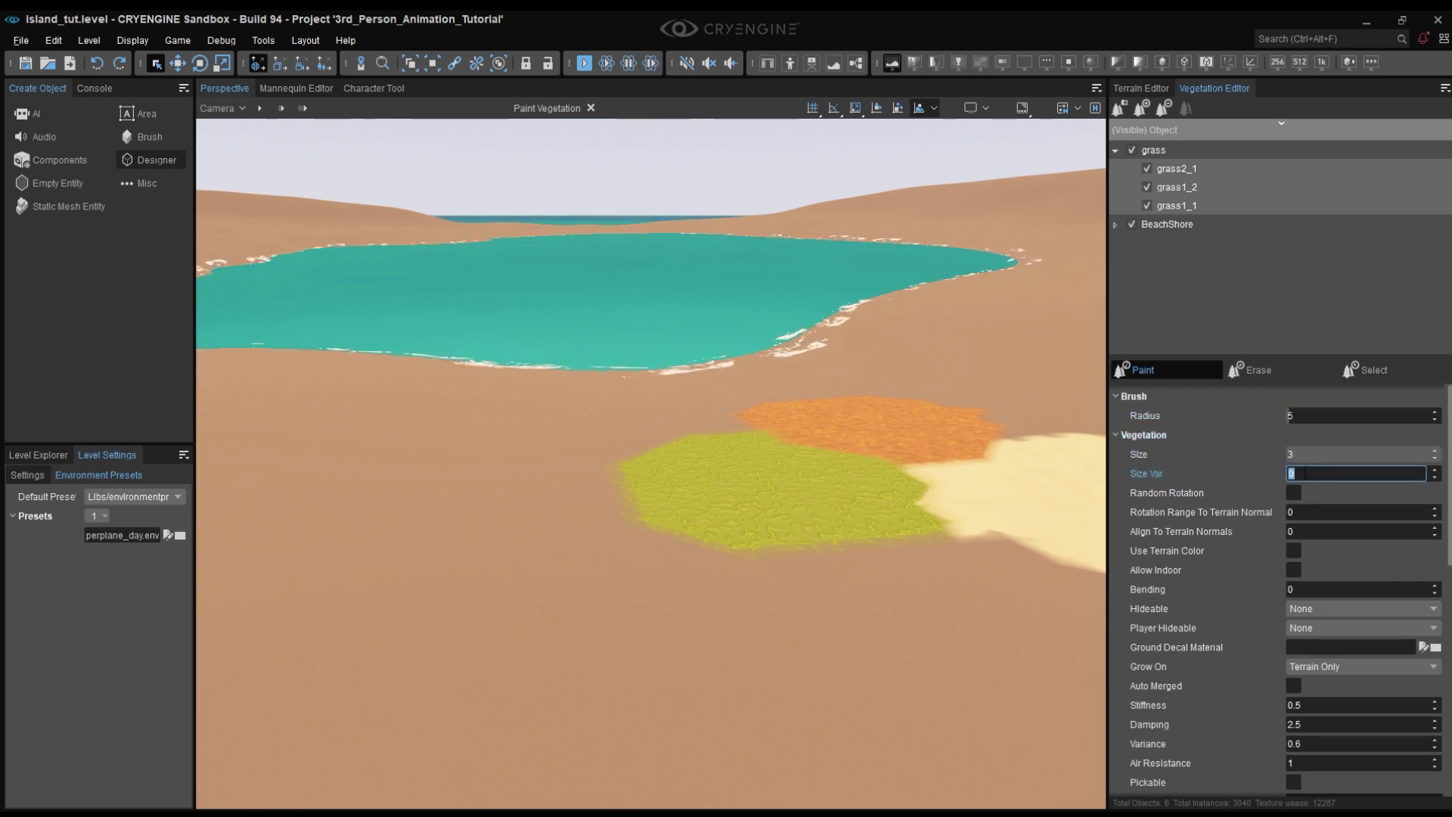
key(Return)
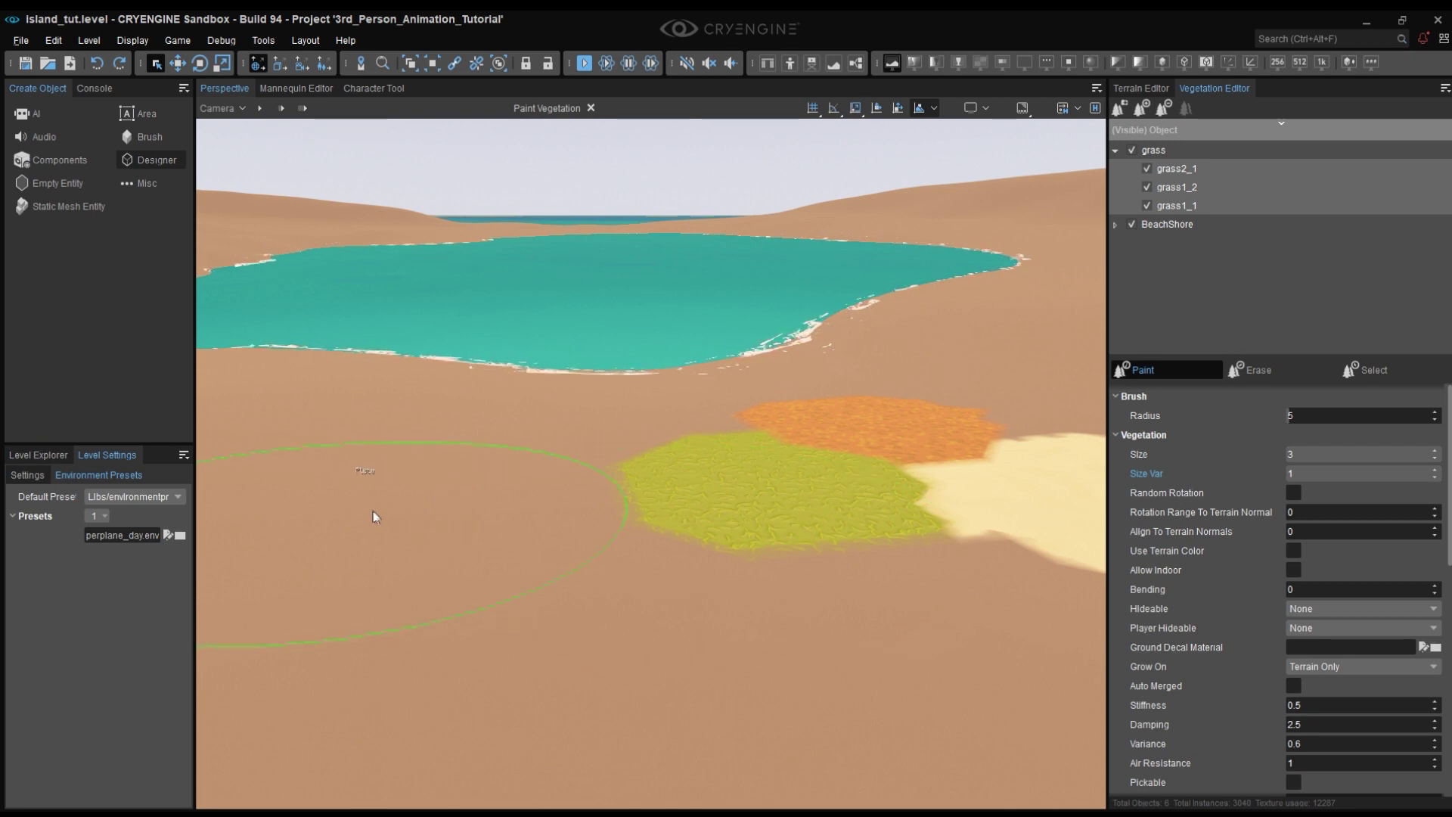
Paint a clump of the size-varied grass on the bare ground between the grass patch and the lagoon shore.
drag(380, 510, 383, 484)
key(a)
right_drag(383, 484, 340, 460)
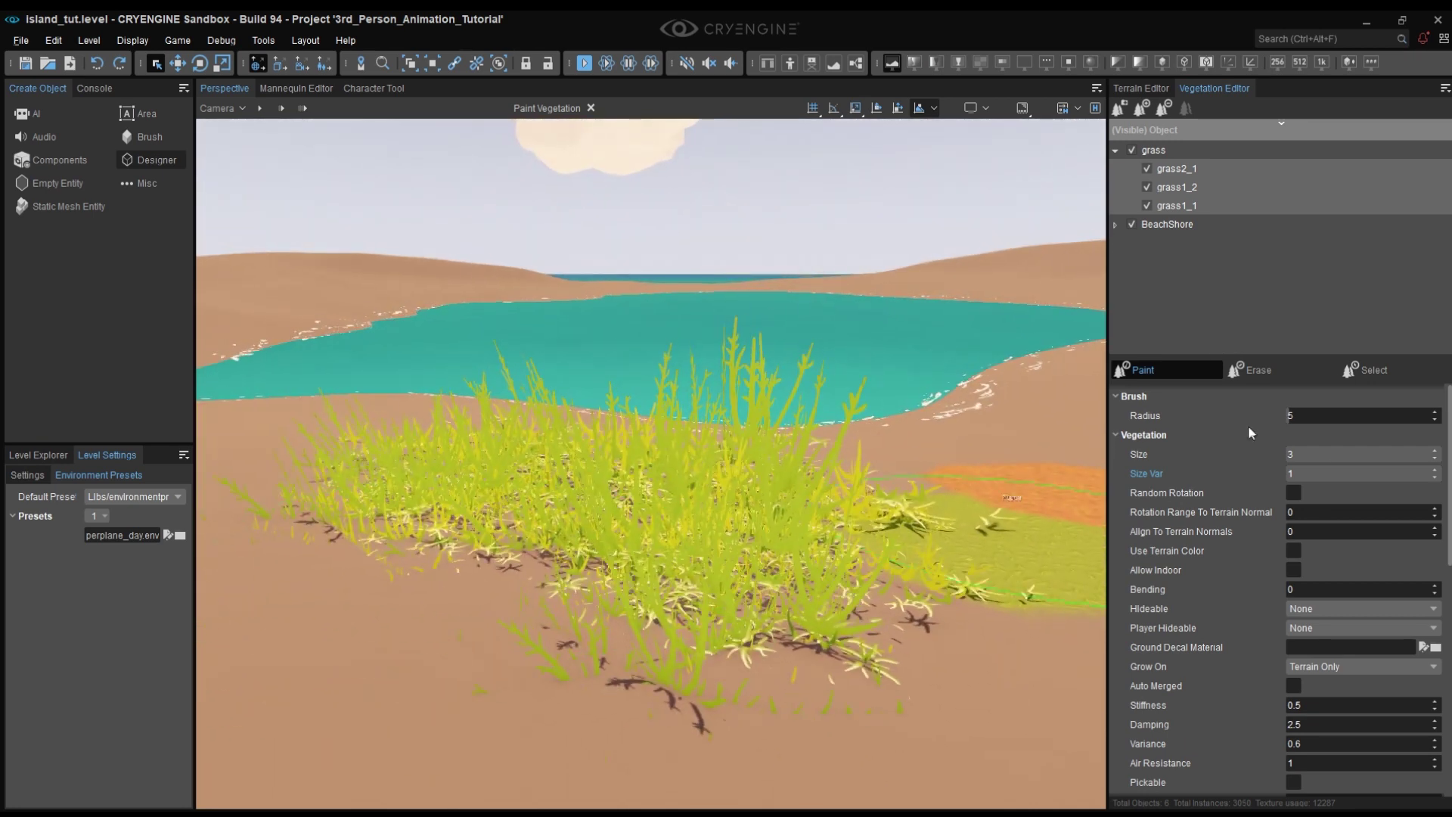
Erase the grass clump by the lagoon and set the brush radius to 1, grass size to 1 and size variation to 0.3.
click(1241, 370)
mouse_move(756, 491)
mouse_down()
mouse_move(716, 641)
mouse_move(803, 477)
mouse_move(645, 554)
mouse_up()
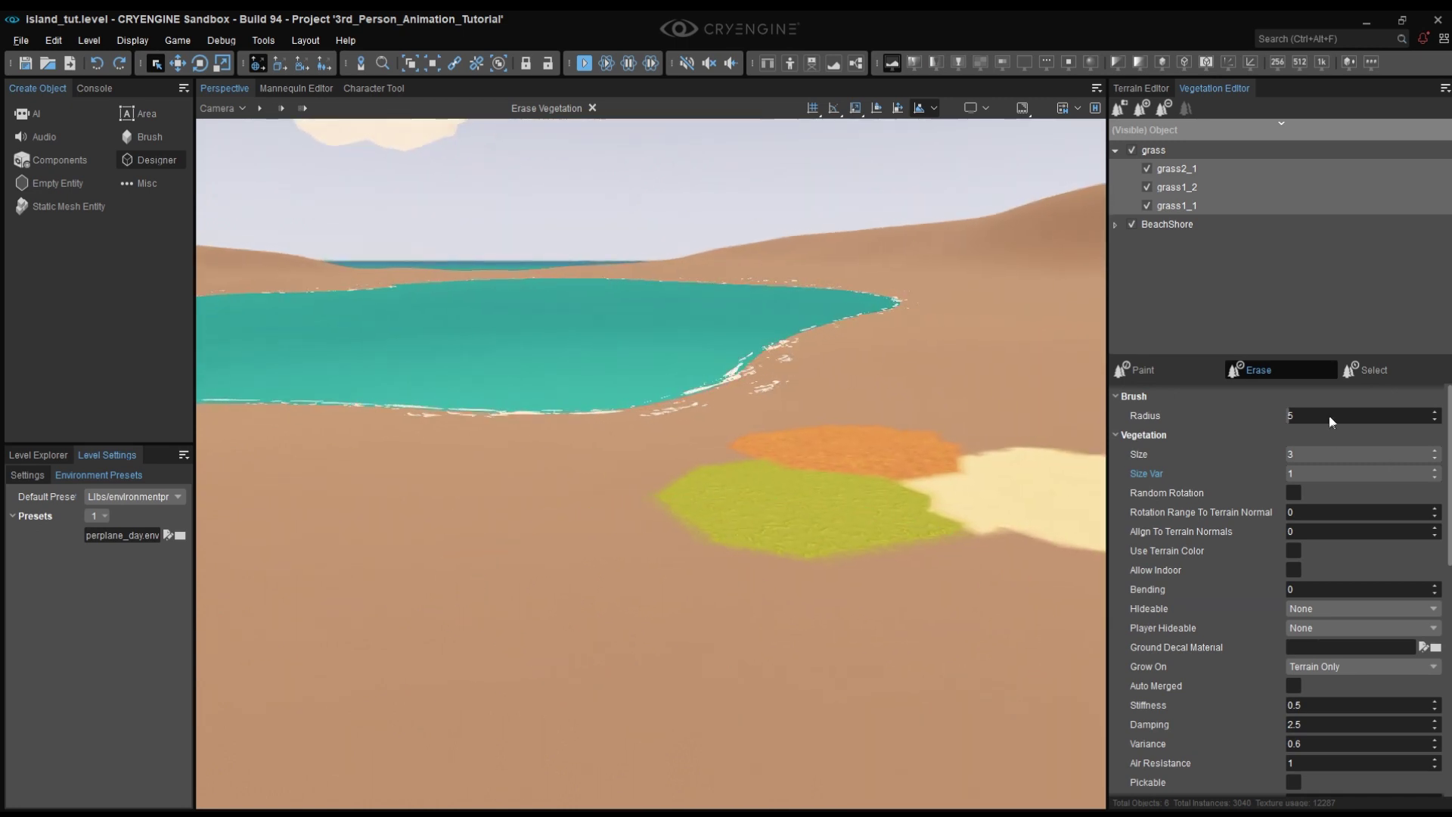
click(1329, 416)
text(1)
key(Return)
click(1313, 457)
text(1)
key(Return)
click(1321, 478)
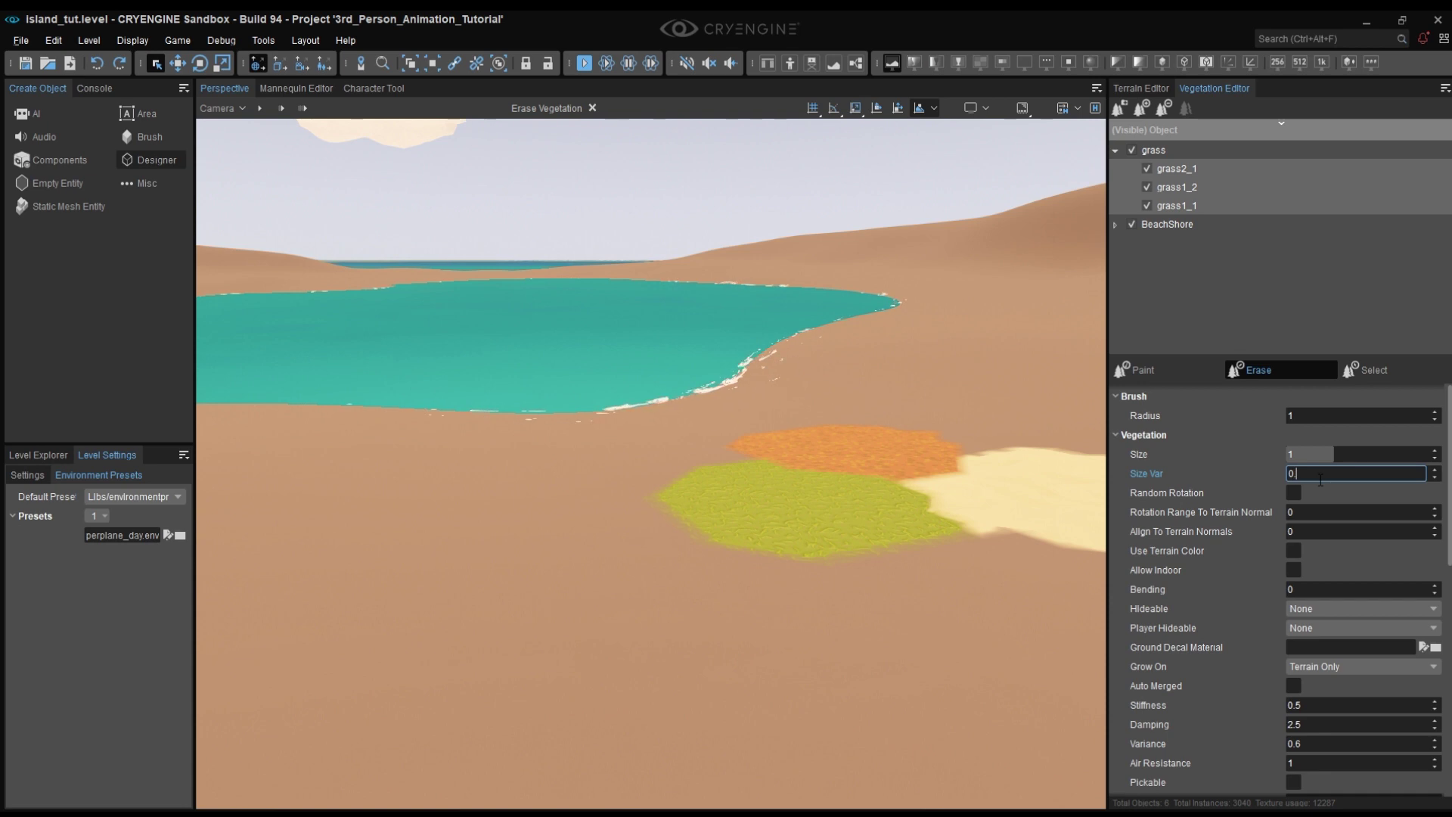
text(0.3)
Paint a small grass clump on the bare ground between the grass patch and the lagoon shore.
click(1210, 374)
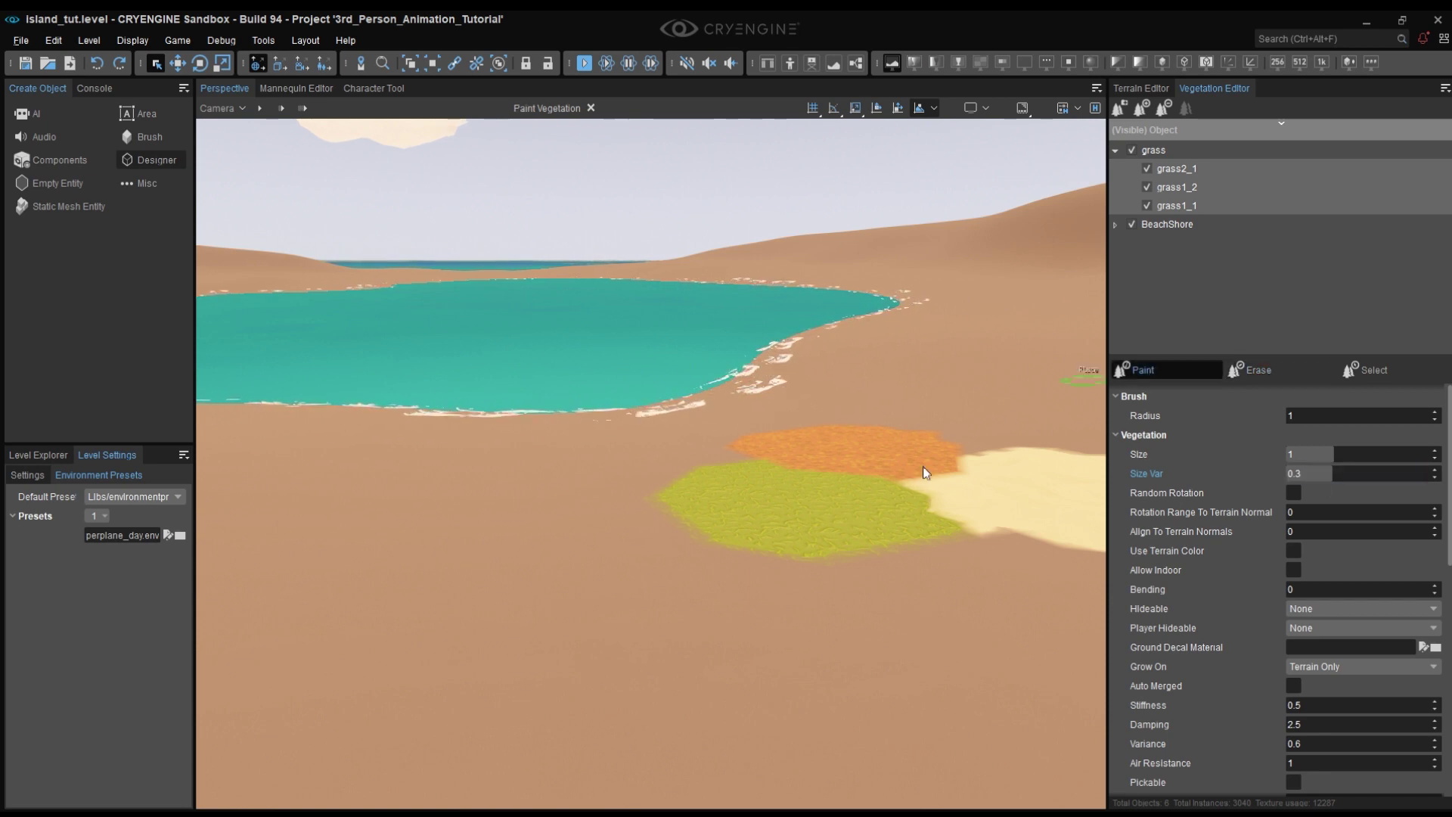
drag(480, 555, 546, 548)
right_drag(616, 624, 642, 605)
Enable random rotation for the grass objects and paint a second clump beside the first one.
click(1294, 493)
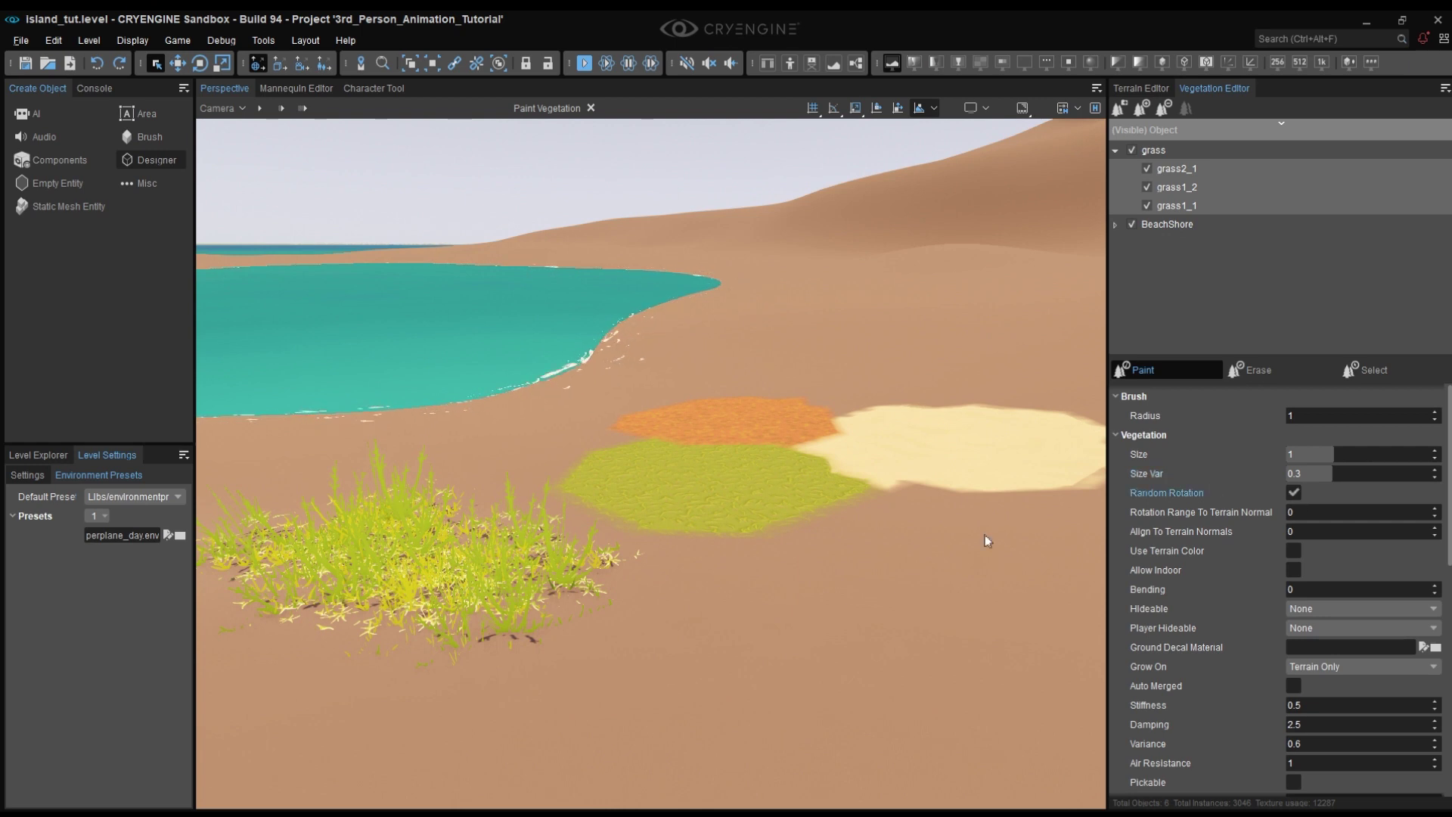
mouse_move(794, 605)
mouse_down()
mouse_move(690, 626)
mouse_move(927, 637)
mouse_up()
mouse_move(926, 637)
right_down()
mouse_move(819, 656)
mouse_move(838, 668)
right_up()
Erase both grass clumps and paint a fresh randomly rotated clump in front of the painted grass patch.
click(1259, 371)
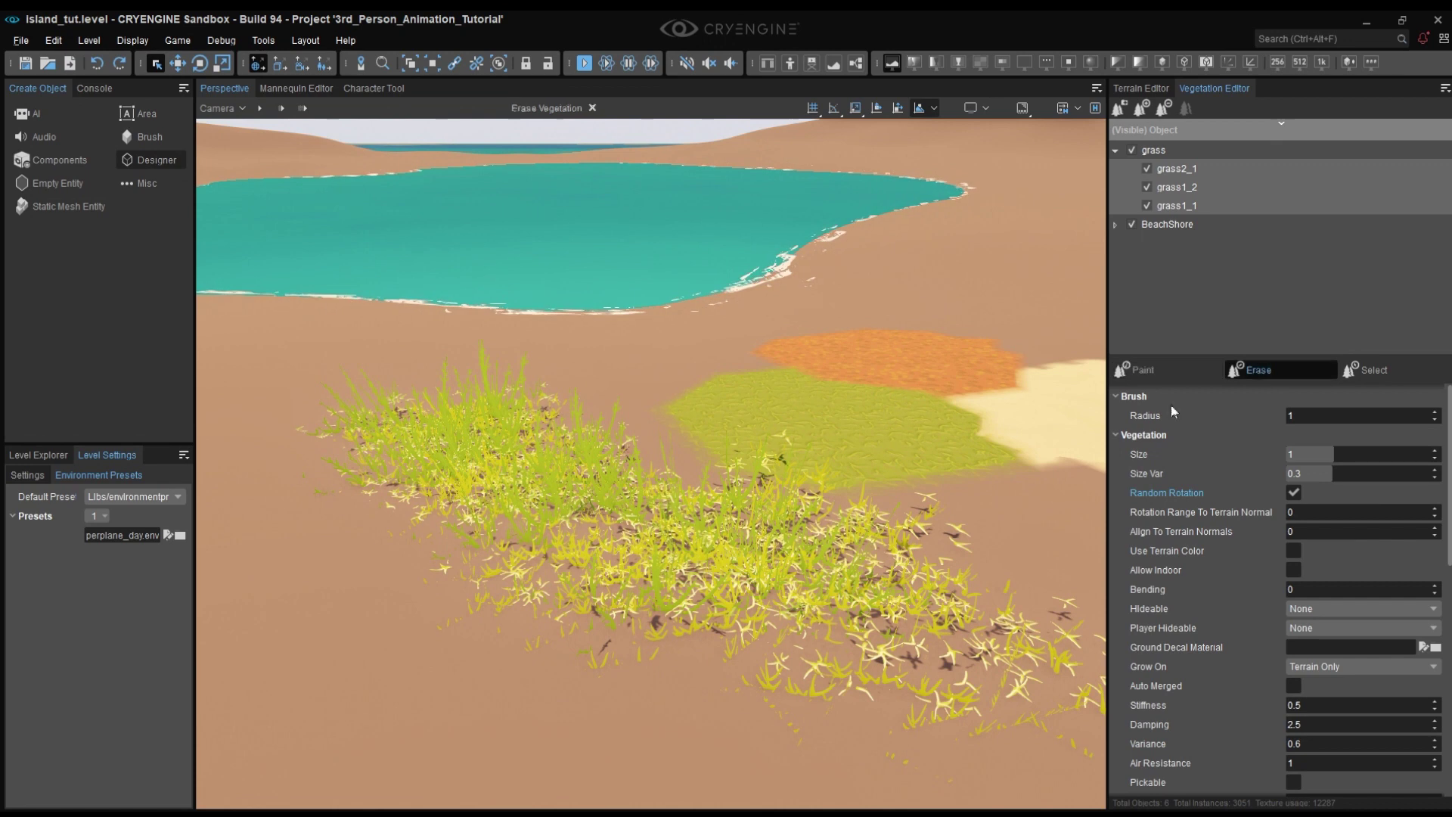
mouse_move(1056, 492)
mouse_down()
mouse_move(1000, 741)
mouse_move(654, 503)
mouse_move(612, 525)
mouse_move(484, 436)
mouse_move(557, 521)
mouse_up()
click(1143, 369)
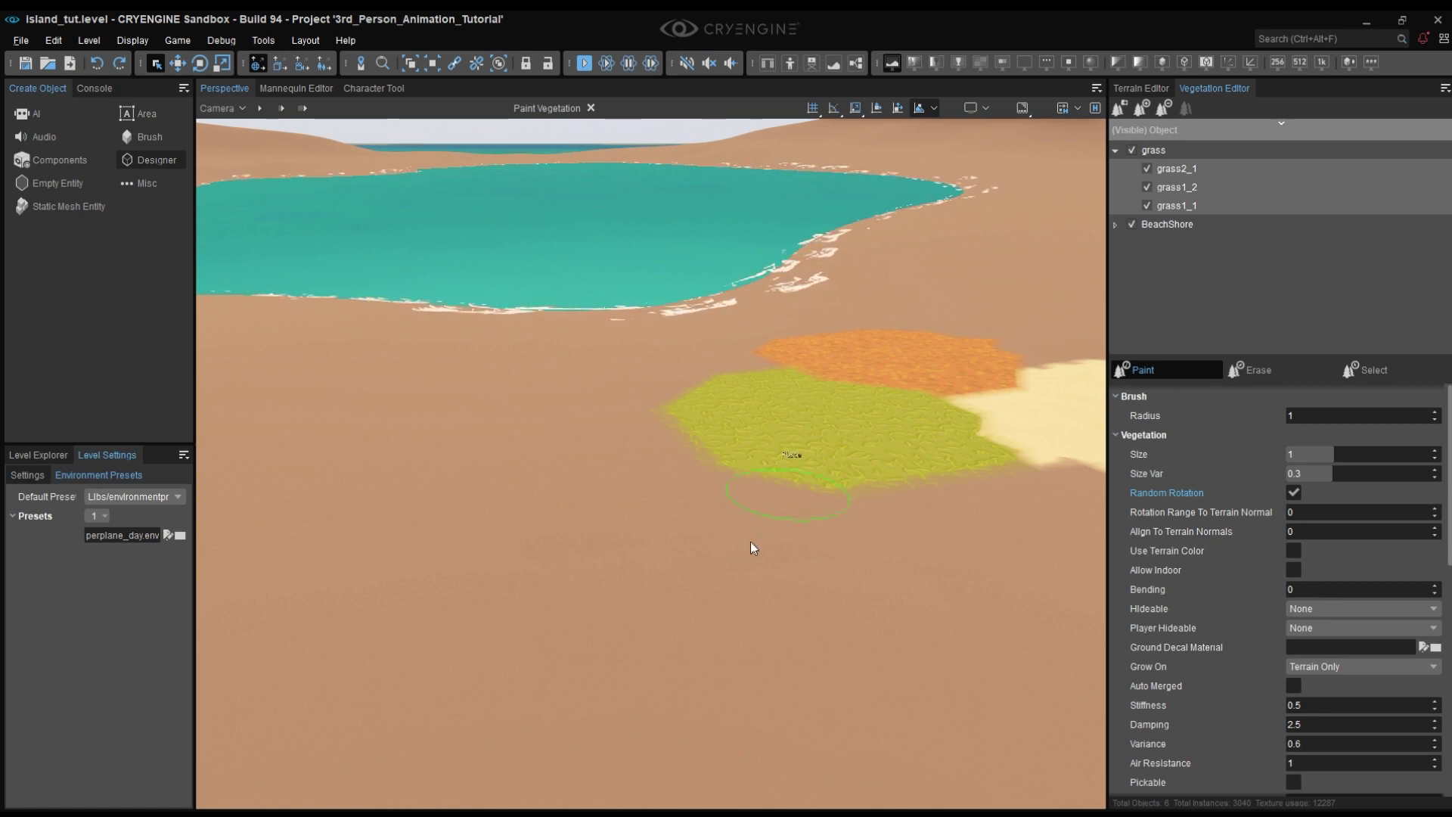
mouse_move(615, 517)
mouse_down()
mouse_move(574, 590)
mouse_move(702, 518)
mouse_move(437, 564)
mouse_up()
mouse_move(723, 496)
right_down()
mouse_move(738, 510)
mouse_move(779, 469)
mouse_move(756, 439)
mouse_move(724, 500)
right_up()
key(w)
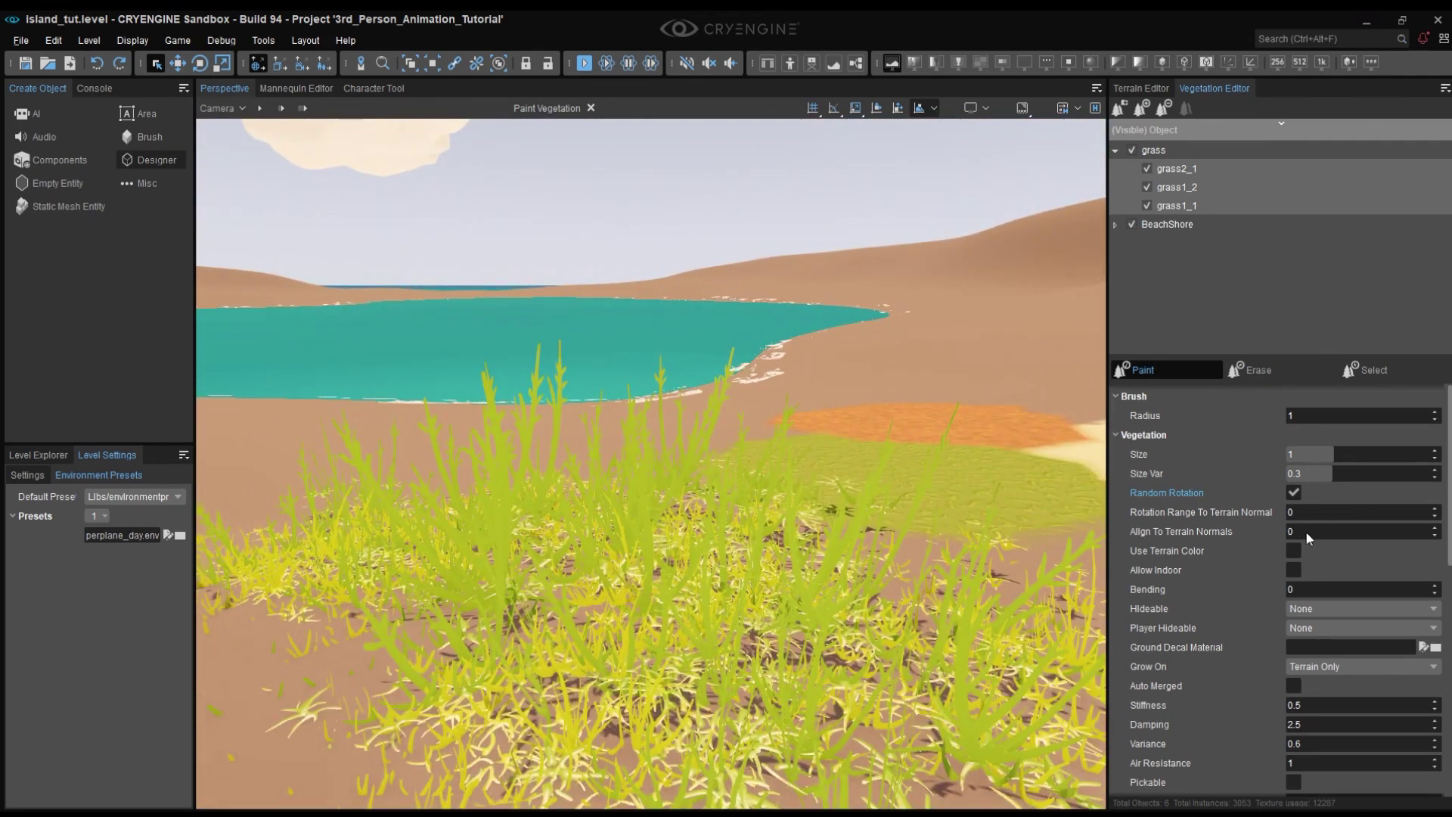
Set the grass objects' bending to 11.
click(1303, 583)
text(.7)
drag(1304, 588, 1388, 590)
click(1330, 592)
text(11)
key(Return)
right_drag(814, 481, 877, 502)
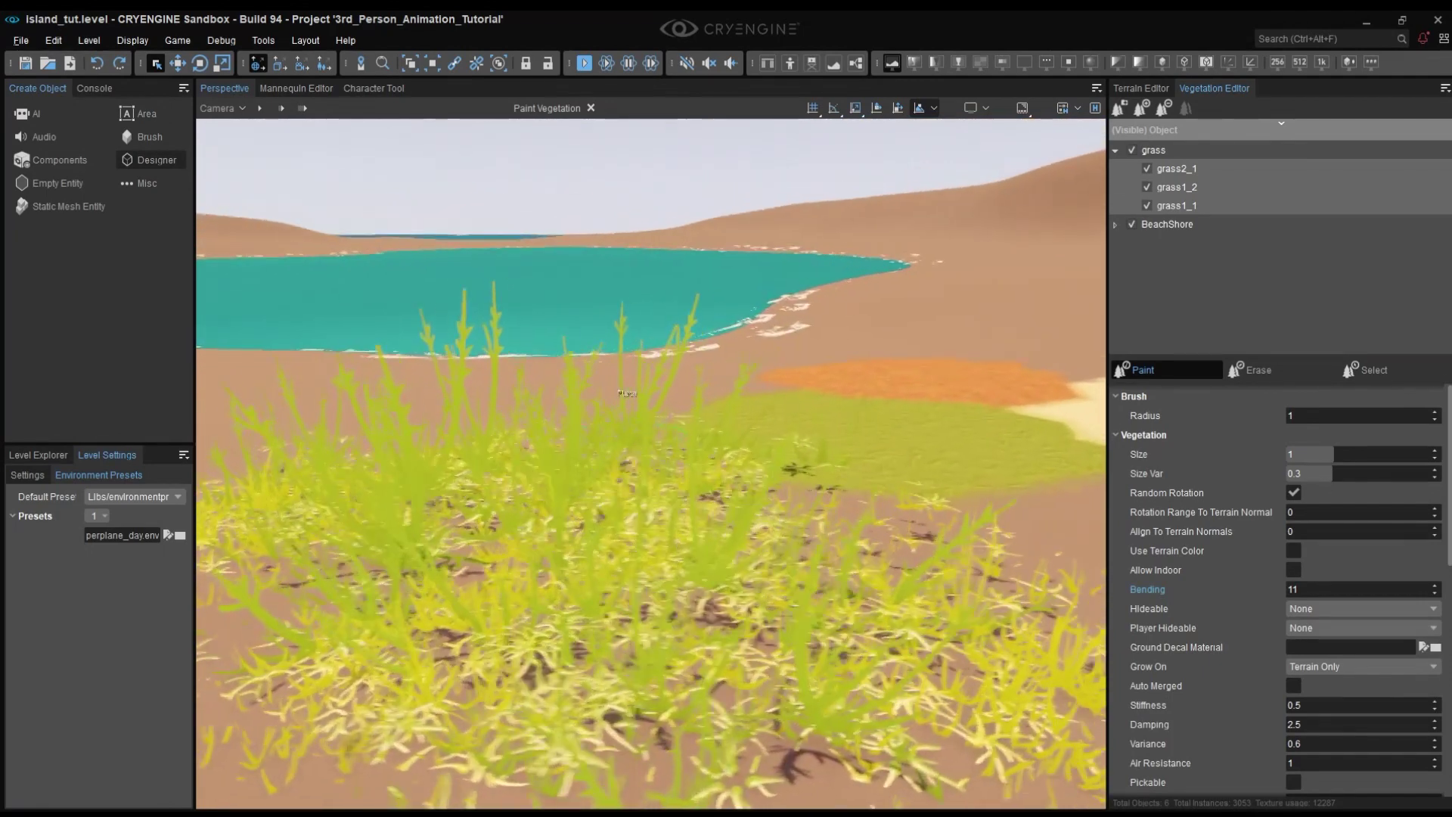
Preview the bending grass clump in game mode and return to the editor for a closer look.
key(ctrl+g)
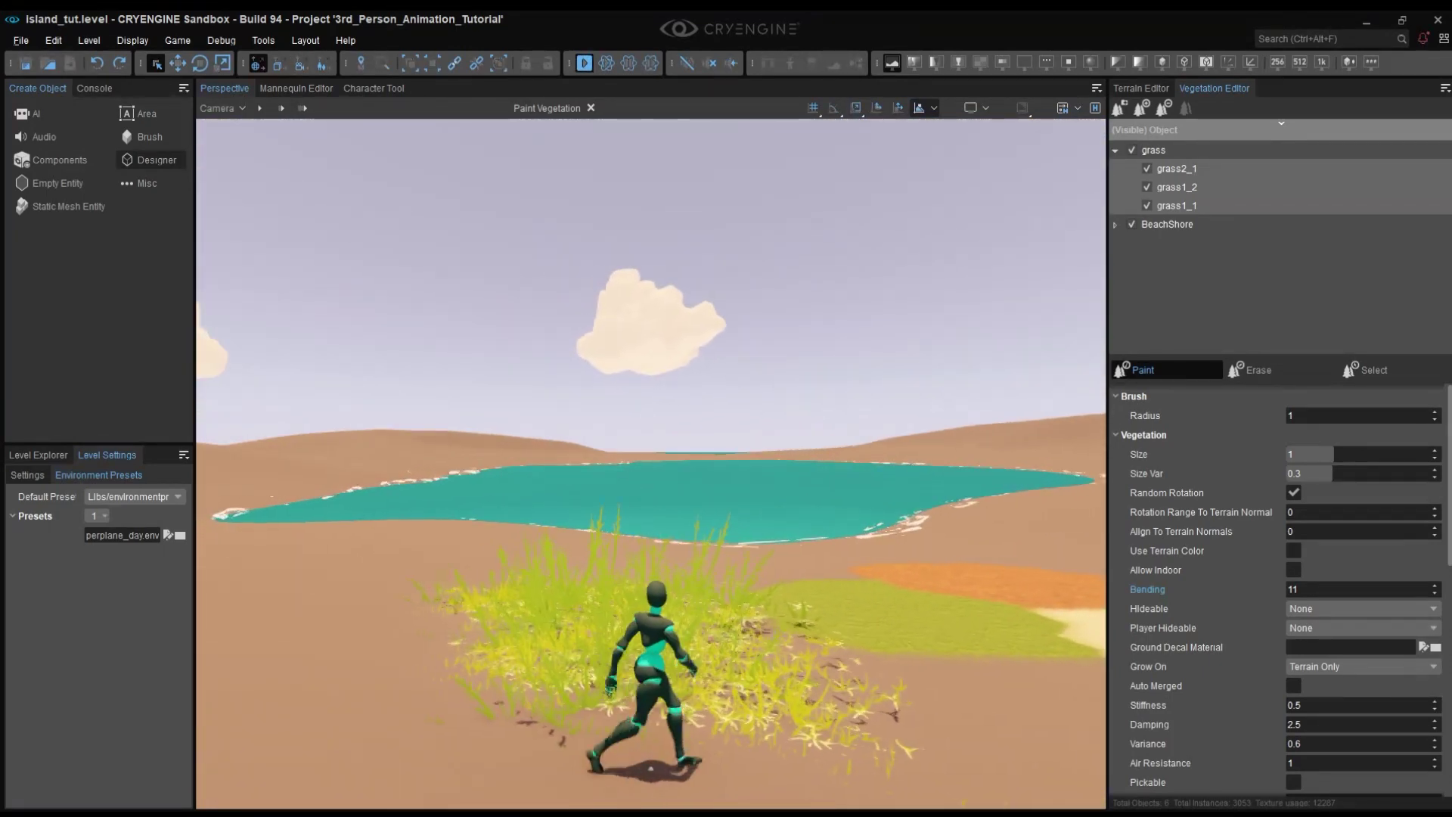
key(Escape)
right_drag(414, 397, 484, 469)
right_drag(628, 427, 636, 418)
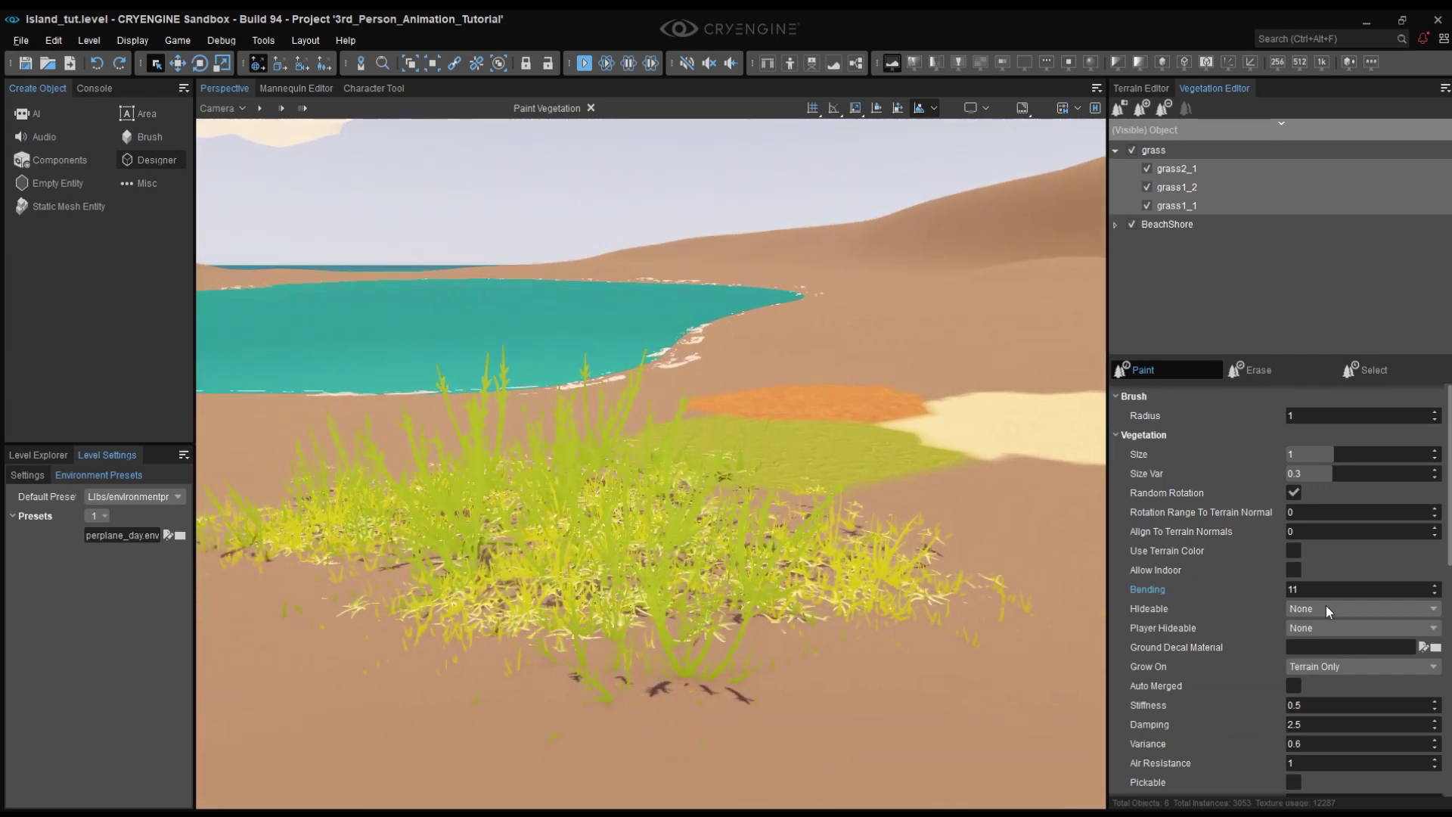
Highlight the grass objects' Auto Merged property and run the character through and around the grass clump in game mode.
click(1175, 686)
right_drag(779, 602, 796, 589)
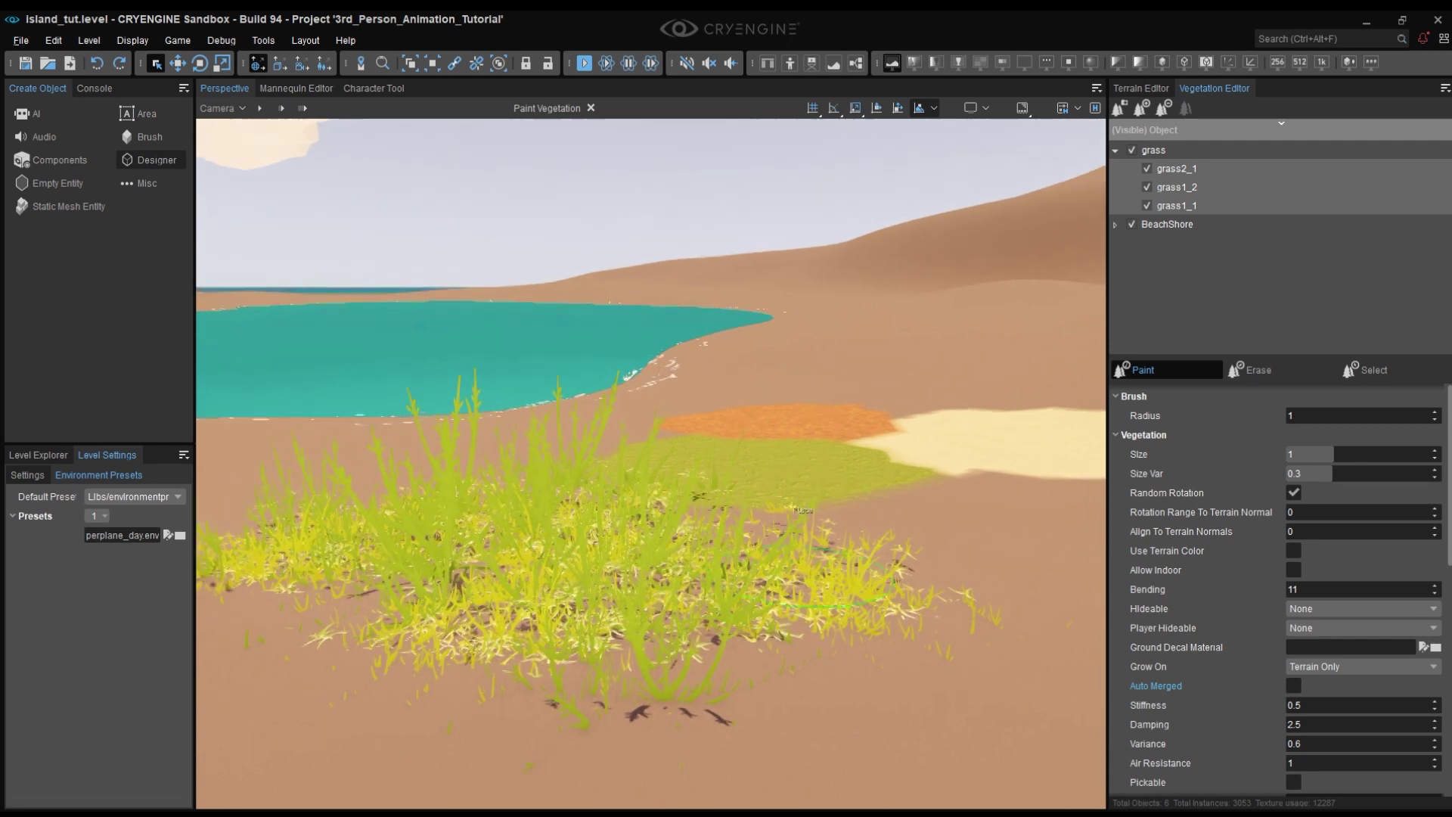
key(ctrl+g)
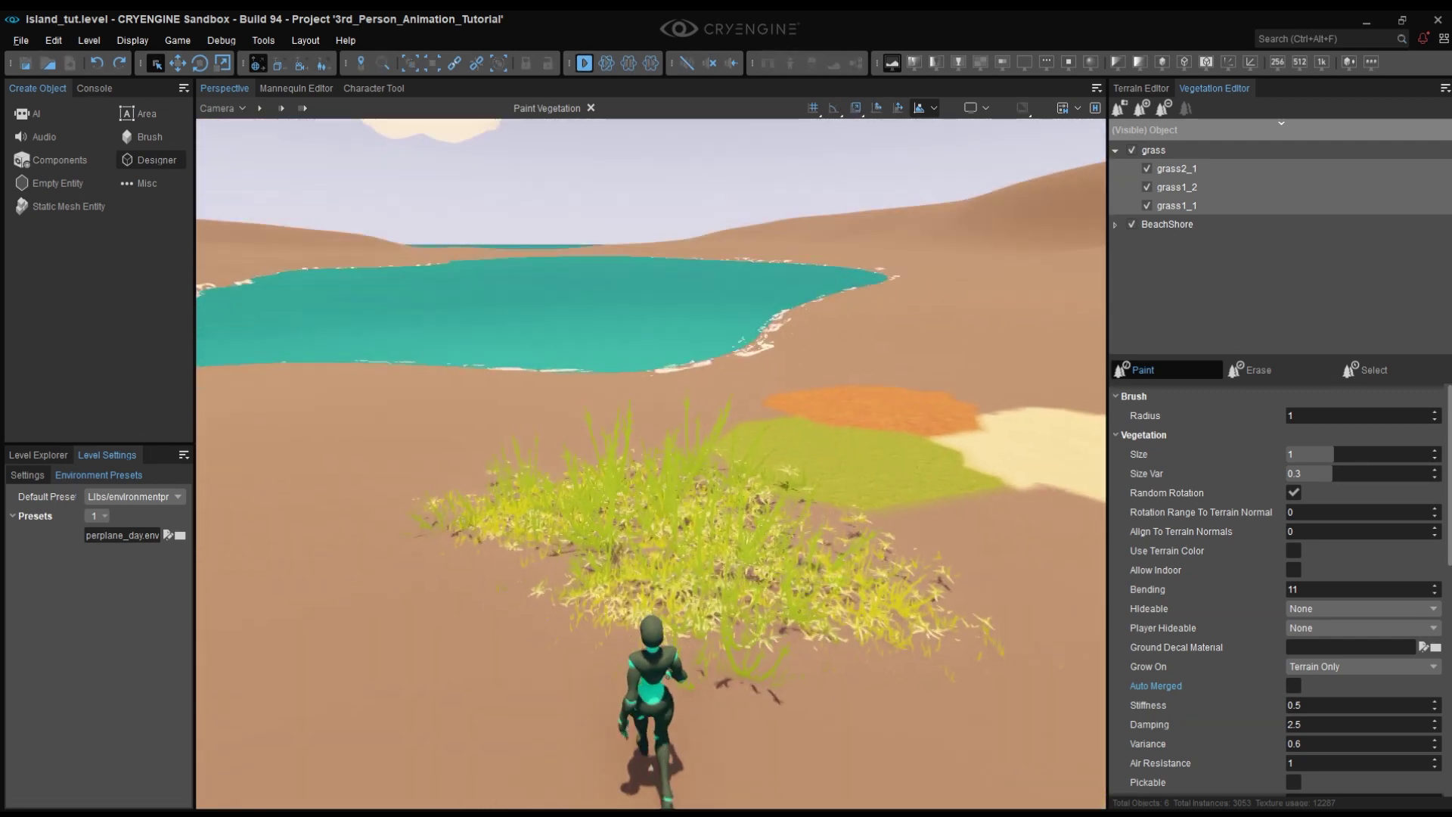
key(w)
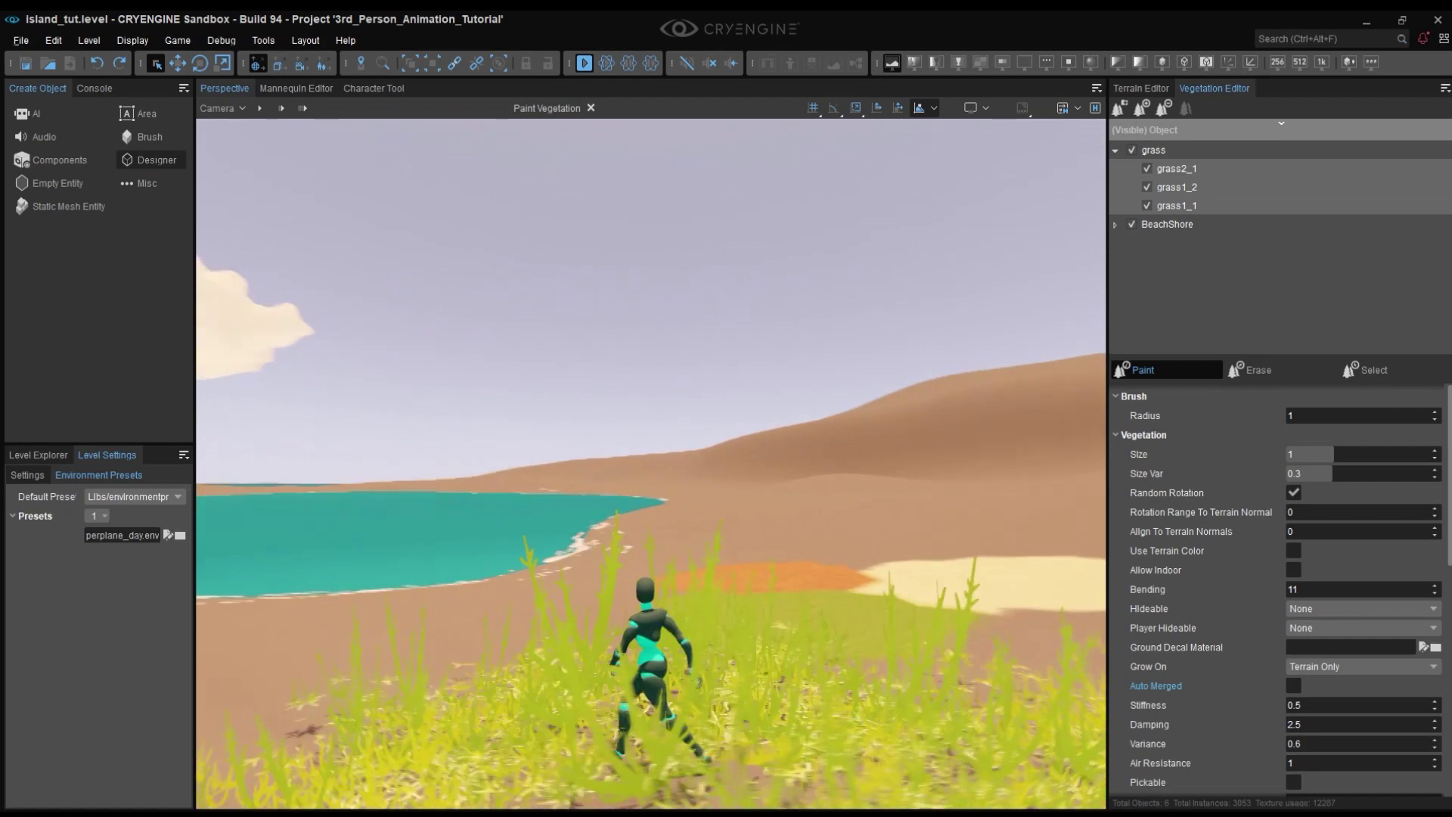
key(a)
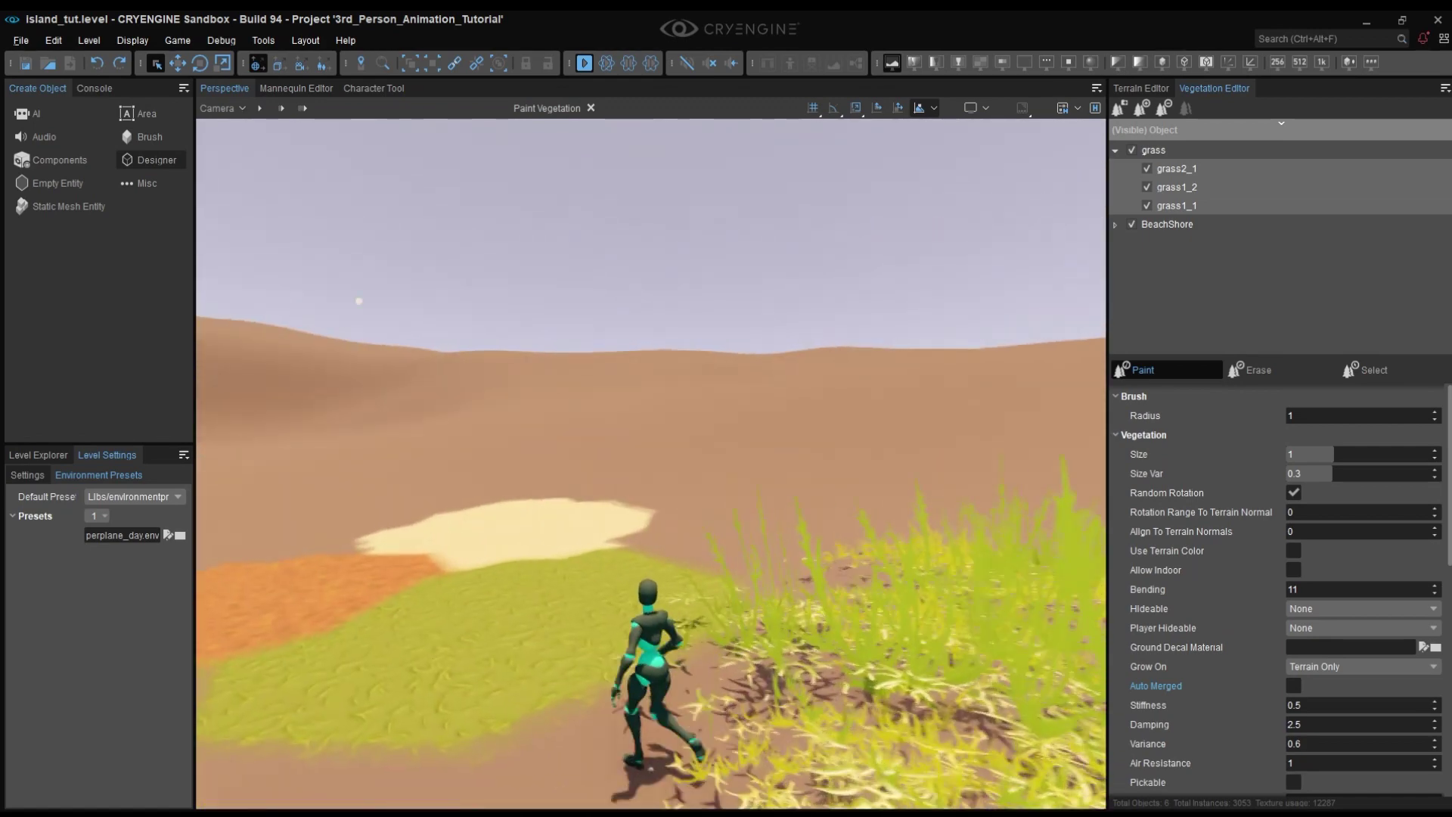
key(w)
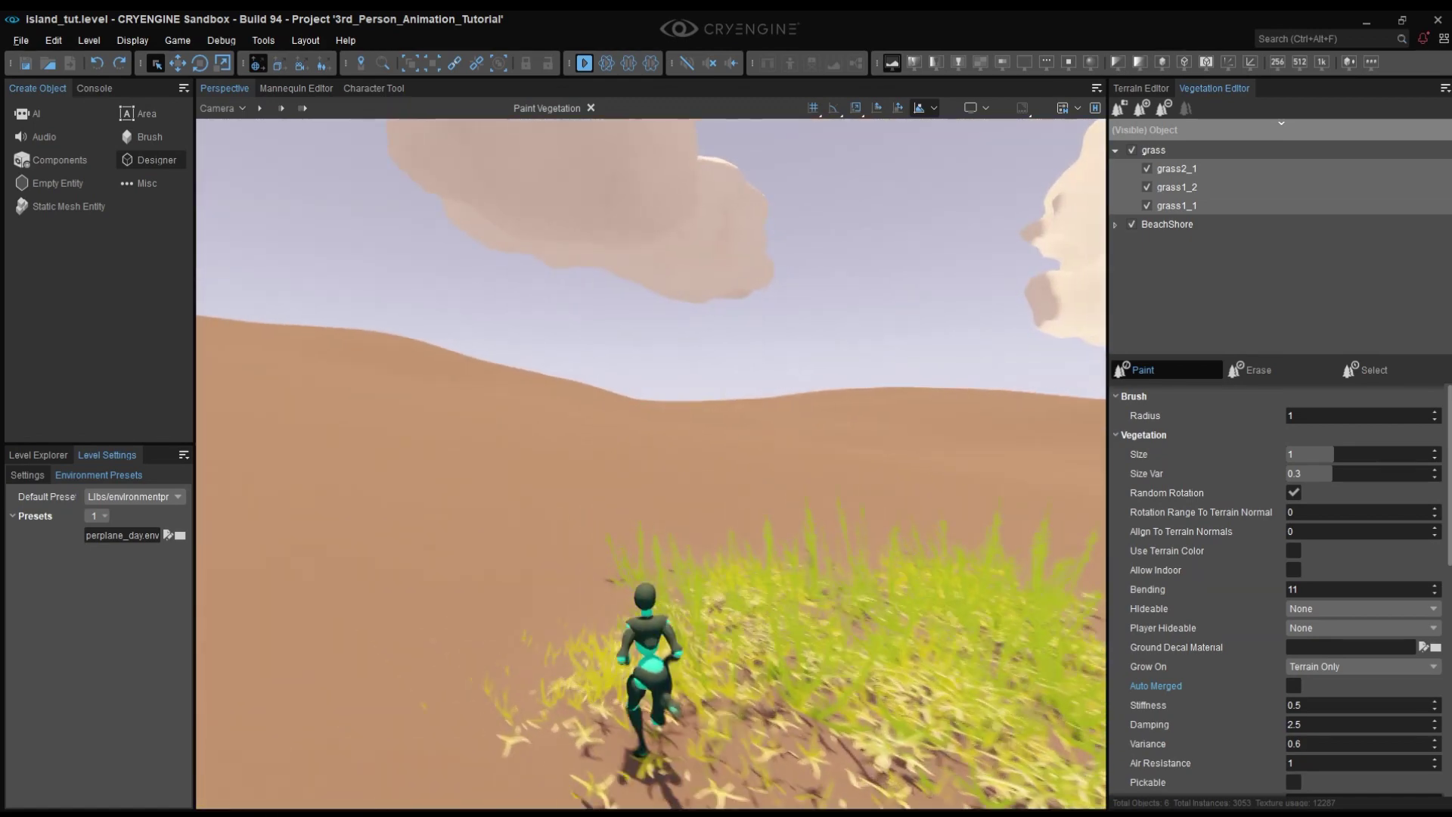
key(s)
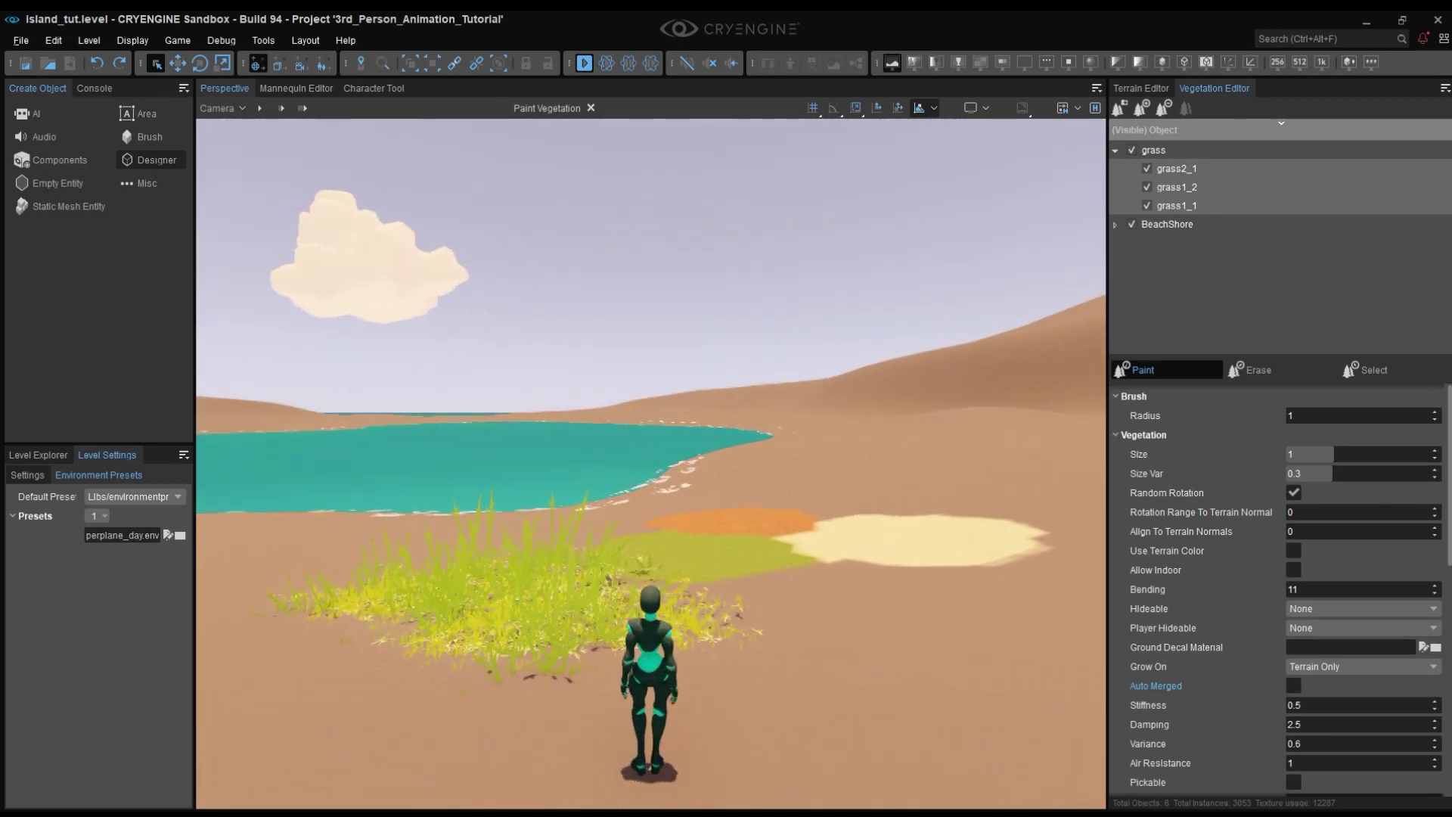
key(Escape)
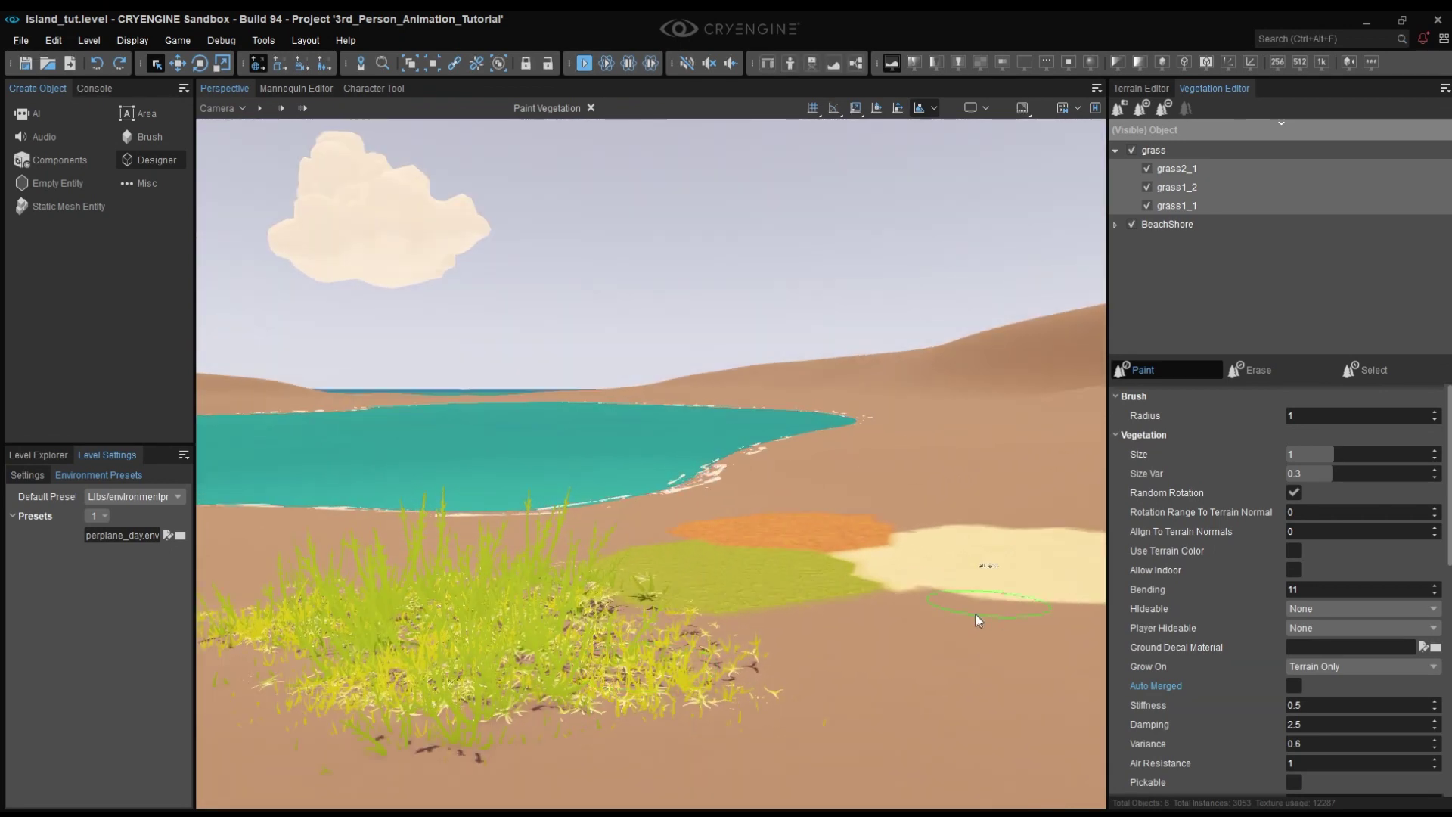
Examine the grass objects' remaining settings down to density, elevation and slope, alongside the painted clump.
right_drag(868, 518, 857, 556)
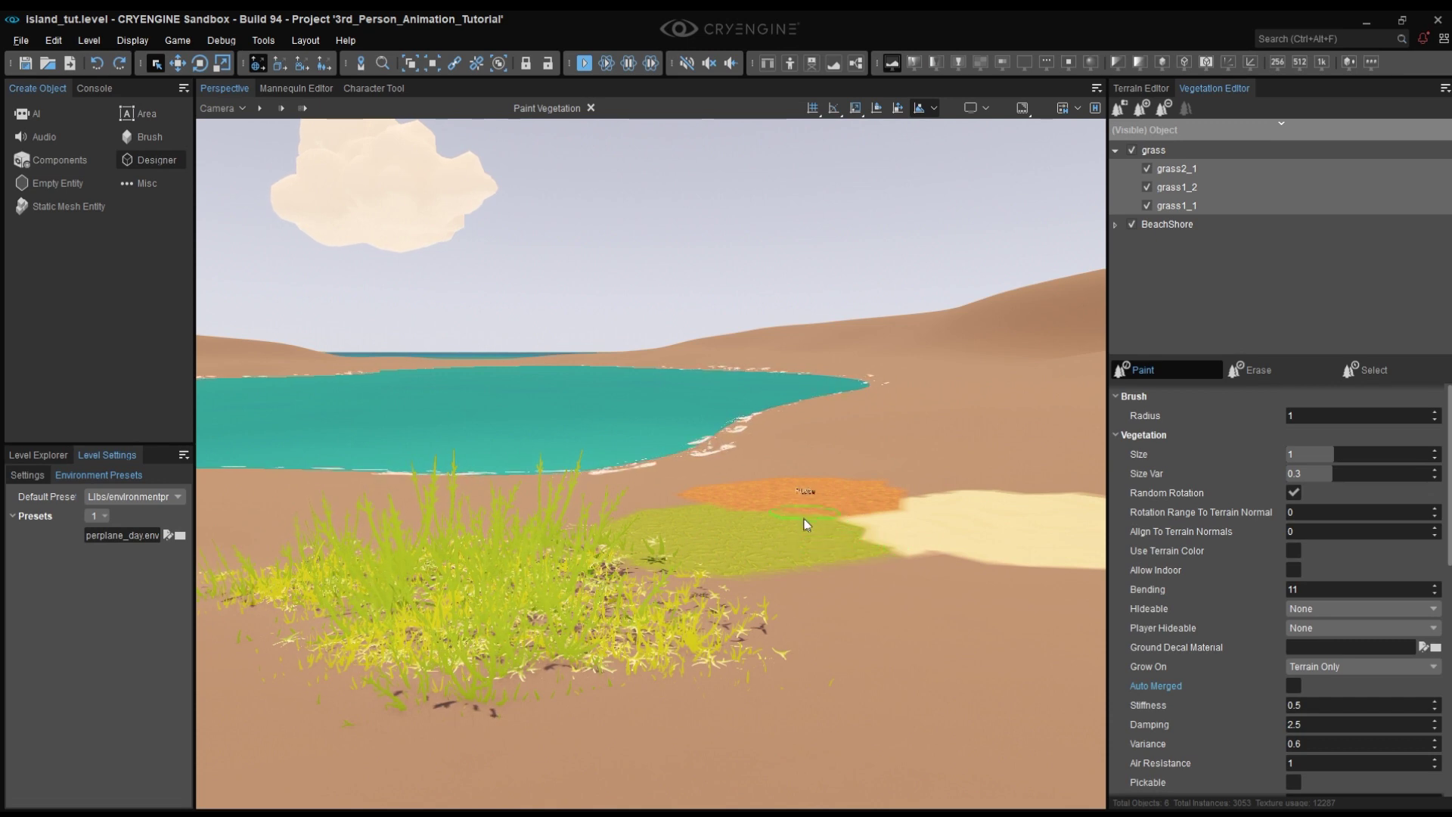
right_drag(803, 512, 798, 467)
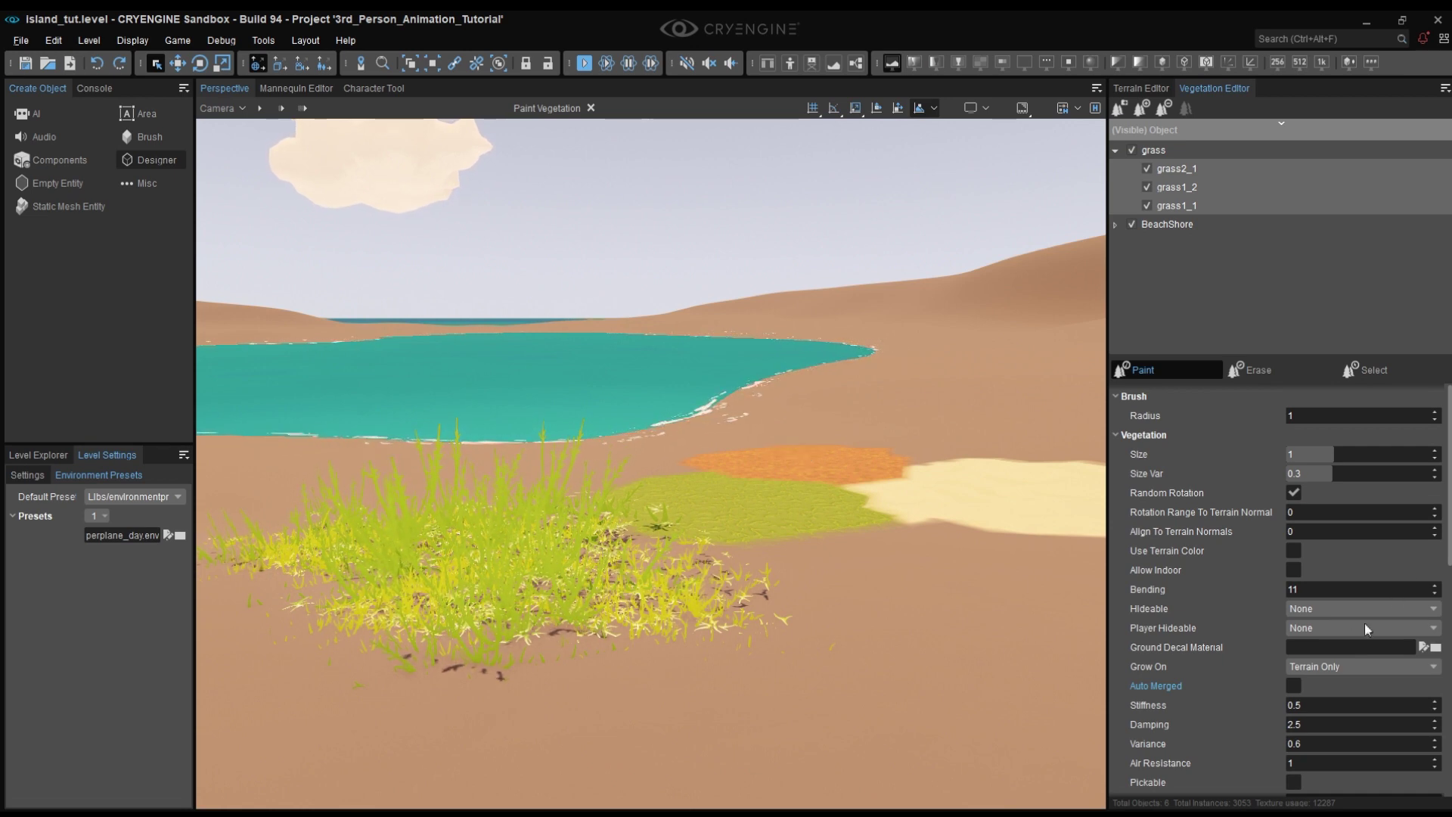
scroll(1331, 643, down, 3)
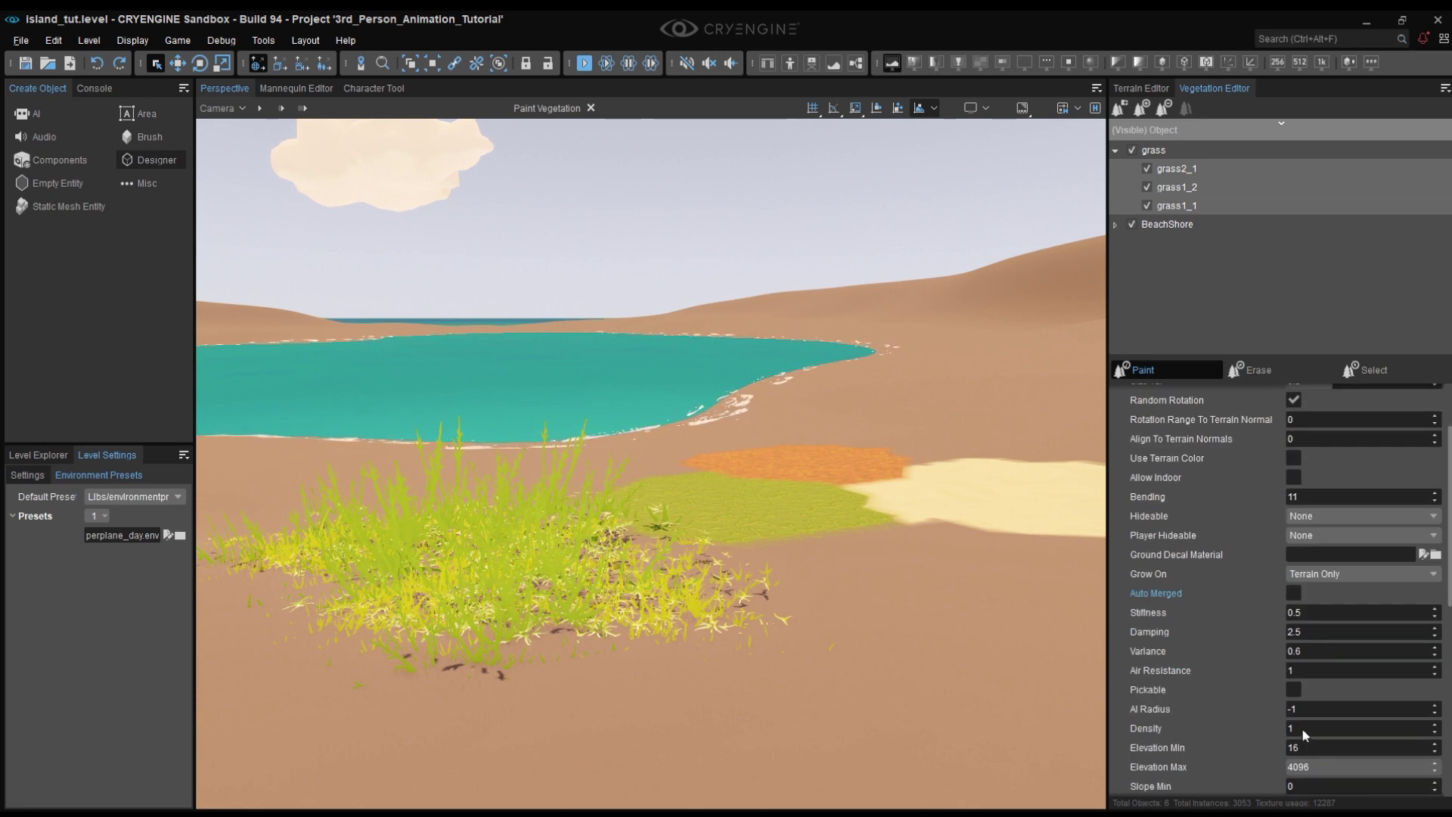
key(s)
mouse_move(814, 640)
right_down()
mouse_move(847, 682)
mouse_move(804, 623)
mouse_move(765, 609)
right_up()
key(d)
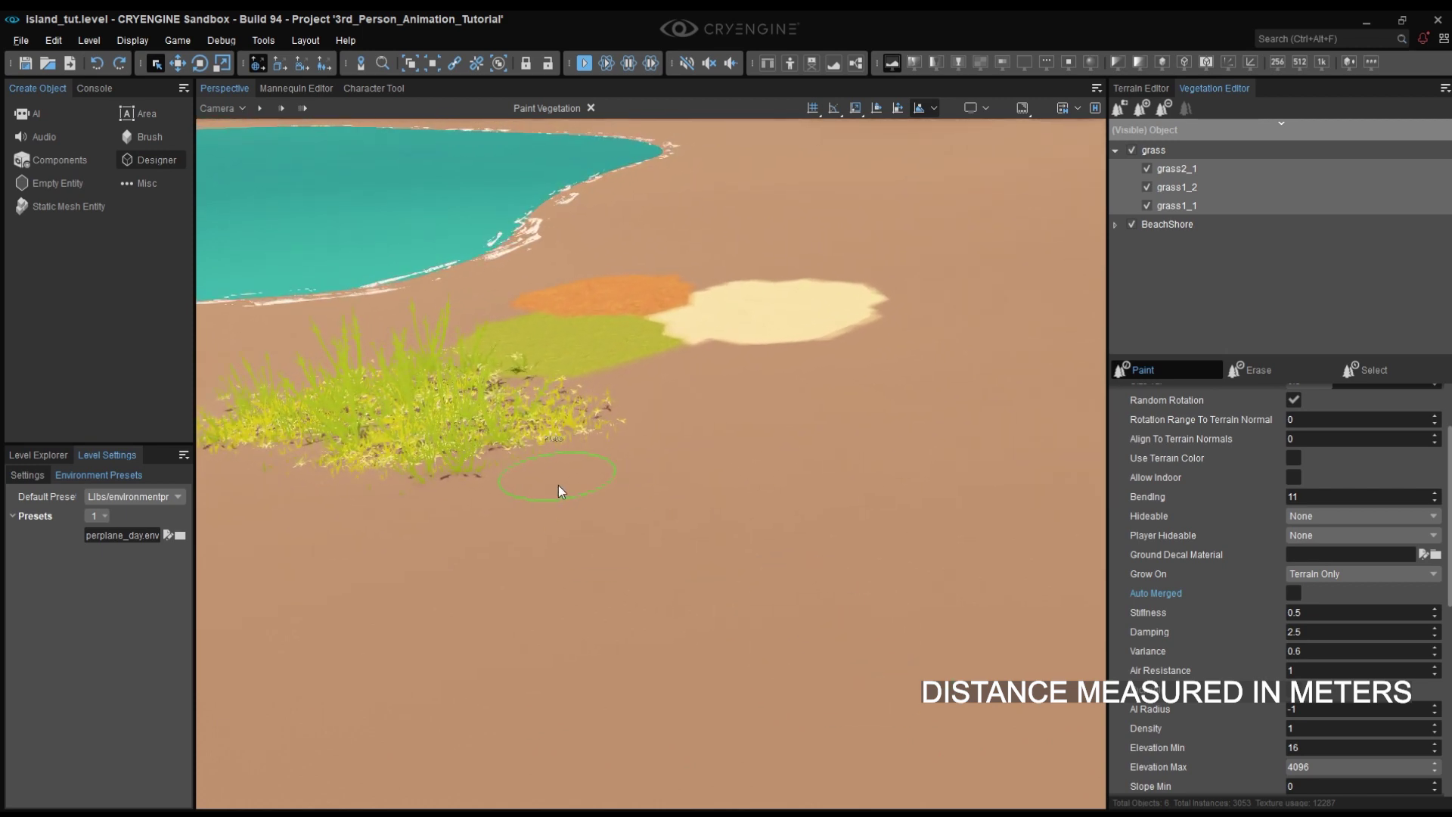
right_drag(644, 495, 643, 501)
key(d)
Try grass densities of 10 and 5, paint a wide test area in front of the terrain patches, and undo the painting.
scroll(1329, 549, up, 2)
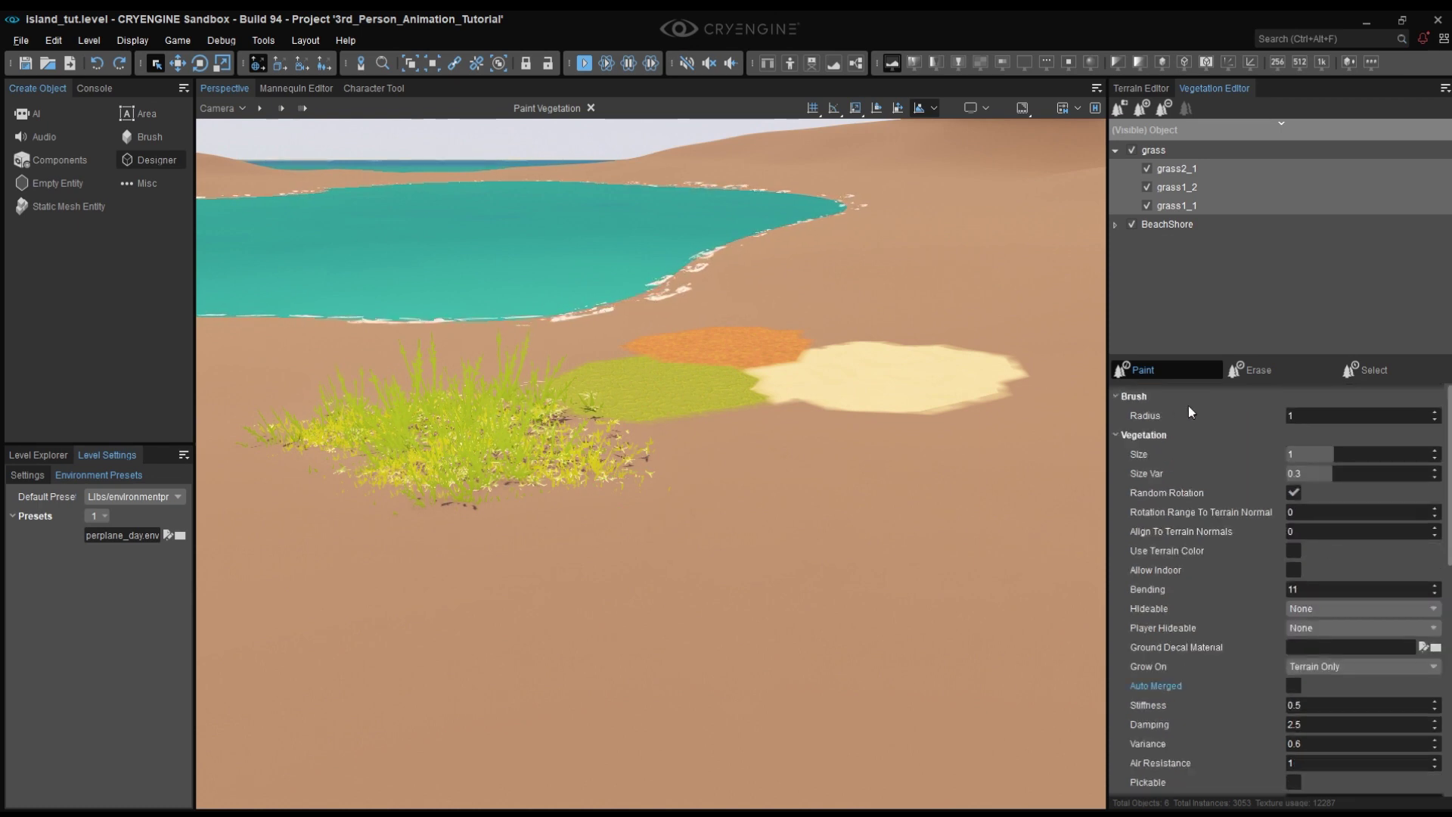
scroll(1261, 597, down, 4)
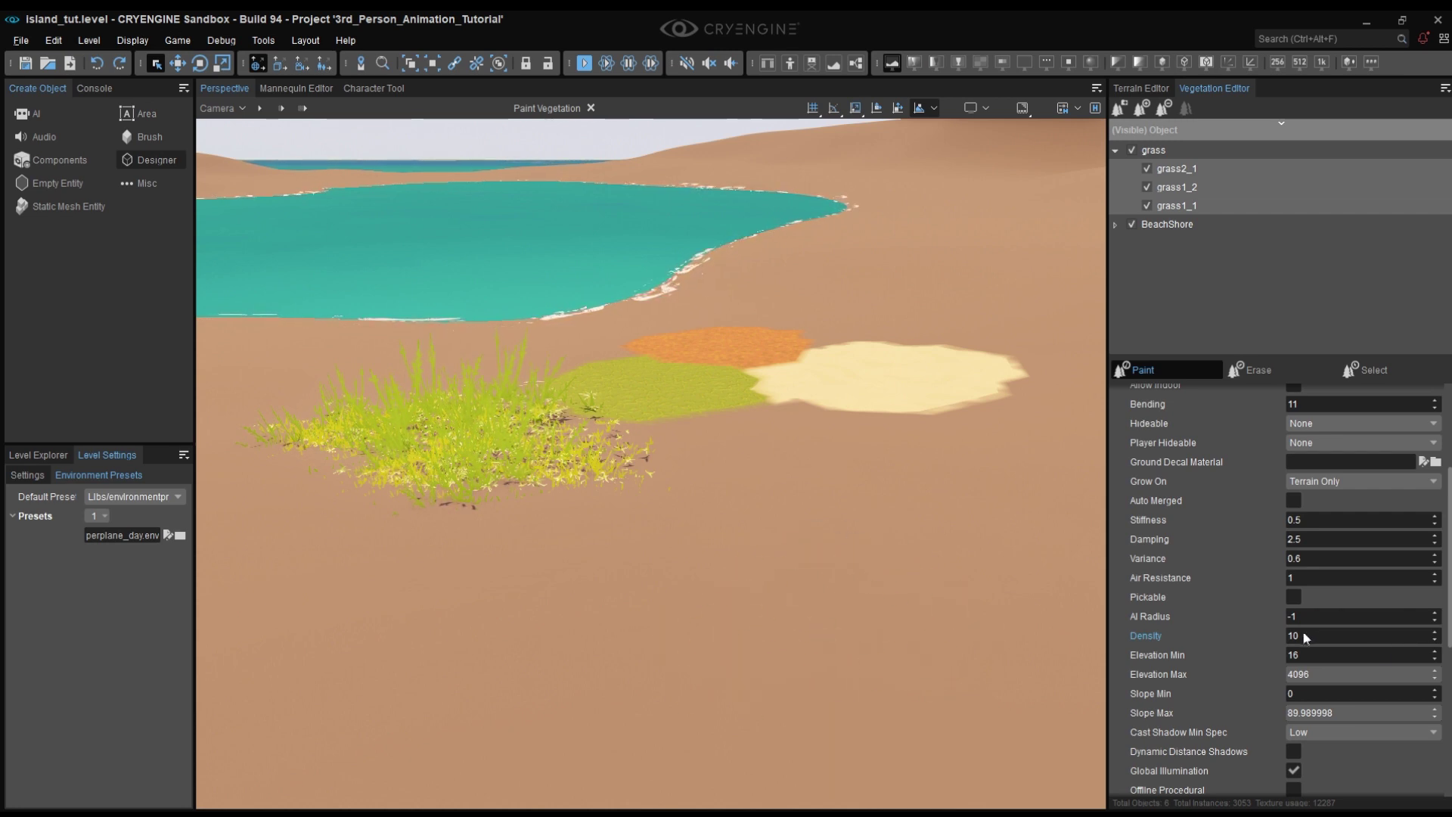
scroll(1300, 637, up, 4)
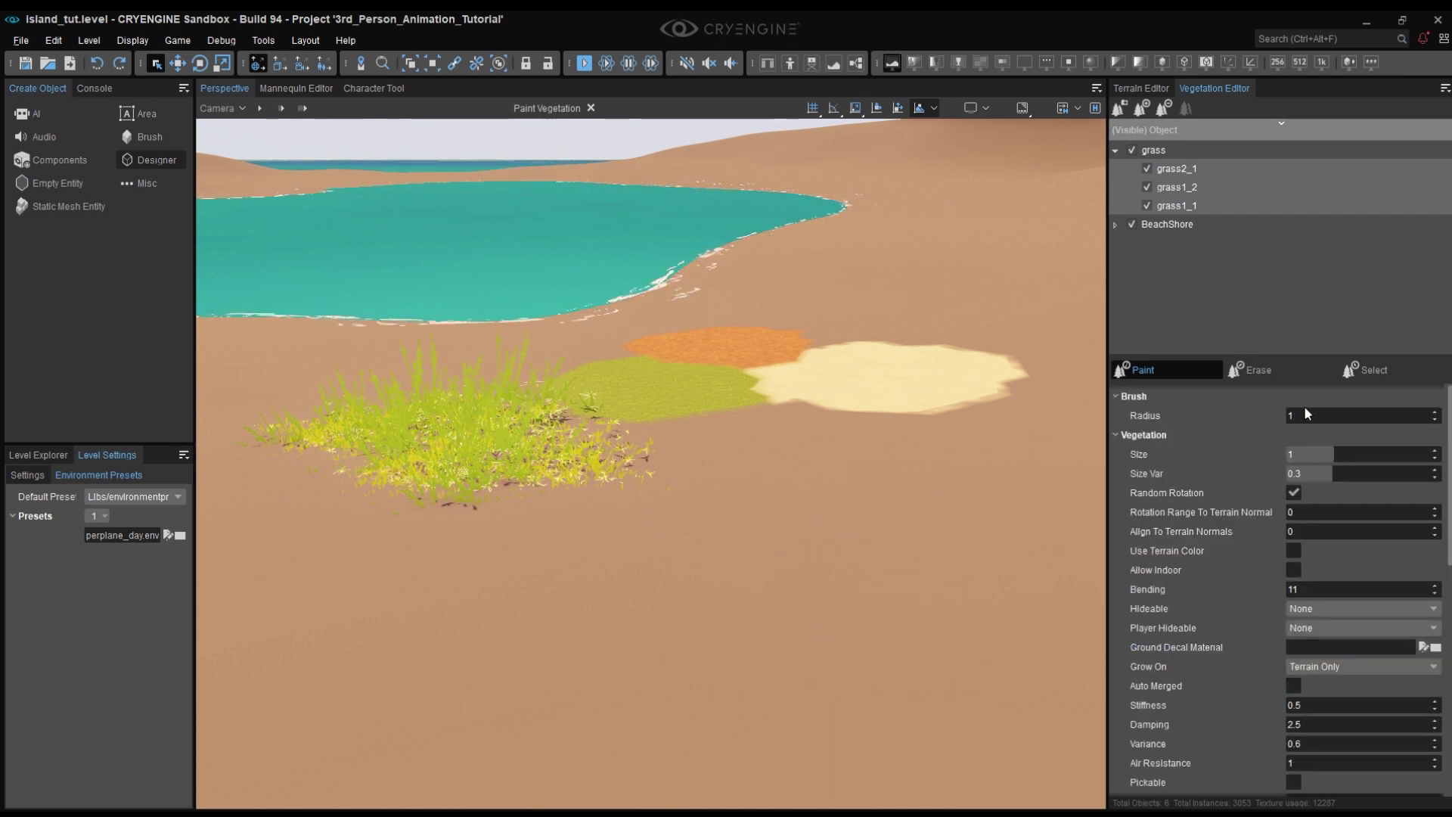
scroll(1257, 583, down, 4)
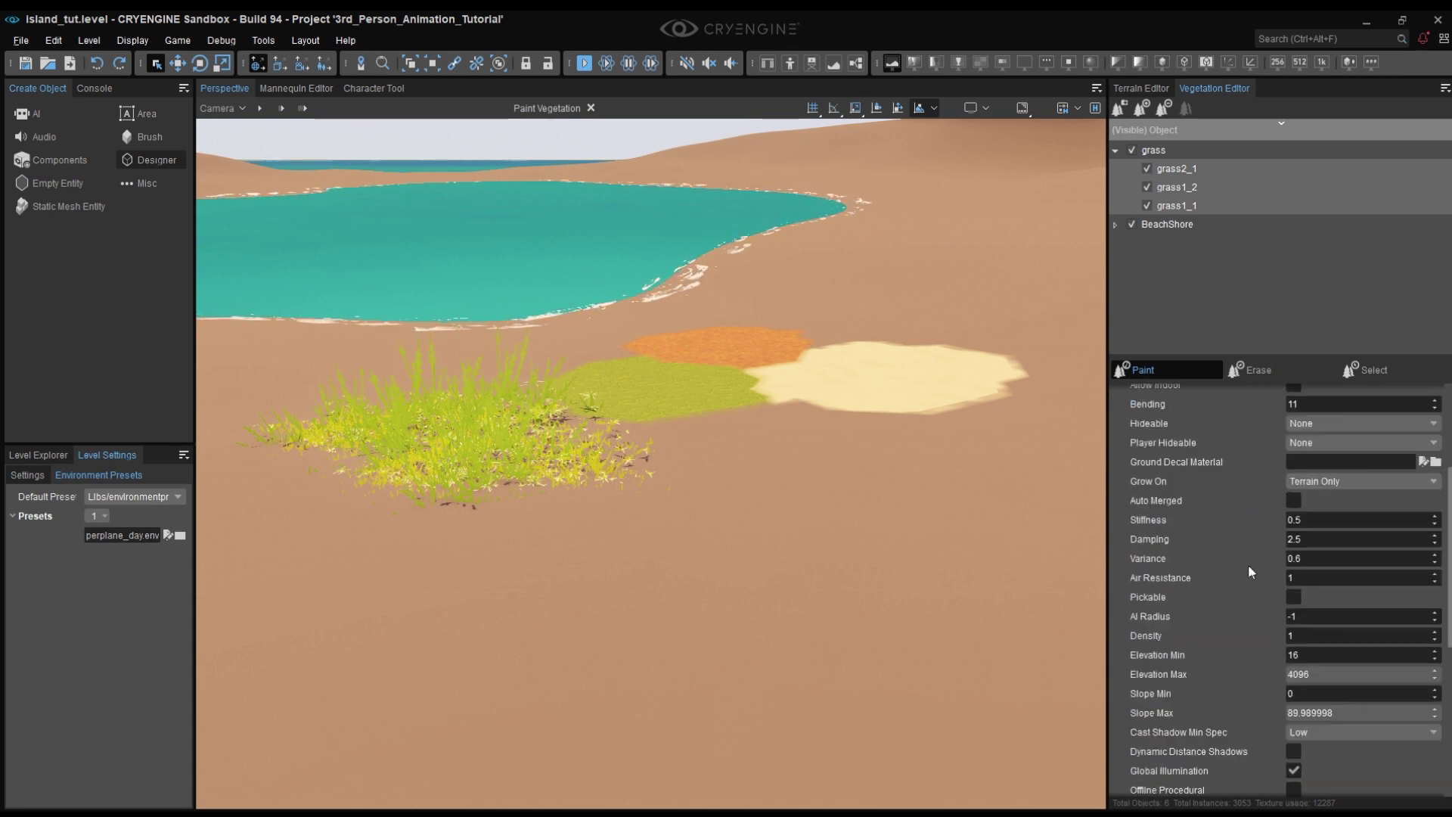
drag(929, 655, 831, 624)
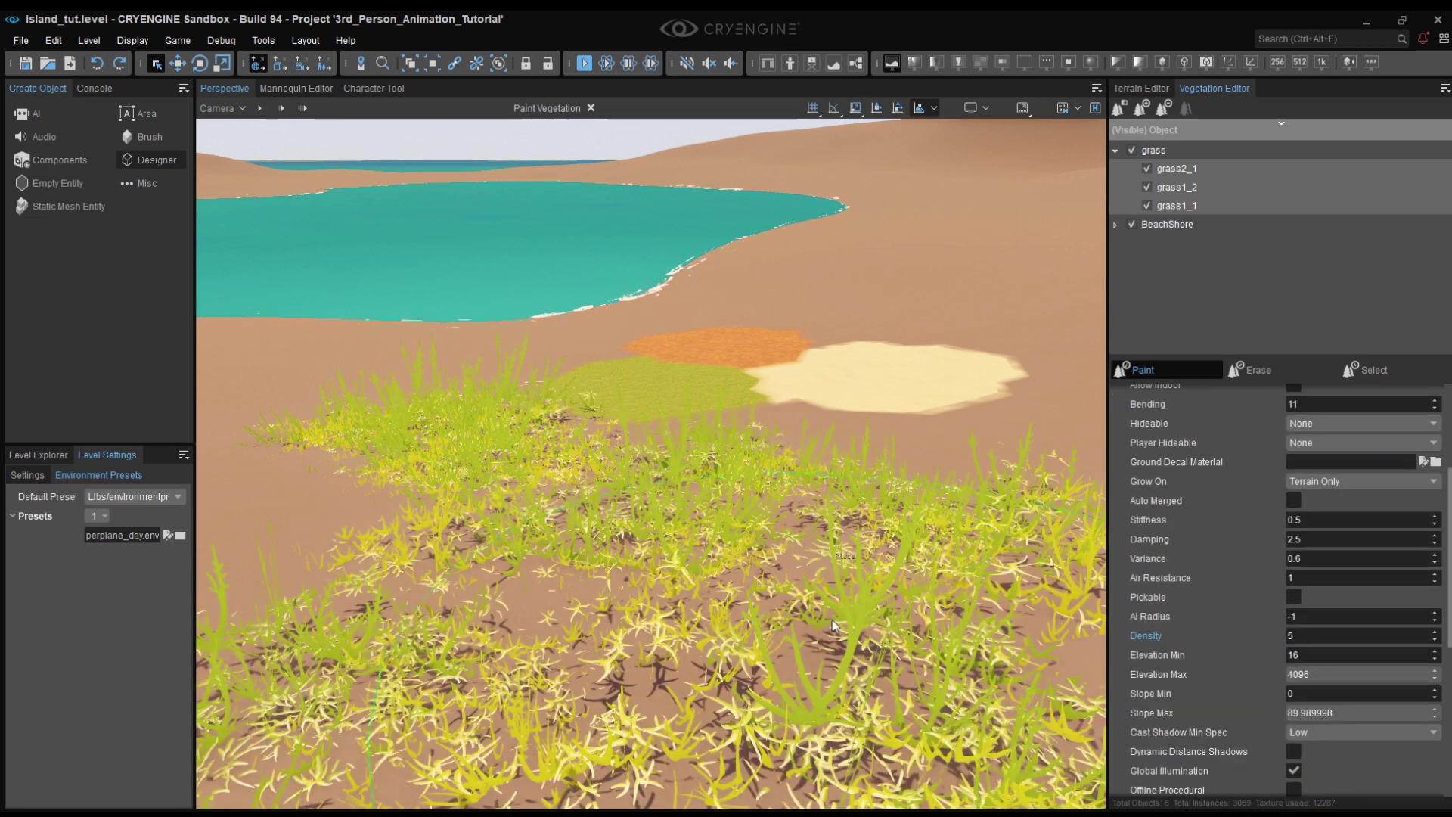
key(ctrl+z)
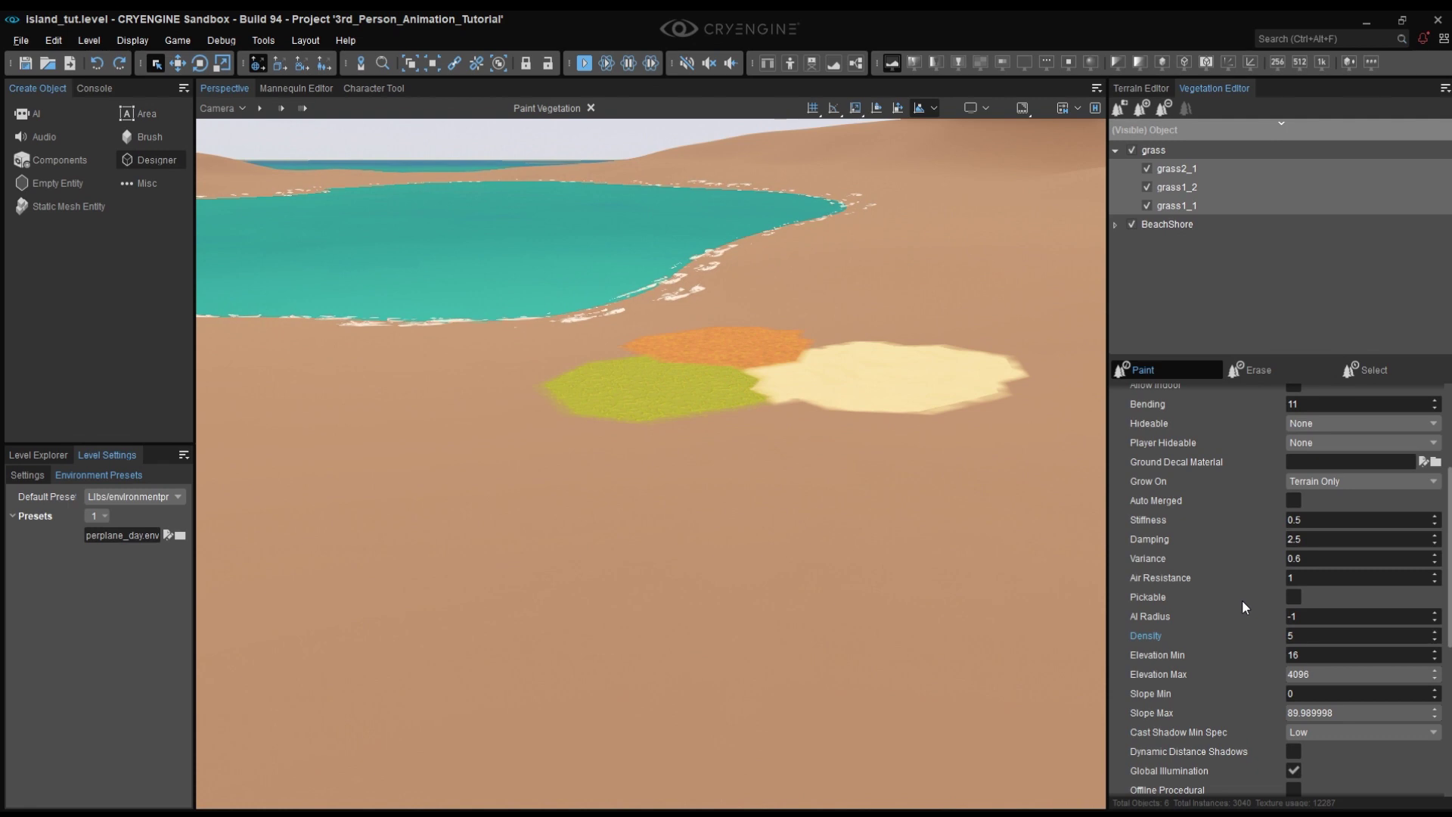
Set the grass objects' density to 1 and select their minimum elevation property.
click(1307, 633)
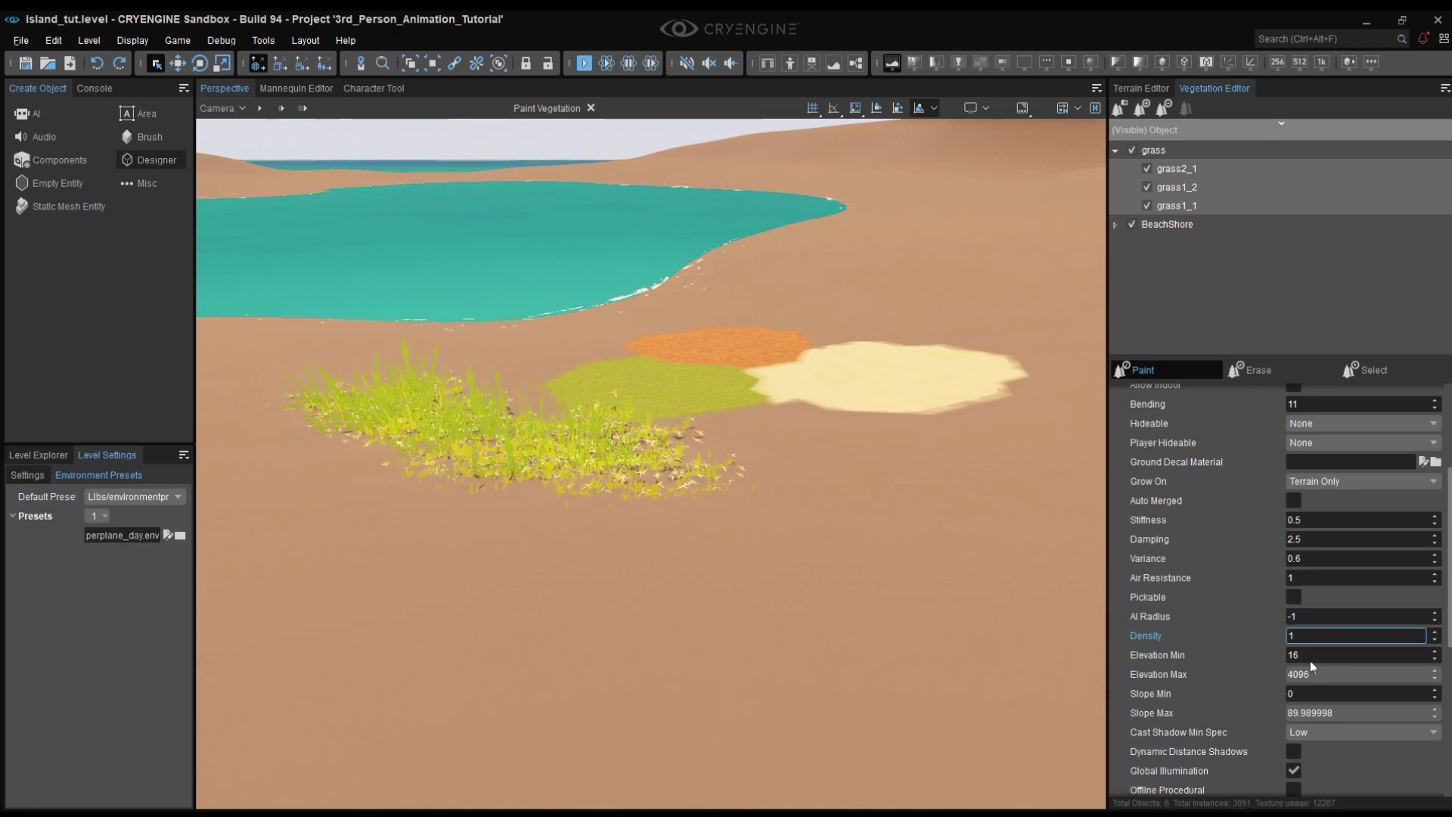
text(1)
click(1318, 656)
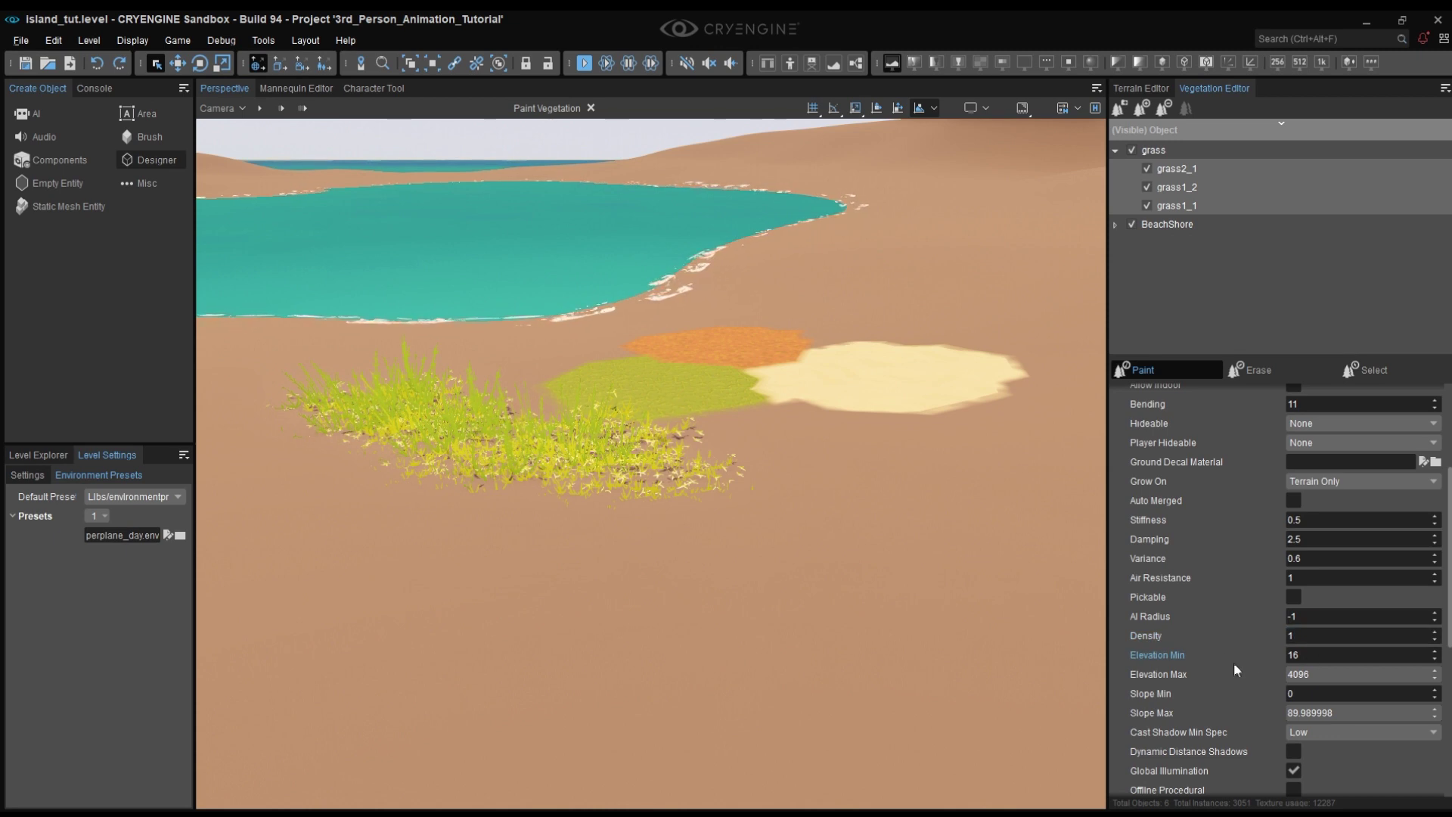
Review the grass elevation and slope limits, try a minimum slope of about 84, and return it to 0.
scroll(1234, 664, up, 3)
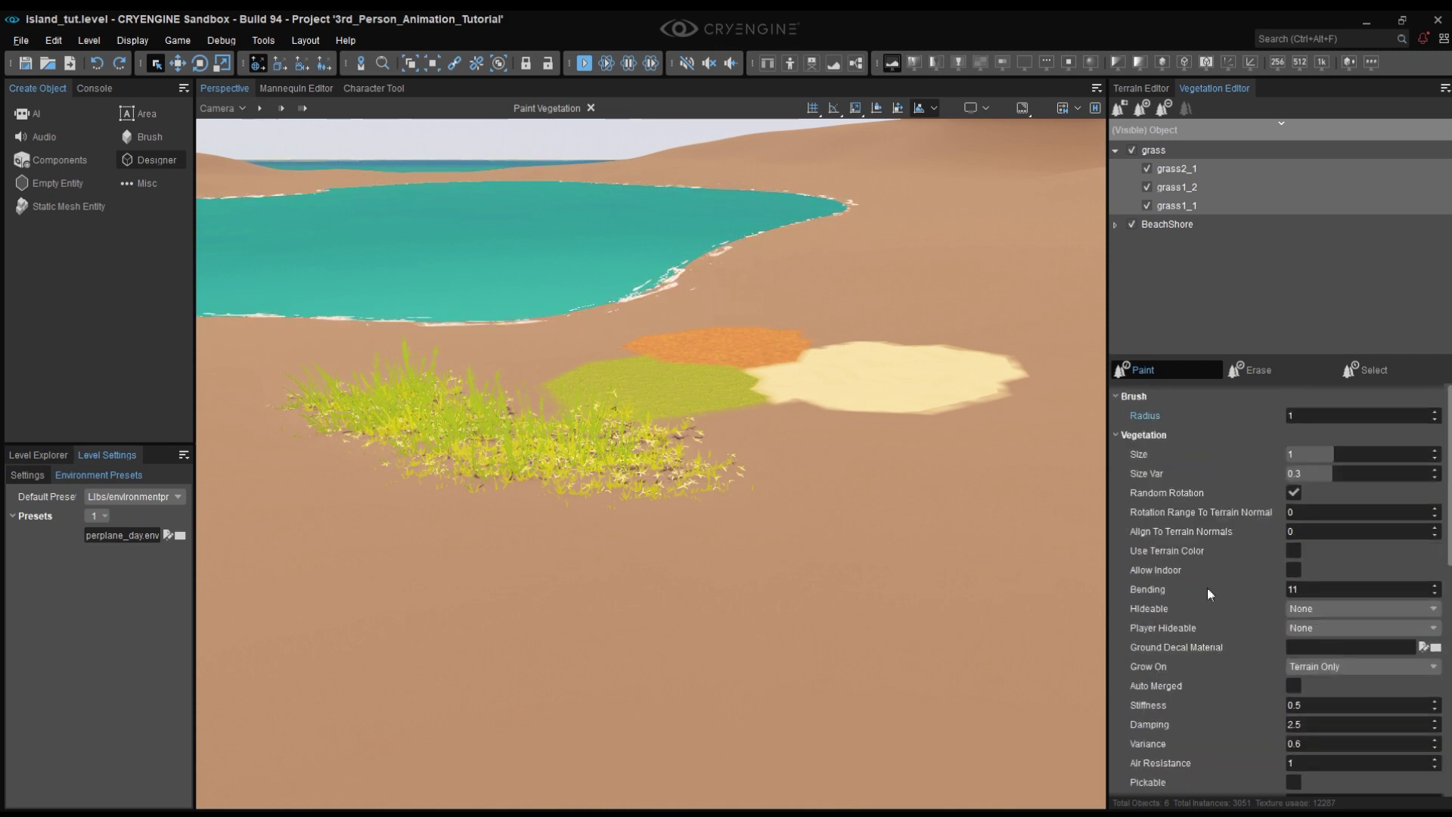
scroll(1204, 604, down, 5)
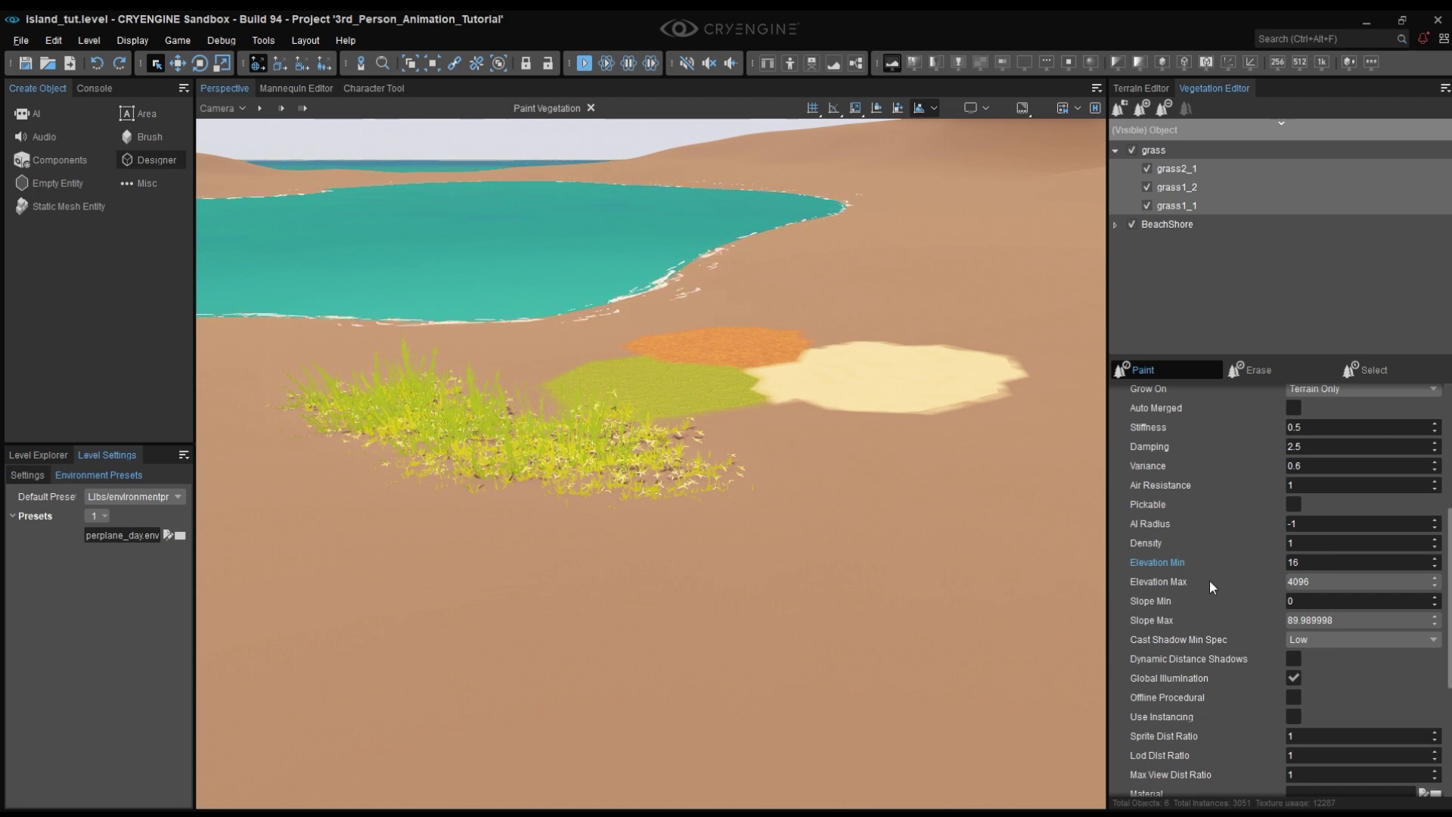
right_drag(768, 496, 768, 496)
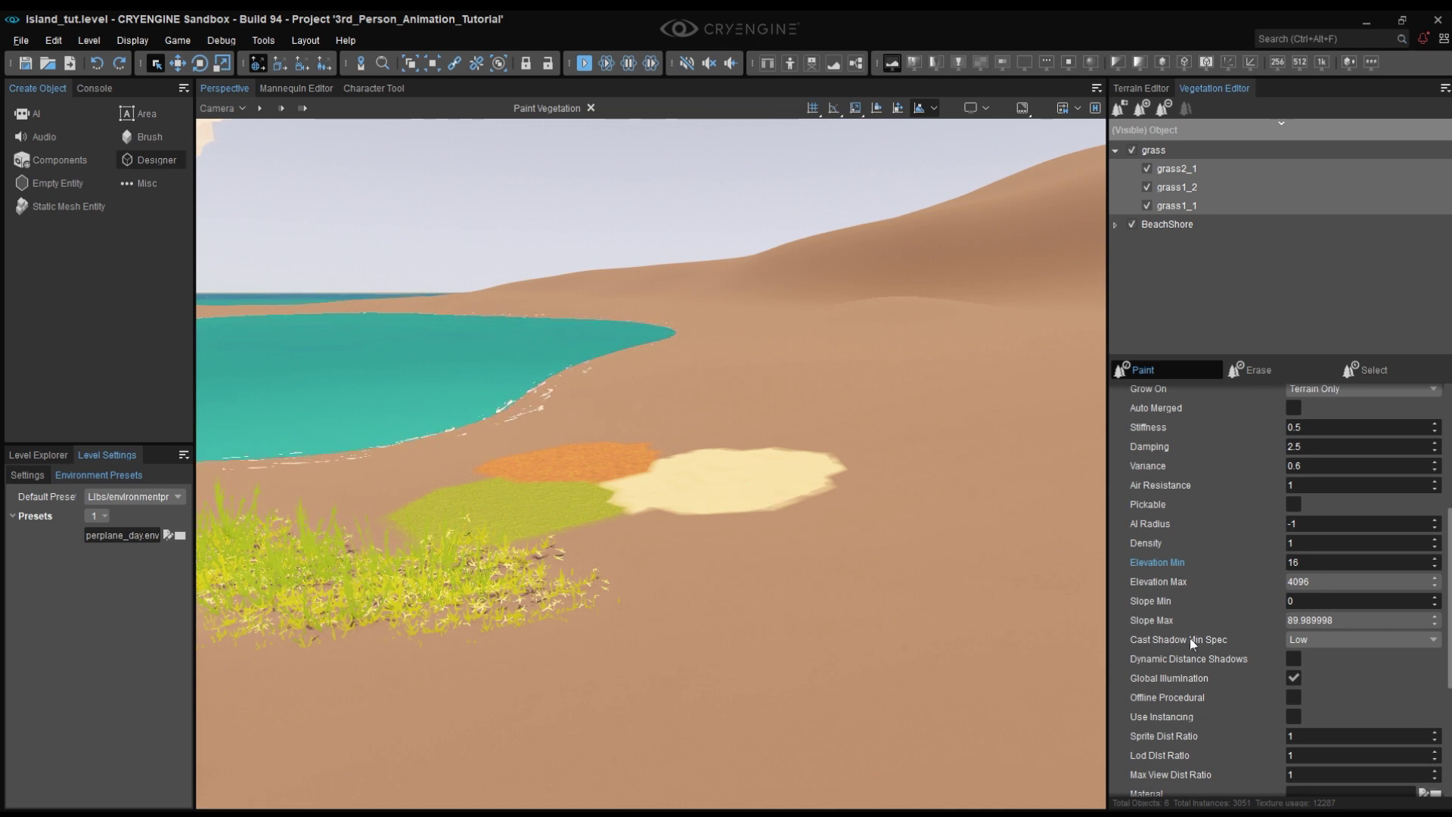
click(1311, 601)
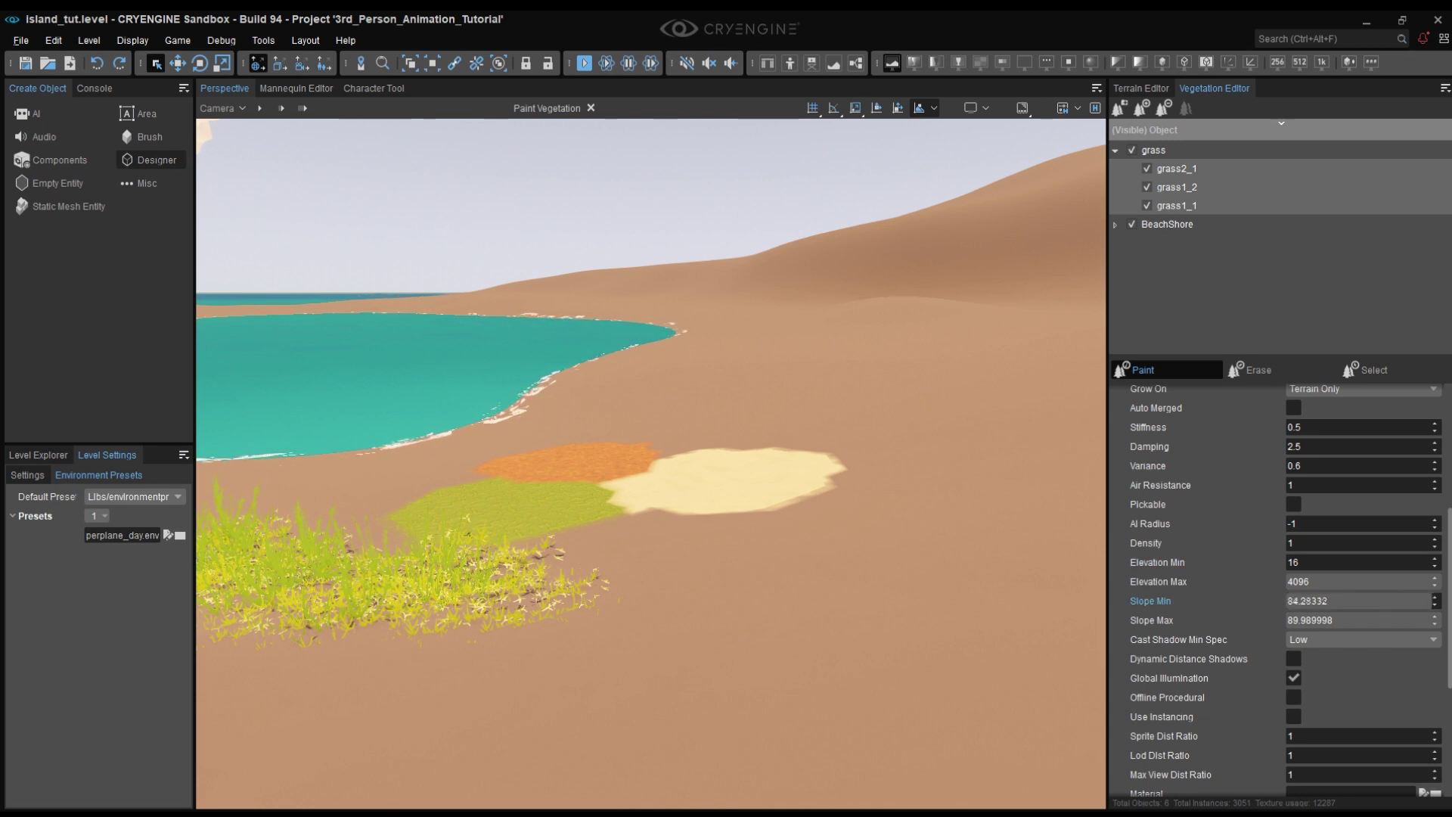
drag(1439, 600, 1286, 601)
mouse_move(856, 548)
right_down()
mouse_move(853, 582)
mouse_move(896, 582)
mouse_move(851, 555)
right_up()
key(a)
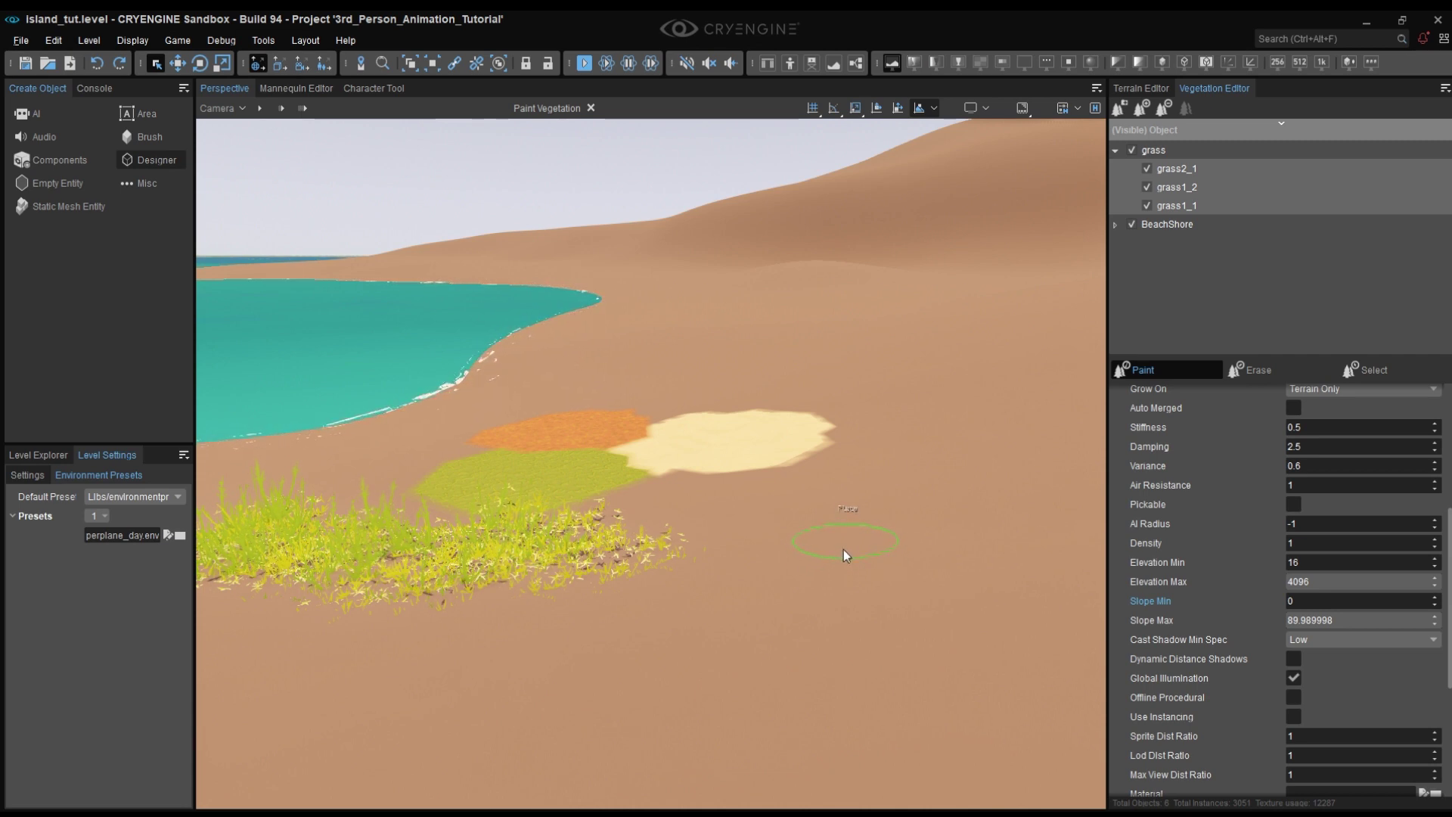
right_drag(851, 542, 837, 506)
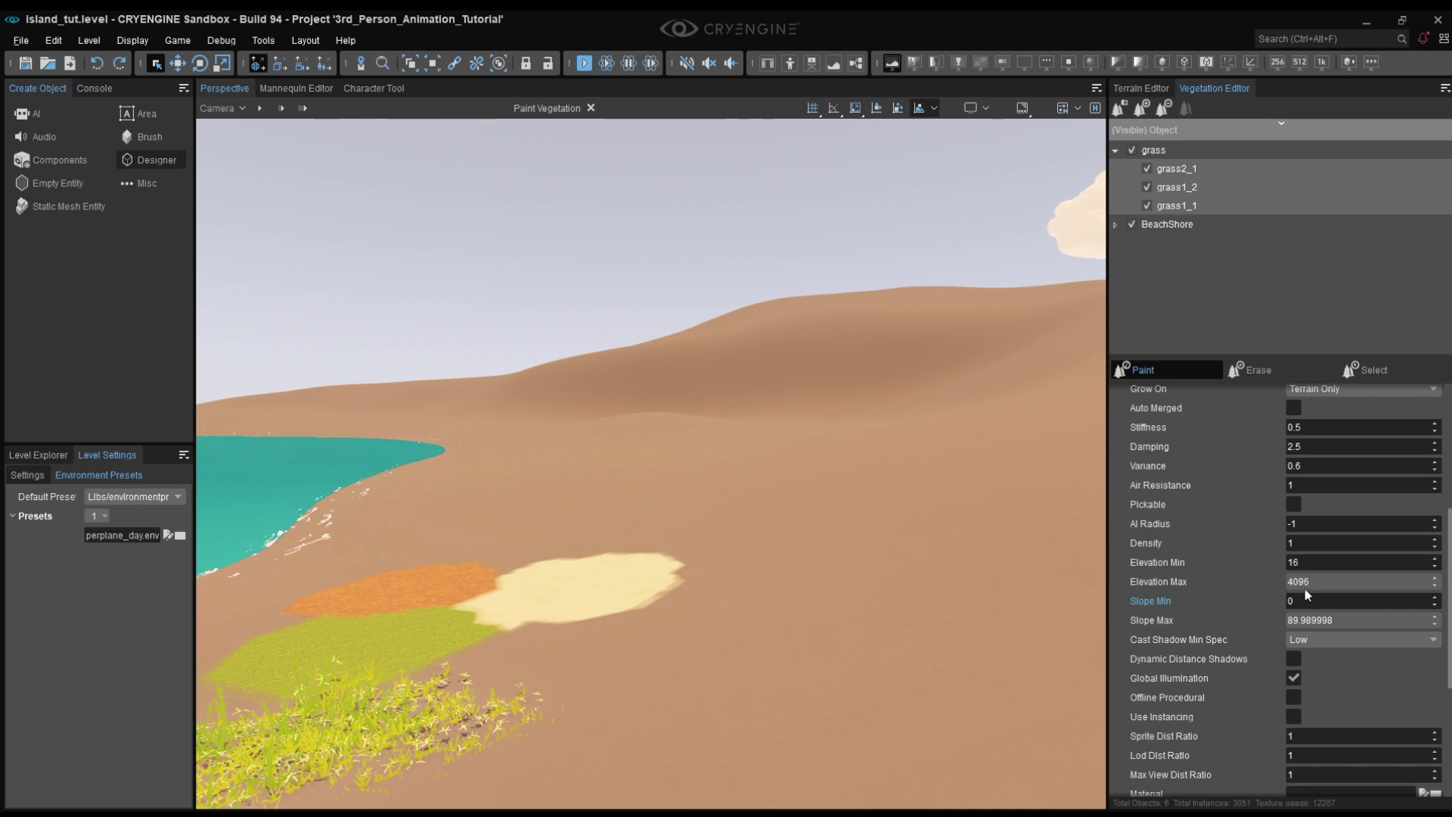
Erase the painted grass clump beside the coloured terrain patches.
right_drag(695, 574, 720, 605)
key(w)
key(w)
scroll(1176, 716, down, 3)
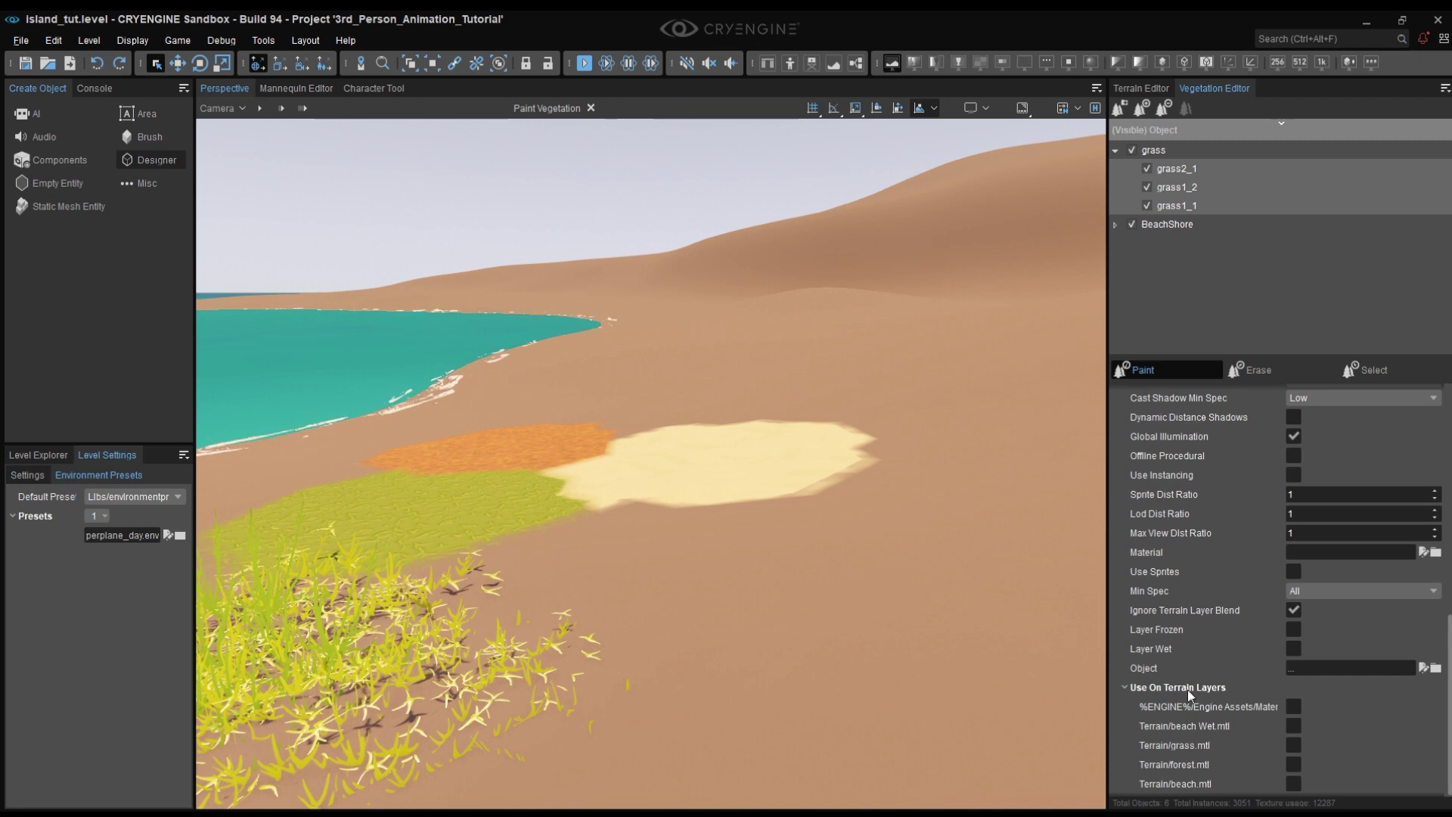
click(1256, 370)
right_drag(865, 538, 741, 586)
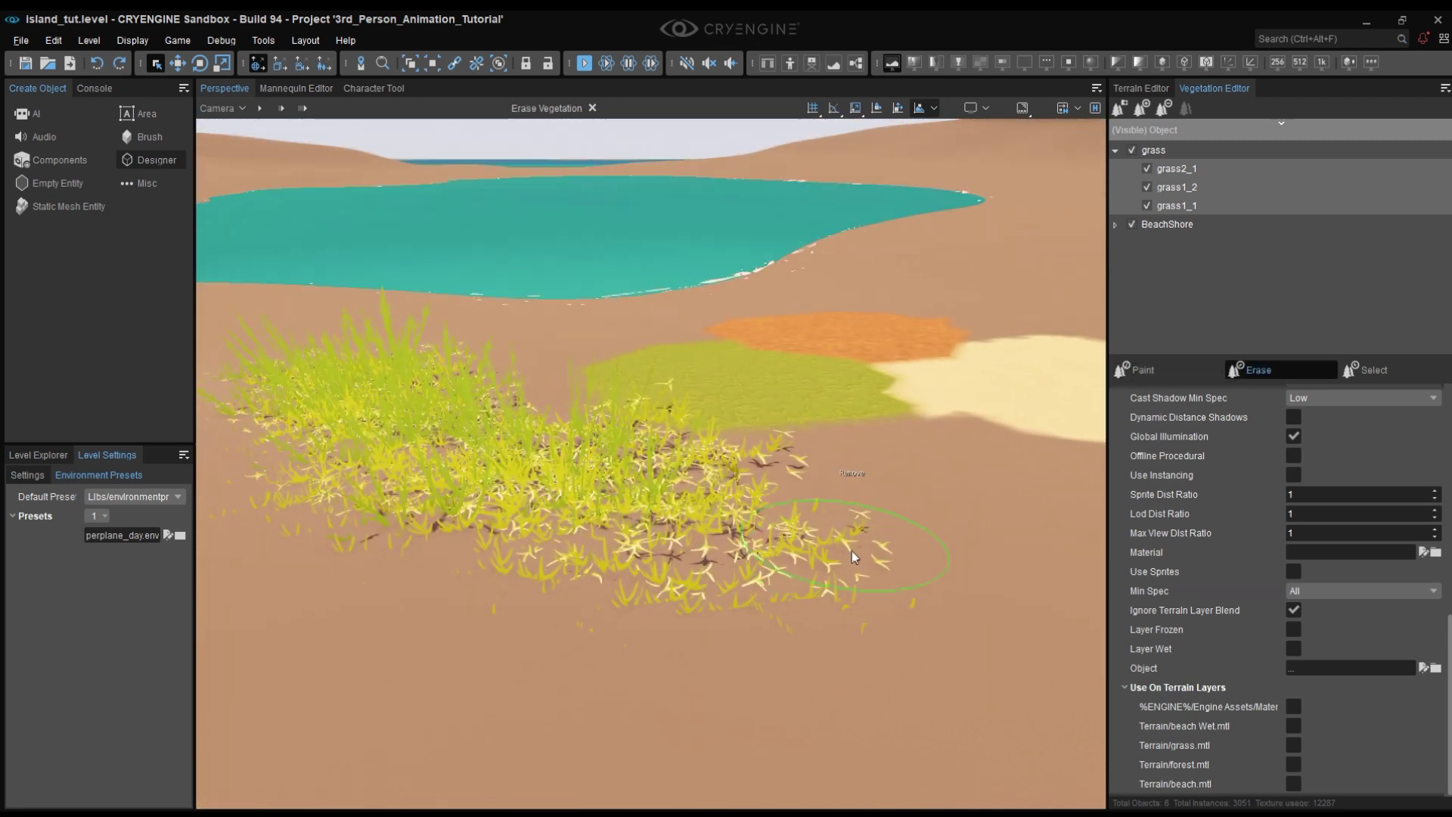
mouse_move(824, 541)
mouse_down()
mouse_move(399, 397)
mouse_move(375, 466)
mouse_up()
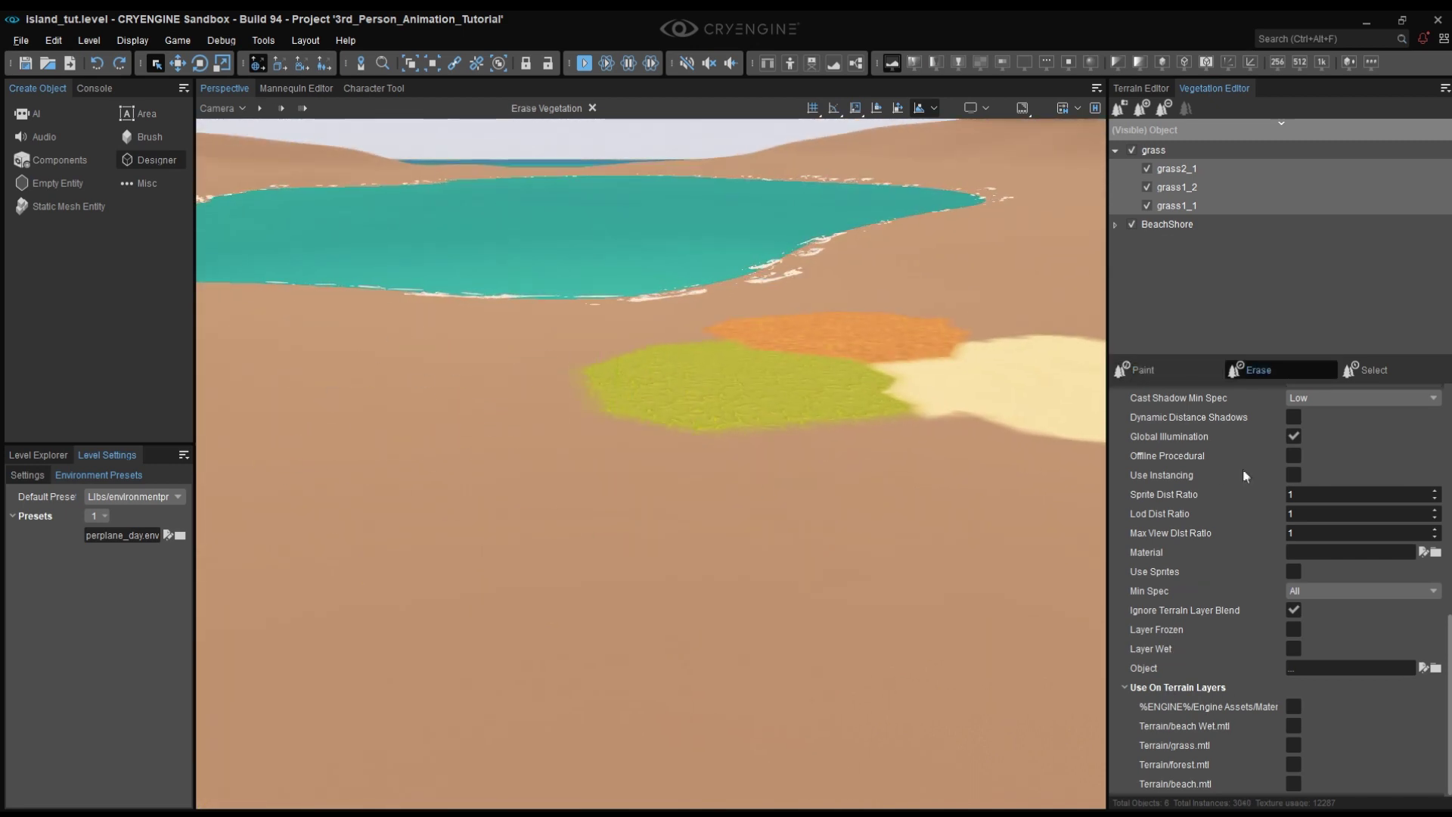
Try the grass objects on the grass, forest and beach terrain layers in turn, switching each layer off again.
click(1150, 370)
right_drag(927, 503, 953, 479)
key(w)
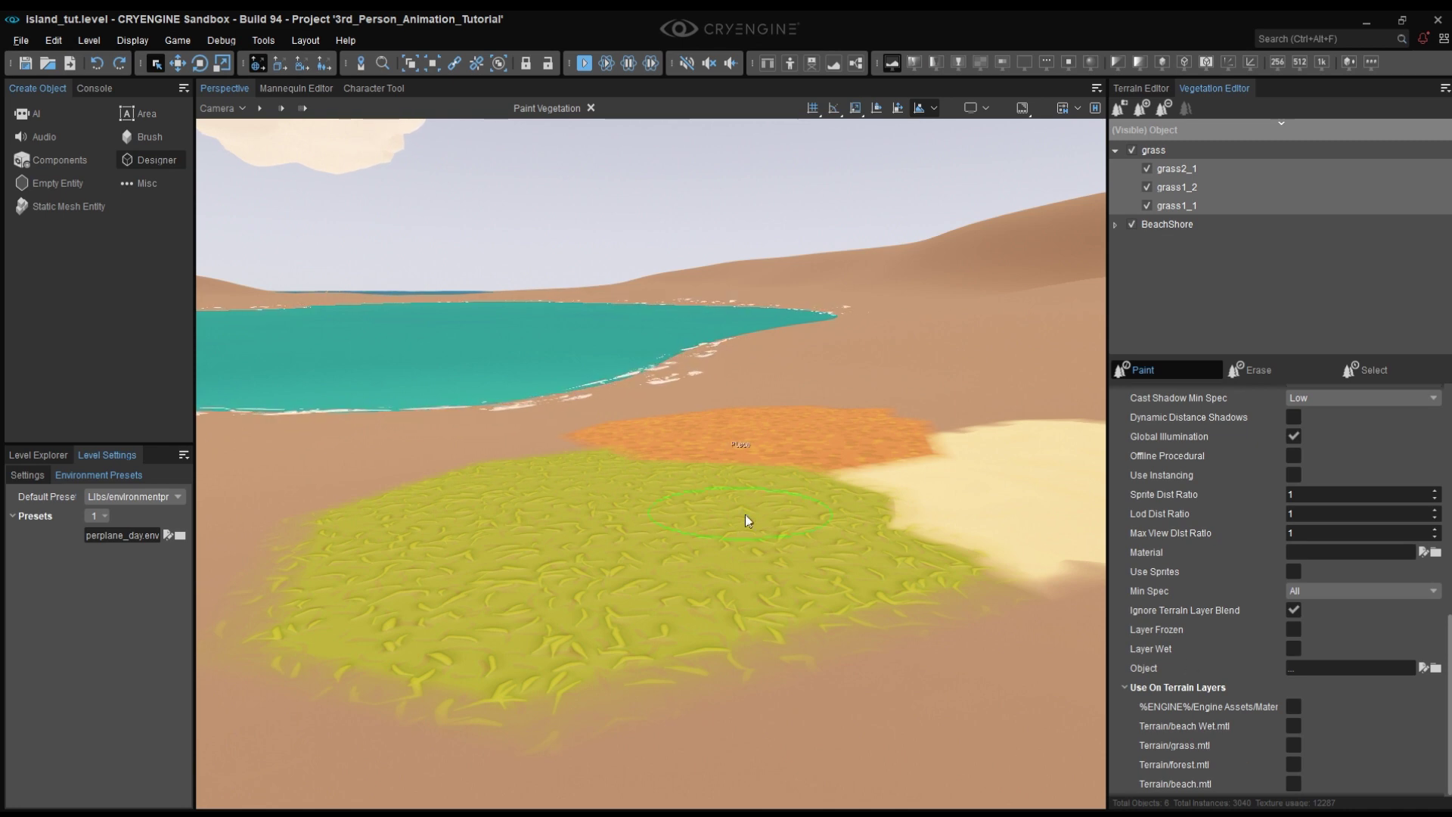
right_drag(562, 678, 629, 593)
key(s)
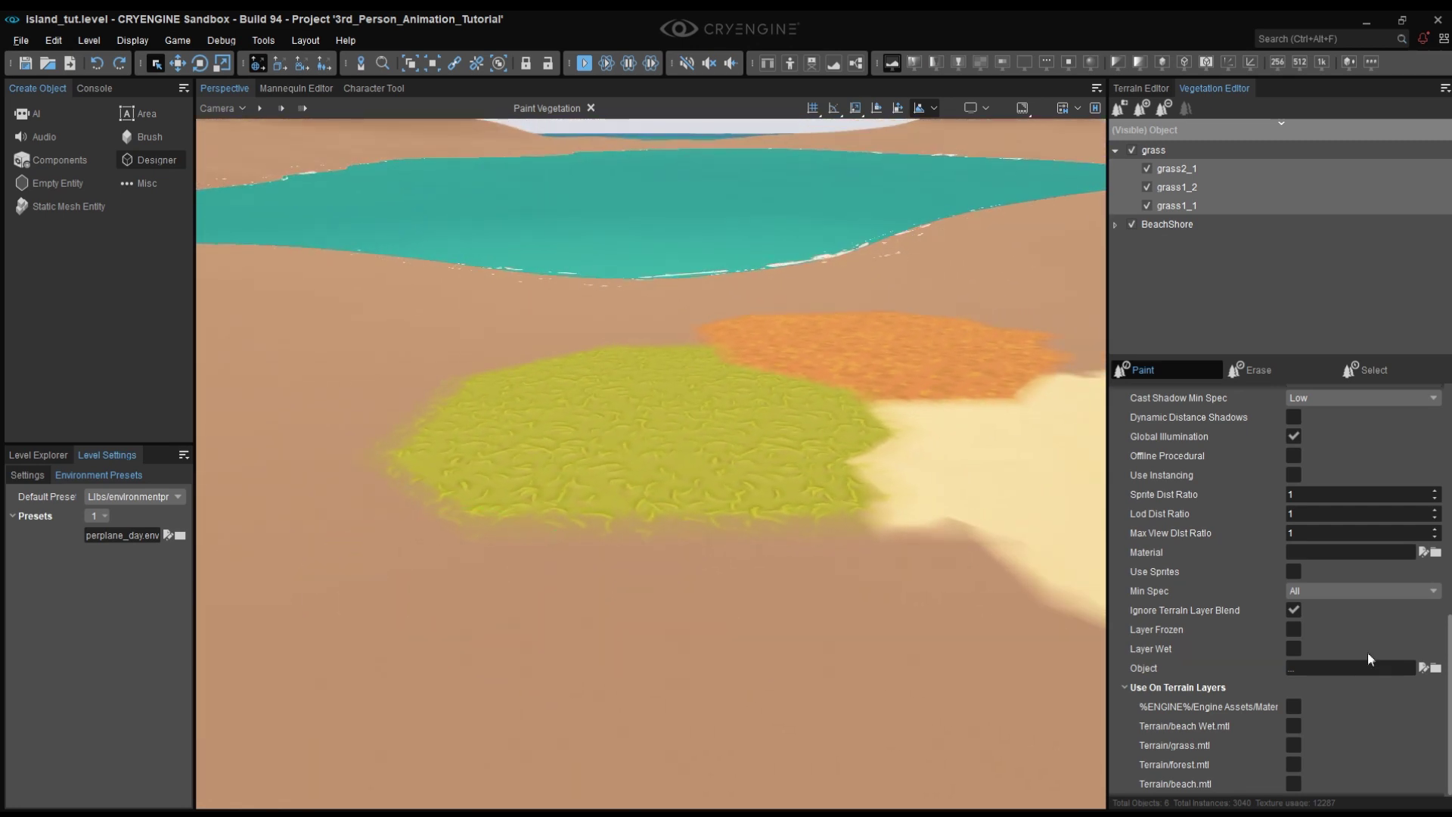
click(1293, 745)
click(1292, 747)
click(1293, 762)
click(1293, 762)
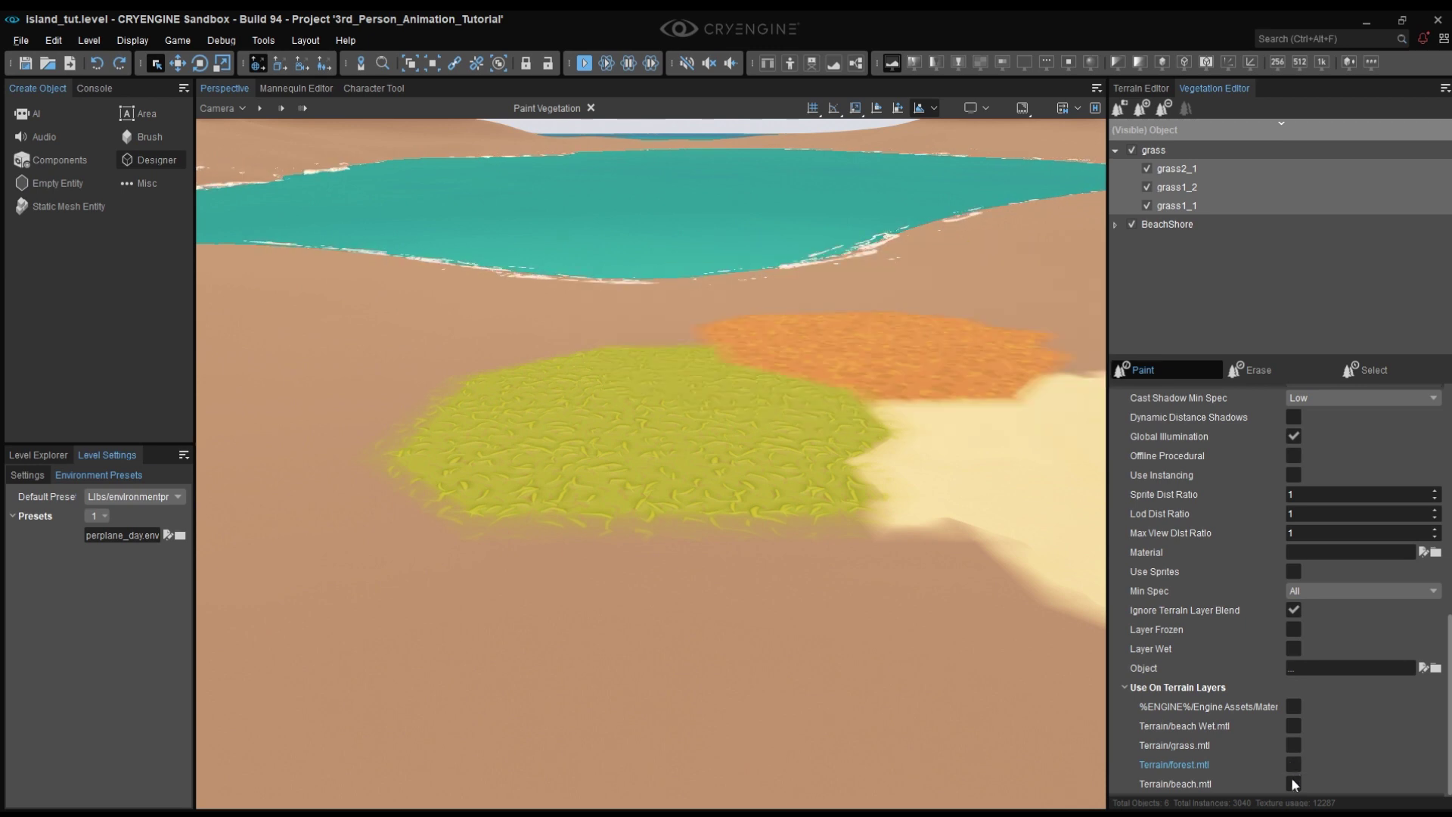
click(1293, 783)
click(1294, 783)
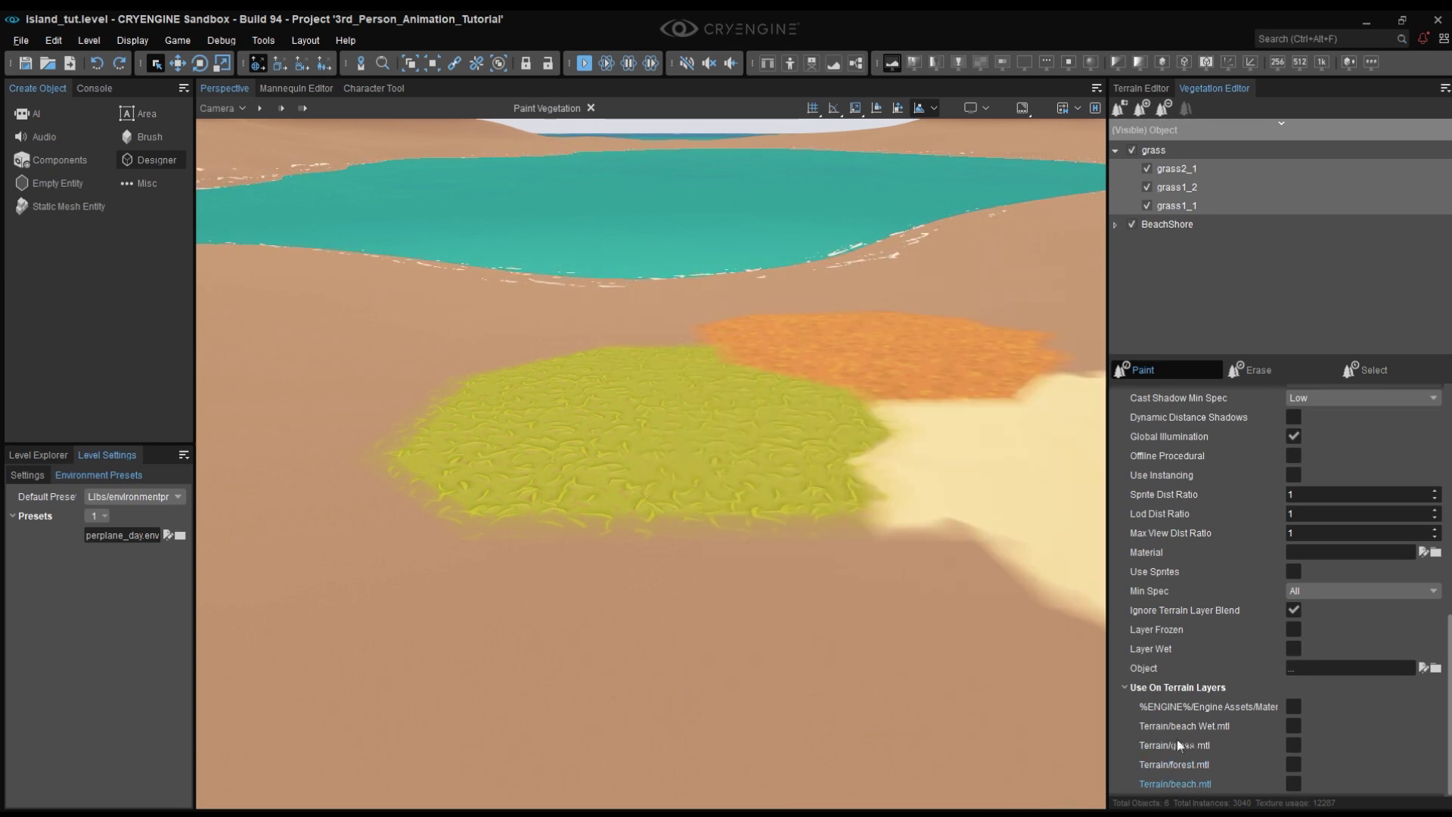
Make the grass objects grow on the Terrain/grass.mtl layer and compare that list with the terrain paint layers.
click(1292, 744)
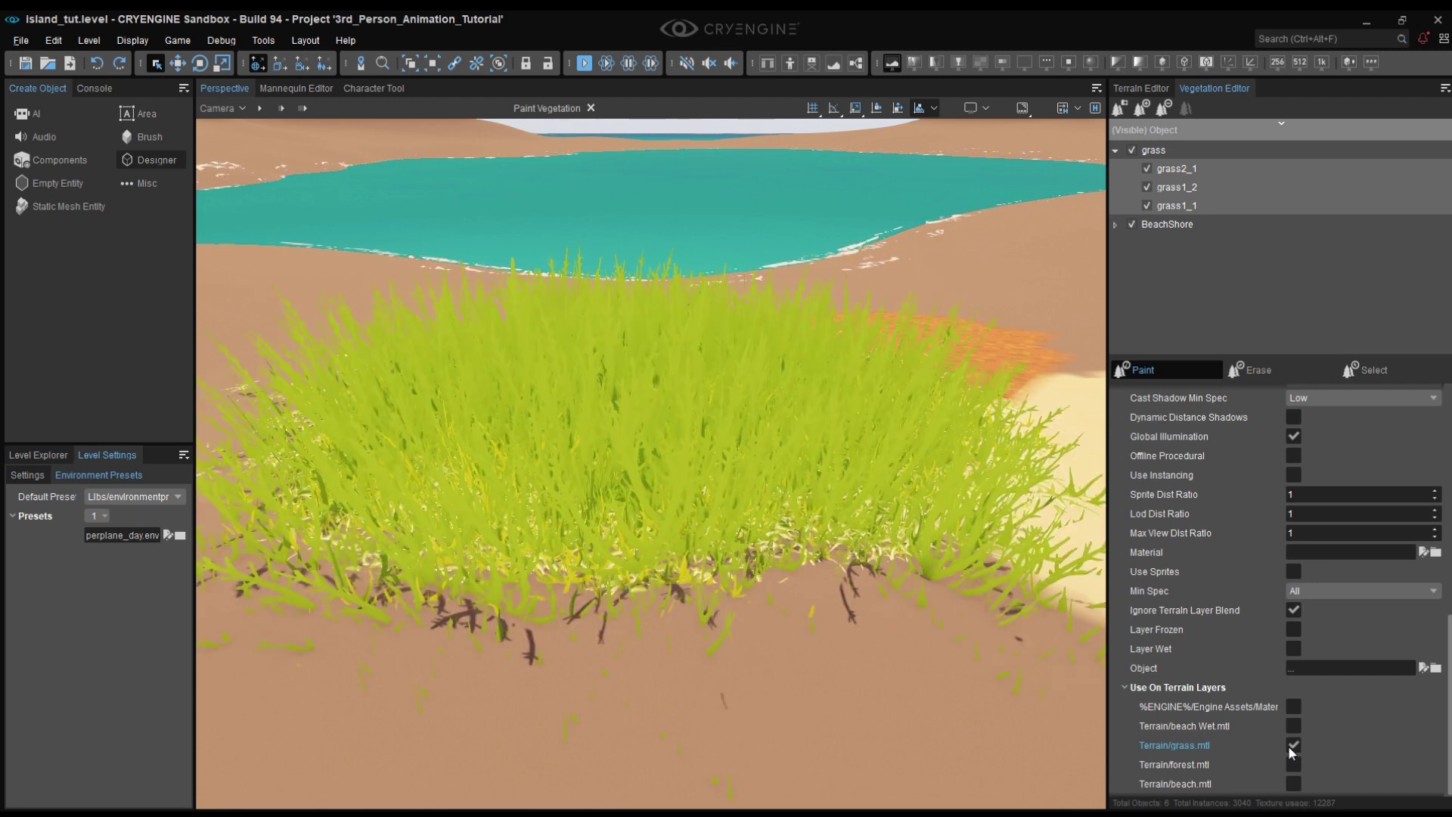
key(d)
right_drag(957, 648, 938, 568)
click(1142, 89)
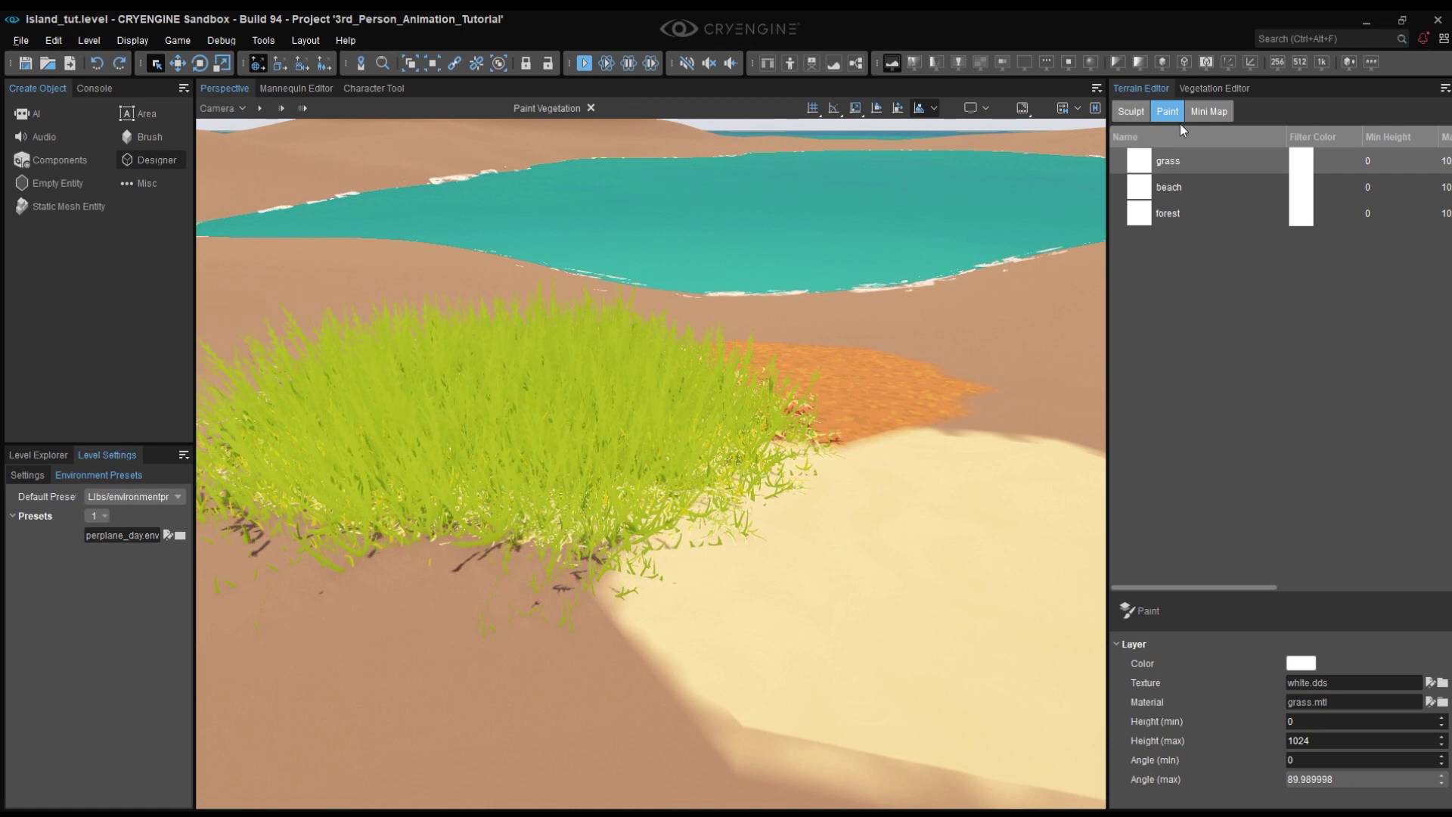
click(1202, 88)
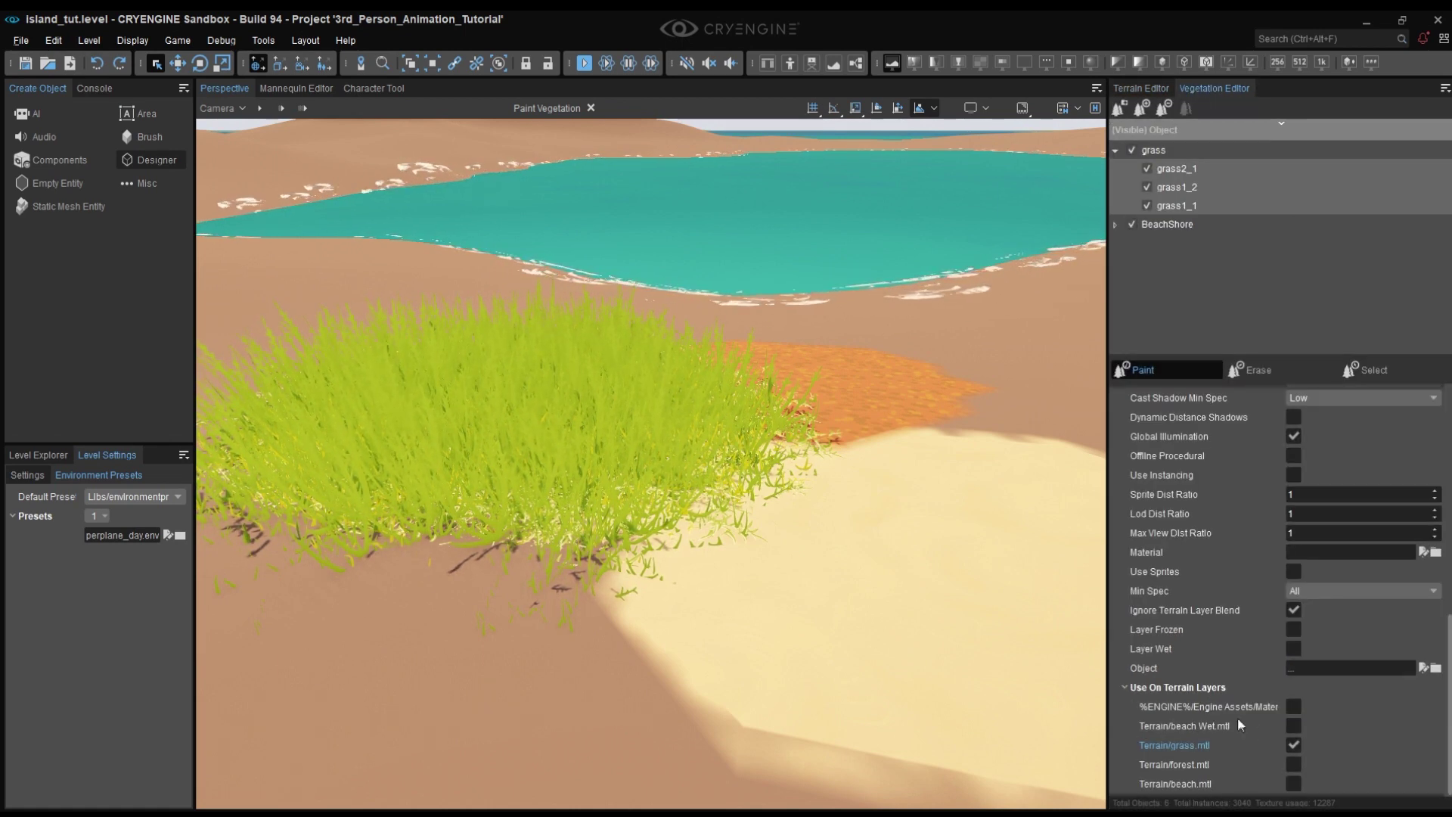
click(1141, 89)
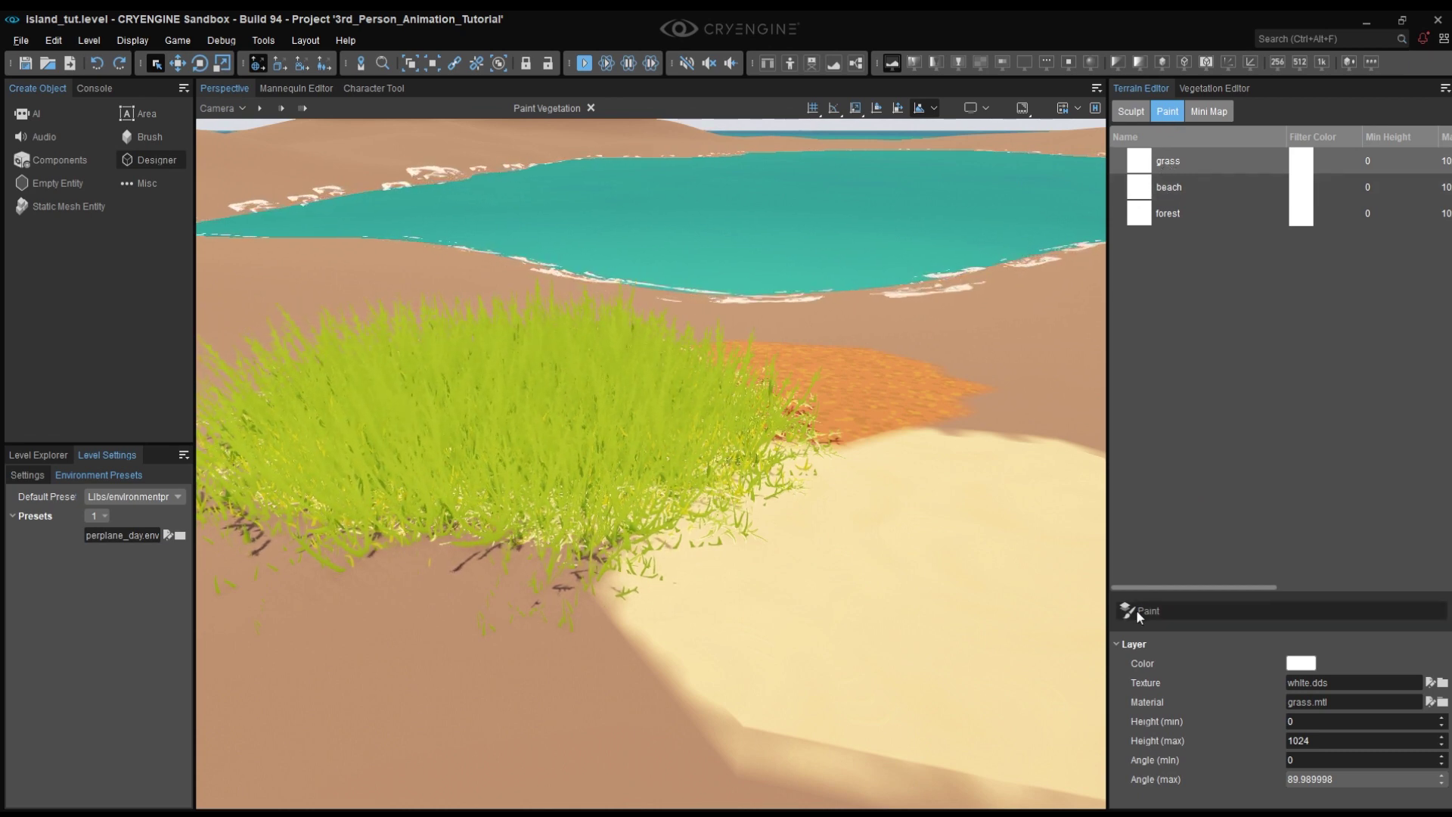
Extend the grass terrain layer by painting more ground around the existing grass patch.
click(1165, 609)
key(s)
mouse_move(666, 529)
right_down()
mouse_move(643, 556)
mouse_move(703, 598)
mouse_move(697, 542)
right_up()
mouse_move(697, 541)
mouse_down()
mouse_move(647, 458)
mouse_move(502, 376)
mouse_move(583, 519)
mouse_move(506, 366)
mouse_move(546, 416)
mouse_up()
right_drag(546, 424, 424, 442)
key(d)
key(w)
mouse_move(662, 468)
right_down()
mouse_move(613, 530)
mouse_move(656, 422)
mouse_move(662, 464)
right_up()
key(d)
key(s)
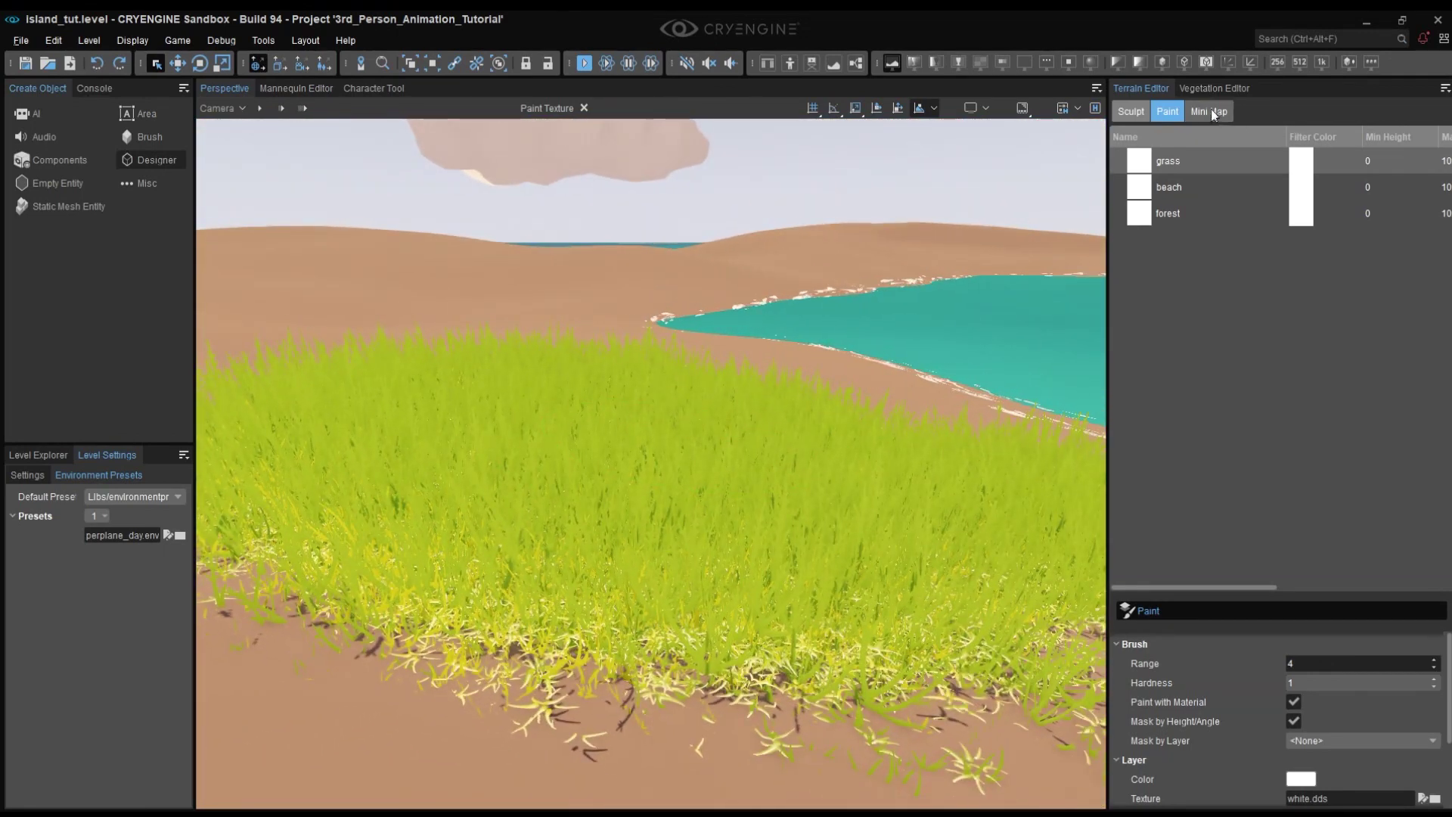
Set the grass objects' density to 5 and inspect the grass patches.
click(1192, 86)
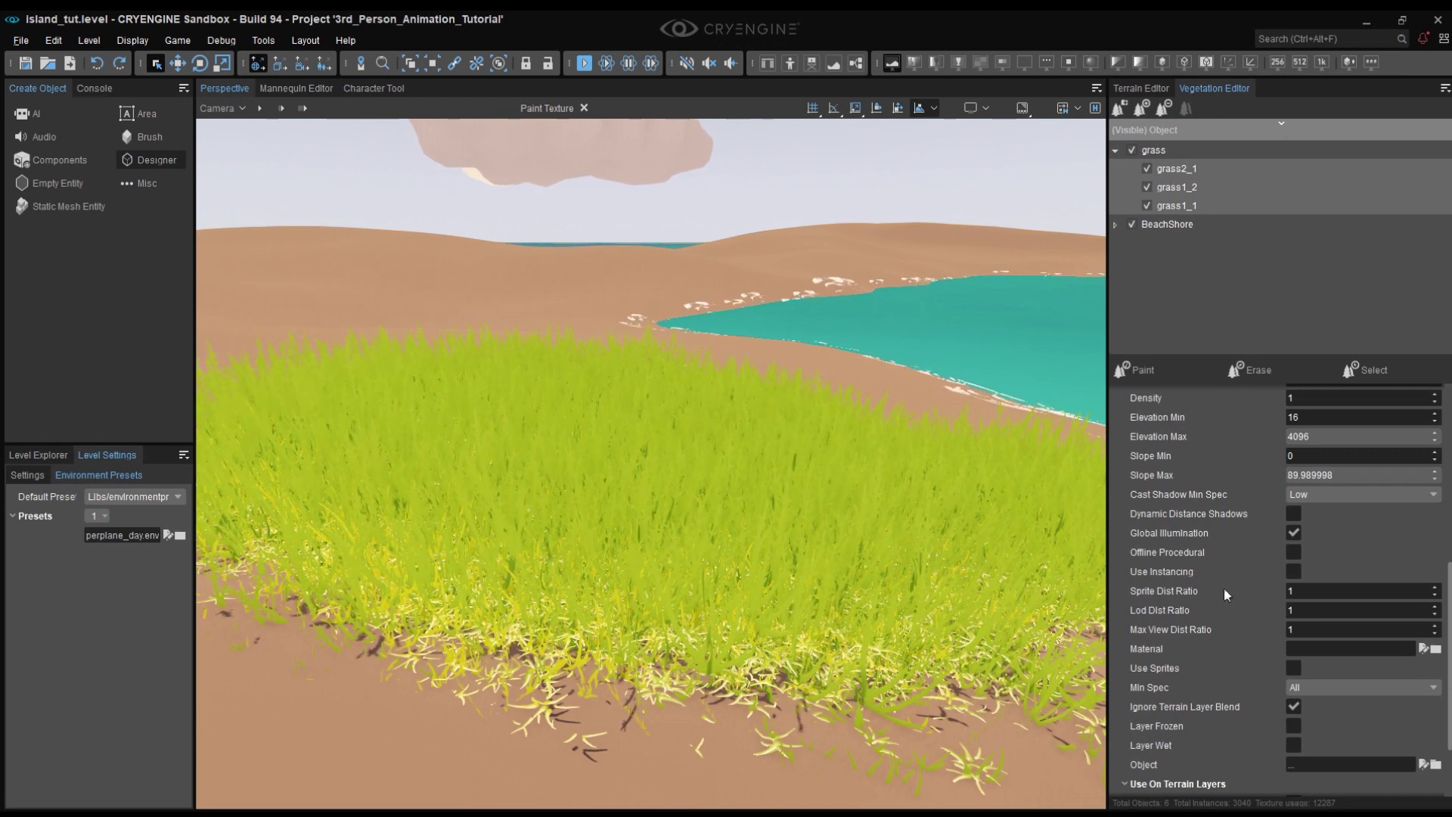
scroll(1242, 589, up, 2)
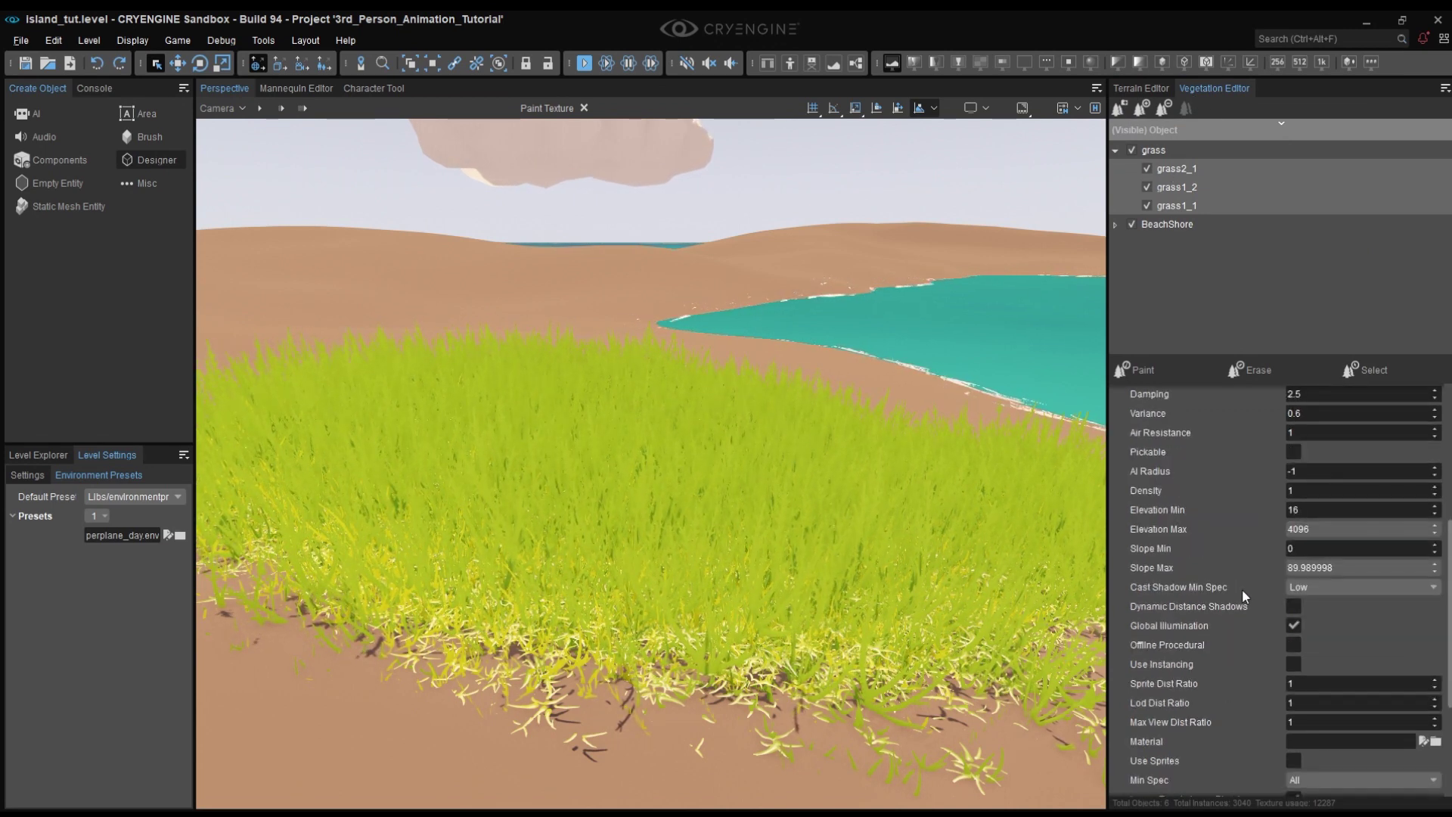
click(1301, 488)
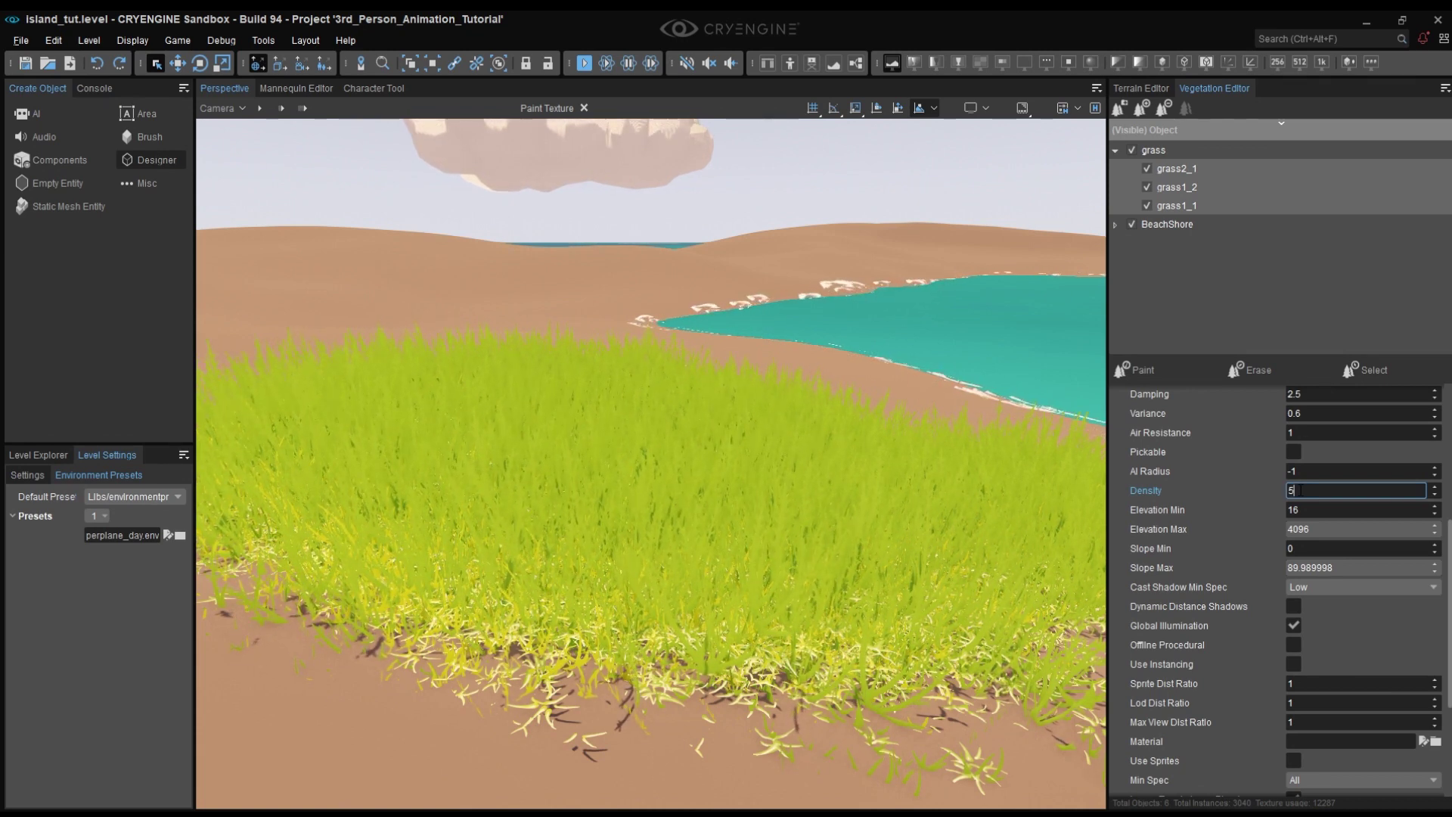
key(Return)
right_drag(839, 616, 863, 681)
key(w)
key(w)
right_drag(772, 605, 755, 576)
key(s)
key(d)
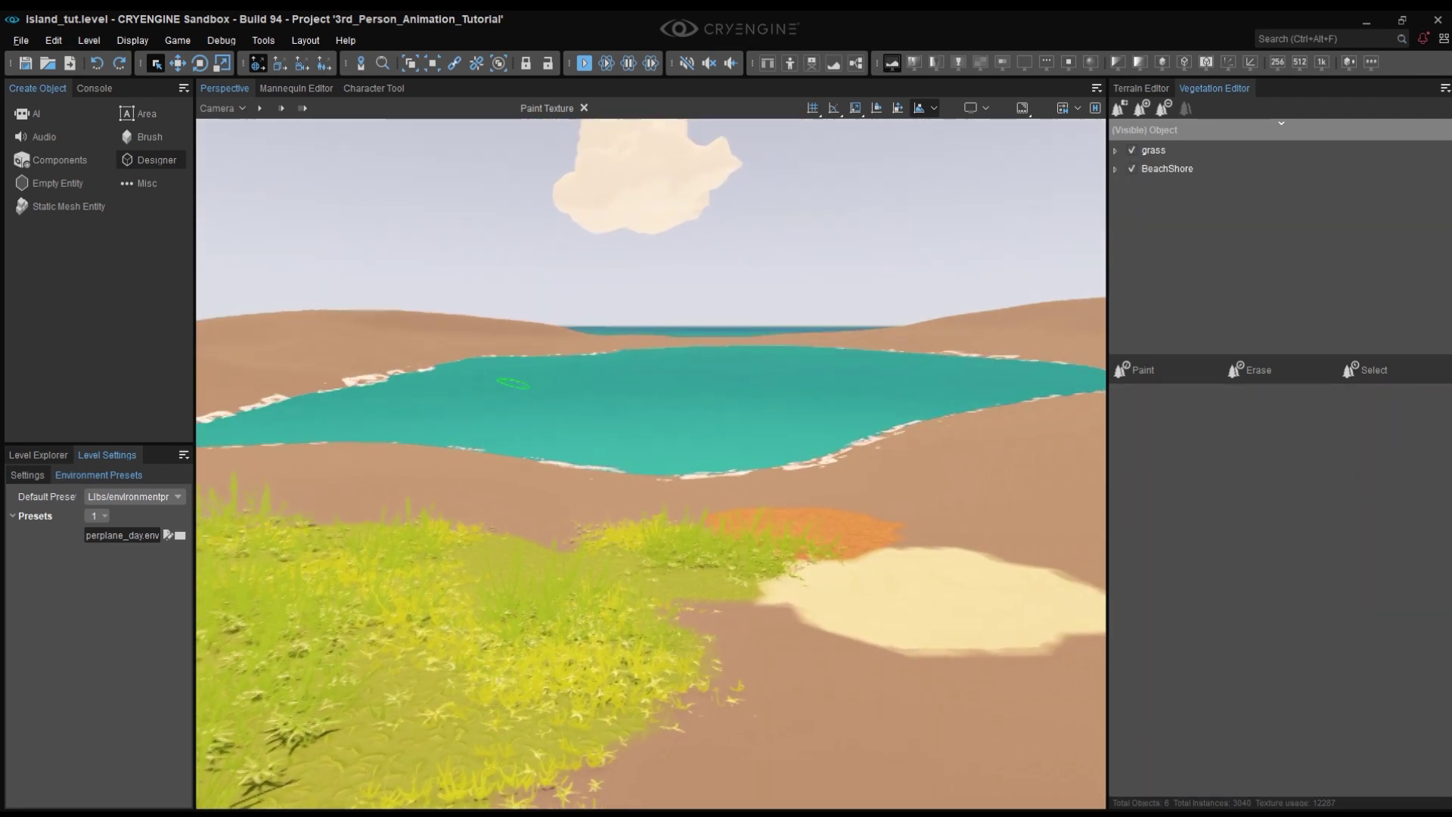
Create a new vegetation group named forest.
right_drag(892, 397, 813, 419)
right_click(1175, 207)
click(1216, 231)
double_click(1163, 169)
text(forest)
key(Return)
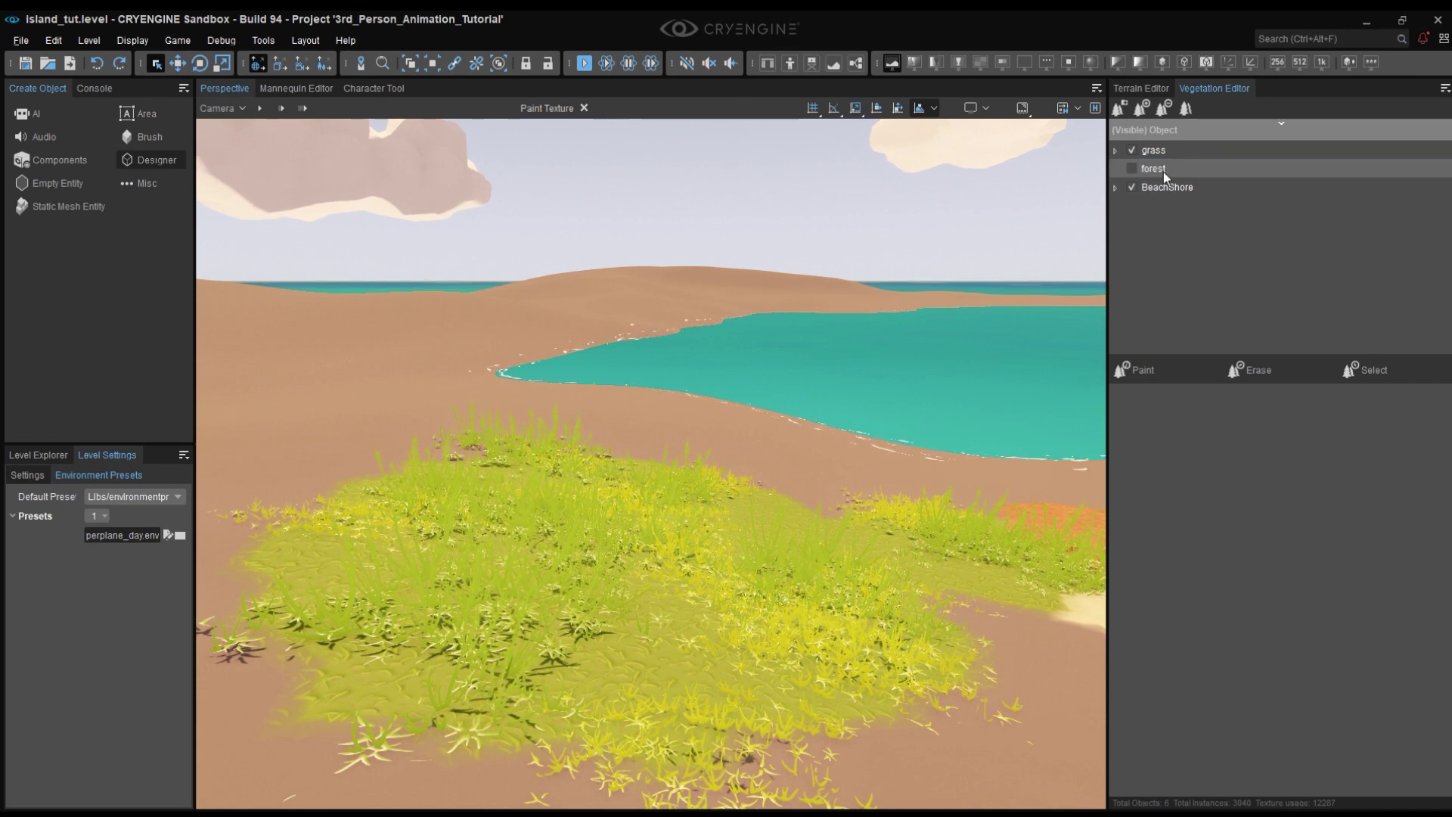
Add tree_forest_2, tree_forest_s_1 and bush_forest_1 from the forest assets folder to the forest group and expand it.
right_click(1163, 171)
click(1197, 177)
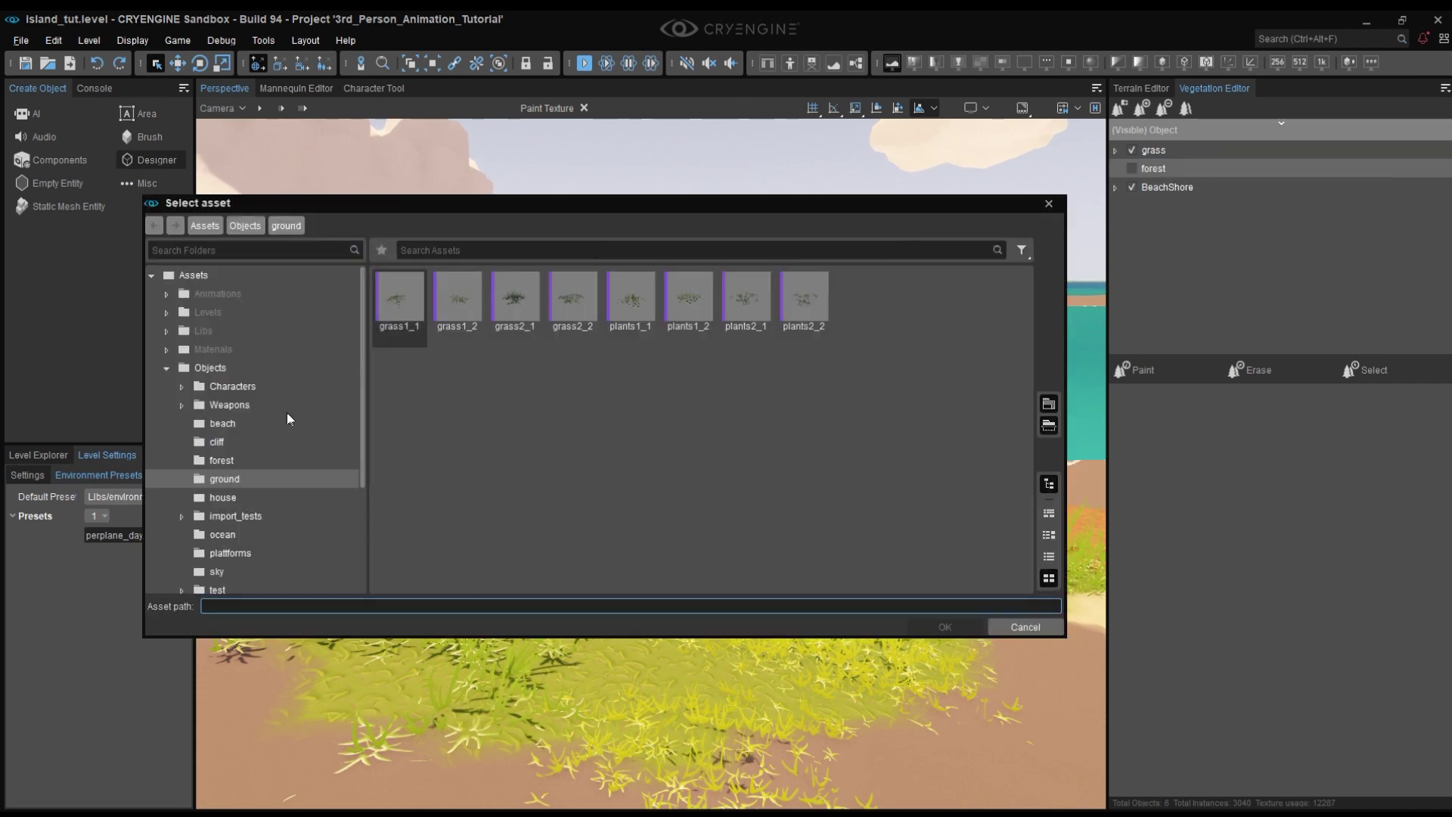
click(227, 460)
click(572, 303)
ctrl+click(627, 304)
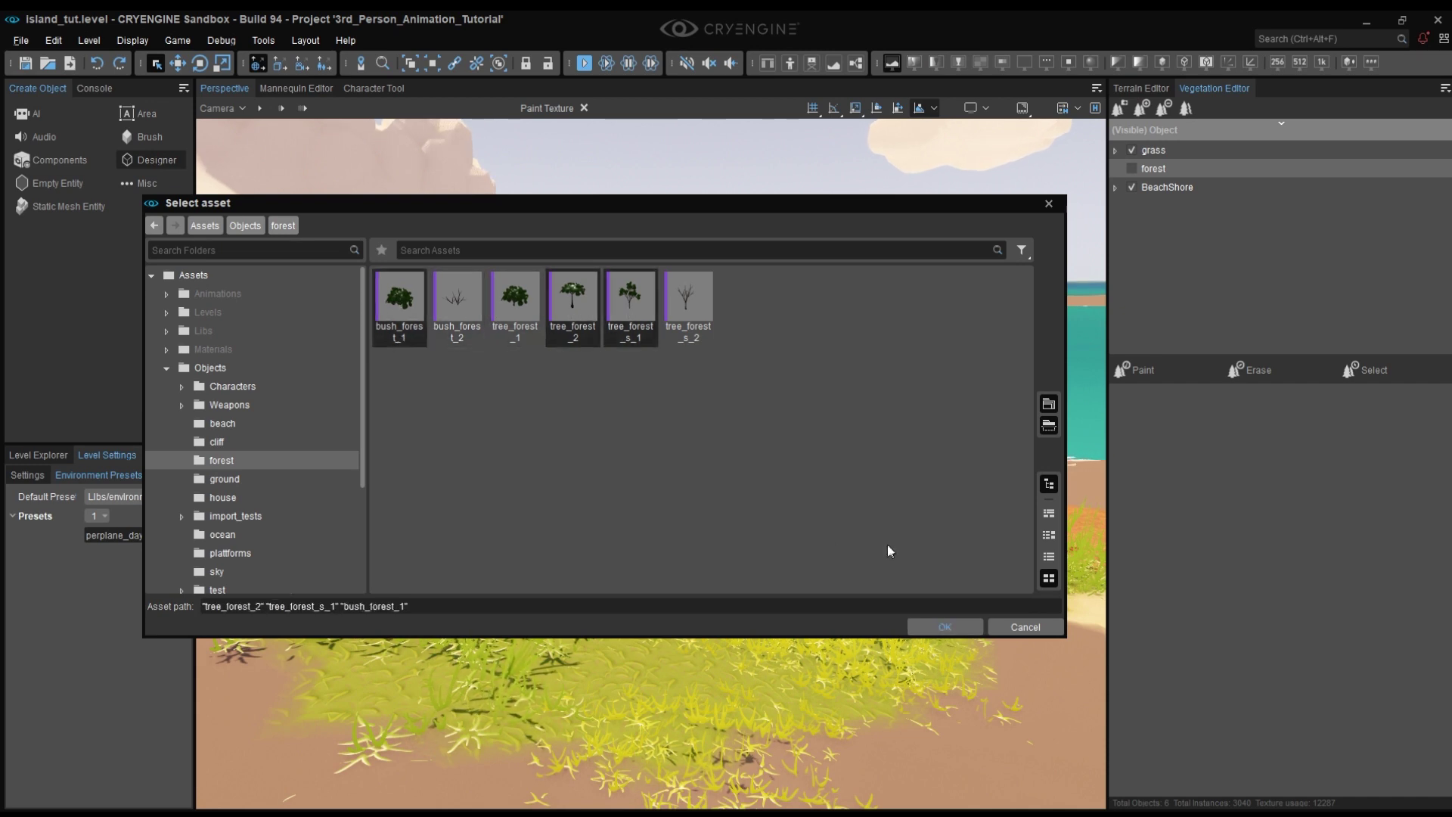
click(938, 627)
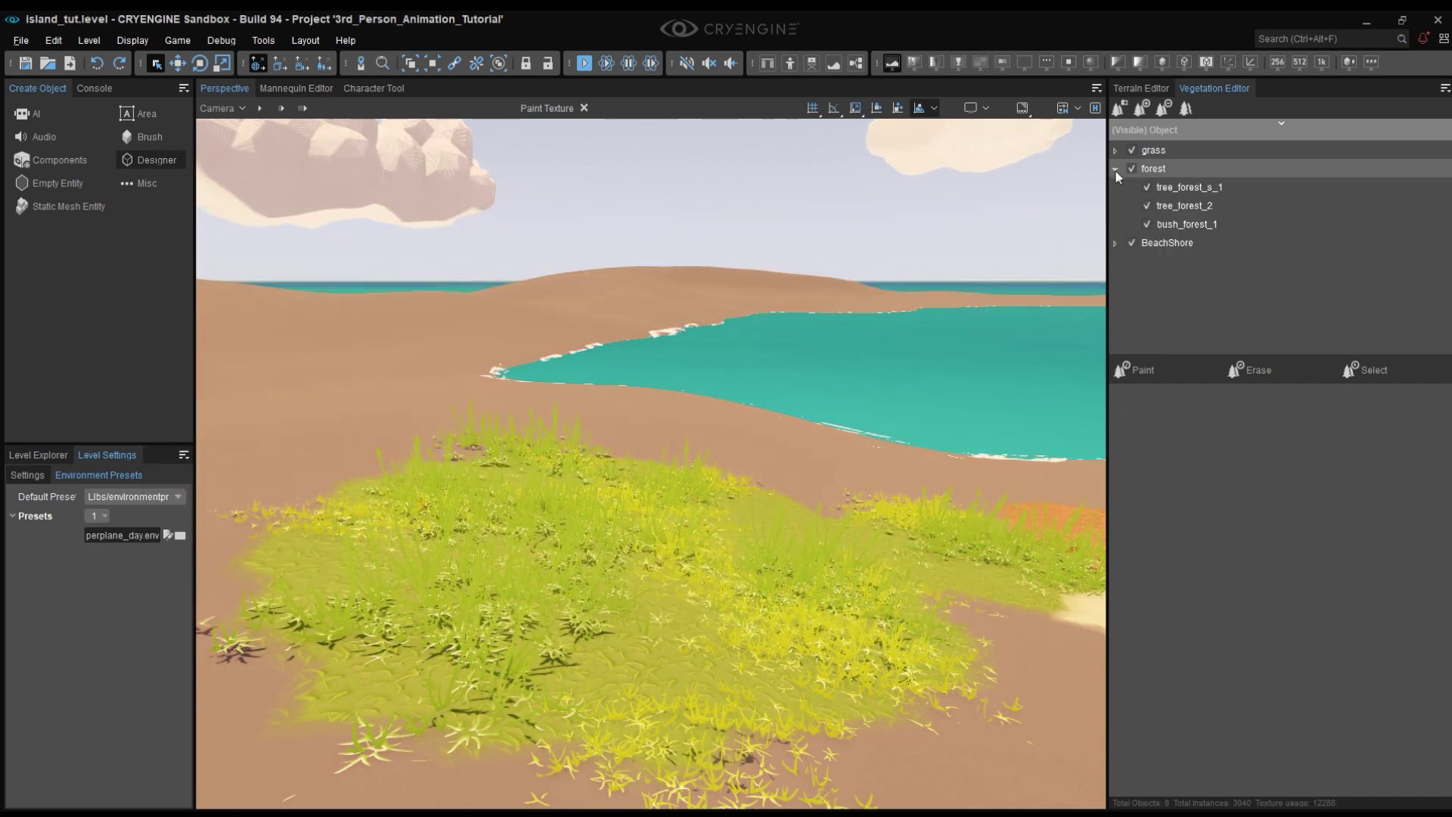
drag(1196, 189, 1184, 228)
click(1180, 266)
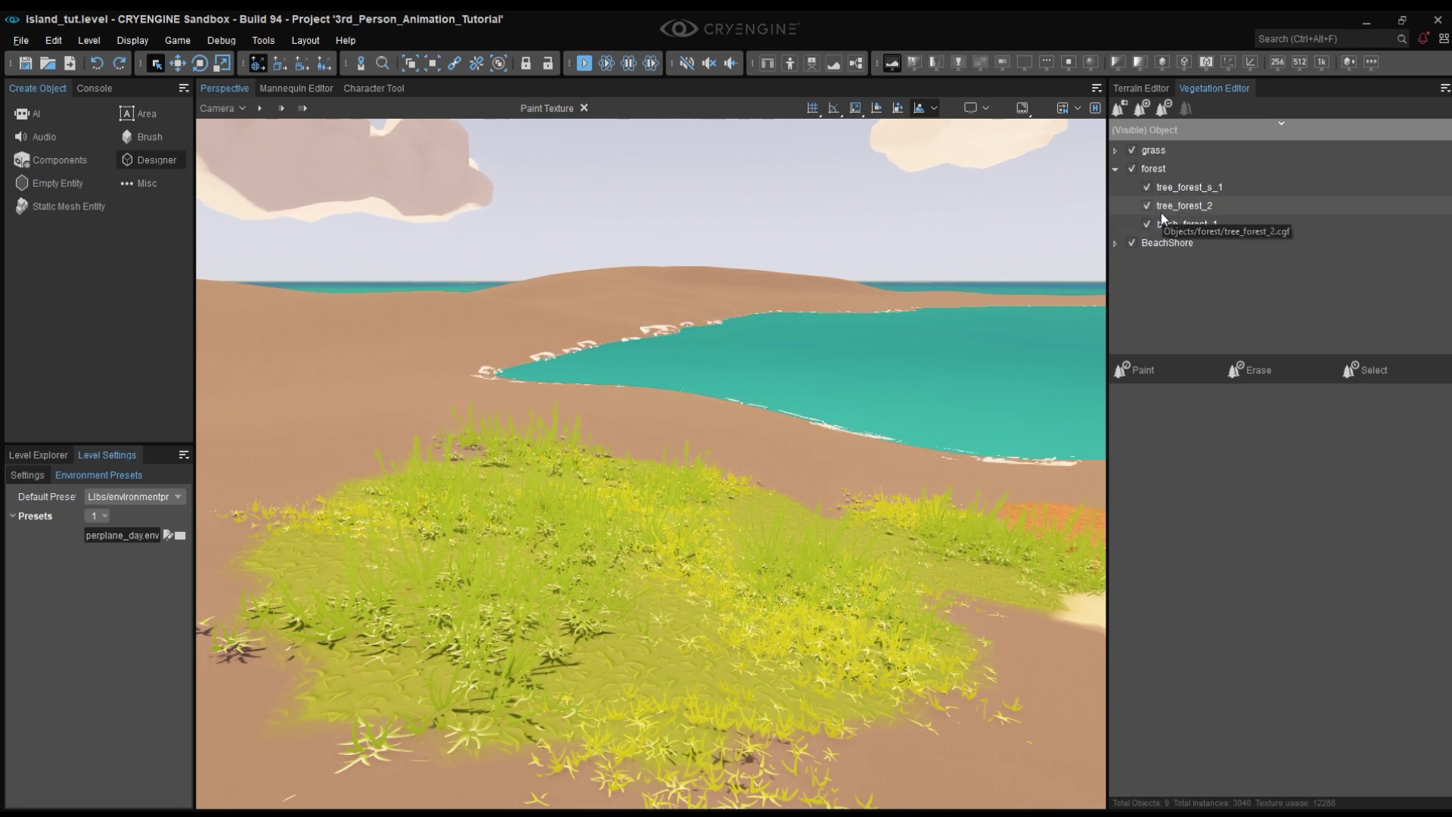
Place one tree_forest_s_1, one tree_forest_2 and one bush_forest_1 on the bare ground beside the grass patch.
click(1176, 189)
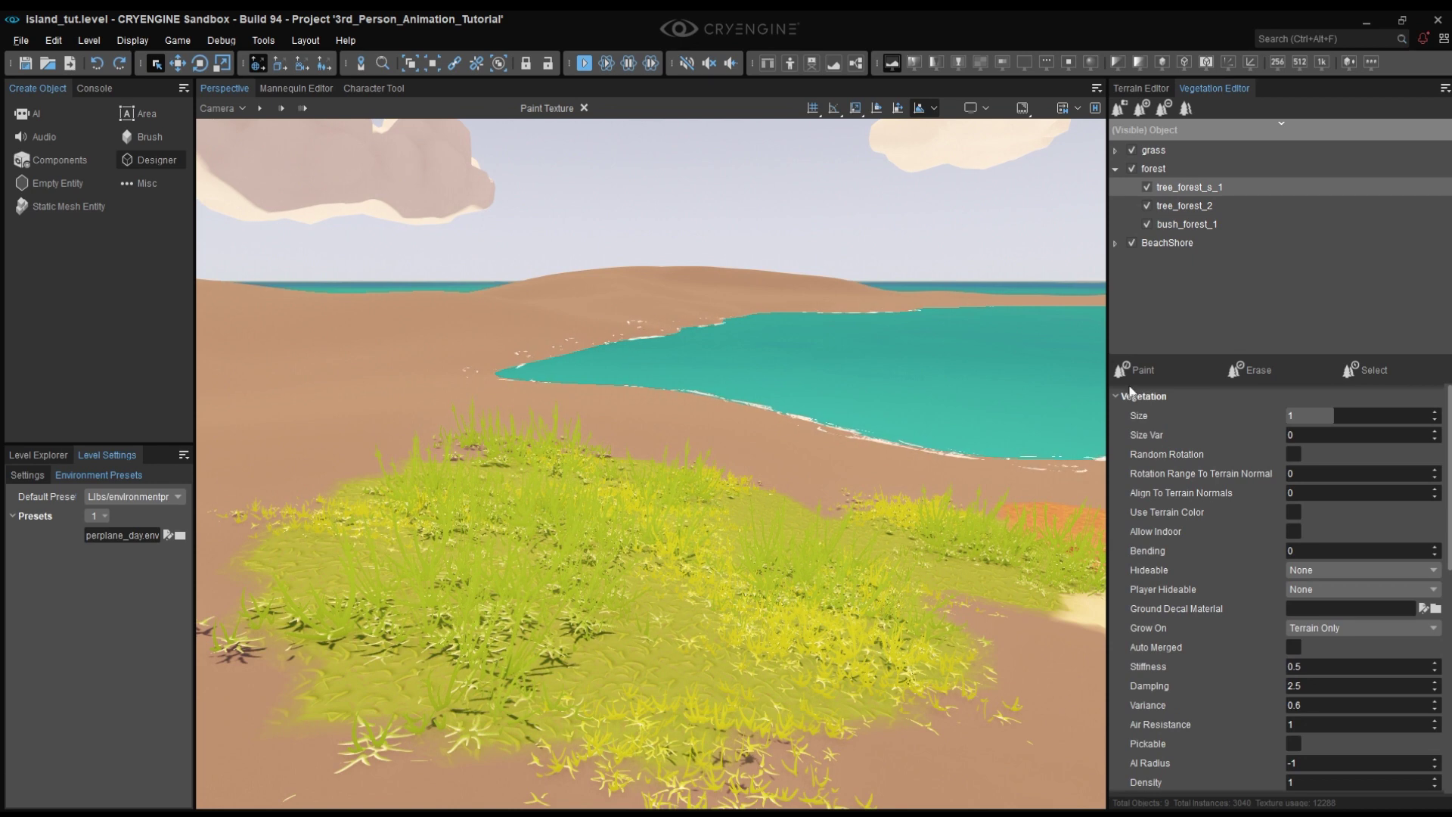
click(1136, 373)
right_drag(824, 401, 800, 419)
click(525, 442)
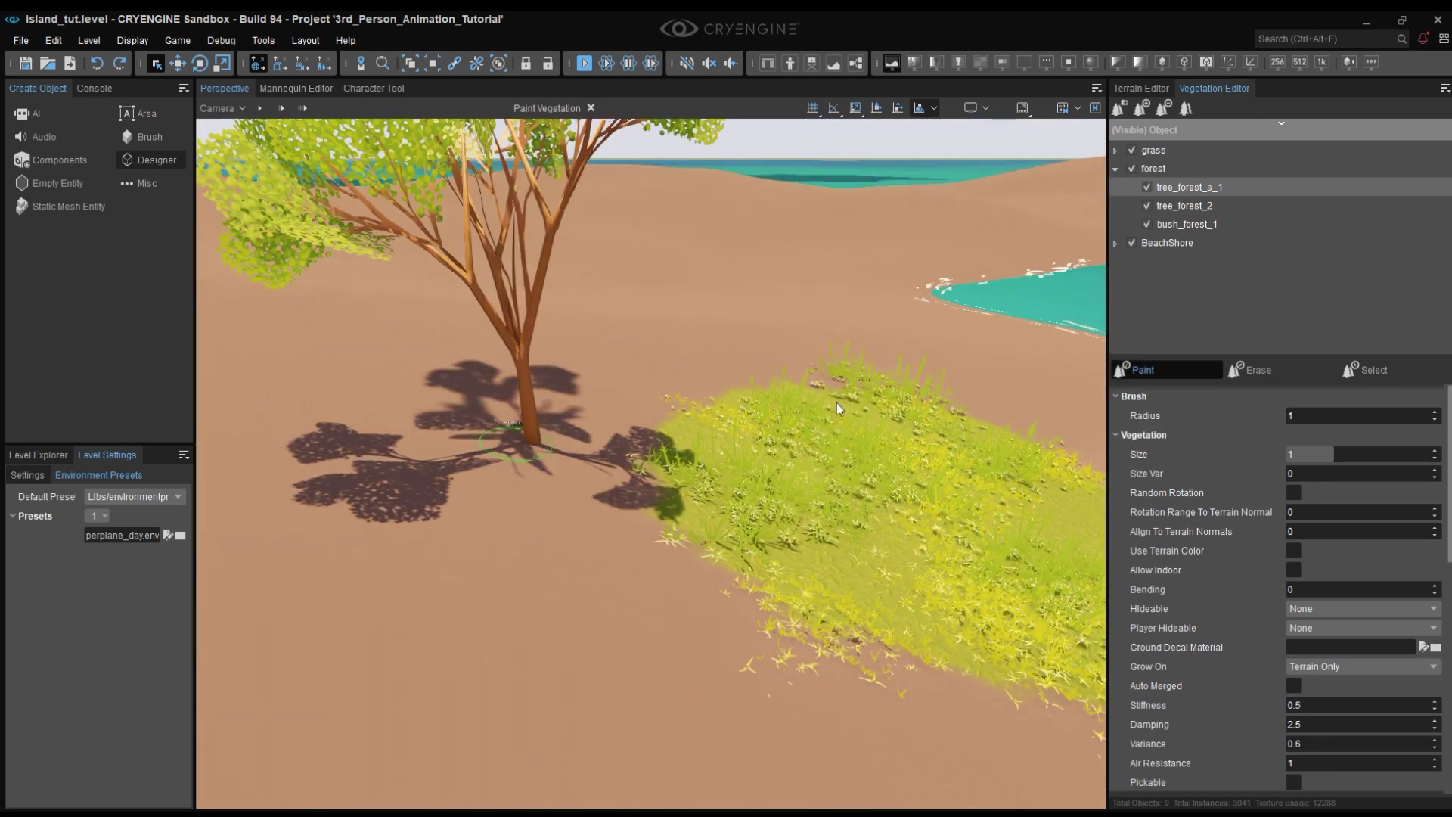
click(1165, 205)
click(614, 364)
click(1185, 224)
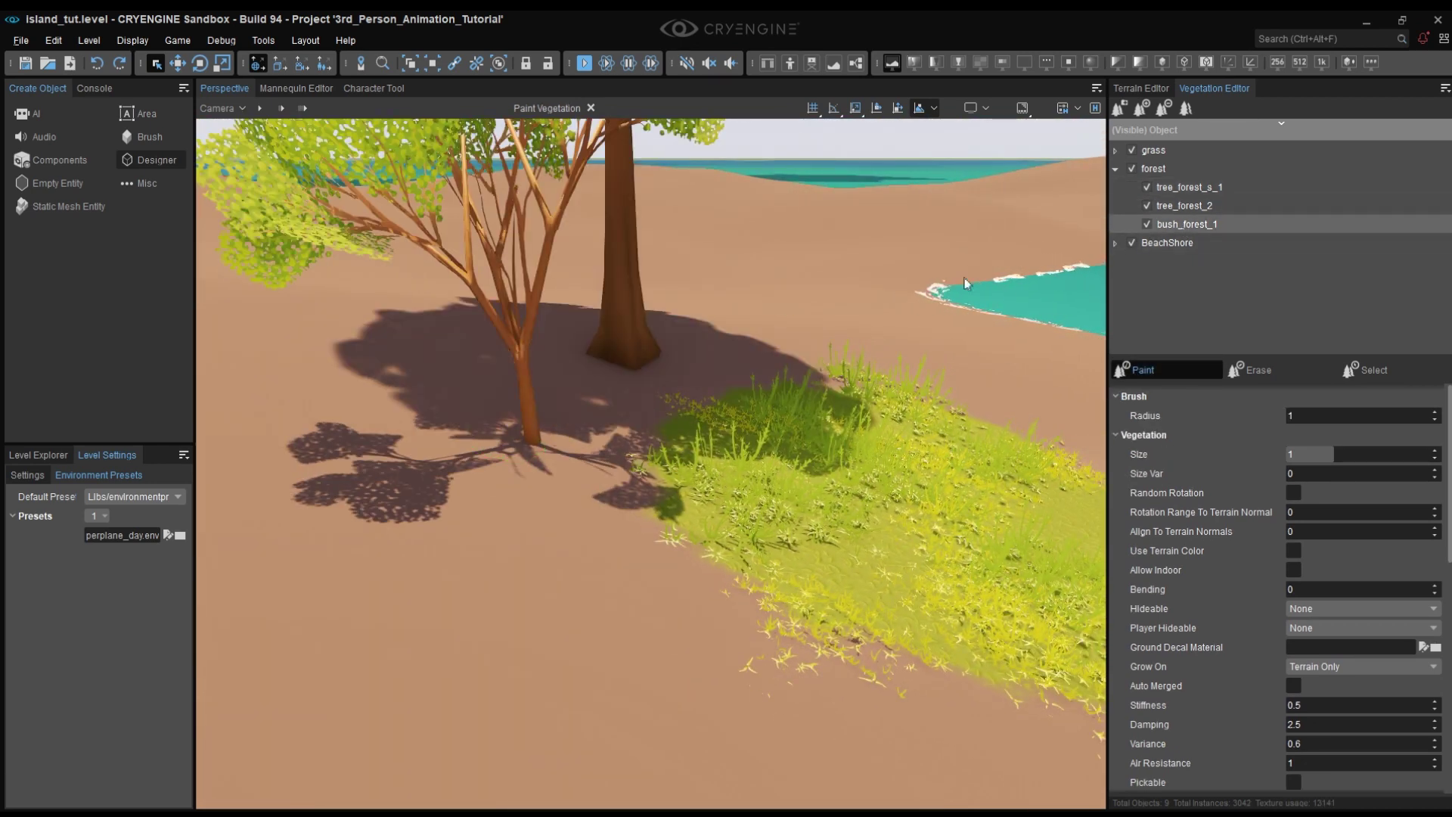
click(367, 392)
key(s)
mouse_move(547, 409)
right_down()
mouse_move(605, 378)
mouse_move(822, 400)
mouse_move(779, 428)
mouse_move(779, 446)
right_up()
key(s)
Give tree_forest_s_1 and tree_forest_2 a size variation of 0.2 and enable their random rotation.
click(1181, 187)
ctrl+click(1179, 205)
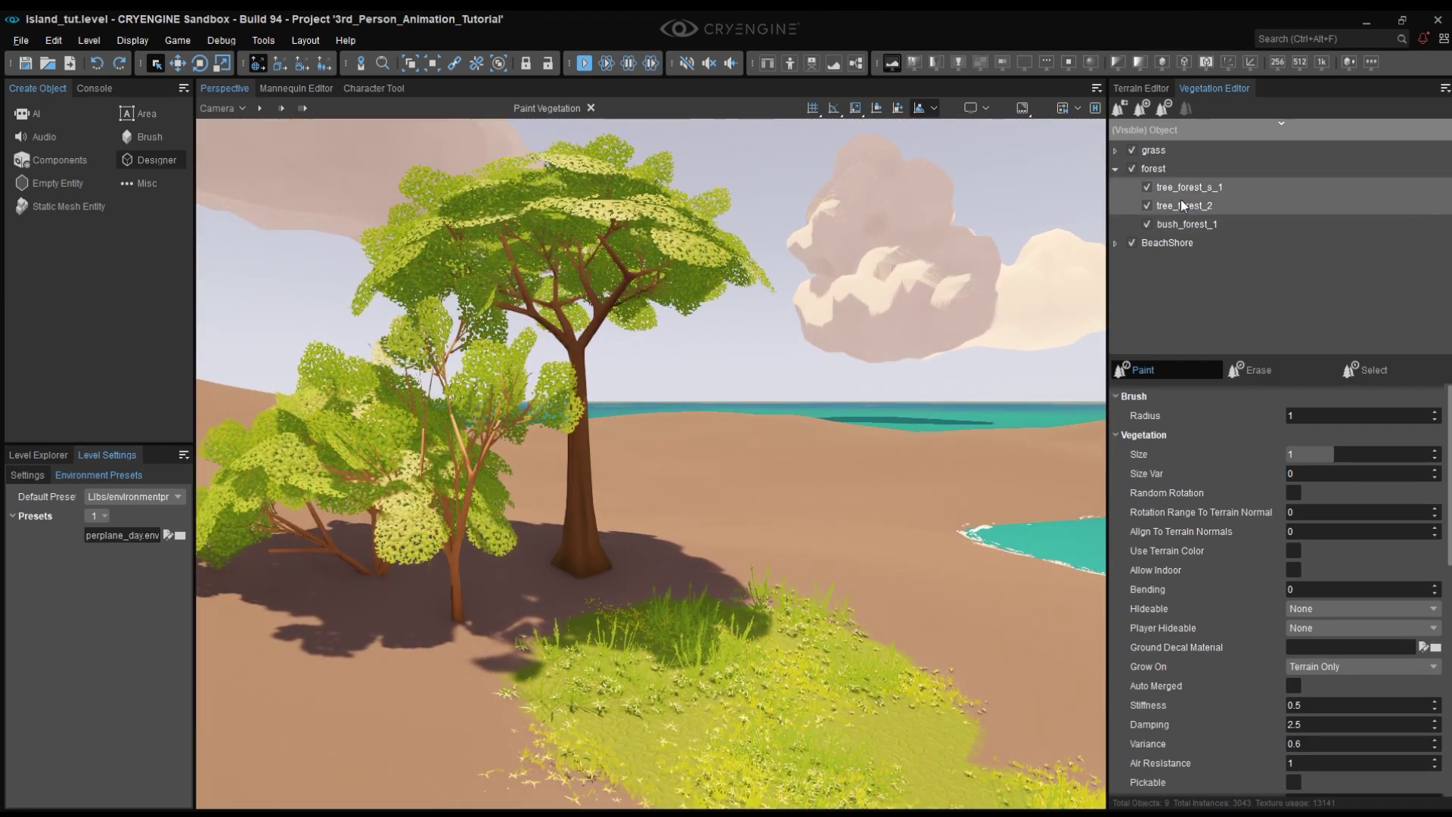
click(1303, 473)
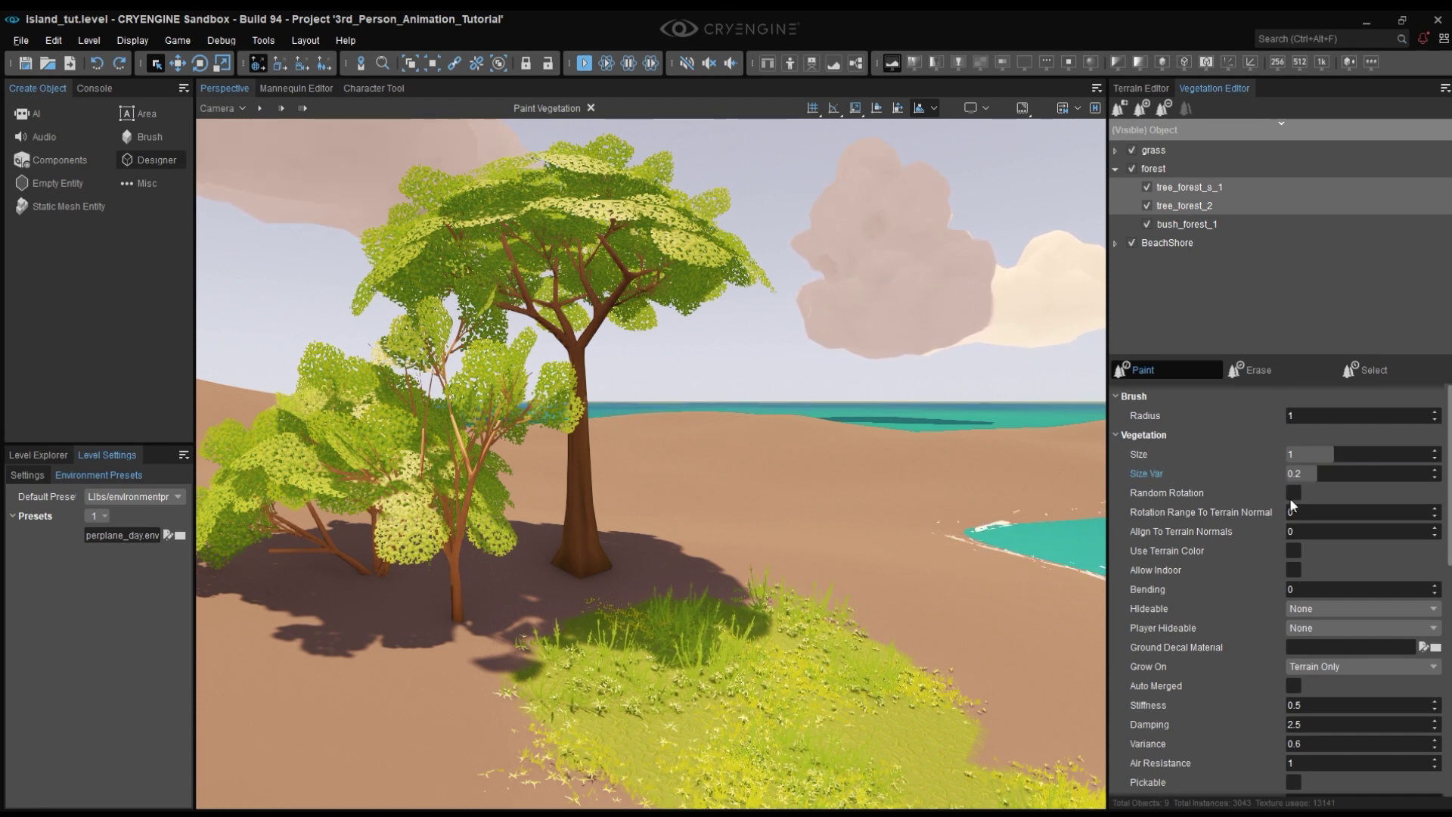
click(1291, 497)
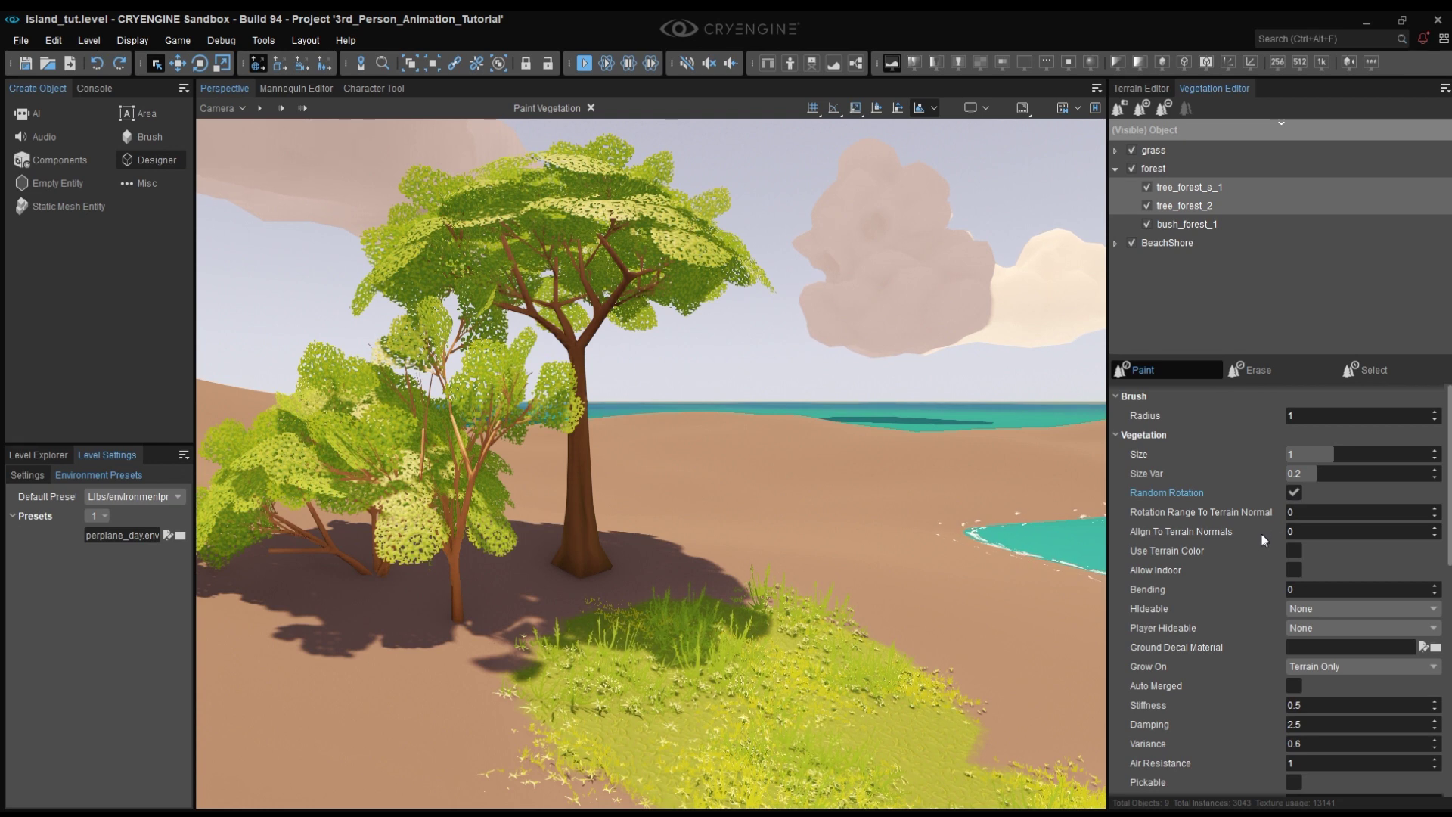
Try bending values of 1 and 9.2 on the two forest trees and inspect how they sway.
click(1295, 591)
text(0.7)
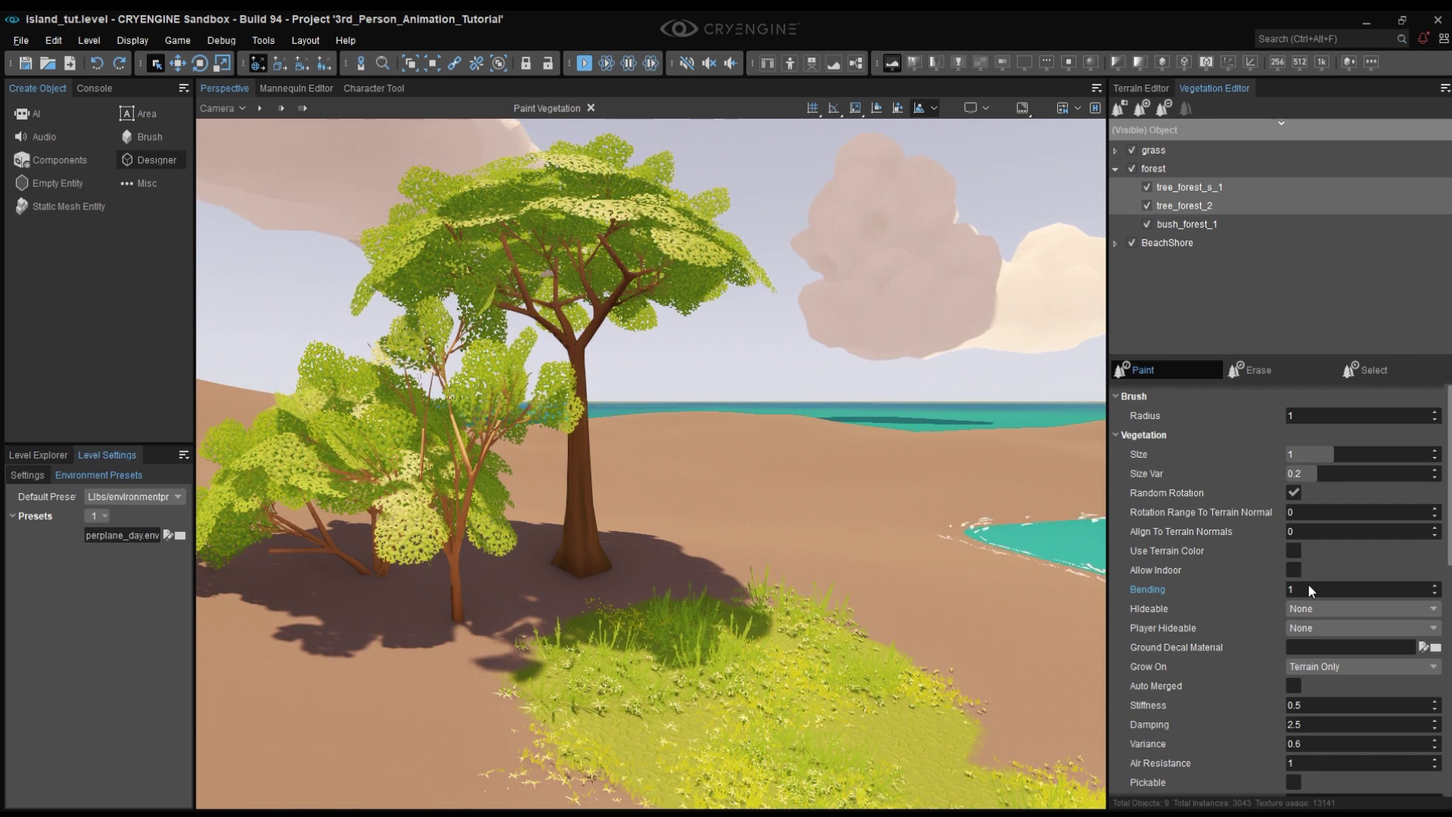
mouse_move(1311, 591)
mouse_down()
mouse_move(1403, 591)
mouse_move(1367, 592)
mouse_up()
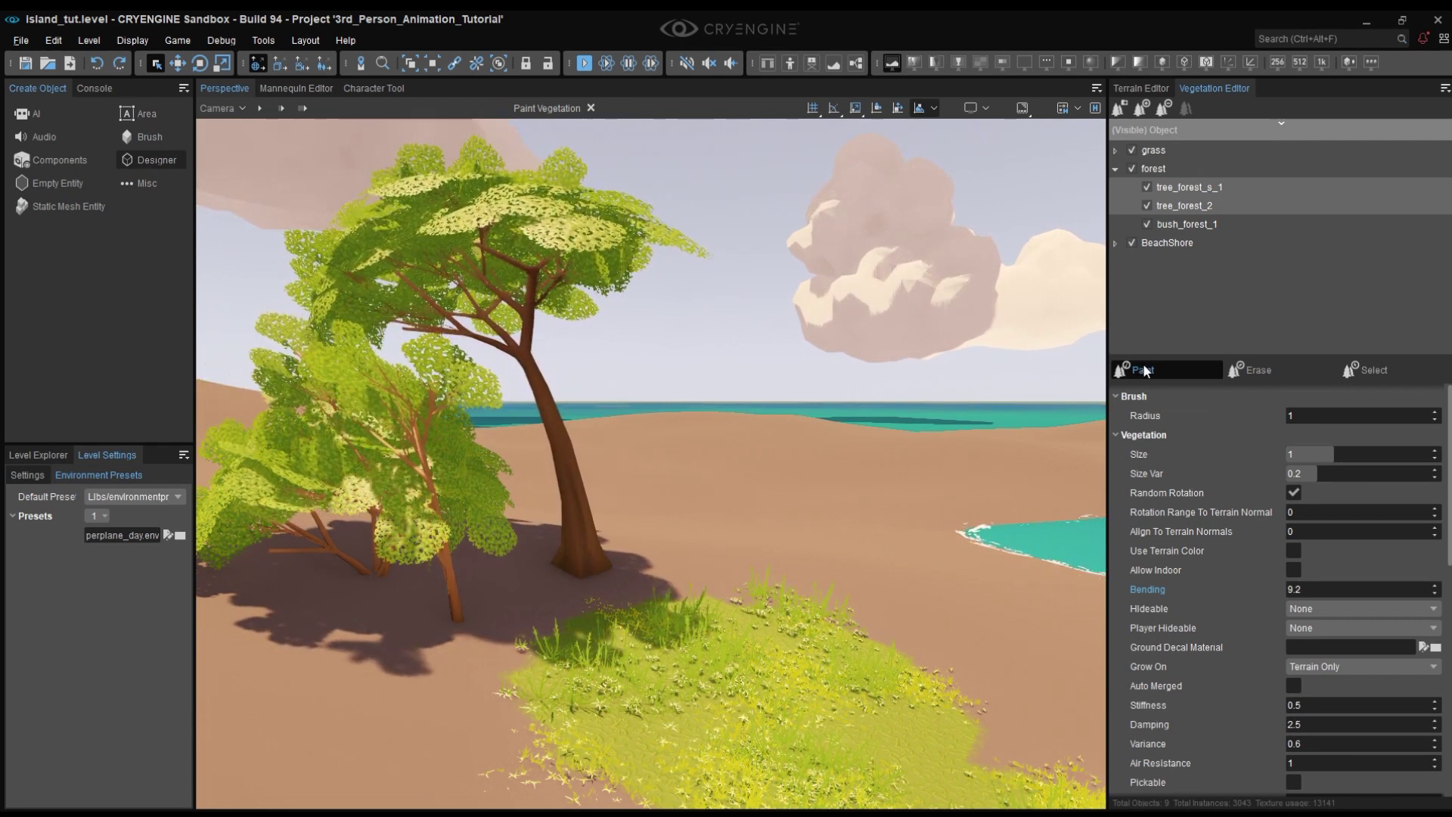
click(1134, 371)
click(1131, 372)
key(d)
mouse_move(680, 529)
right_down()
mouse_move(555, 546)
mouse_move(597, 549)
mouse_move(689, 481)
right_up()
key(a)
Set the bending of the two forest trees to 4 and view them.
double_click(1344, 589)
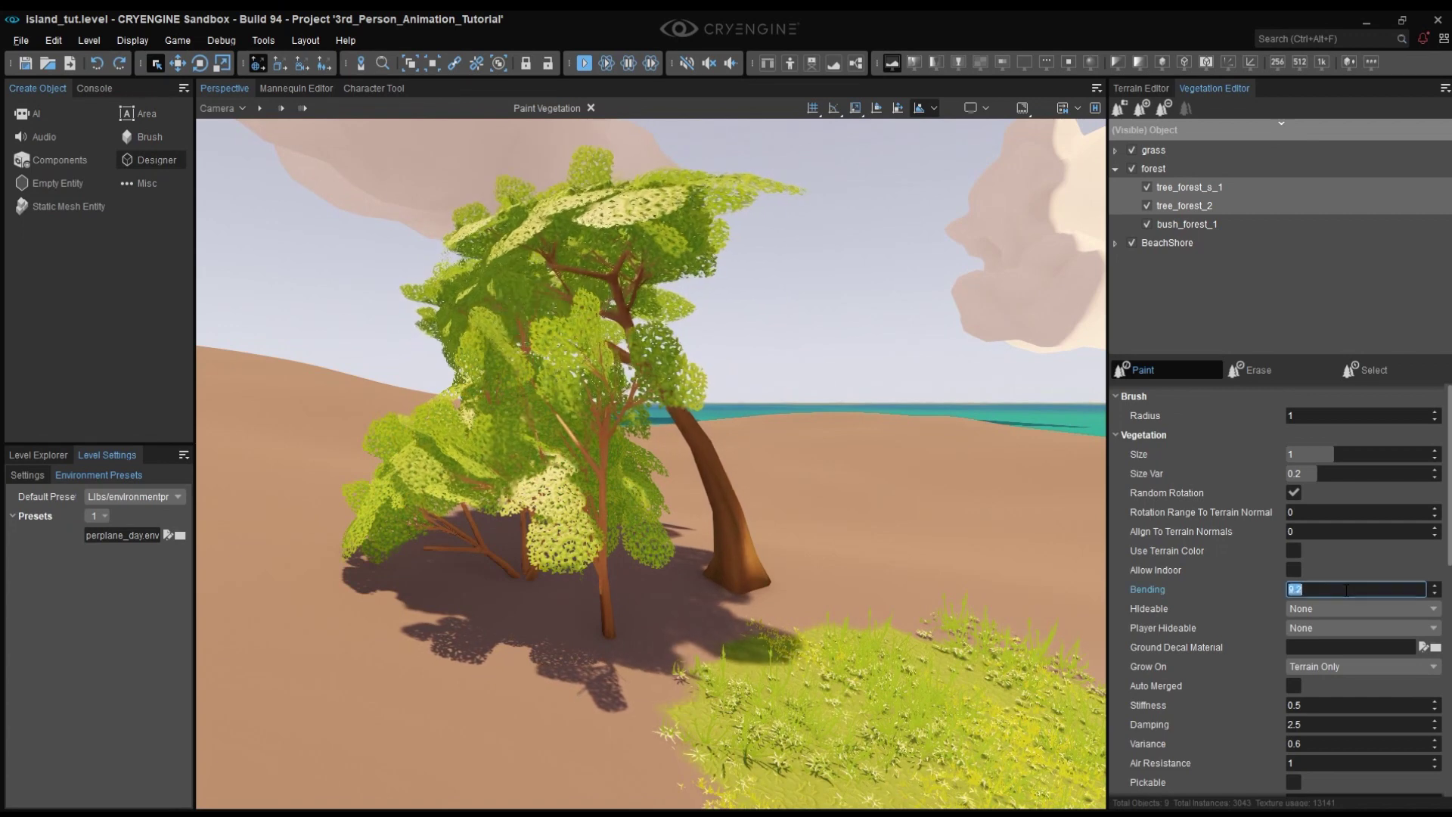
text(4)
key(Return)
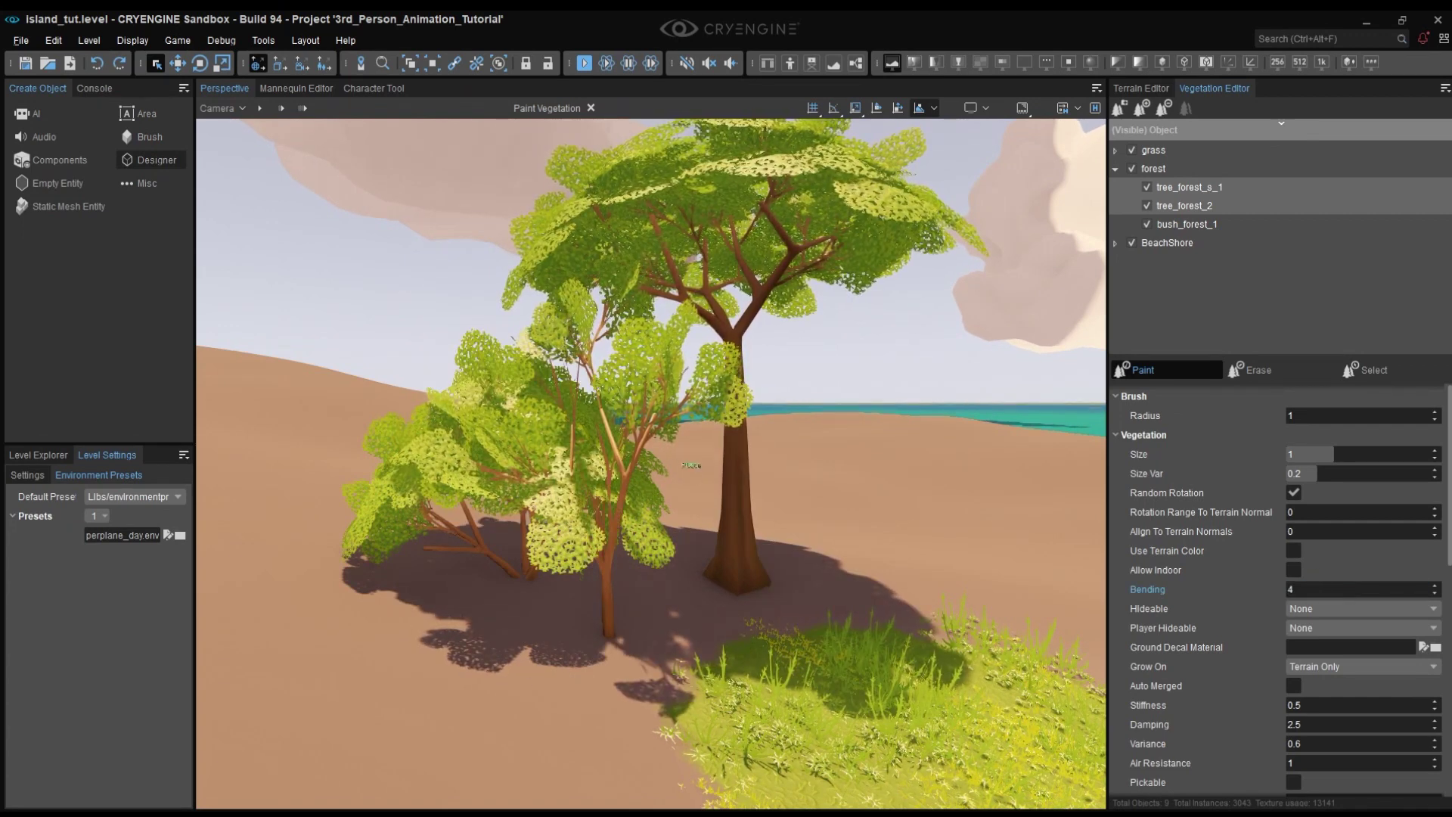
right_drag(675, 492, 695, 457)
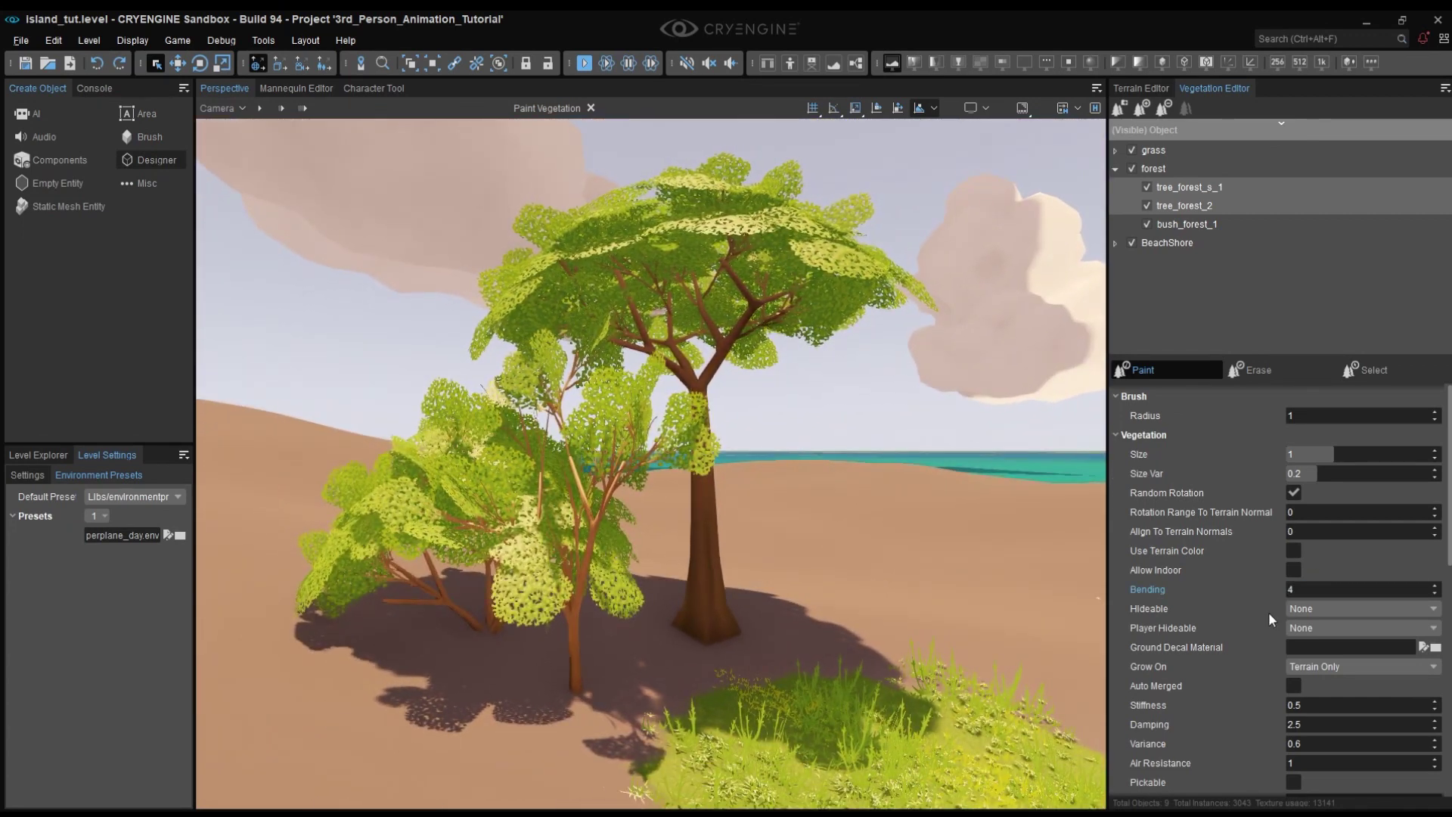
Set the density of the two forest trees to 5 and go to their terrain layer options.
scroll(1250, 614, down, 4)
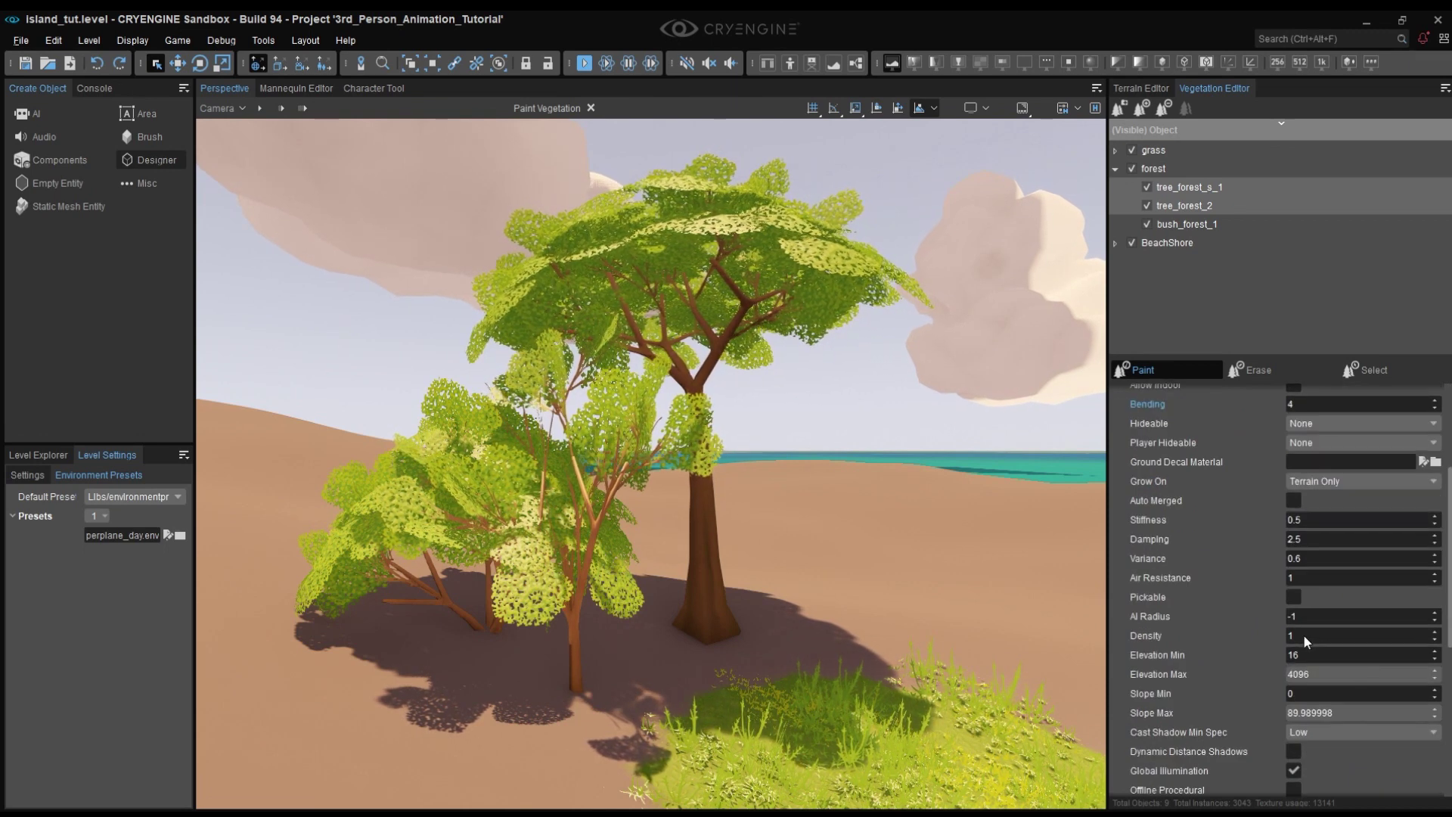
click(1304, 634)
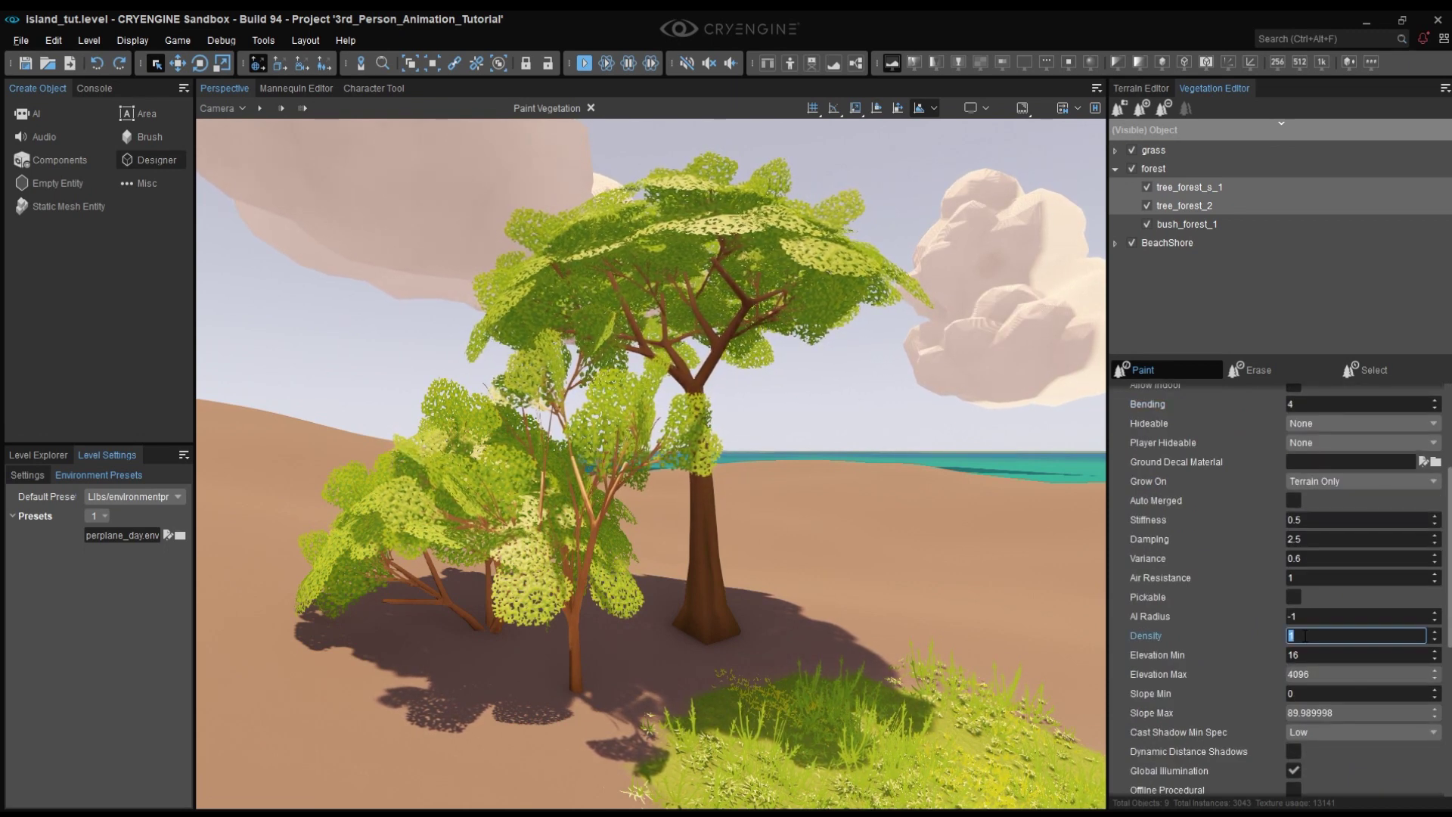
text(5)
scroll(1204, 643, down, 6)
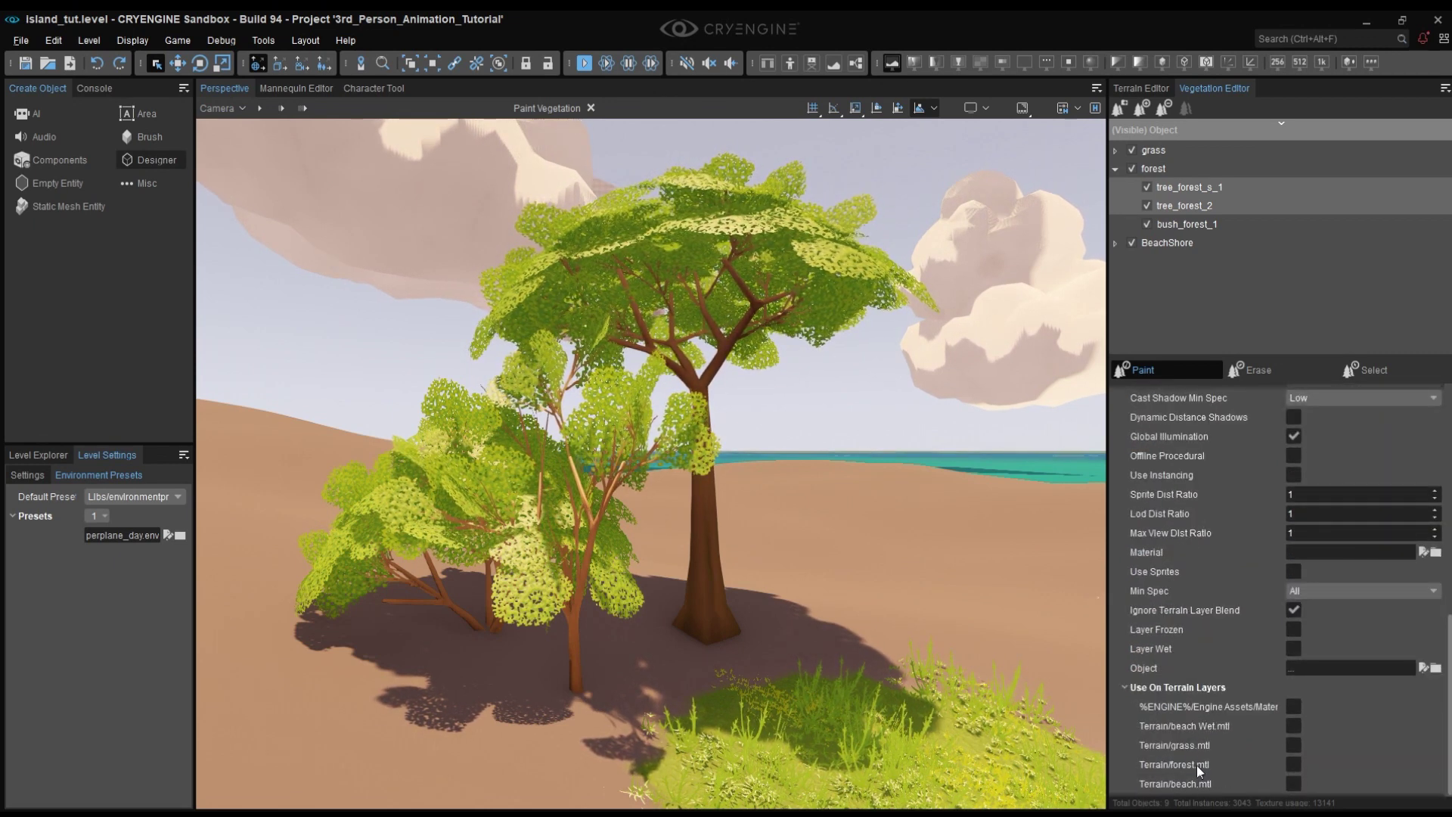
Make the two selected forest trees grow on the Terrain/forest.mtl layer and look around the planted trees.
click(1293, 764)
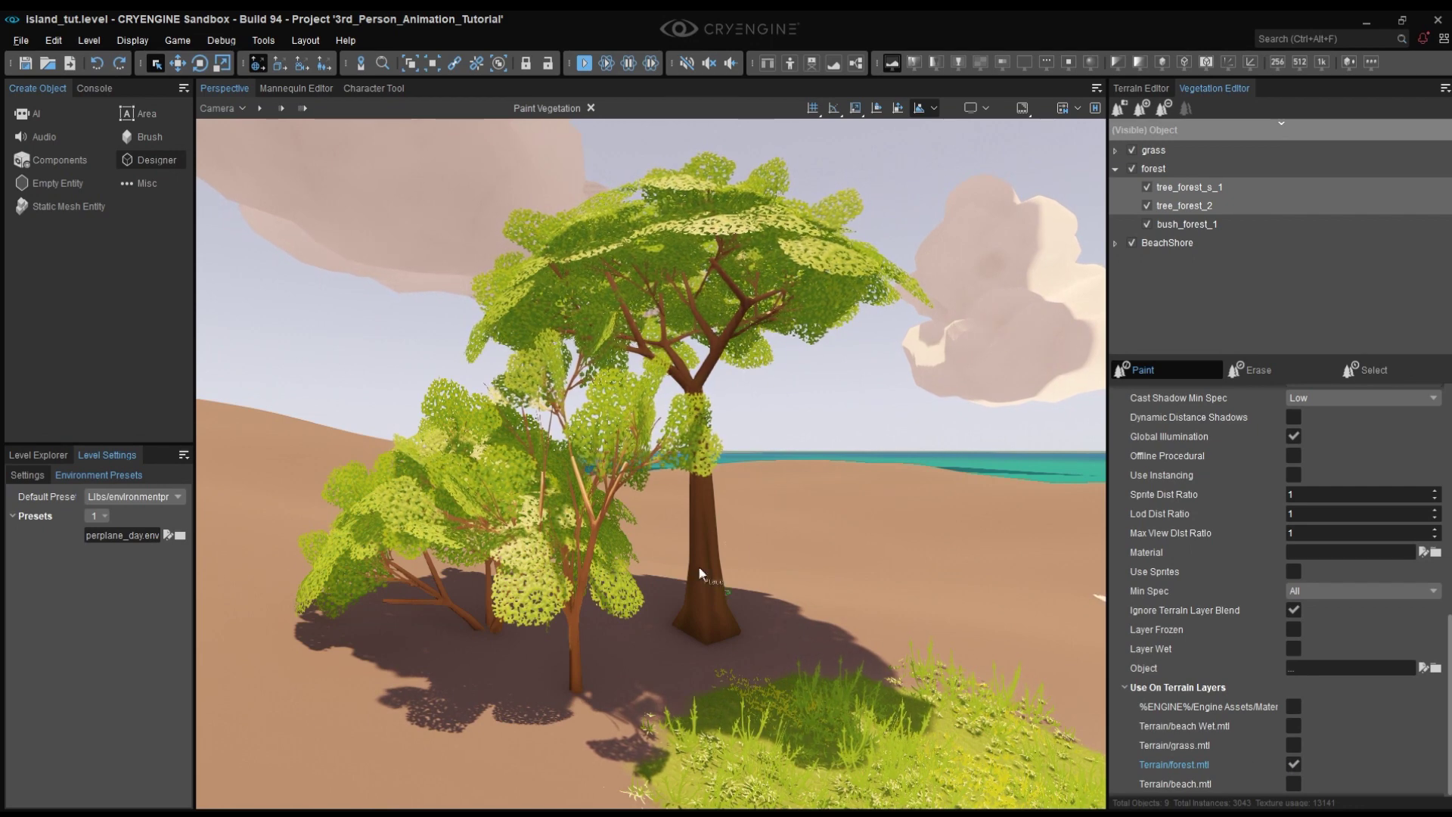
right_drag(717, 558, 919, 597)
right_drag(662, 530, 654, 528)
Give bush_forest_1 a size variation of 0.3, random rotation, a bending of 3 and a density of 7.
click(1182, 224)
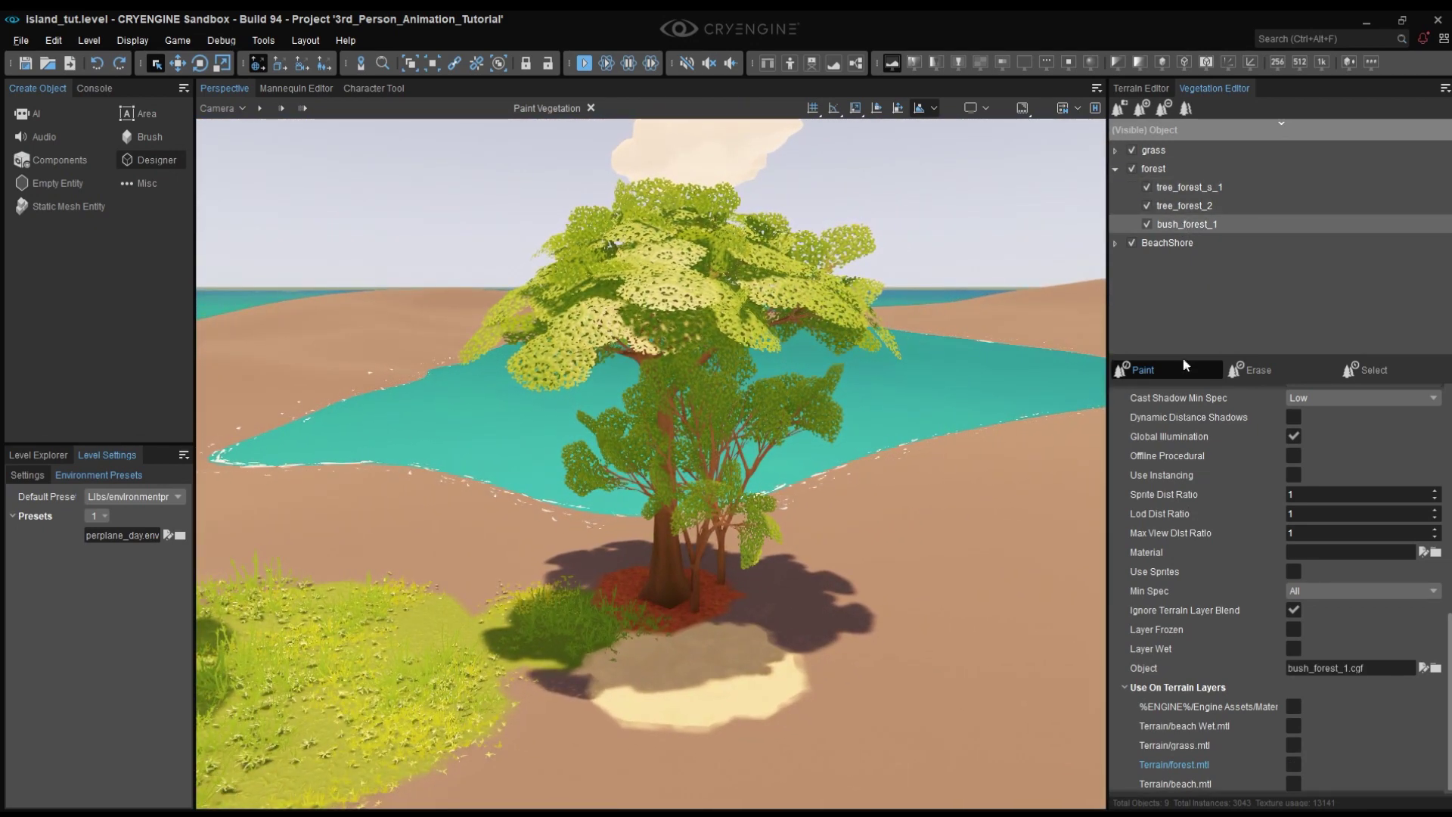
scroll(1184, 446, up, 10)
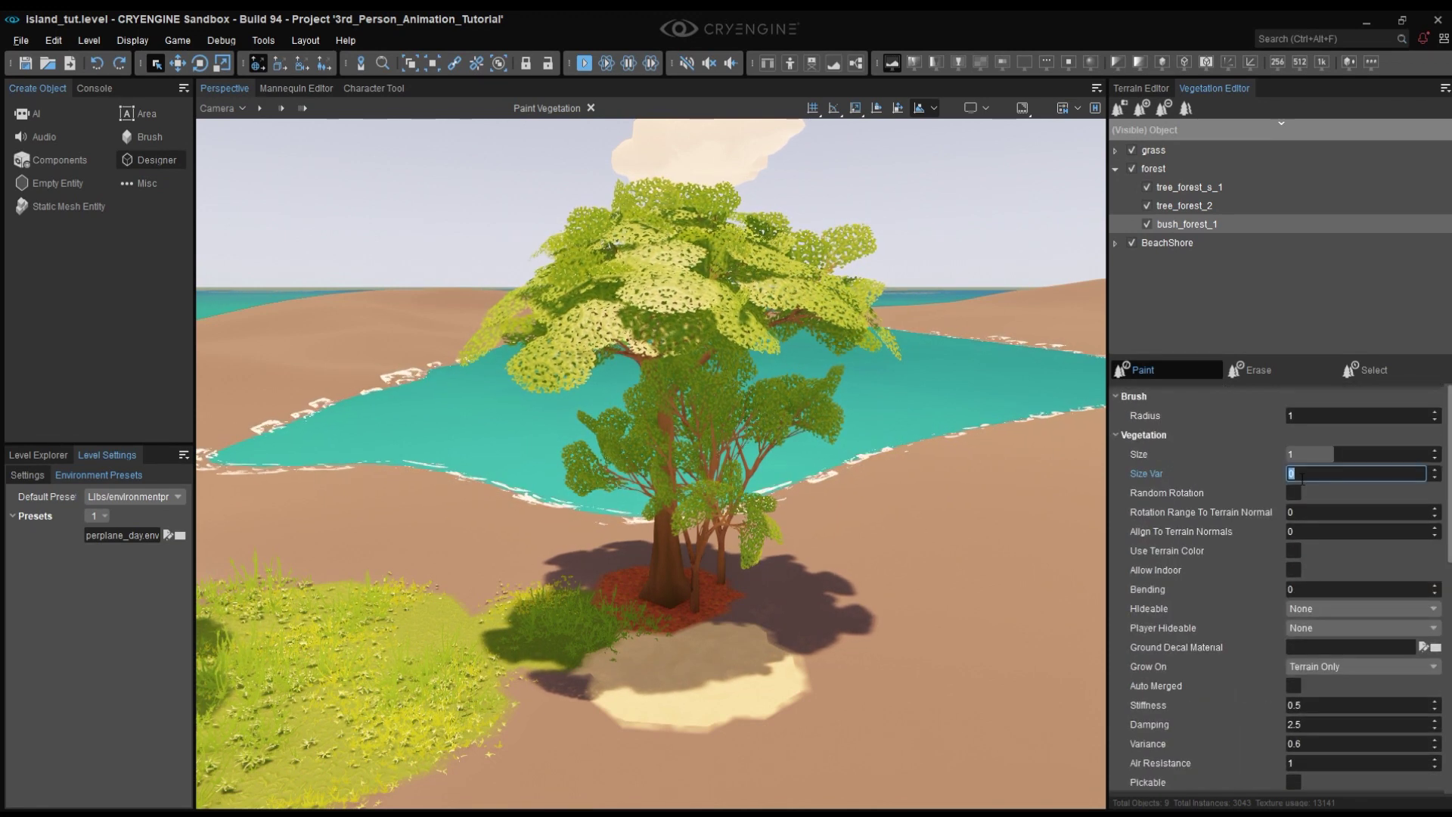
click(1294, 492)
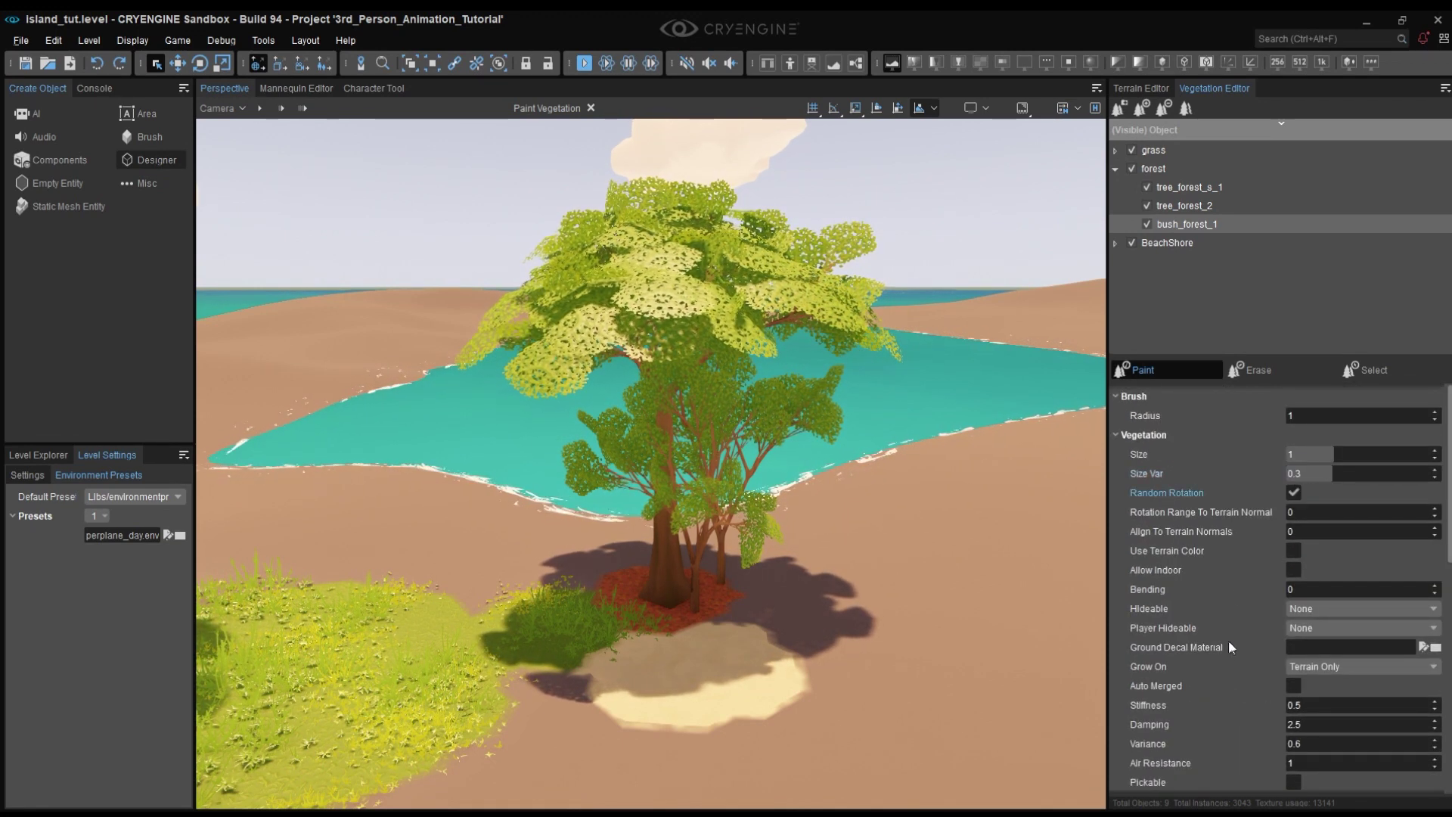
scroll(1227, 642, down, 2)
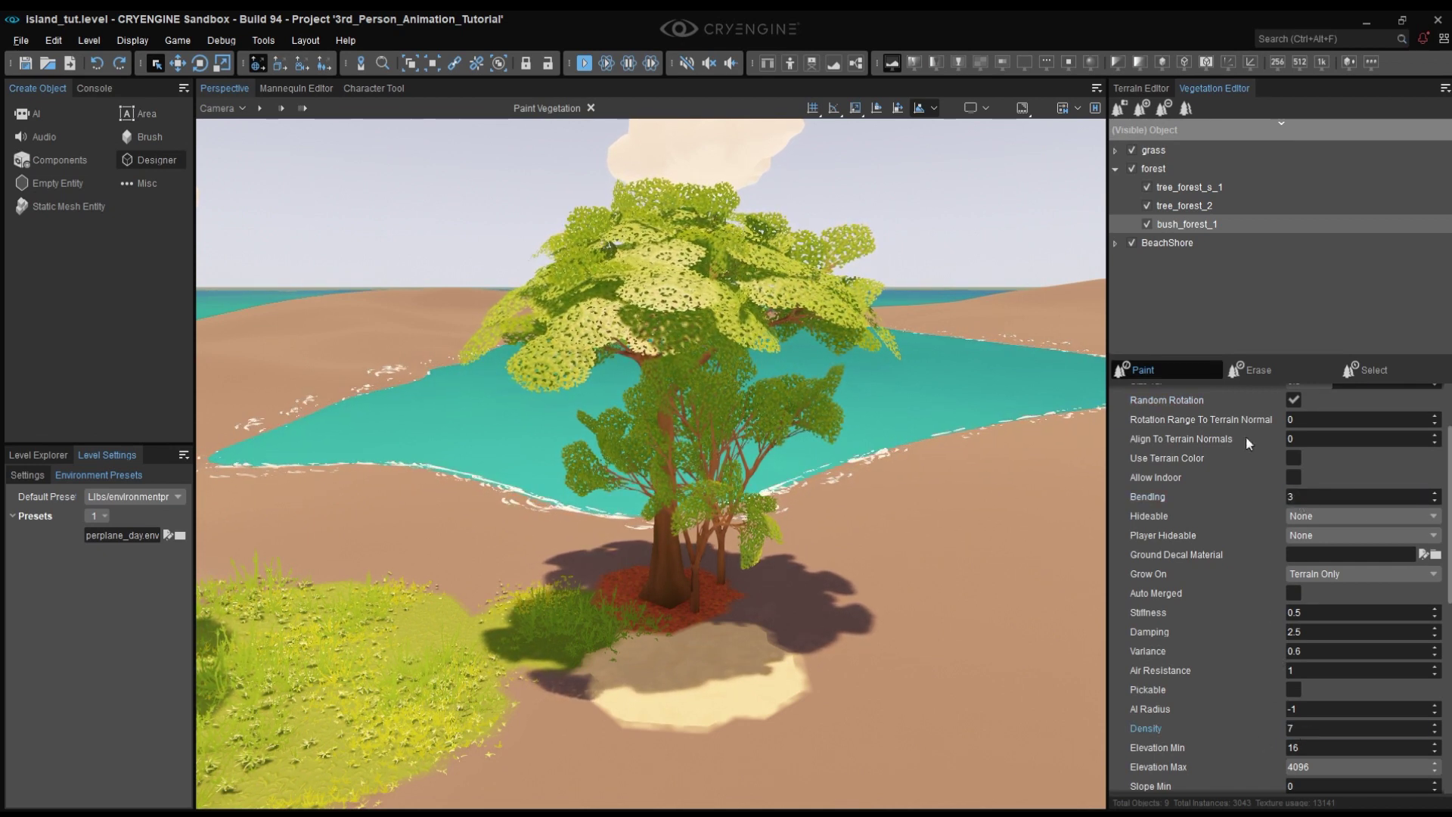
Make bush_forest_1 grow on the Terrain/forest.mtl layer only.
scroll(1194, 660, down, 6)
scroll(1197, 659, down, 3)
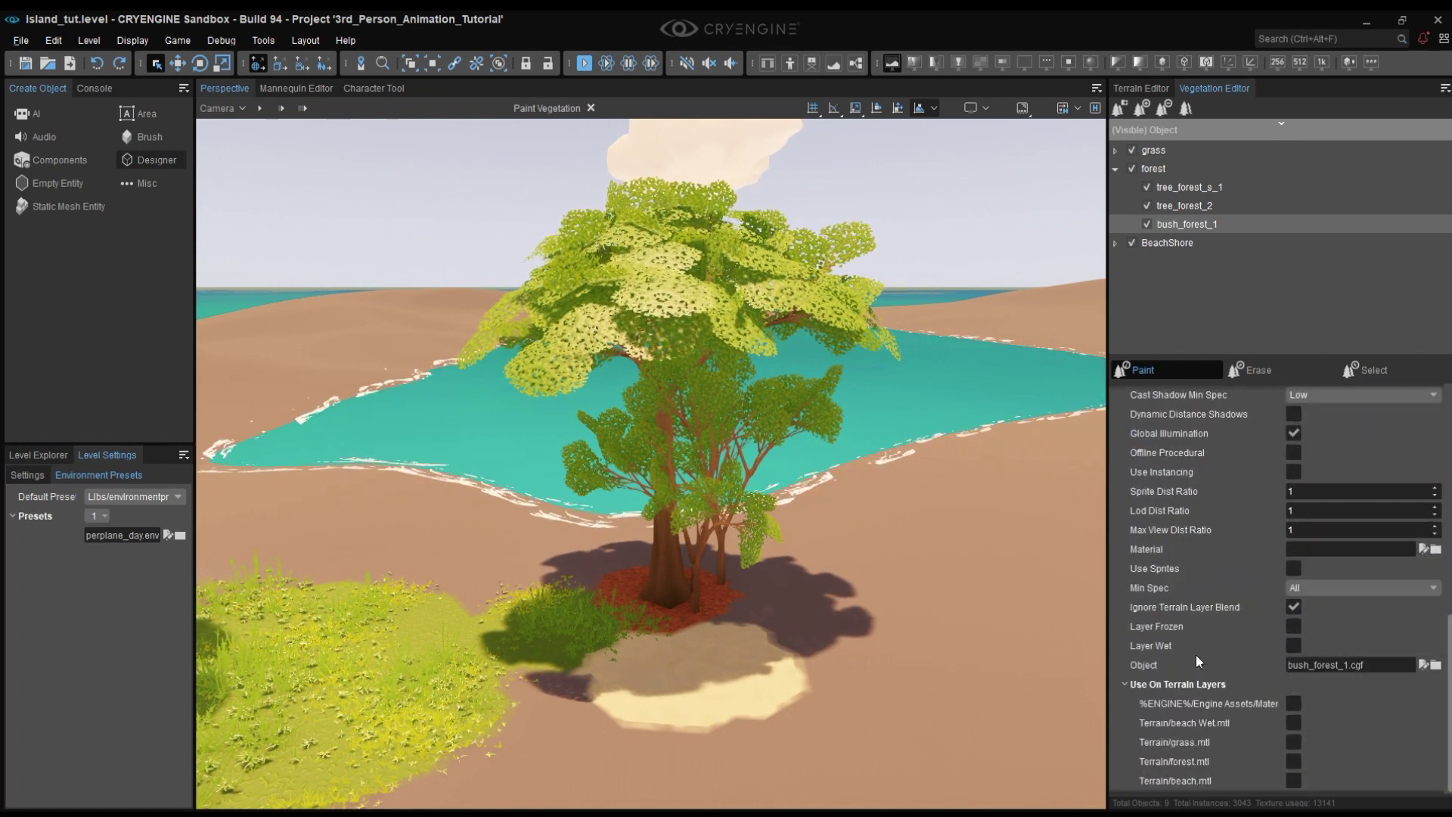
scroll(1200, 655, up, 2)
scroll(1200, 656, down, 2)
click(1295, 743)
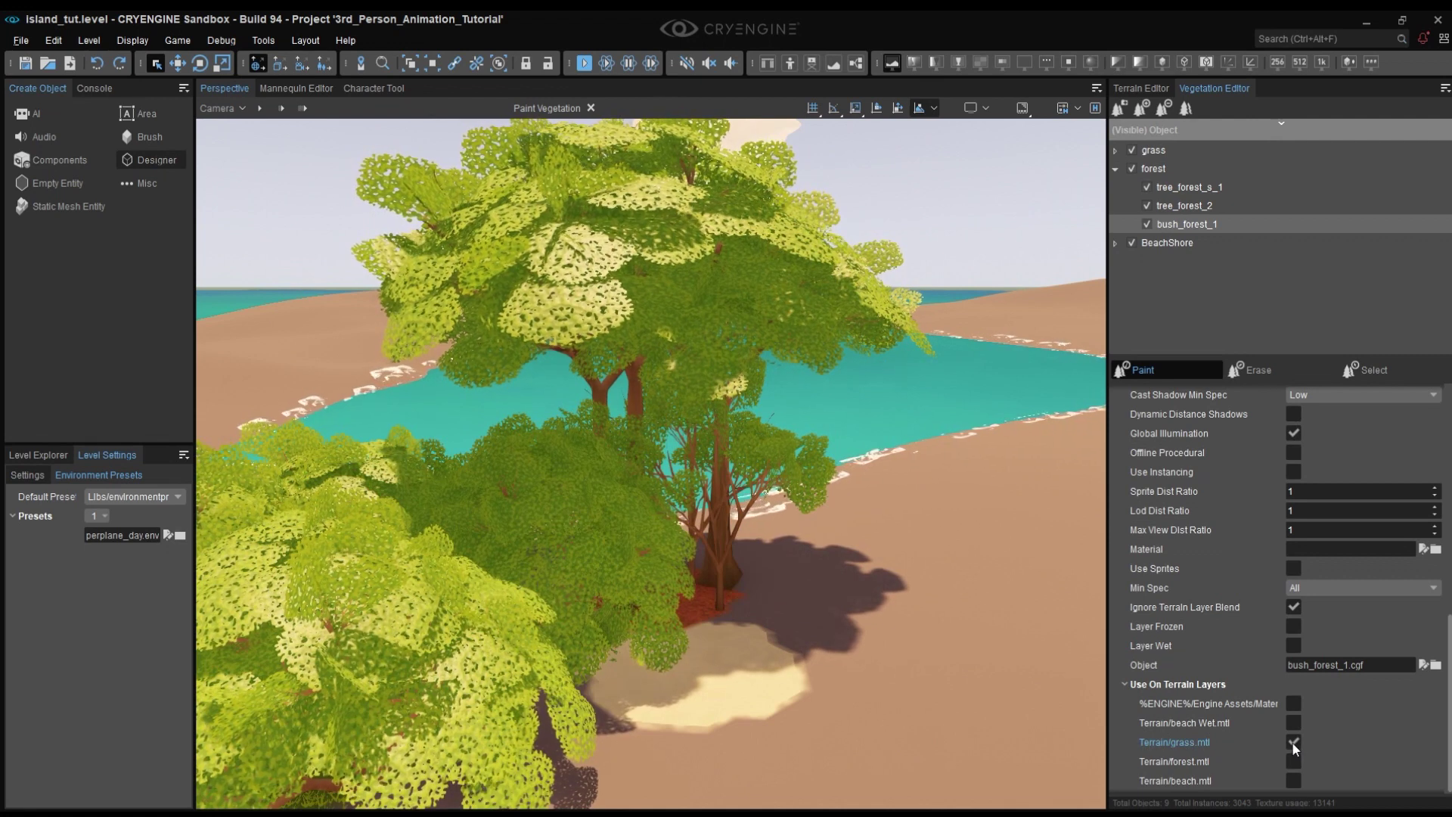
click(1294, 741)
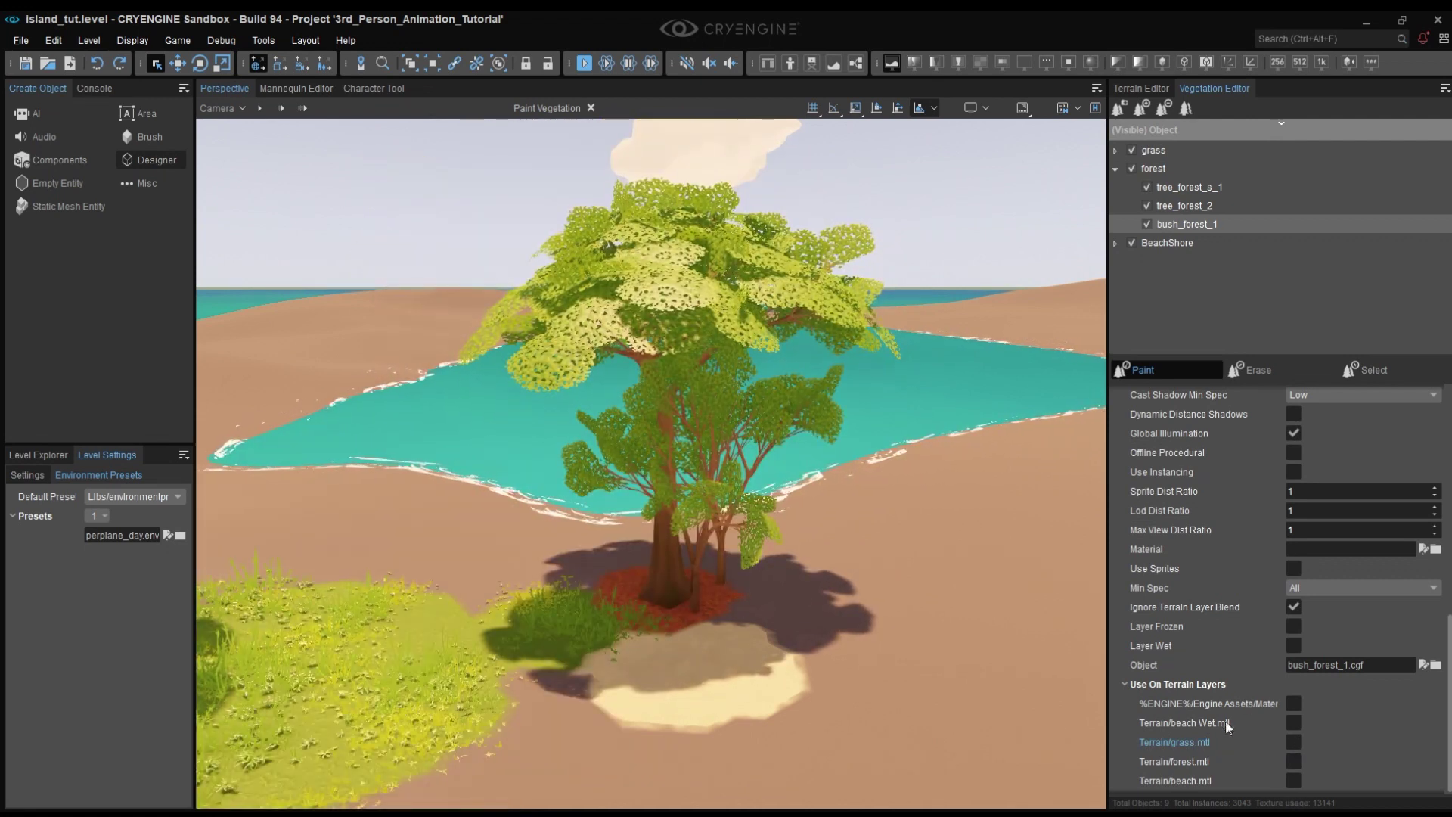
click(1294, 759)
Get ready to paint the forest terrain layer near the trees with a brush range of 15.
mouse_move(860, 556)
right_down()
mouse_move(756, 561)
mouse_move(729, 526)
mouse_move(983, 546)
mouse_move(856, 555)
mouse_move(802, 578)
mouse_move(727, 575)
mouse_move(775, 533)
mouse_move(855, 545)
right_up()
key(s)
key(s)
key(w)
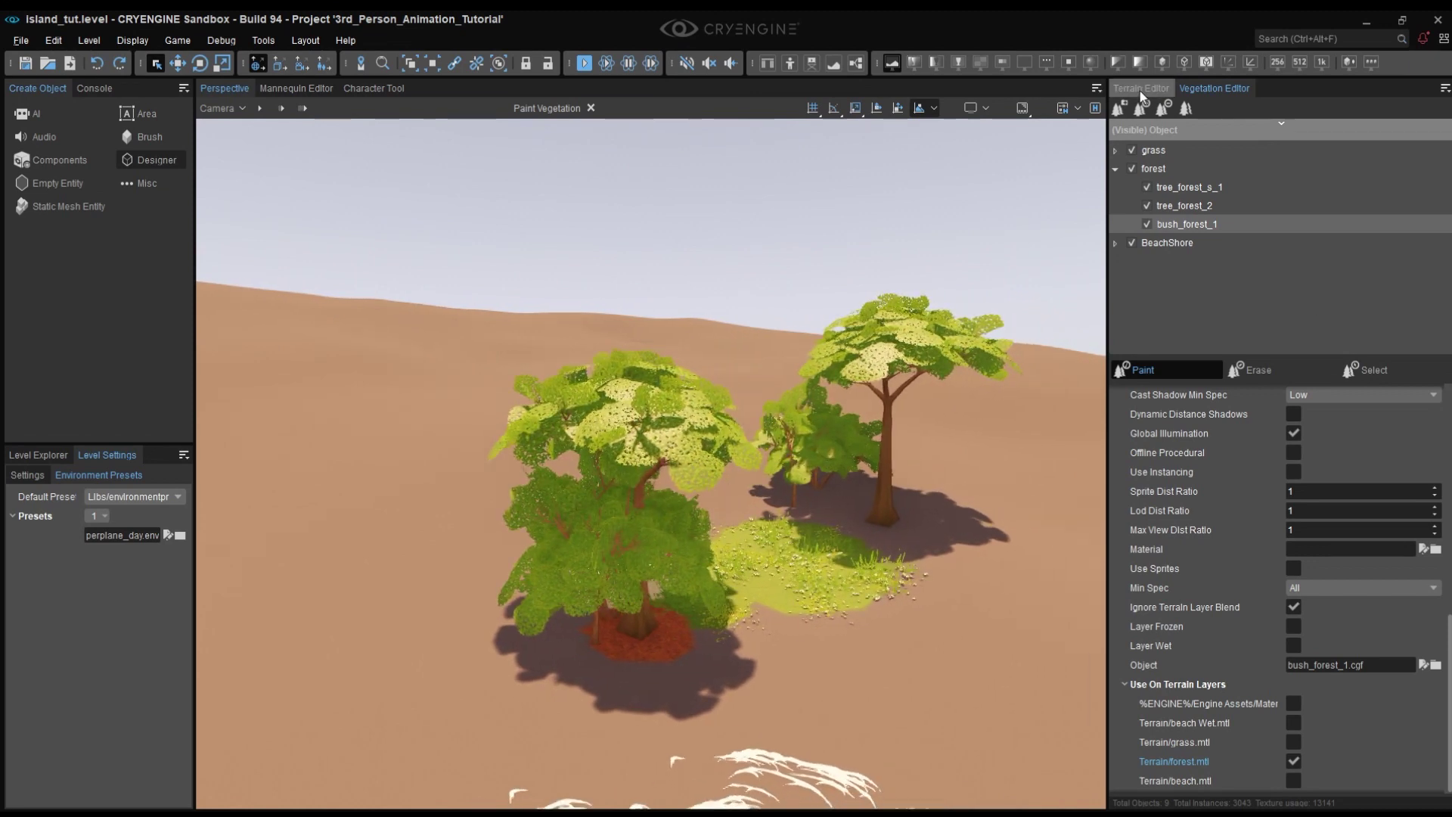
click(1141, 87)
click(1171, 206)
click(1154, 608)
double_click(1310, 662)
text(15)
key(Return)
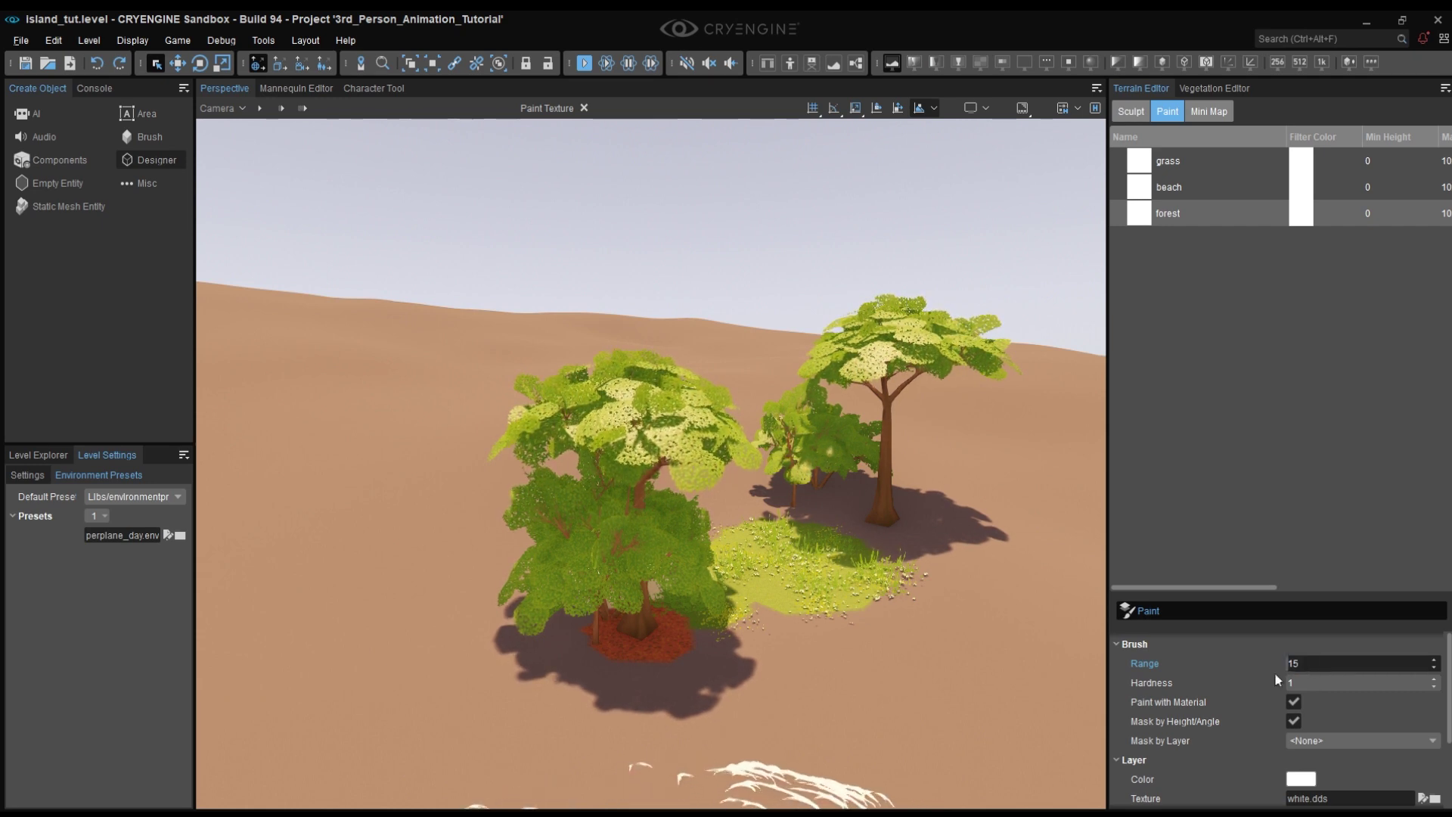
Paint wide patches of the forest layer across the bare sand and inspect the resulting vegetation.
mouse_move(439, 467)
mouse_down()
mouse_move(274, 410)
mouse_move(401, 446)
mouse_up()
right_drag(401, 446, 227, 446)
mouse_move(401, 446)
mouse_down()
mouse_move(443, 515)
mouse_move(643, 510)
mouse_up()
right_drag(643, 511, 469, 507)
mouse_move(642, 510)
mouse_down()
mouse_move(406, 478)
mouse_move(461, 379)
mouse_up()
key(w)
mouse_move(460, 453)
right_down()
mouse_move(598, 522)
mouse_move(446, 431)
right_up()
Set the density of tree_forest_s_1 and tree_forest_2 to 25 and inspect the spacing up close.
click(1195, 88)
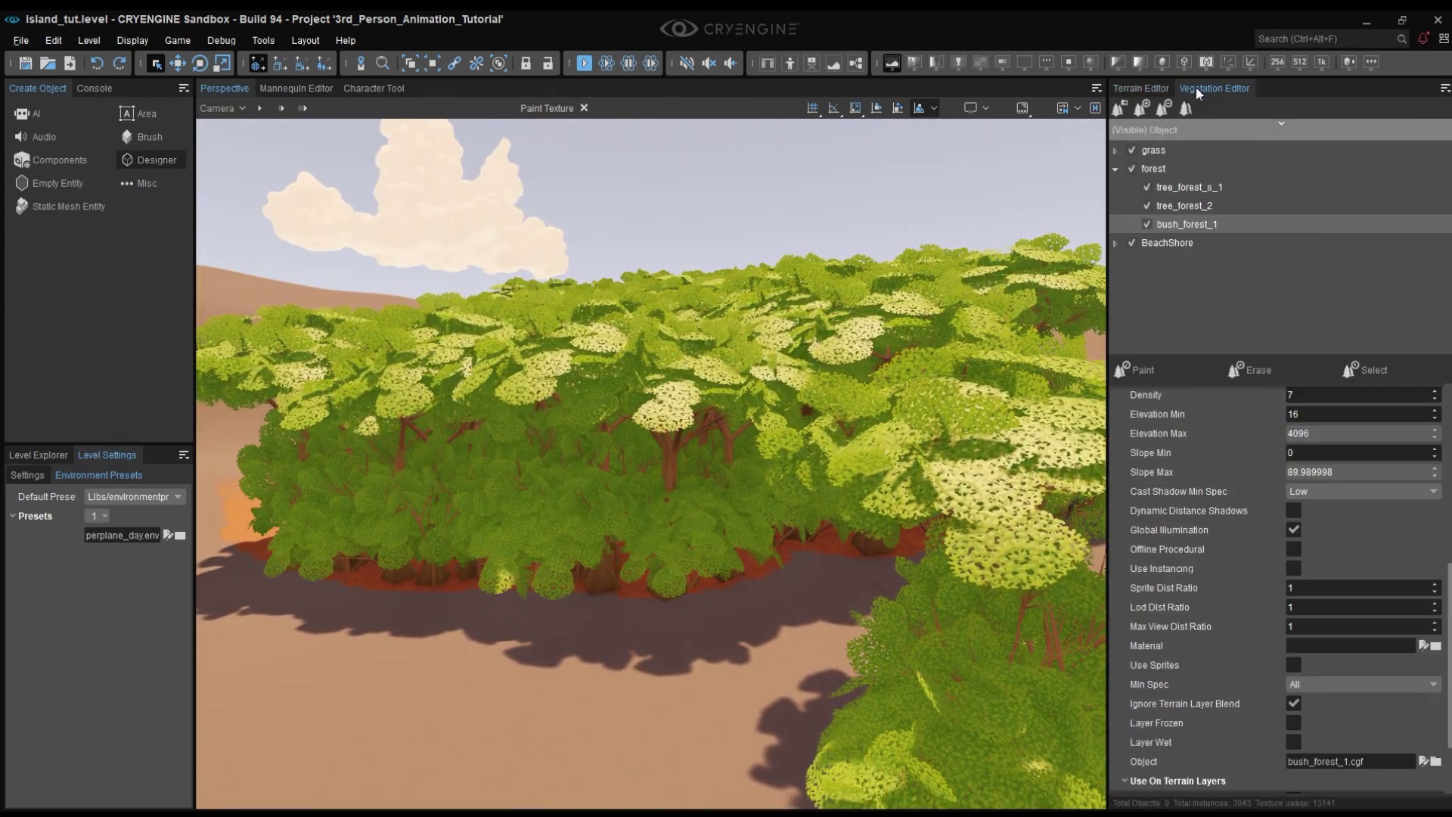
click(1191, 190)
ctrl+click(1190, 203)
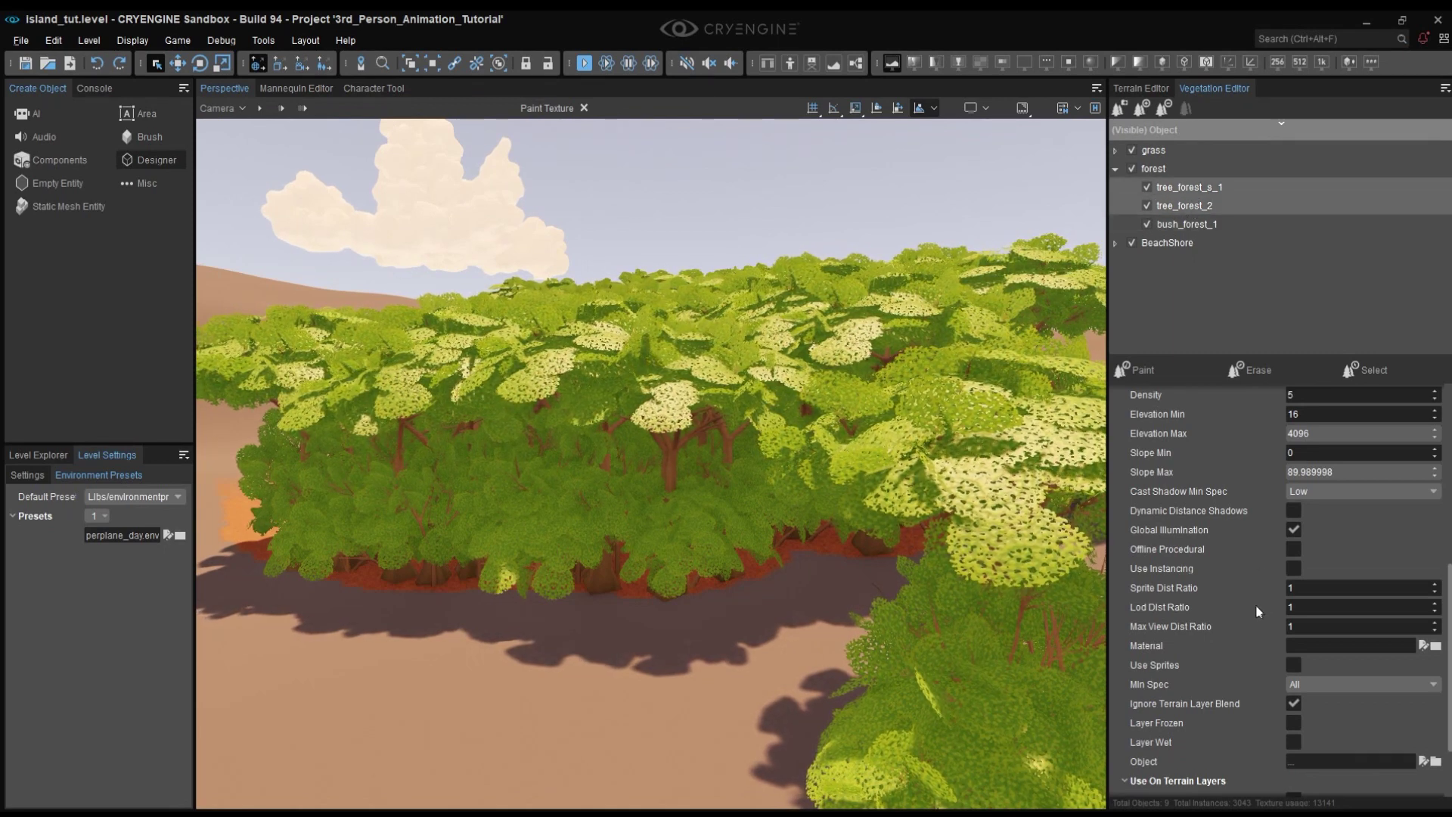
scroll(1231, 588, up, 3)
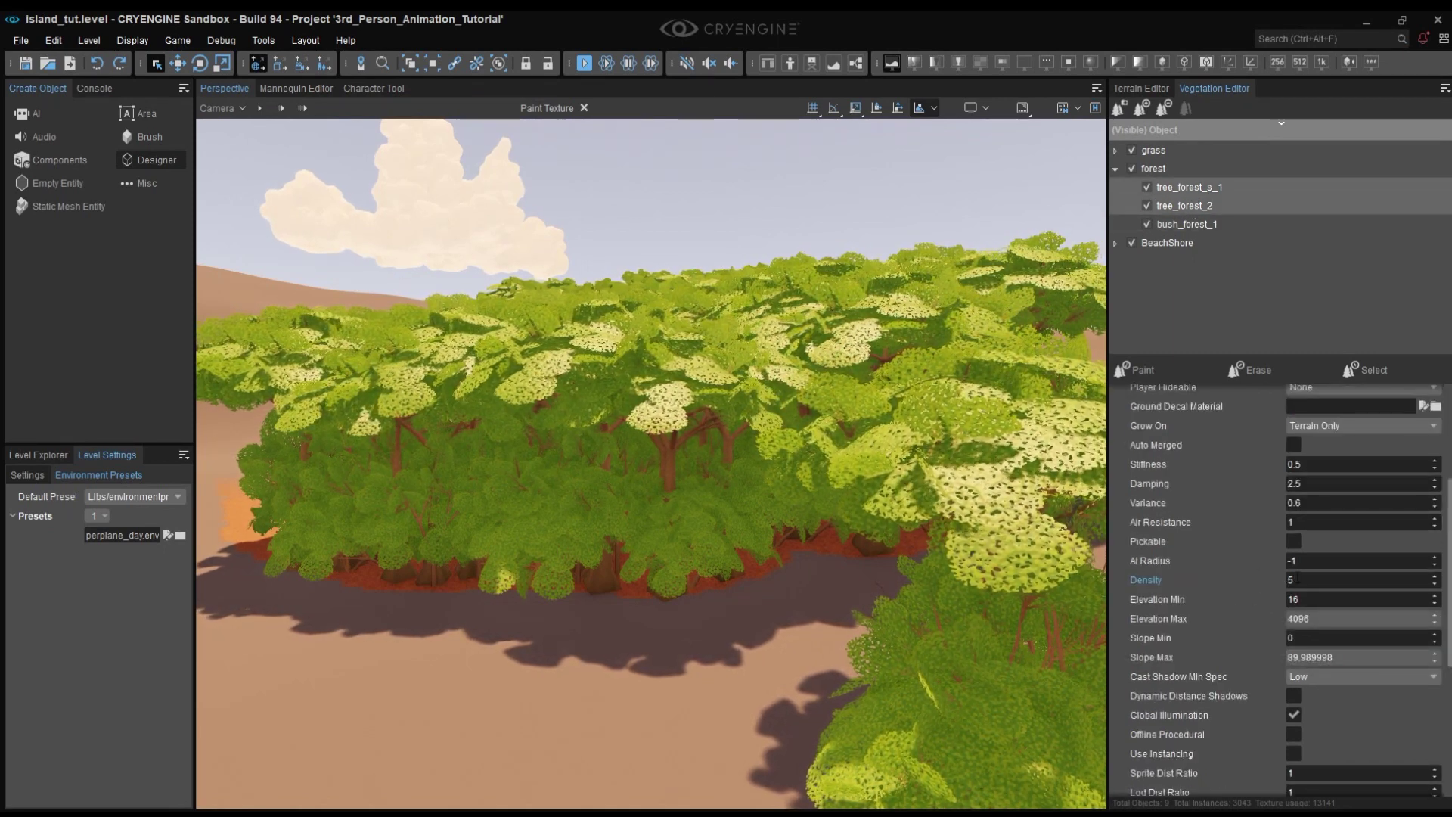
double_click(1339, 576)
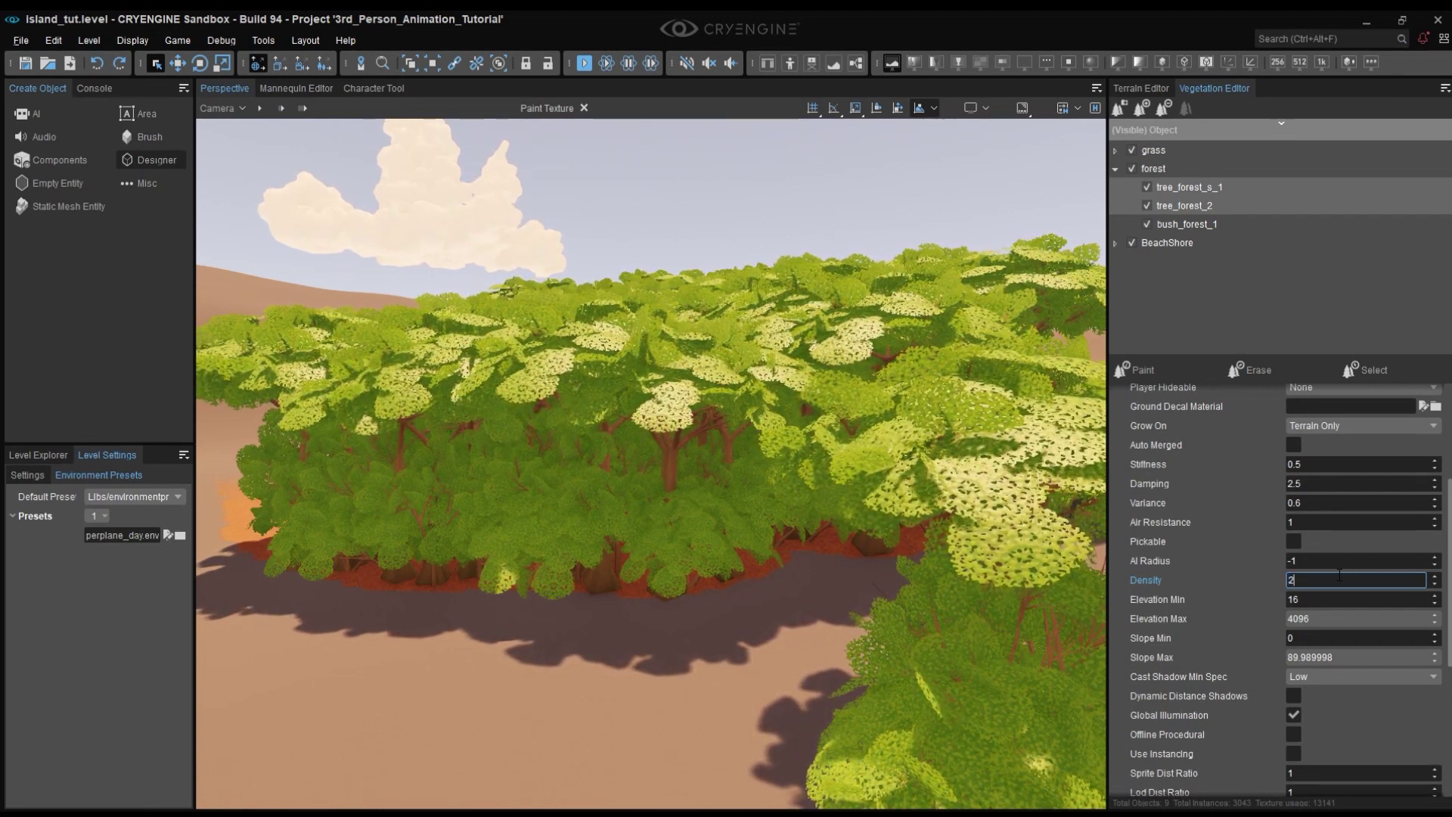
text(25)
key(Return)
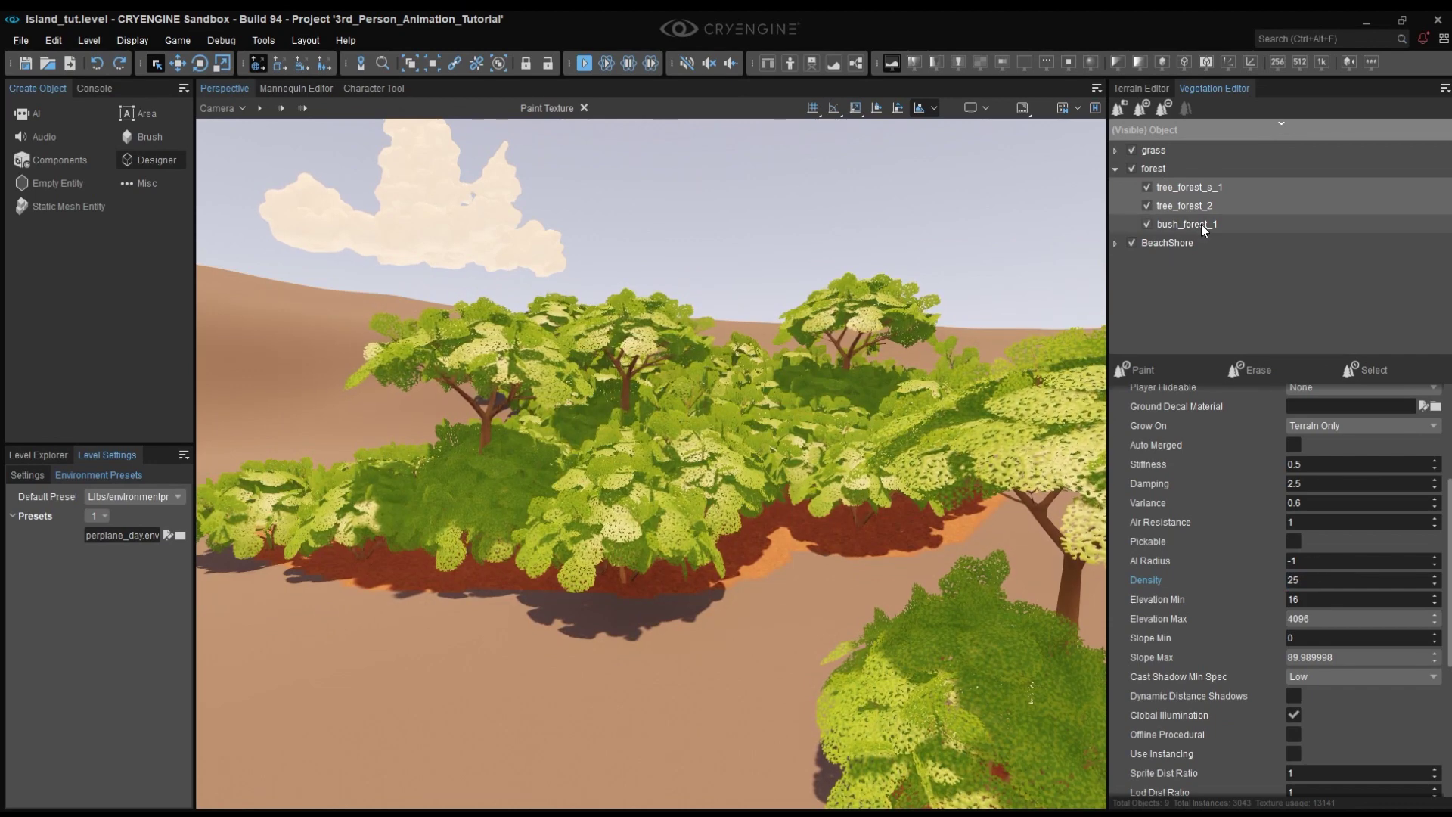
key(w)
mouse_move(696, 443)
right_down()
mouse_move(697, 488)
mouse_move(695, 431)
mouse_move(694, 445)
right_up()
Set the density of bush_forest_1 to 29 and extend the grass and forest terrain layers around the trees.
click(1189, 226)
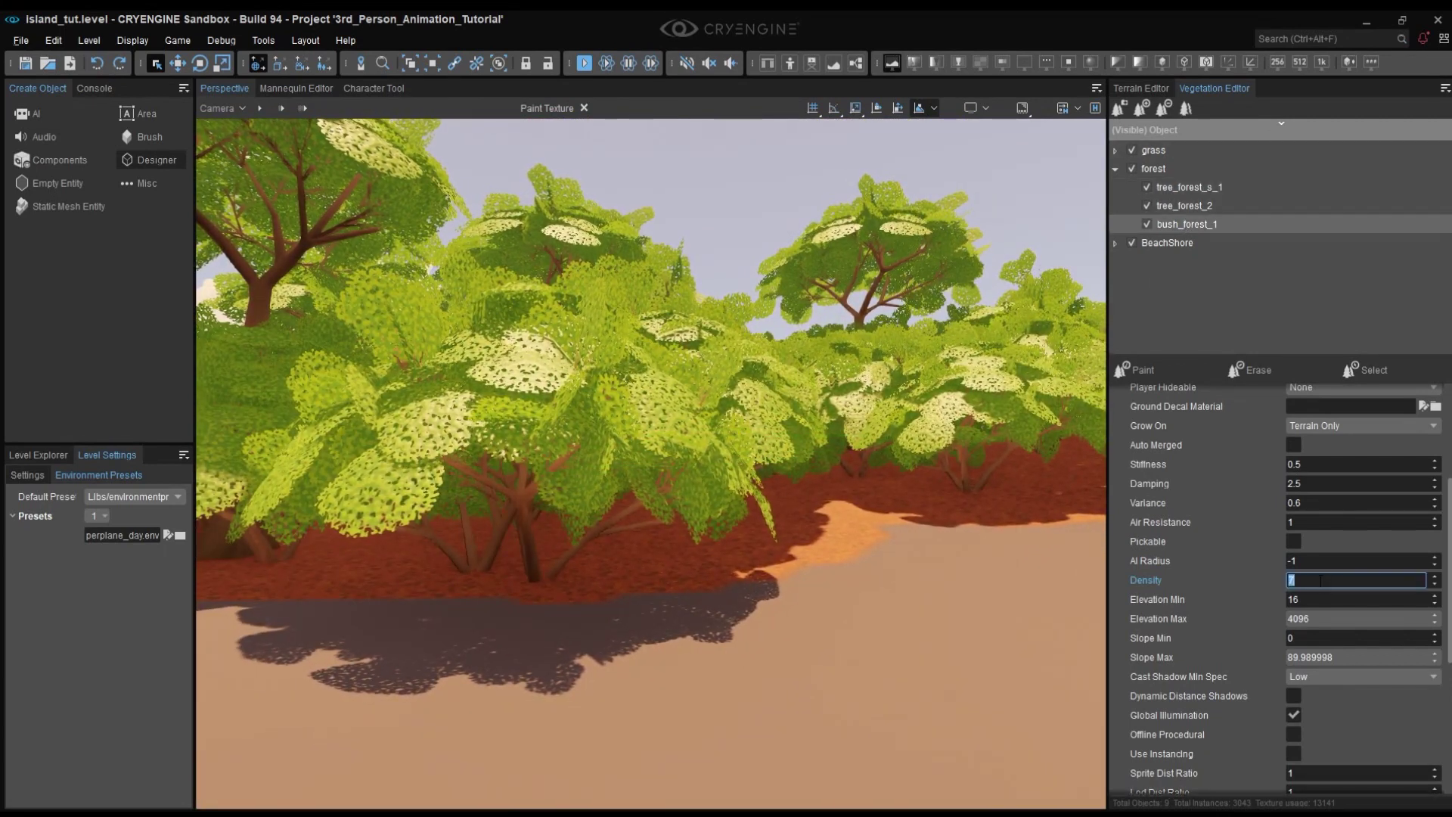
key(Return)
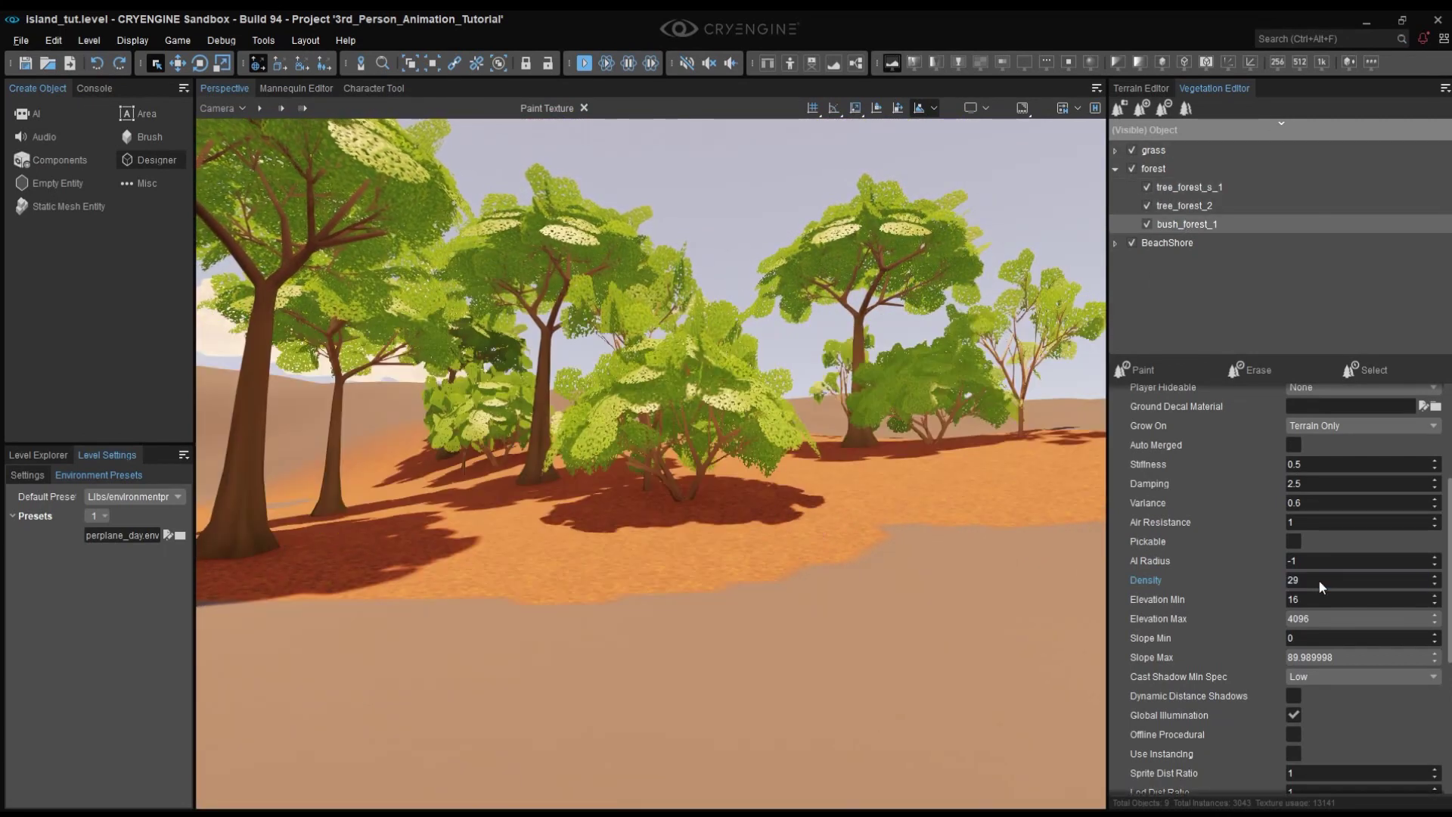
mouse_move(878, 534)
right_down()
mouse_move(847, 500)
mouse_move(869, 536)
mouse_move(860, 521)
right_up()
key(s)
scroll(870, 537, up, 1)
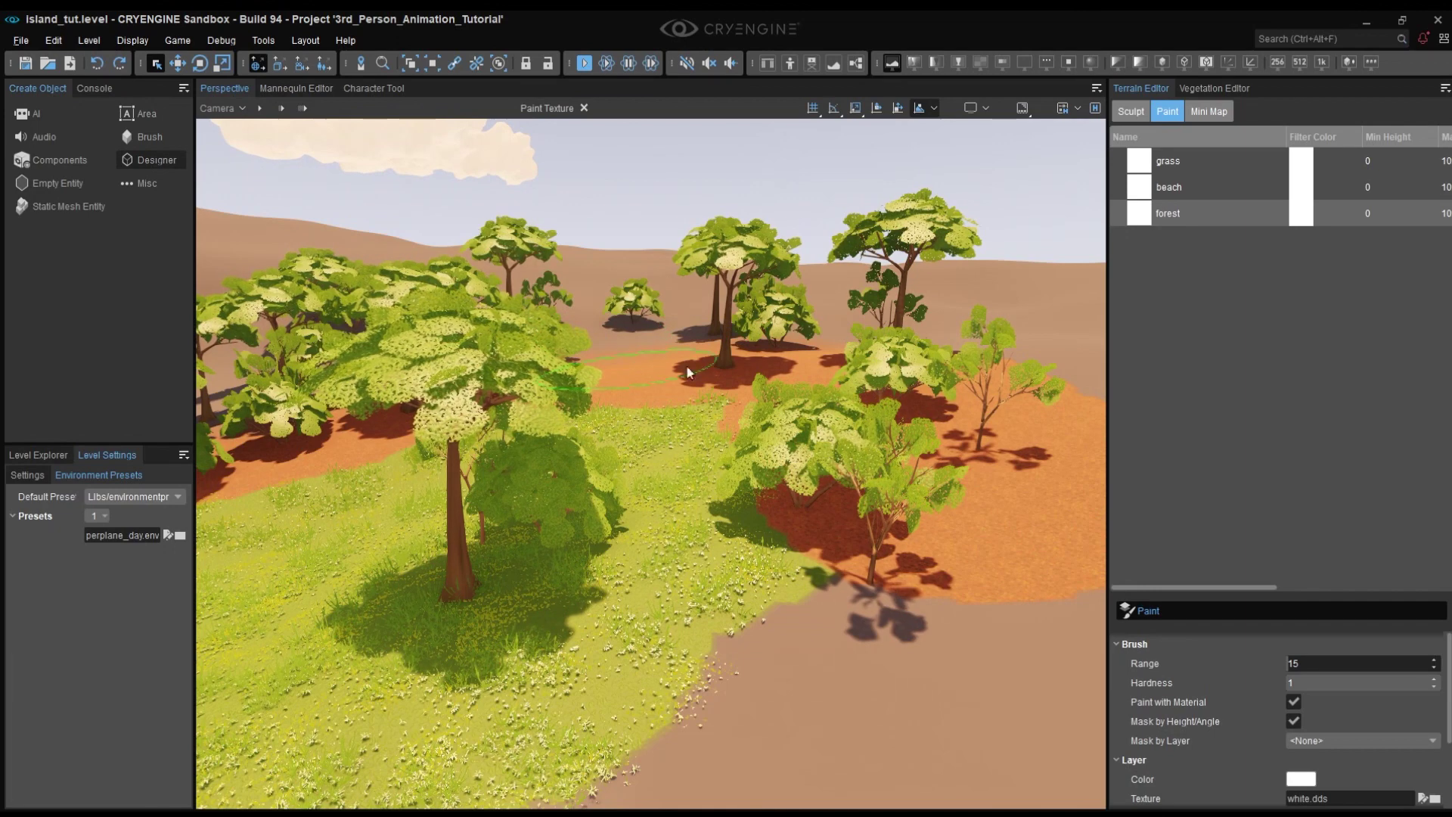
key(w)
right_drag(1082, 460, 999, 460)
key(d)
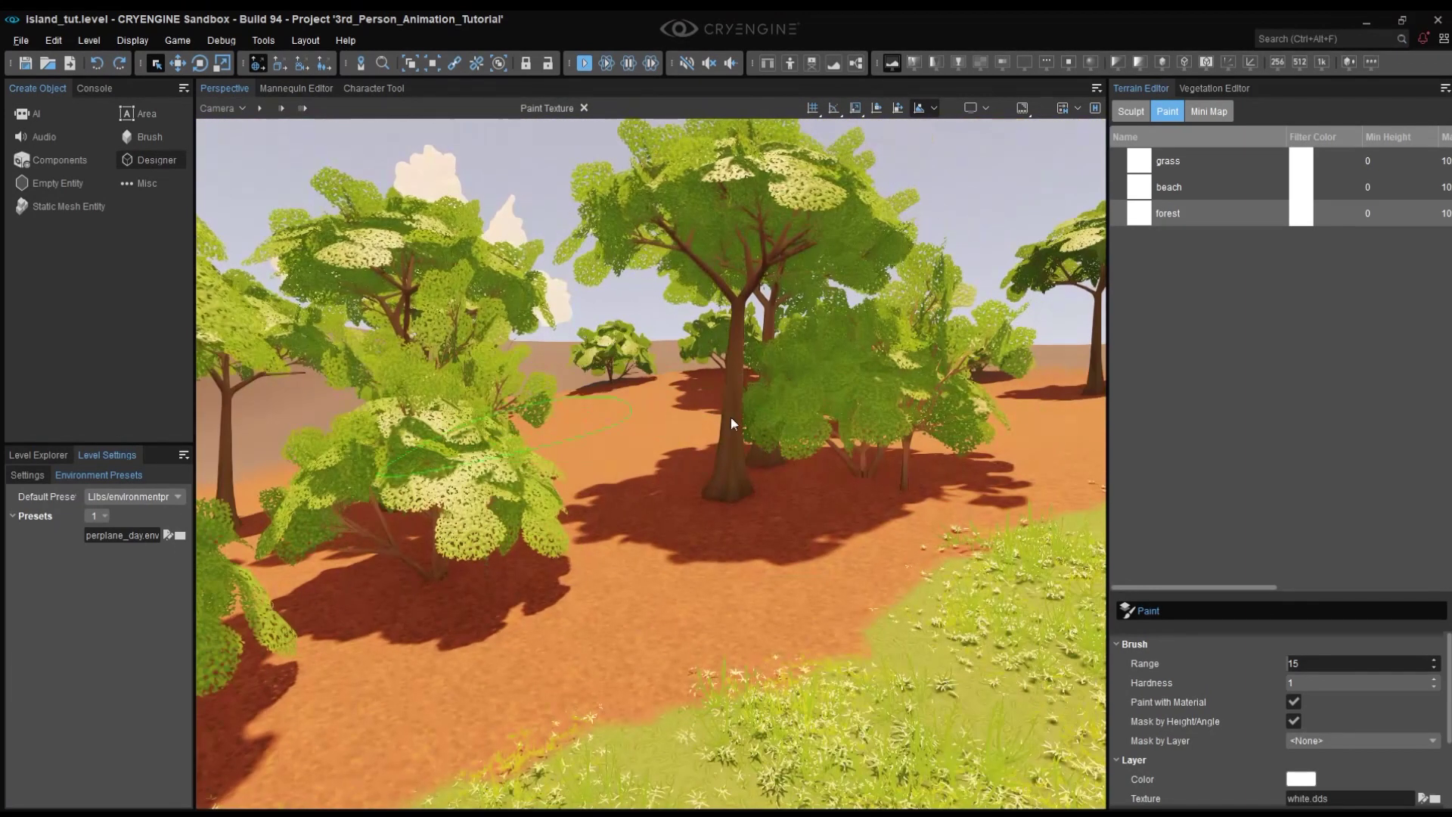
Try a density of 20 on tree_forest_s_1 and tree_forest_2, settle on 15, and view the forest.
click(1213, 88)
click(1188, 187)
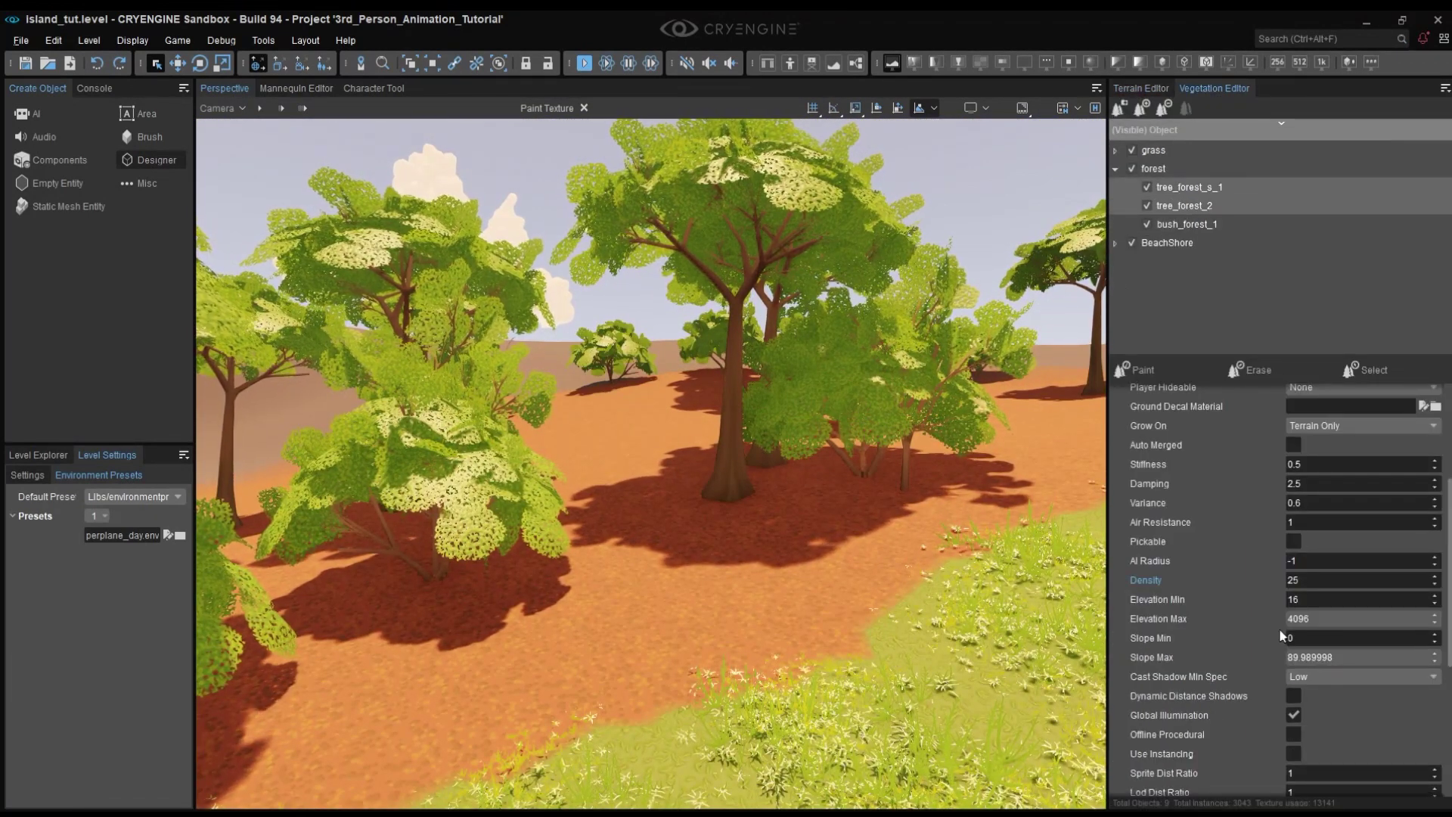
click(1308, 582)
text(20)
key(Return)
double_click(1308, 580)
text(15)
key(Return)
key(s)
mouse_move(711, 530)
right_down()
mouse_move(688, 536)
mouse_move(724, 514)
mouse_move(707, 506)
mouse_move(726, 512)
right_up()
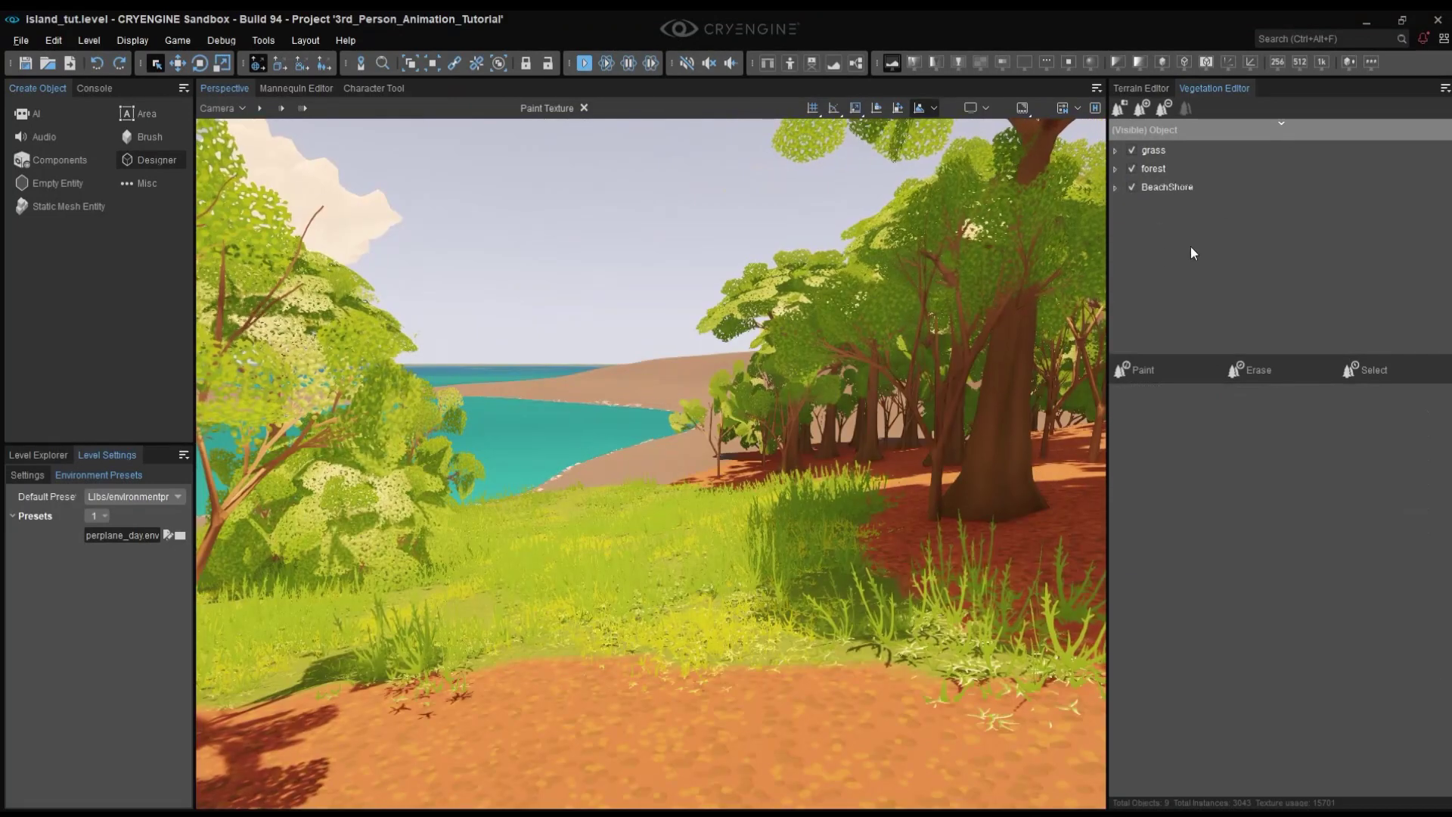
Add a vegetation group named rocks containing rock_beach_s, rock_beach_m and rock_beach_l.
right_click(1135, 187)
click(1164, 194)
click(516, 310)
ctrl+click(572, 310)
ctrl+click(742, 311)
ctrl+click(687, 314)
ctrl+click(572, 316)
ctrl+click(518, 322)
ctrl+click(803, 311)
click(946, 627)
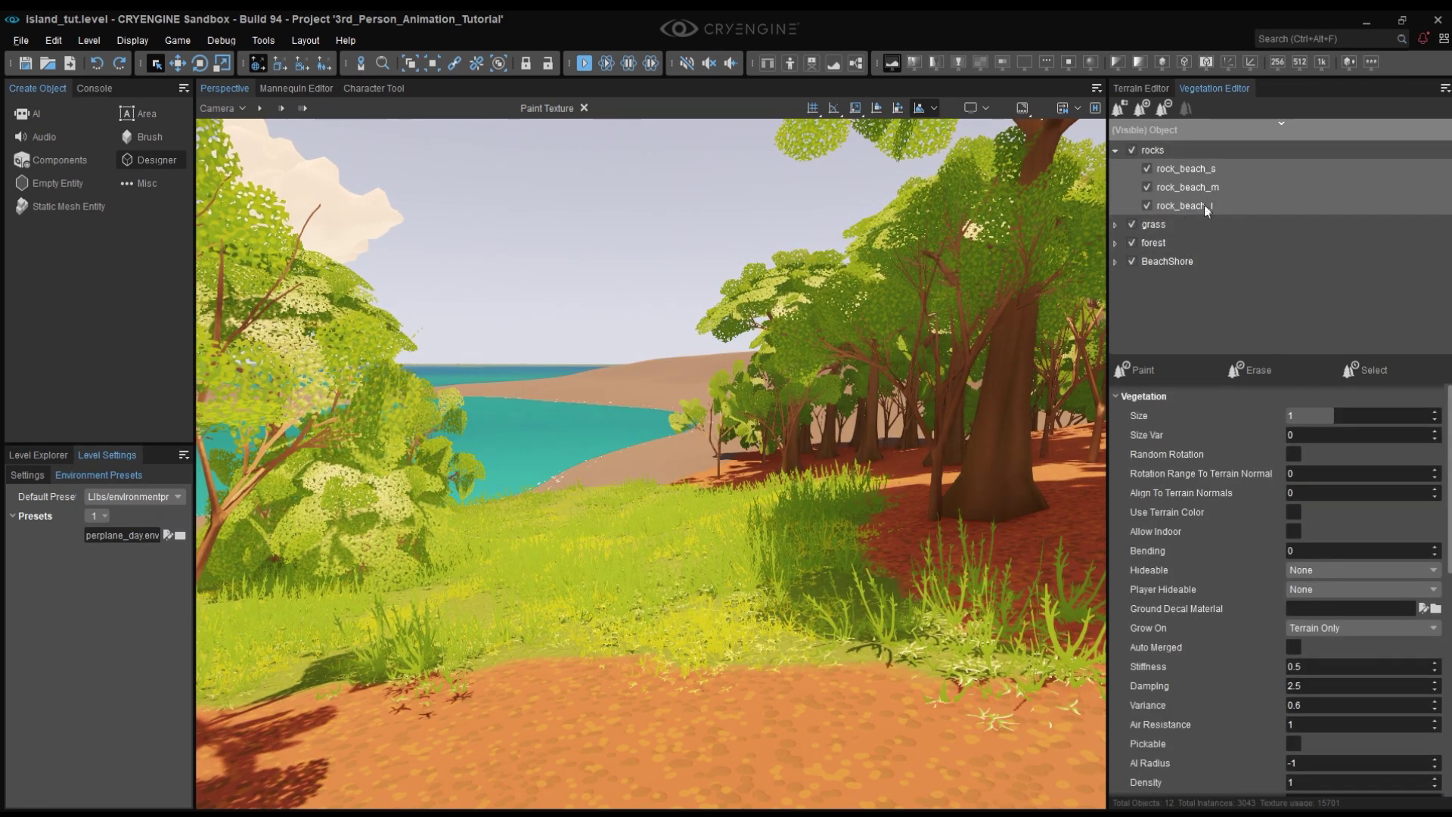
Give the three beach rocks a size variation of 0.3, random rotation and a density of 25.
text(.3)
click(1293, 453)
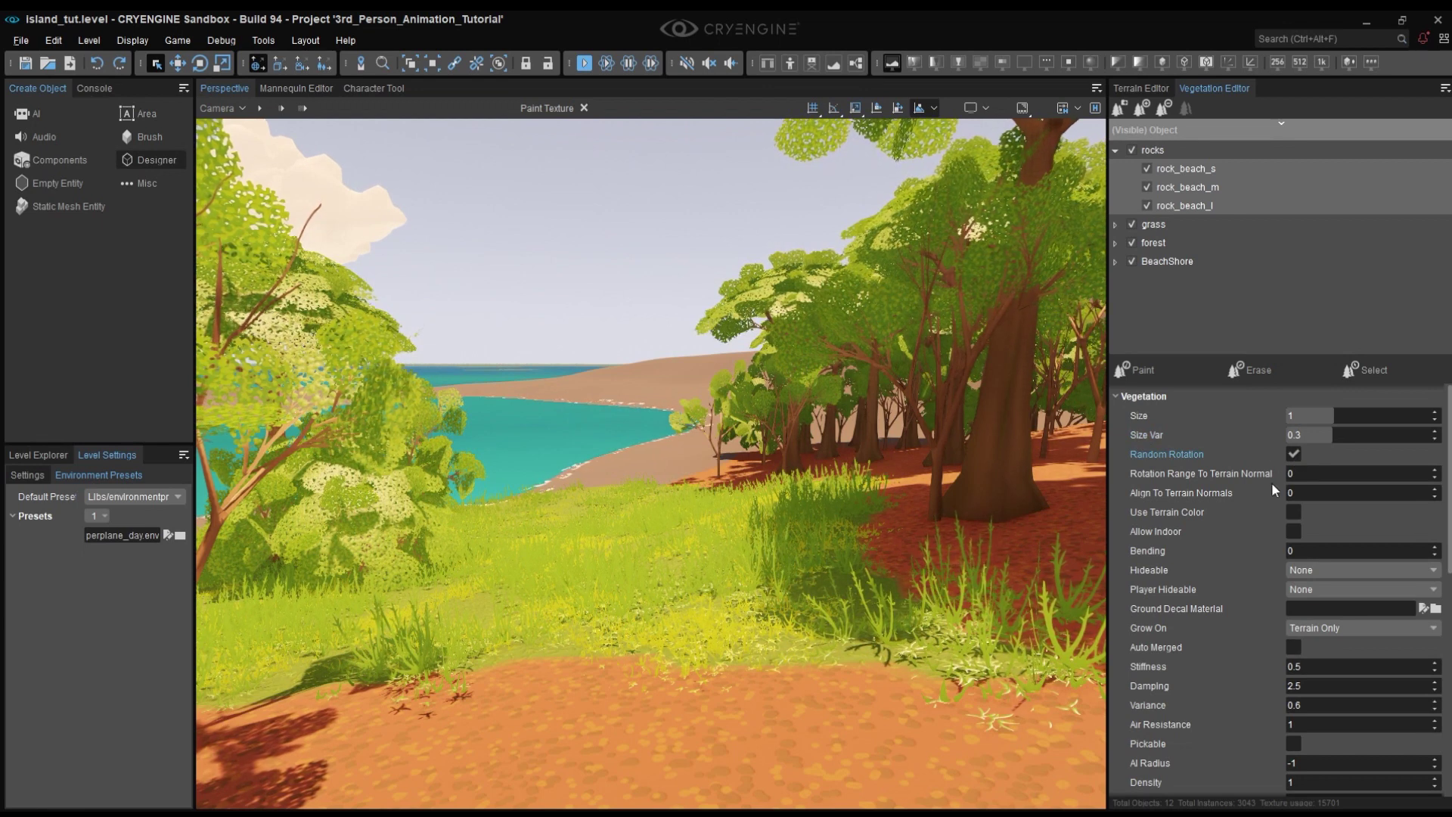
scroll(1259, 515, down, 3)
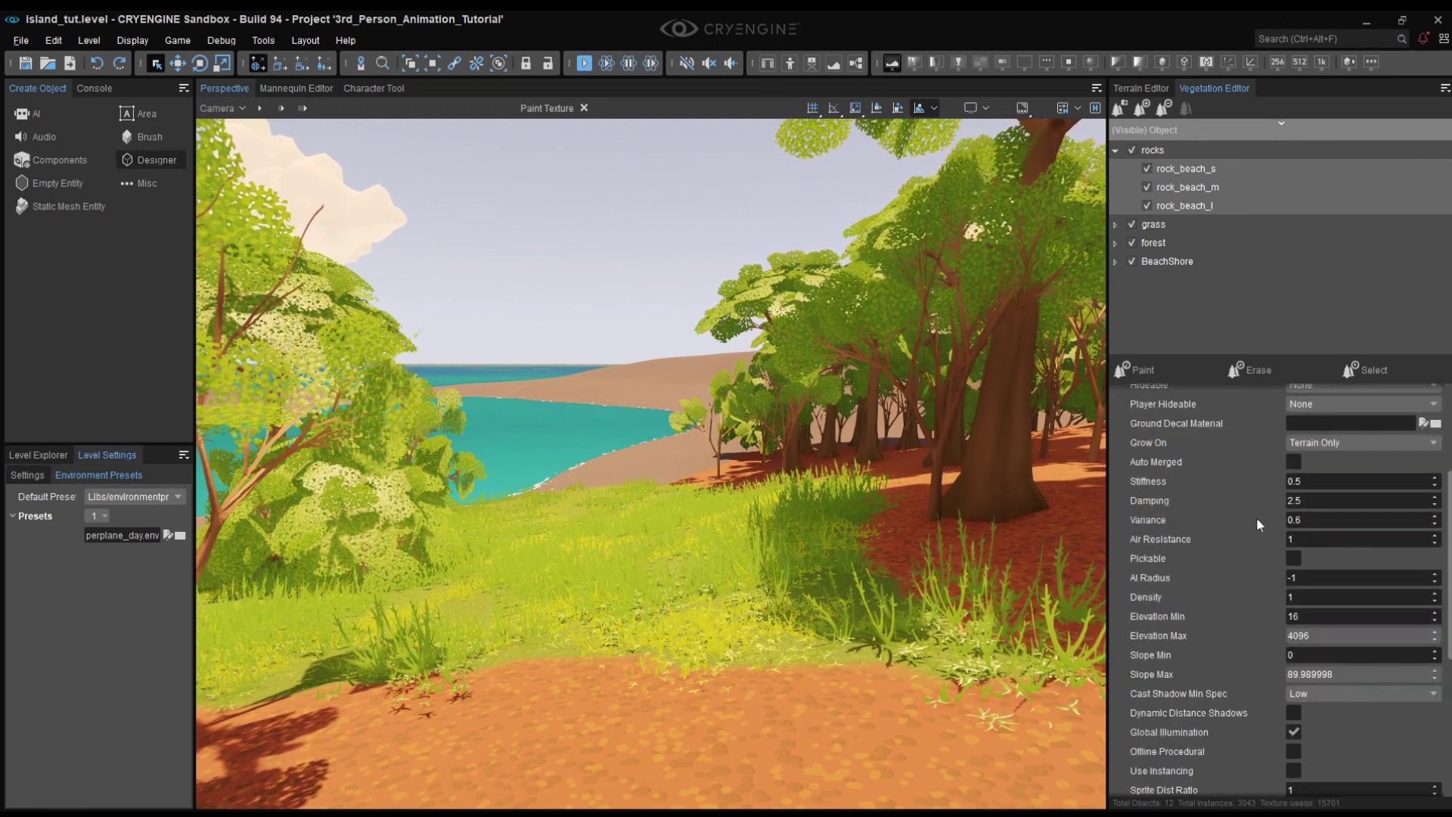
click(1312, 597)
text(25)
key(Return)
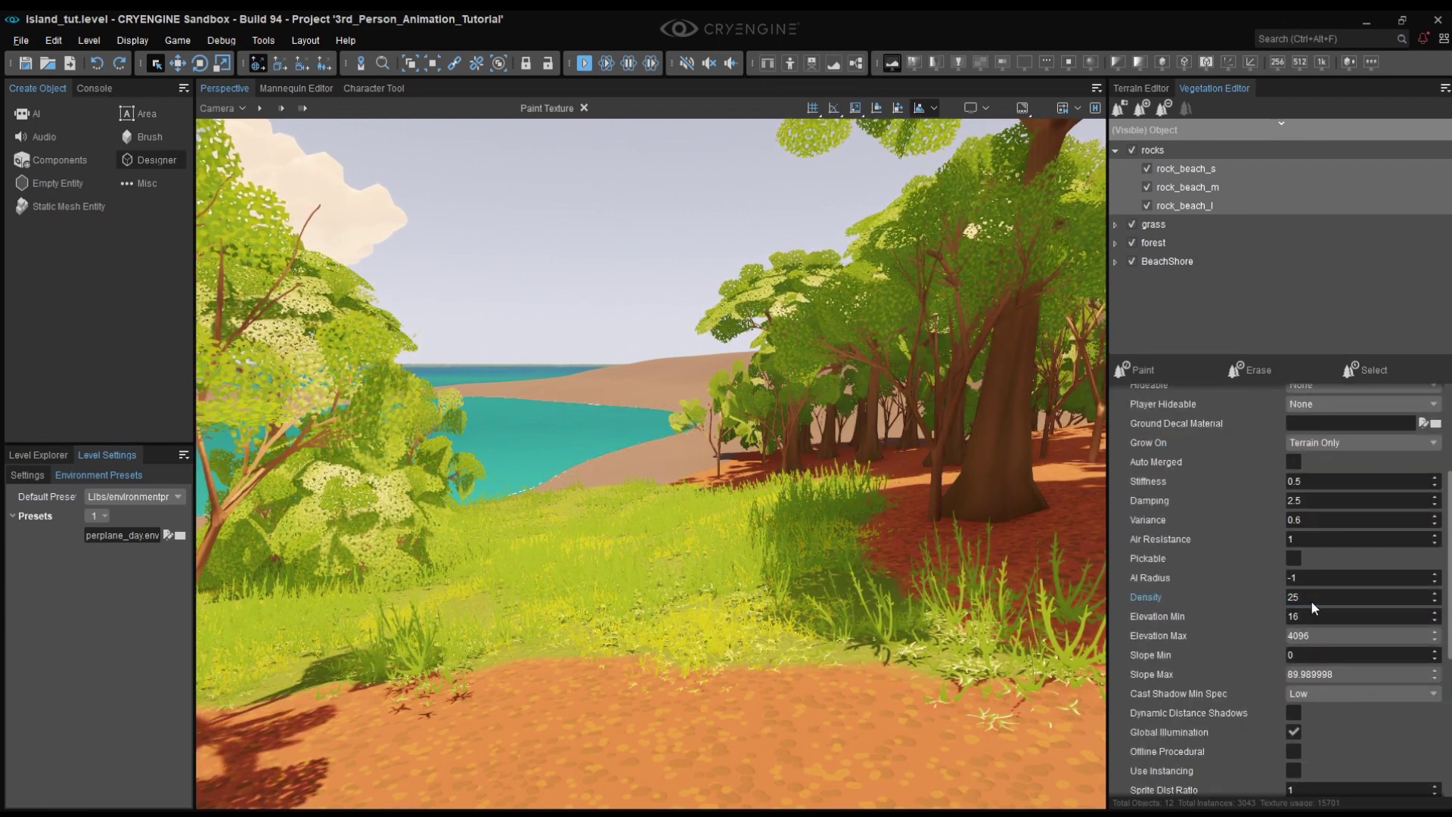
Go to a bare sand slope and set the density of the three beach rocks to 10.5.
scroll(1267, 588, up, 3)
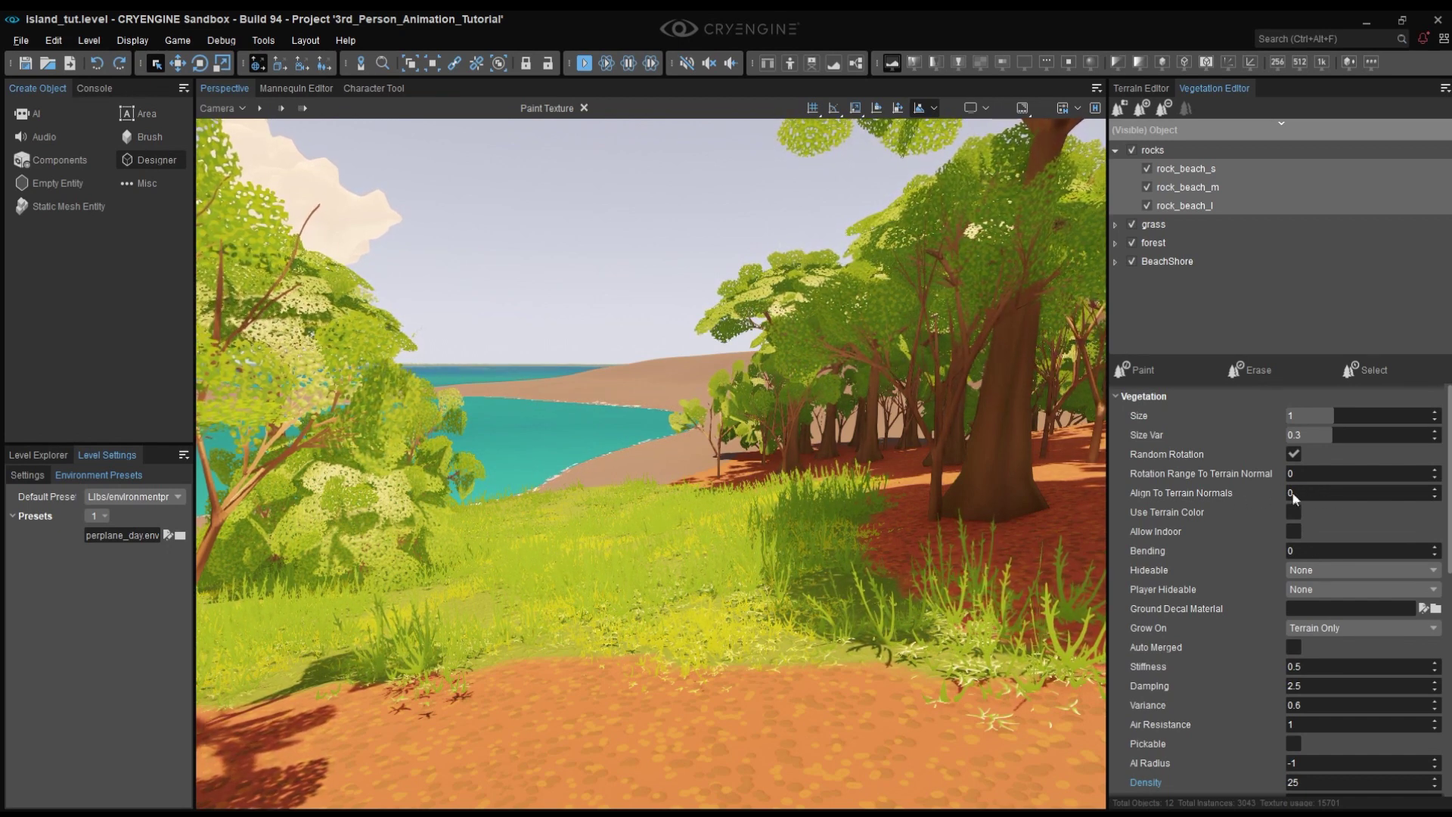
click(1135, 369)
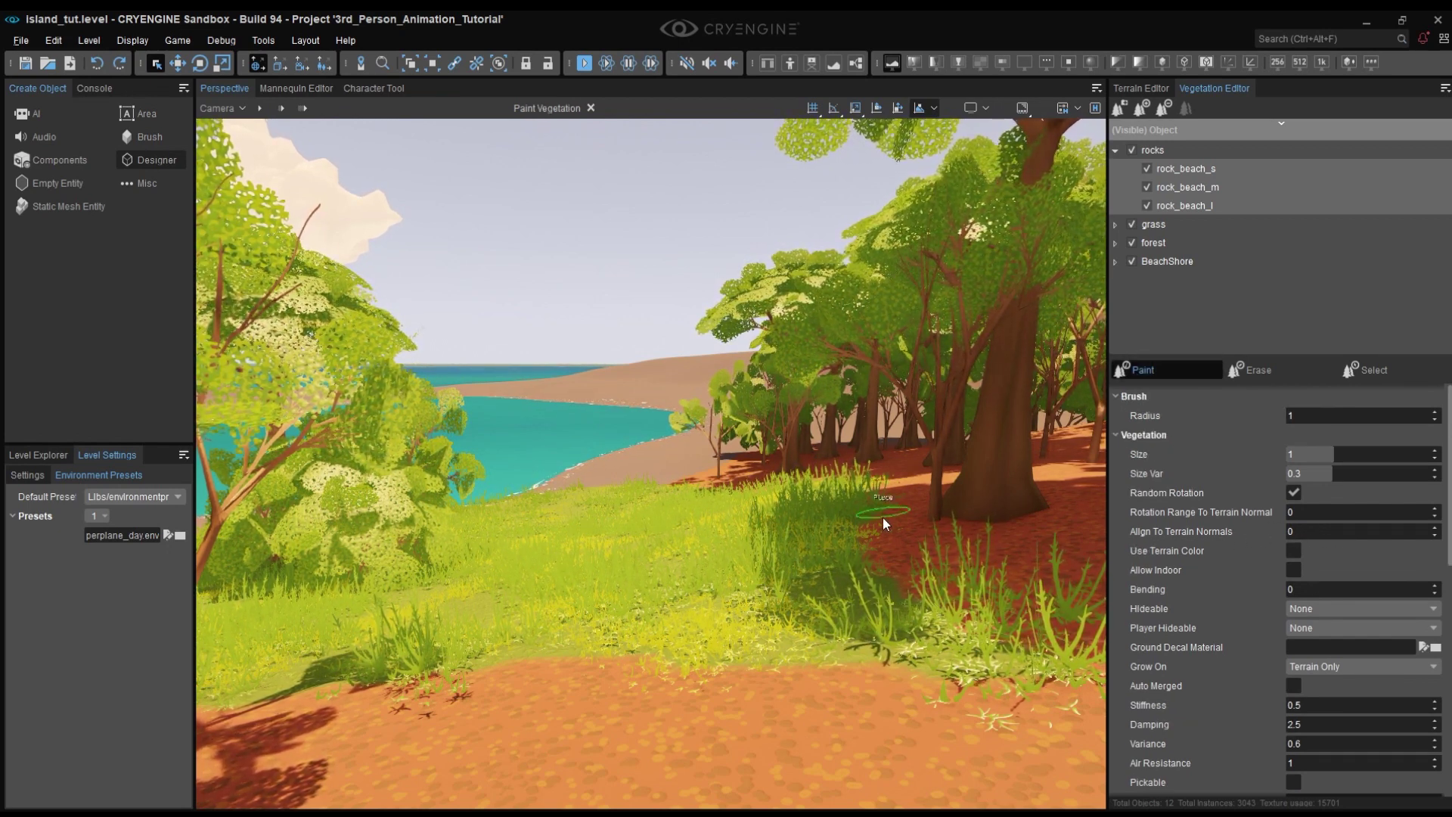
key(w)
mouse_move(883, 517)
right_down()
mouse_move(900, 495)
mouse_move(953, 487)
mouse_move(892, 519)
mouse_move(911, 545)
mouse_move(938, 514)
mouse_move(868, 519)
right_up()
scroll(886, 517, up, 1)
scroll(886, 517, up, 1)
scroll(1285, 507, down, 5)
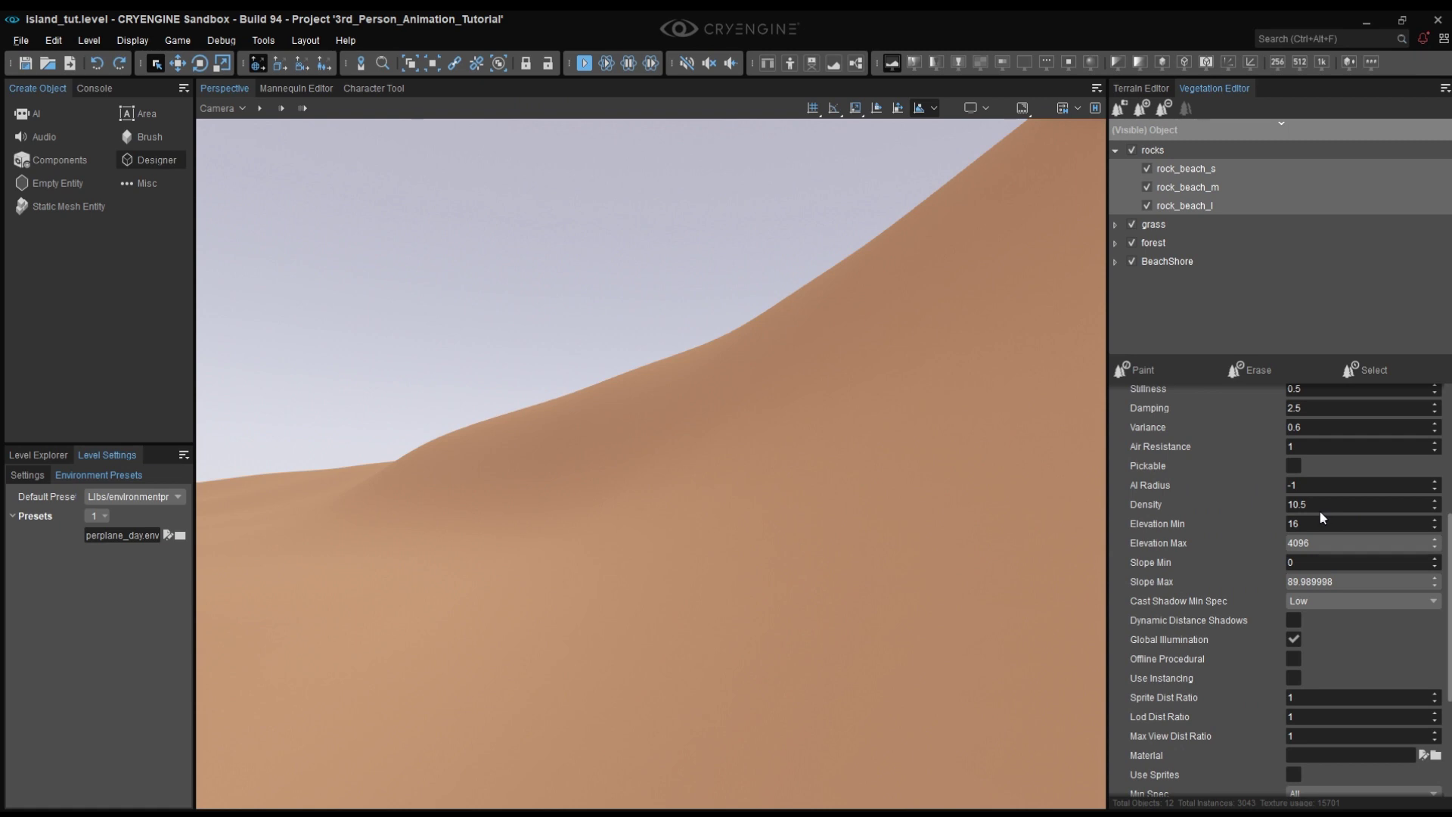
Paint a cluster of the beach rocks onto the sand slope and view how they sit on it.
click(1150, 372)
drag(812, 517, 833, 520)
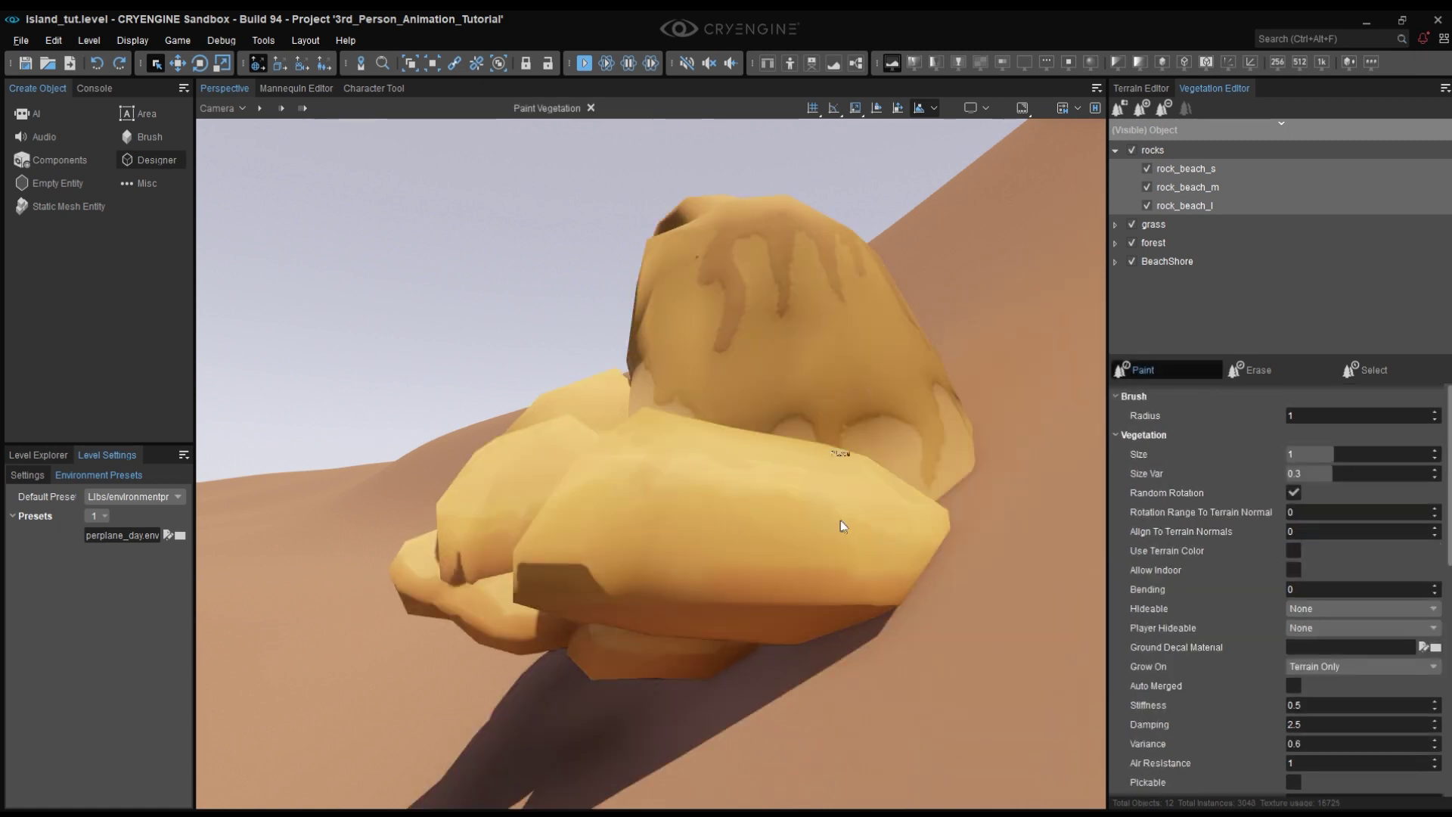
mouse_move(833, 520)
right_down()
mouse_move(800, 533)
mouse_move(894, 547)
right_up()
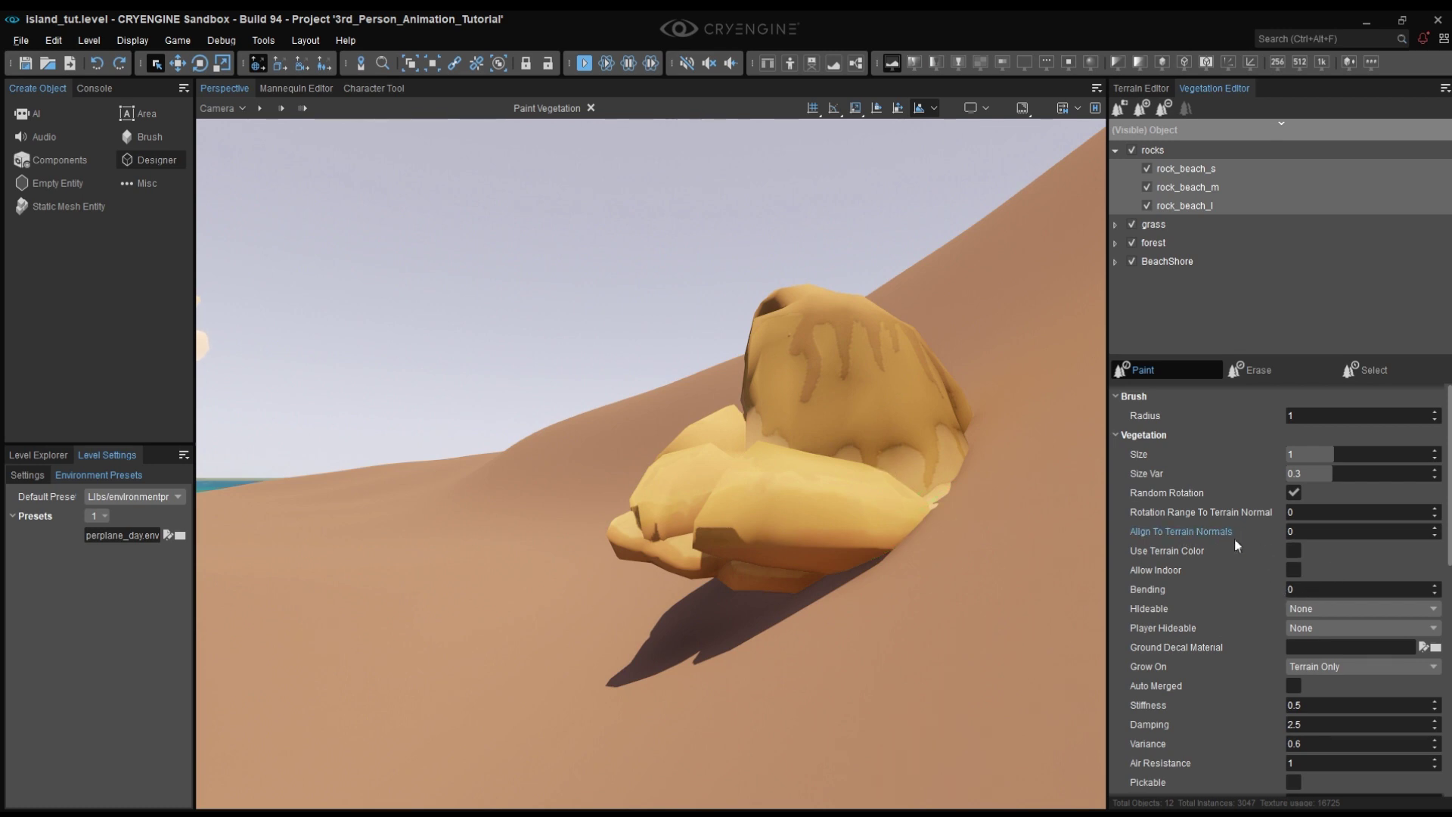
mouse_move(1023, 473)
alt+middle_down()
mouse_move(817, 466)
mouse_move(1051, 476)
alt+middle_up()
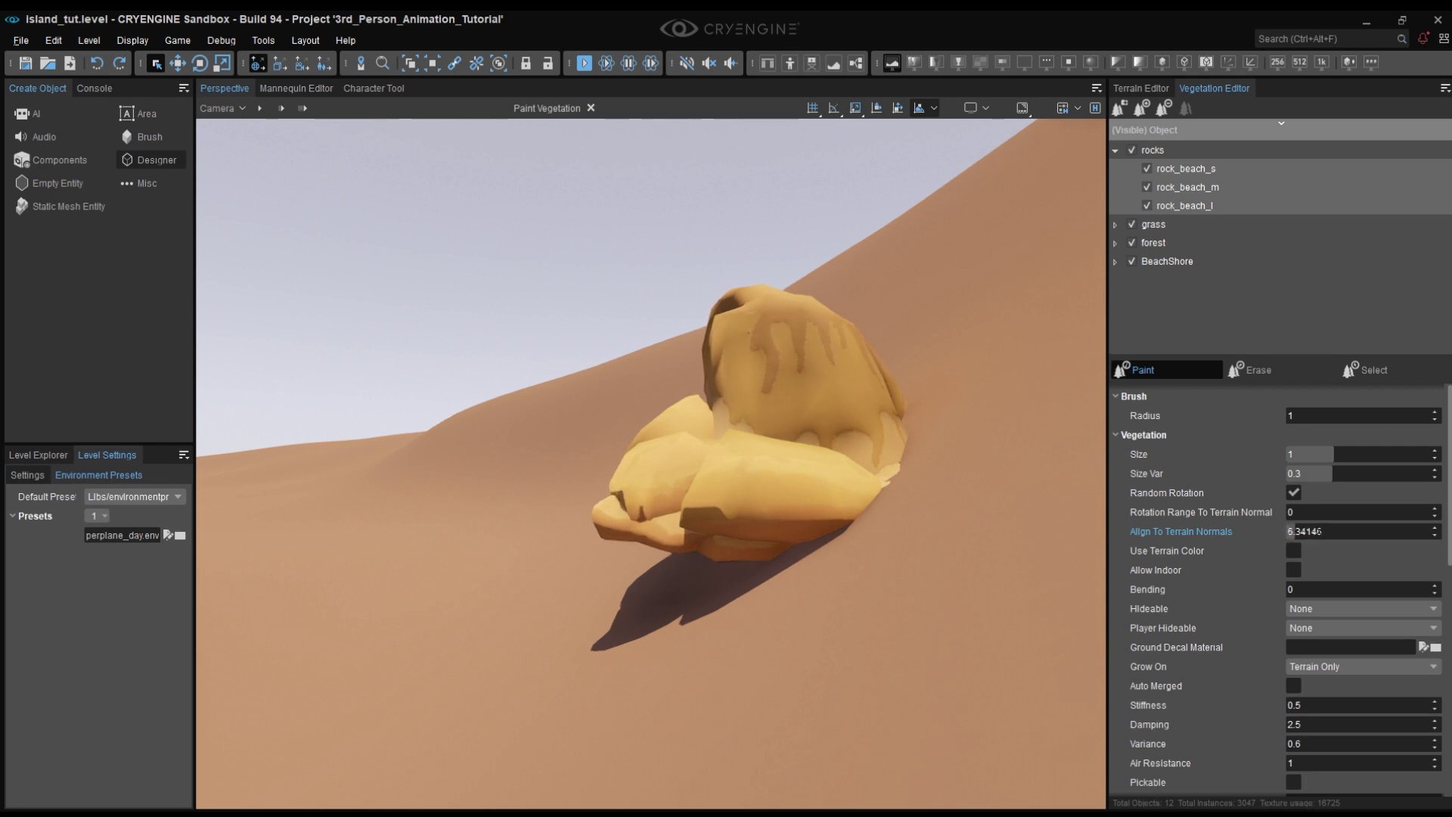
Adjust Align To Terrain Normals of the three beach rocks up to 100 and view the rocks on the slope.
drag(1297, 531, 1305, 531)
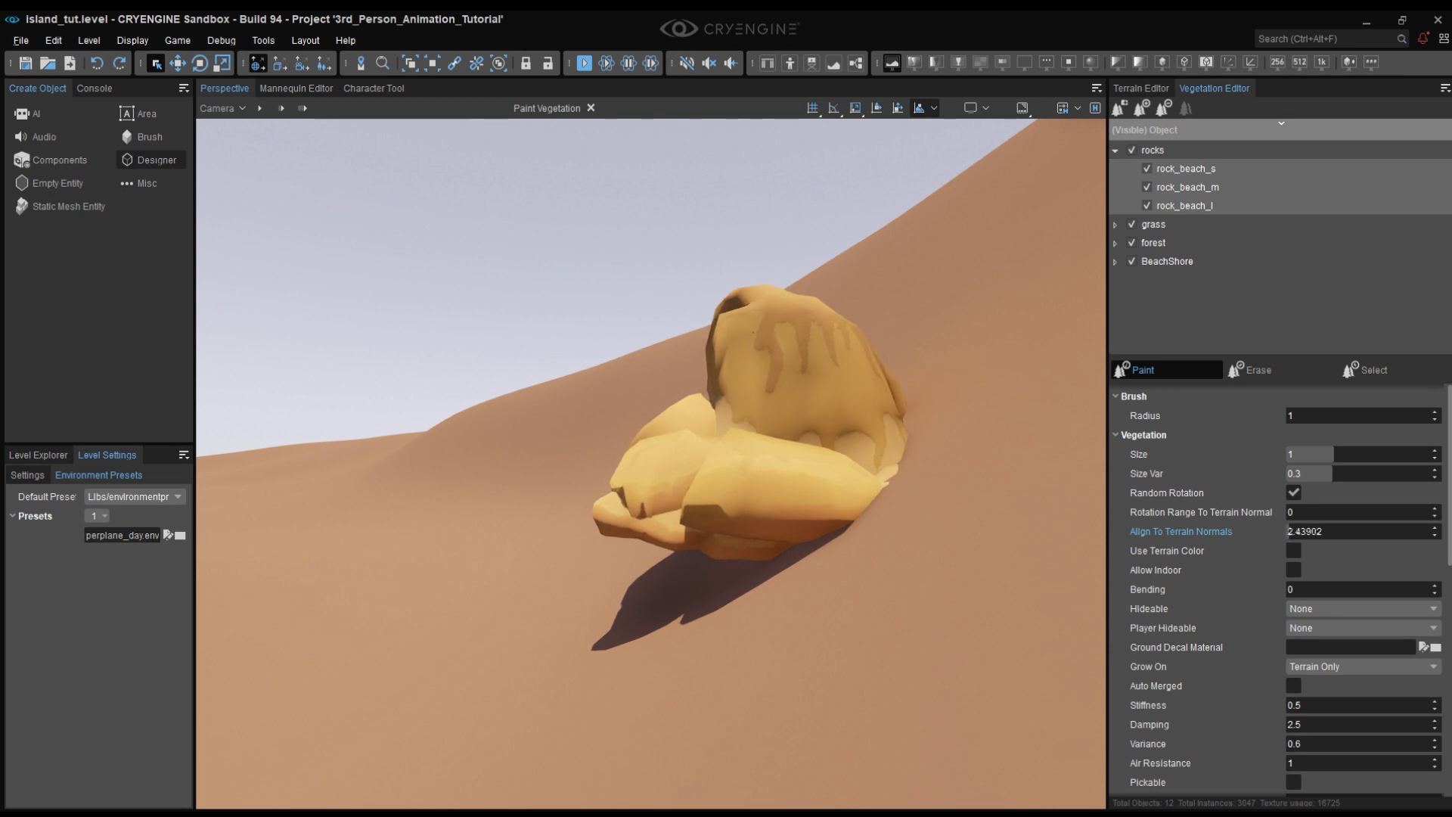
drag(1294, 531, 1361, 531)
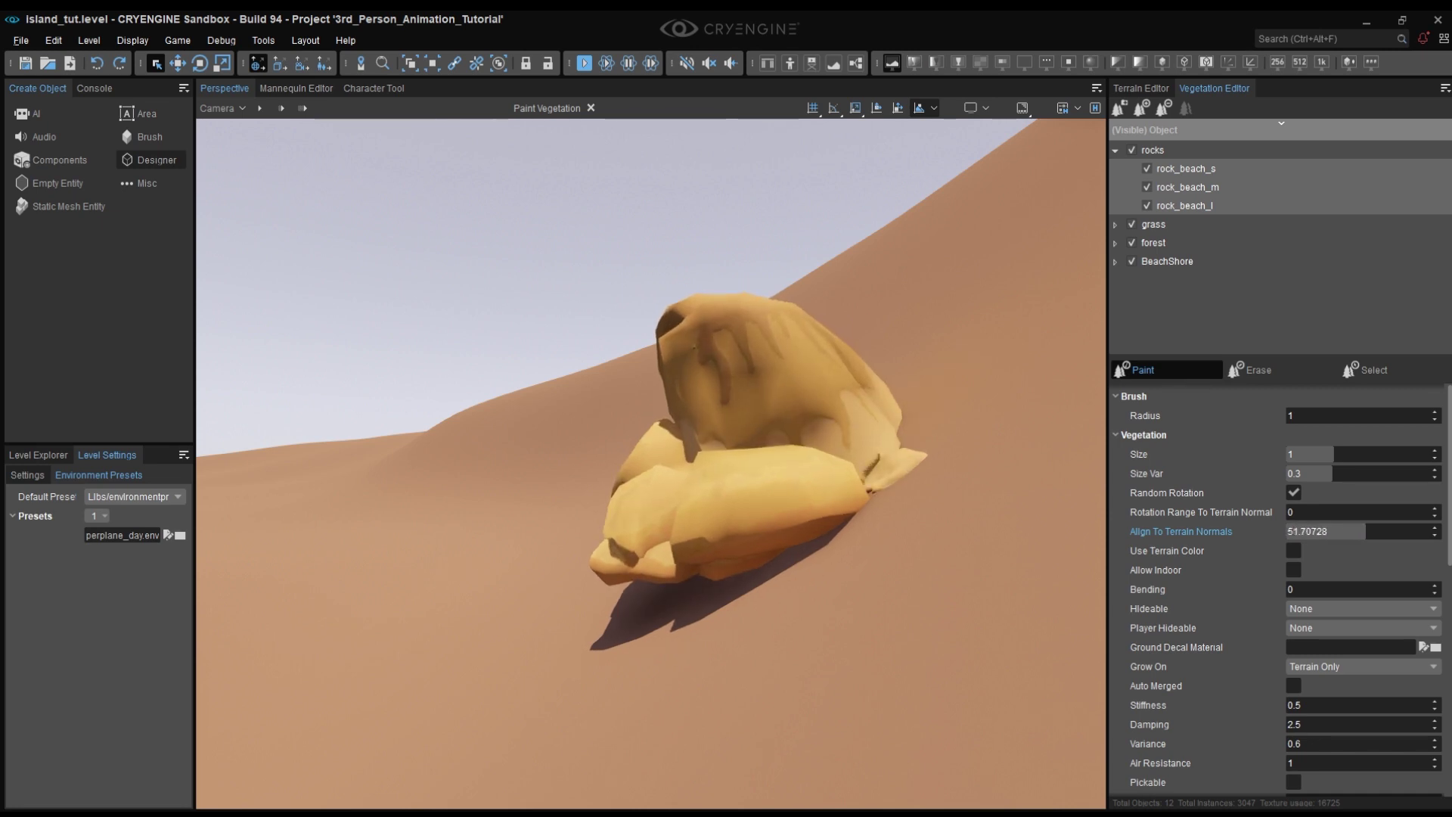
drag(1414, 531, 1433, 531)
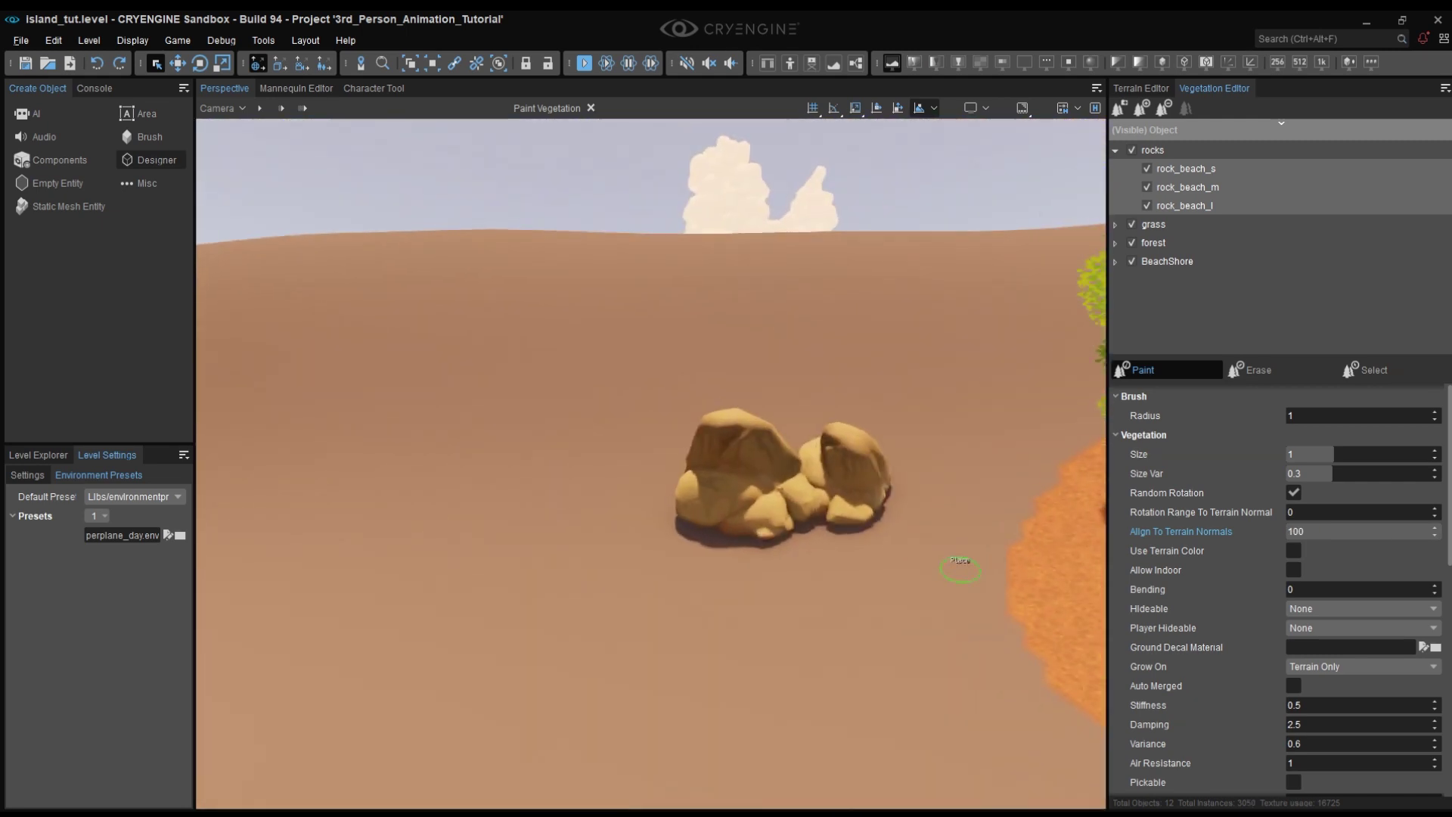
right_drag(960, 570, 716, 468)
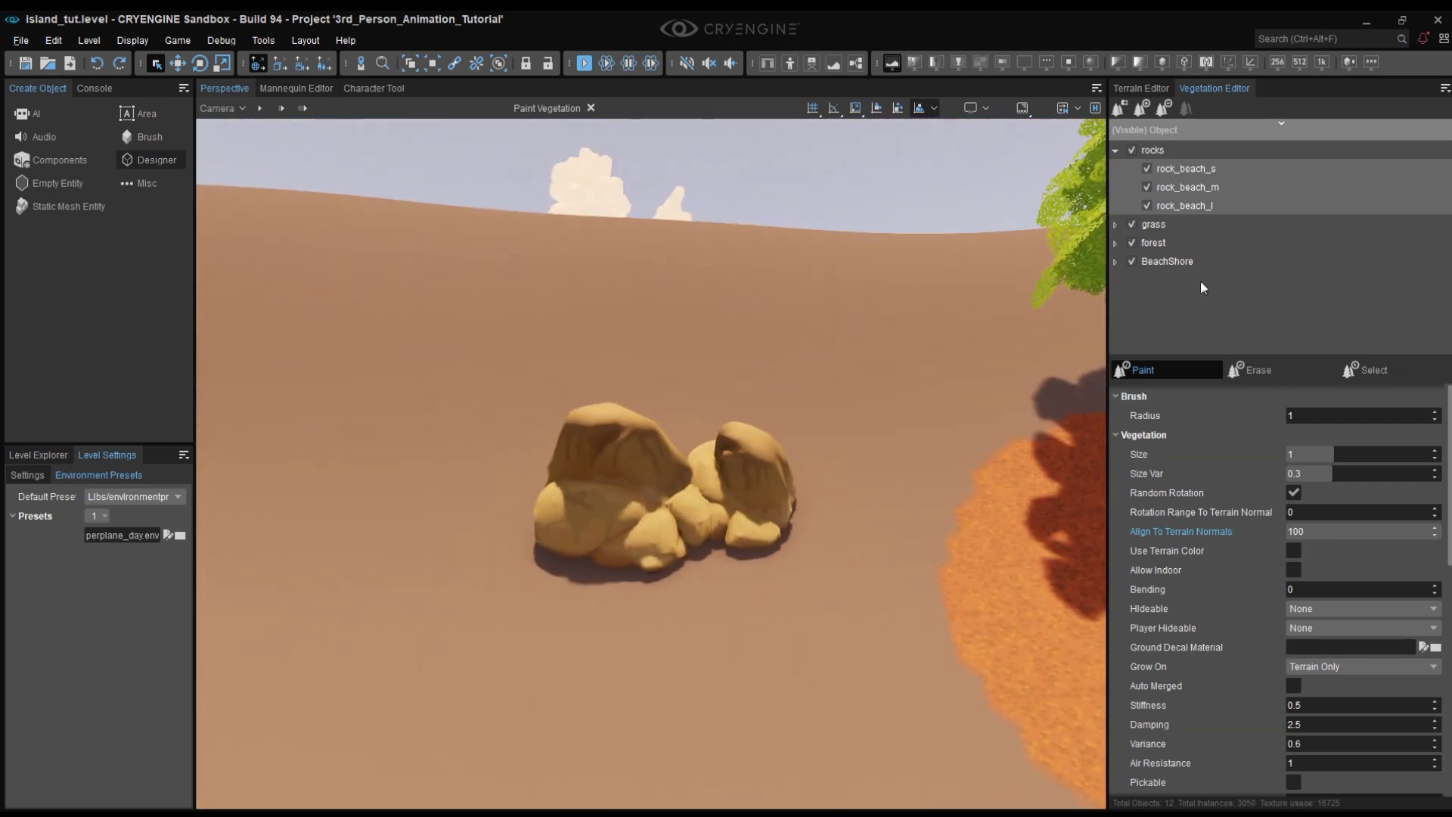
Erase the hand-painted rocks from the sand slope and make the three beach rocks grow on the Terrain/beach.mtl layer.
click(1257, 371)
drag(741, 434, 750, 502)
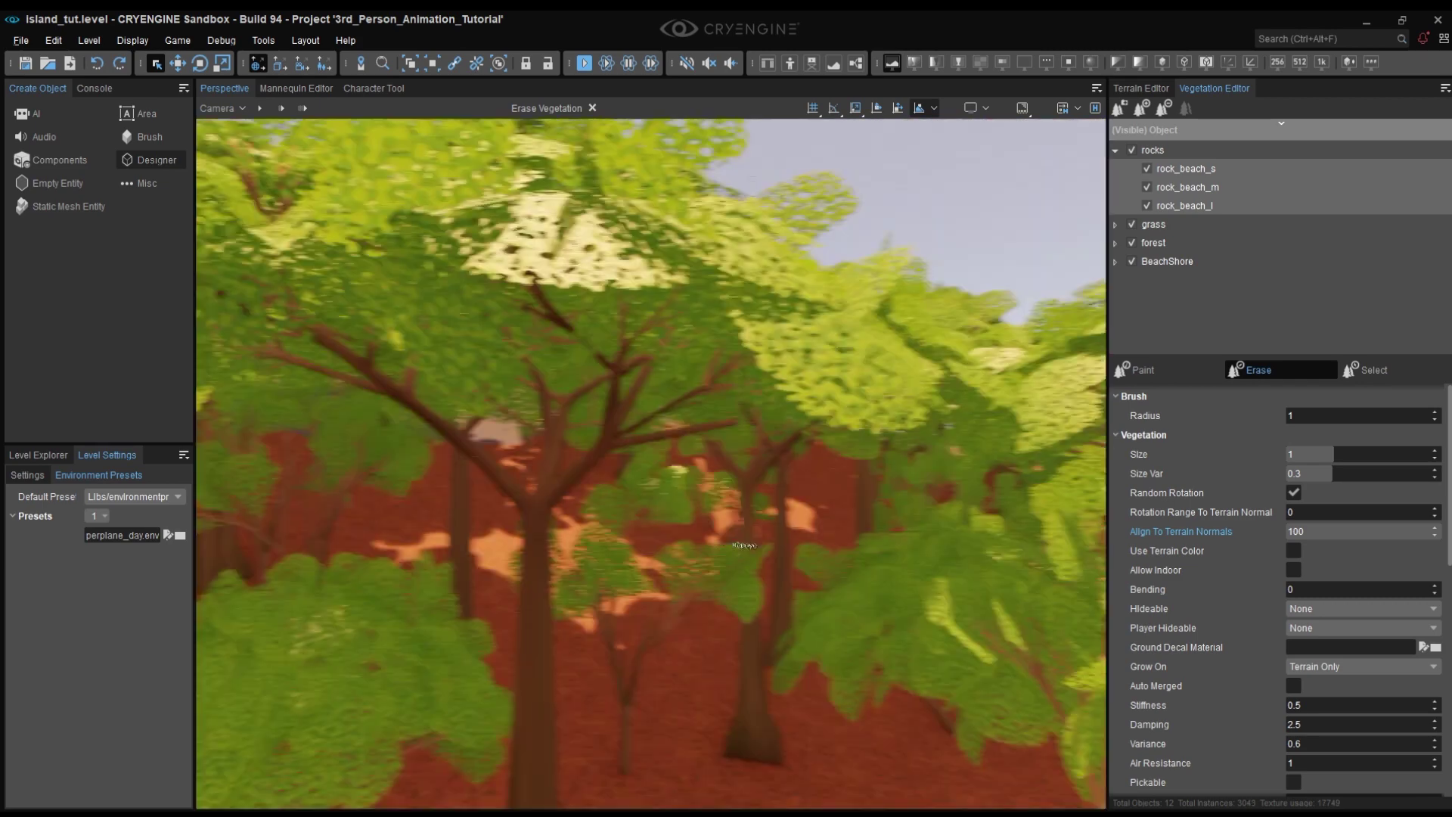
right_drag(743, 545, 745, 544)
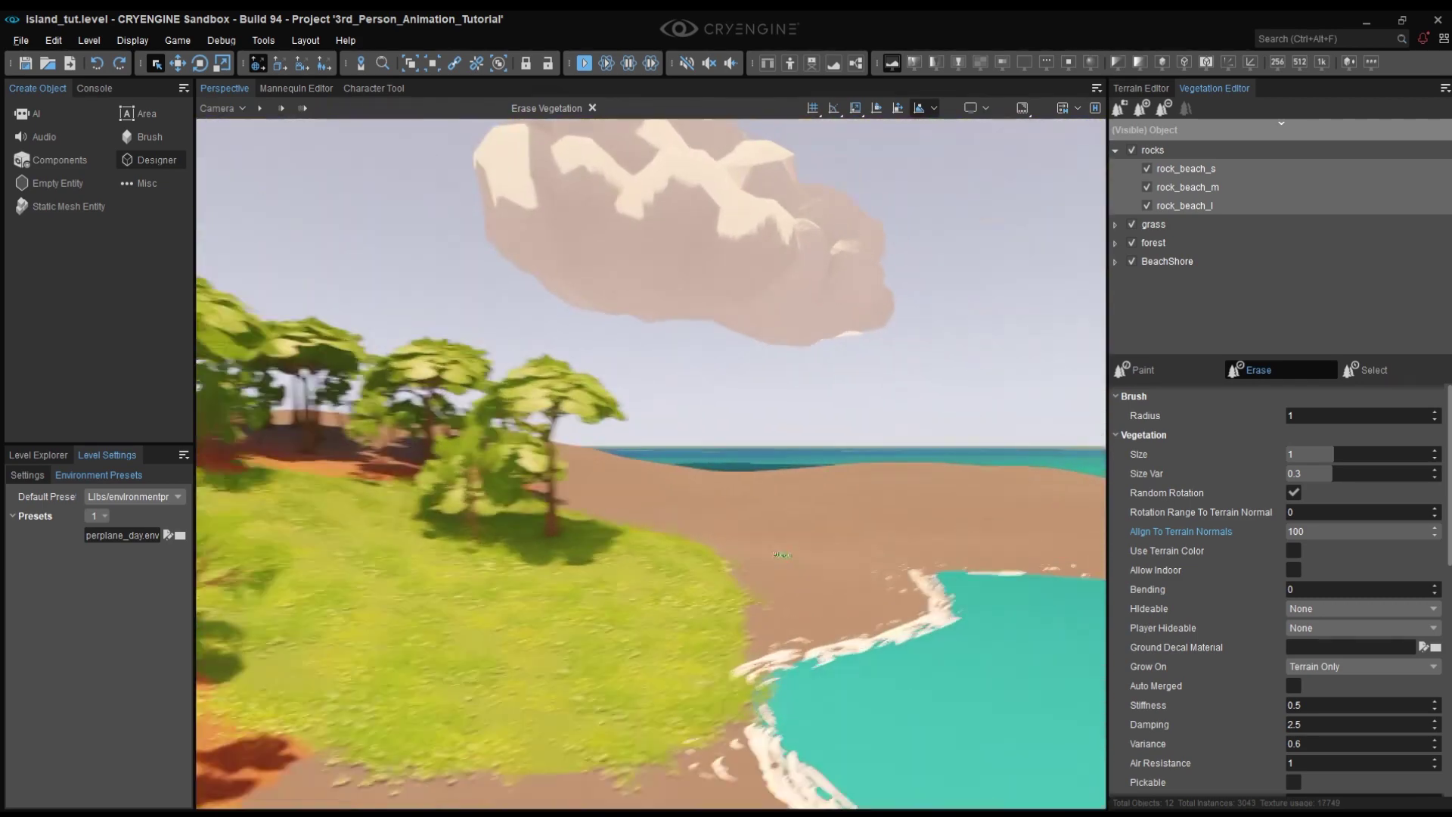
right_drag(749, 544, 755, 542)
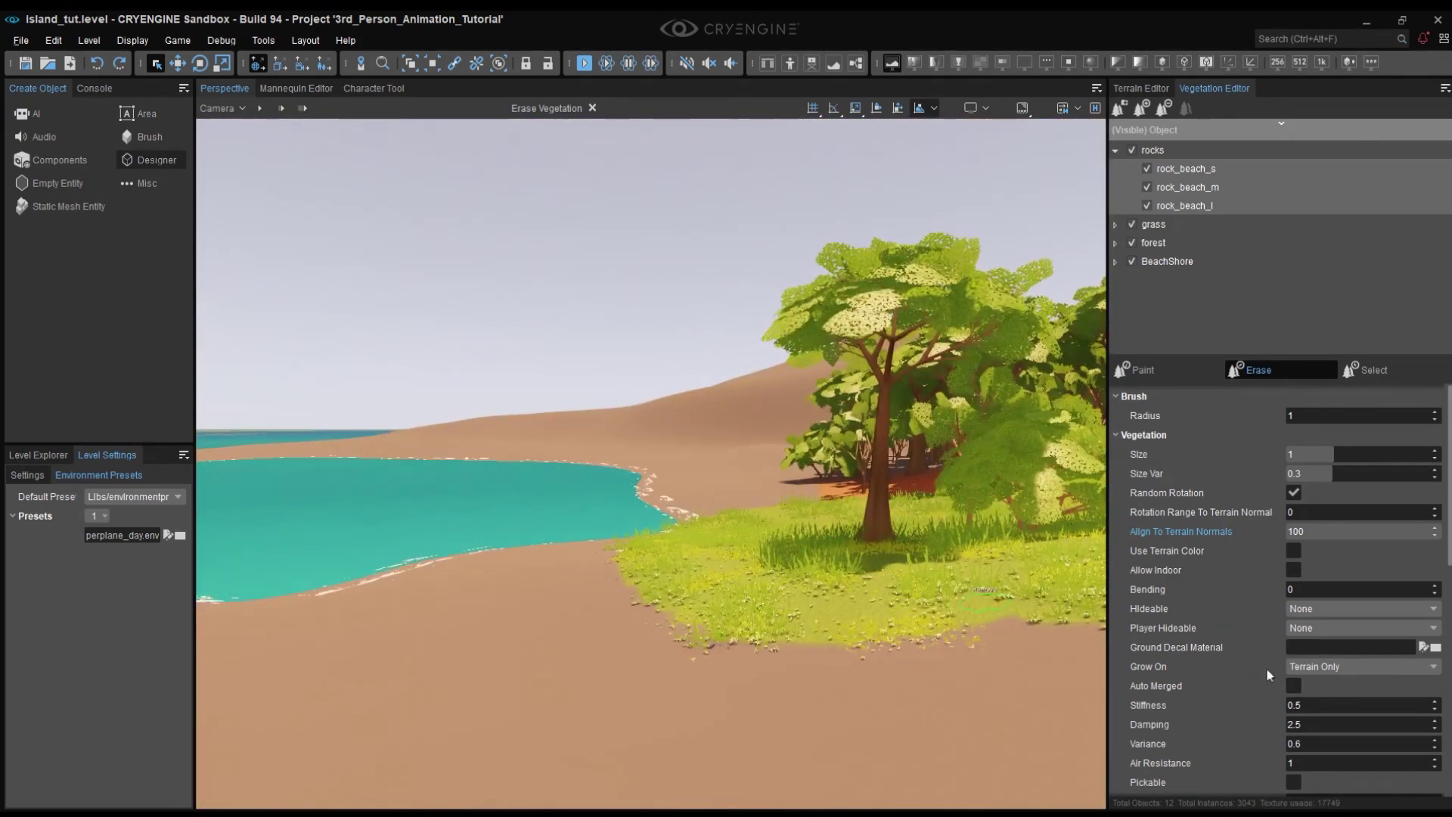
scroll(1266, 667, down, 10)
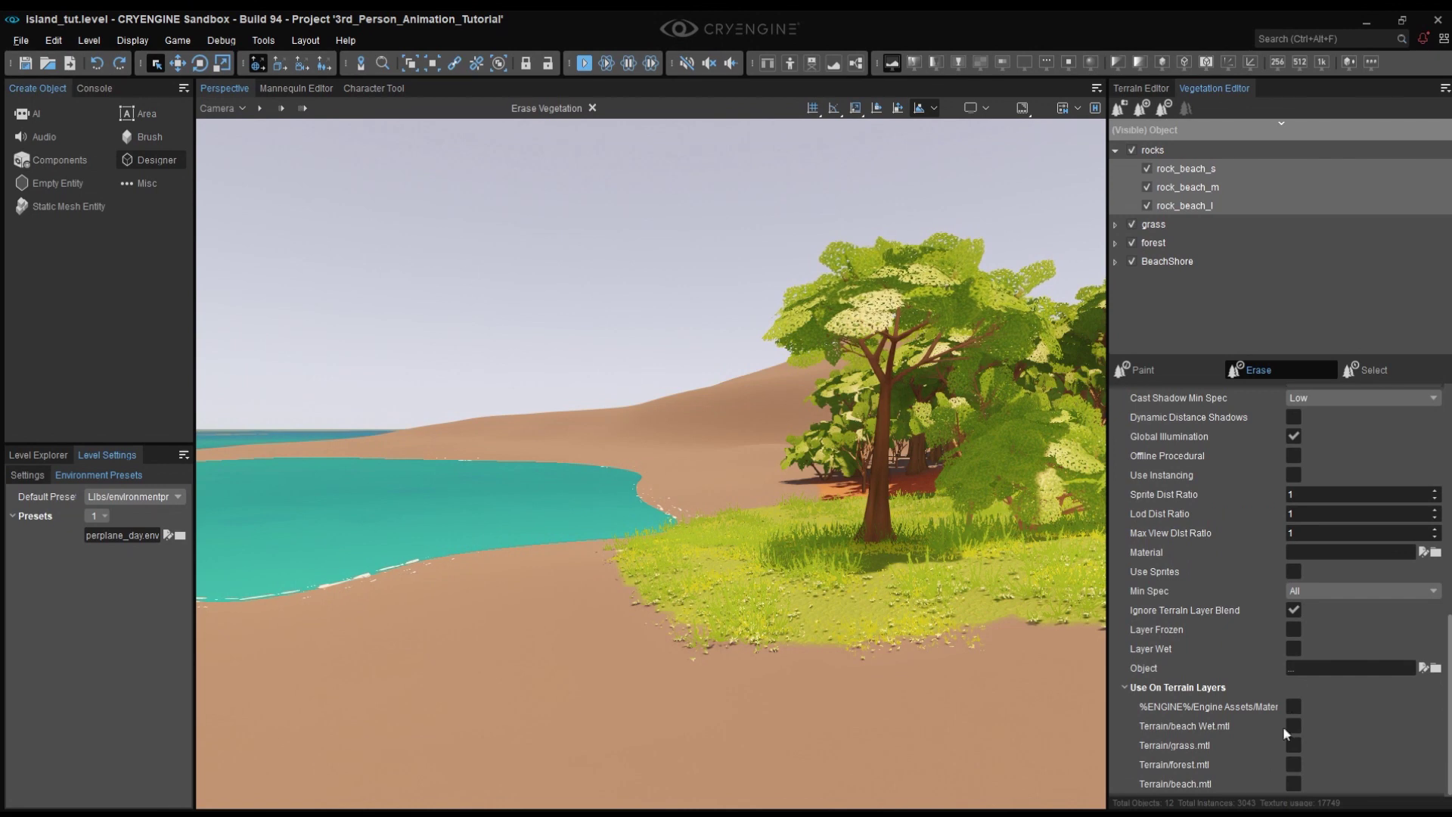
click(1292, 783)
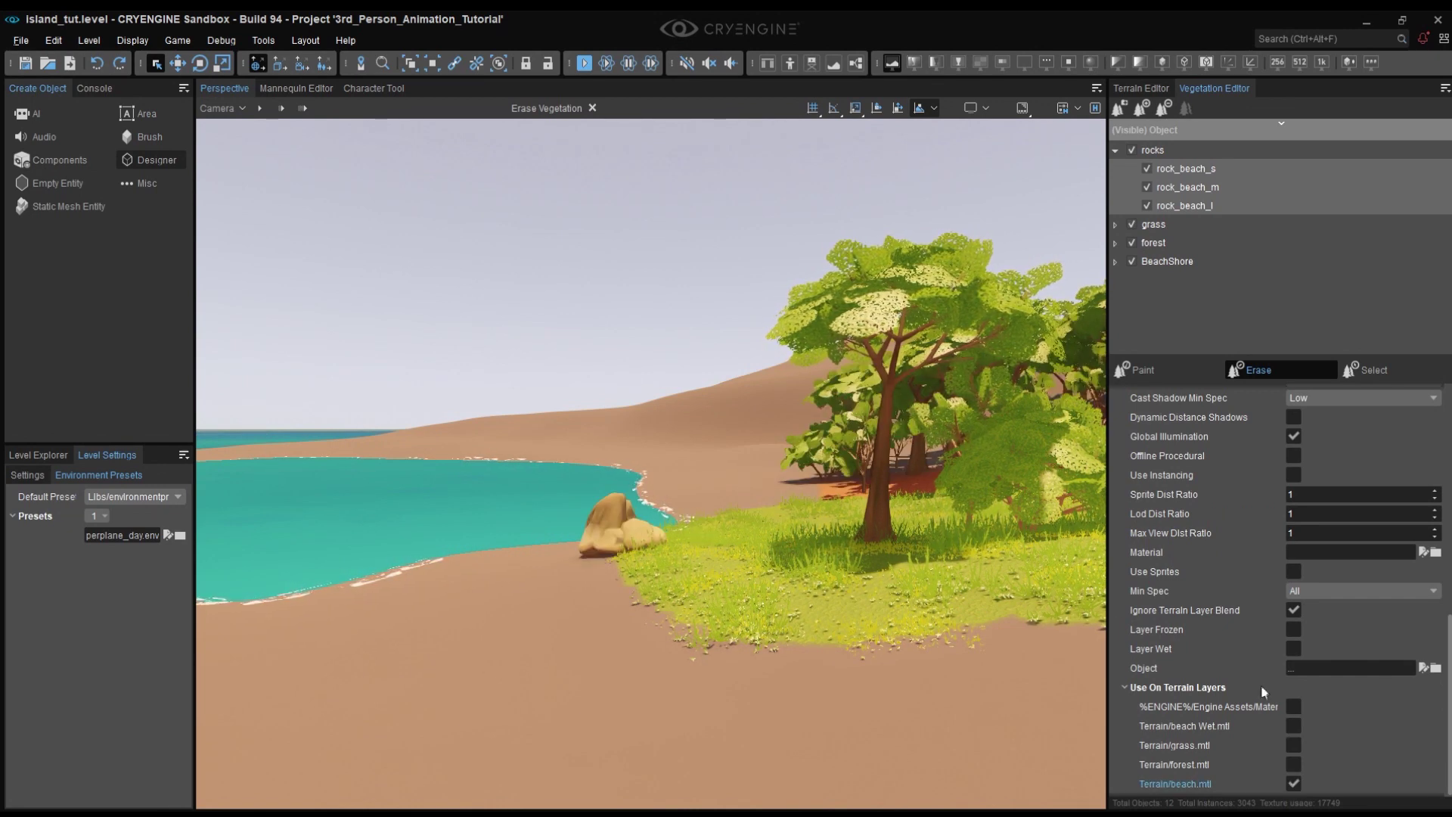
Paint a patch of the beach terrain layer on the shore beside the grass and inspect the rocks generated there.
click(1139, 106)
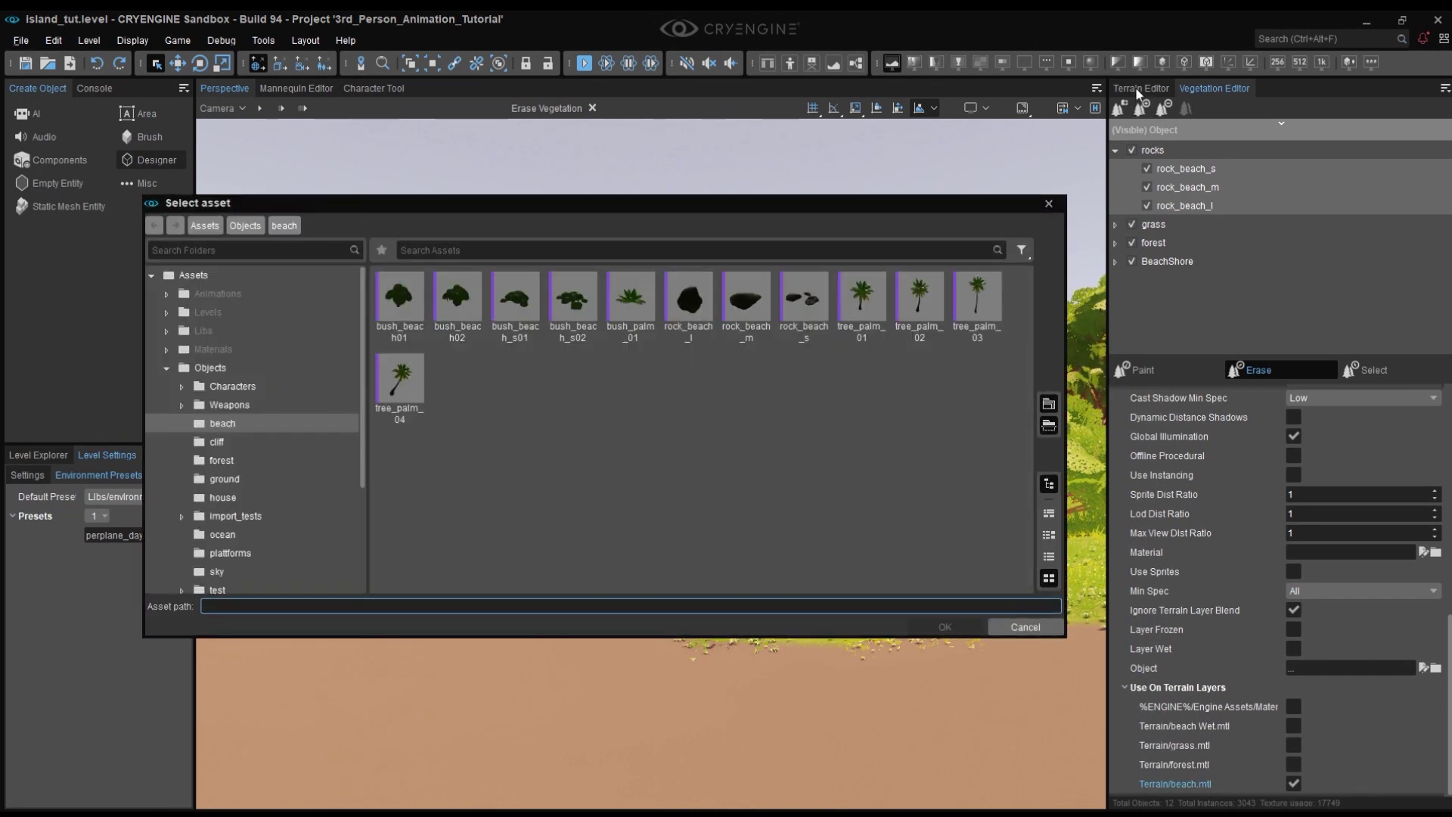
click(1048, 204)
click(1141, 88)
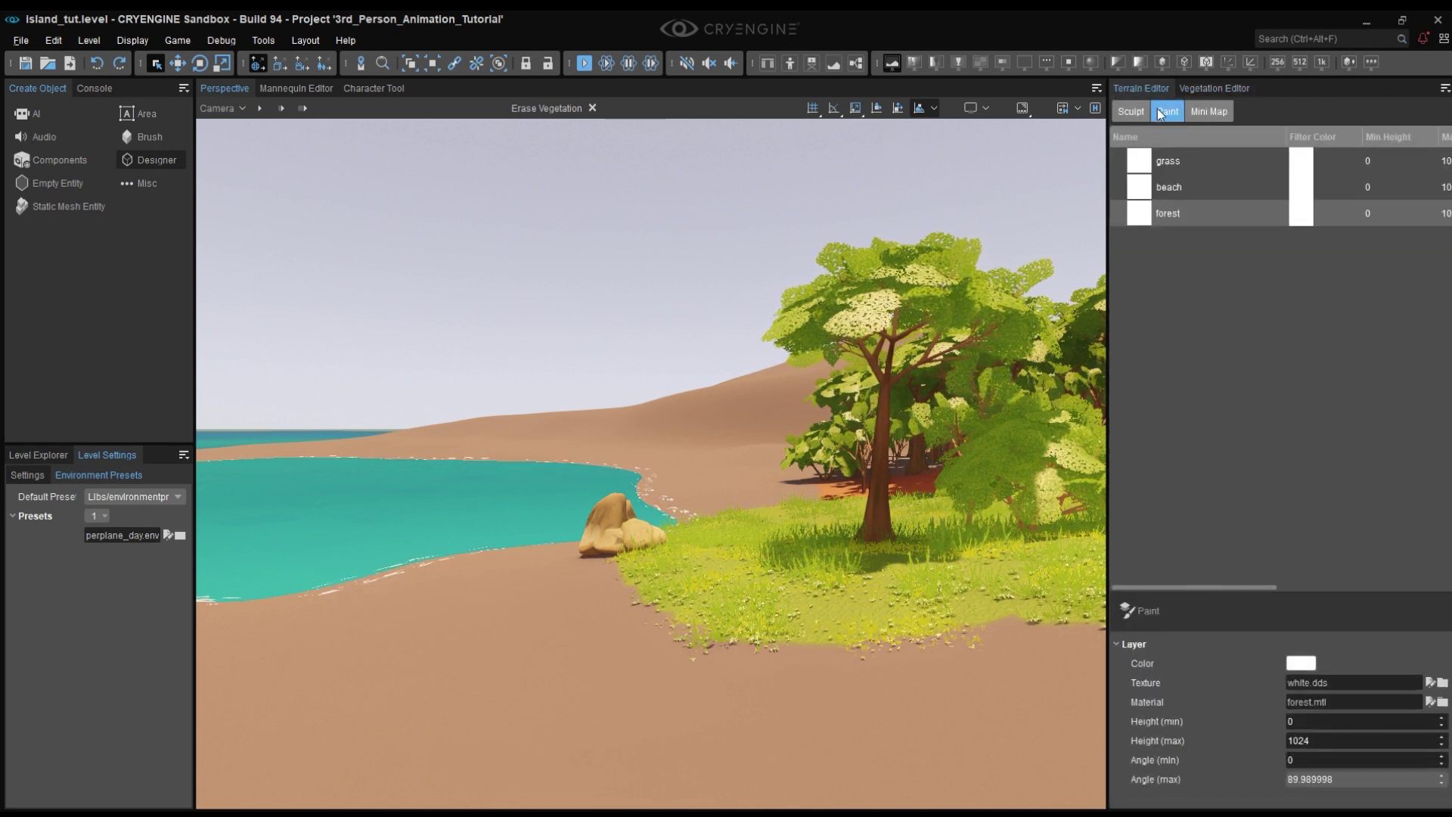
click(1168, 188)
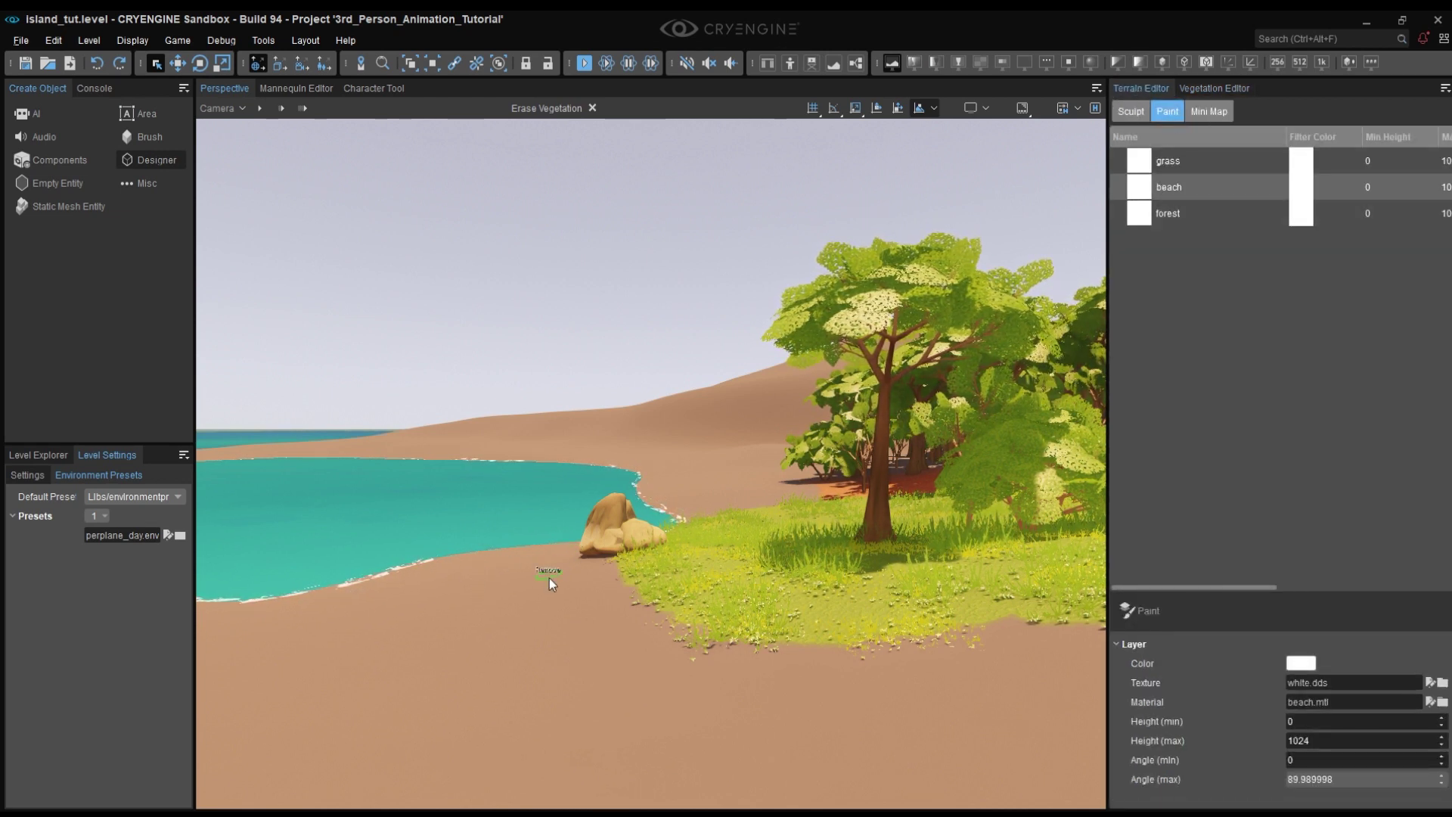
click(1148, 610)
drag(483, 549, 492, 586)
right_drag(473, 598, 456, 581)
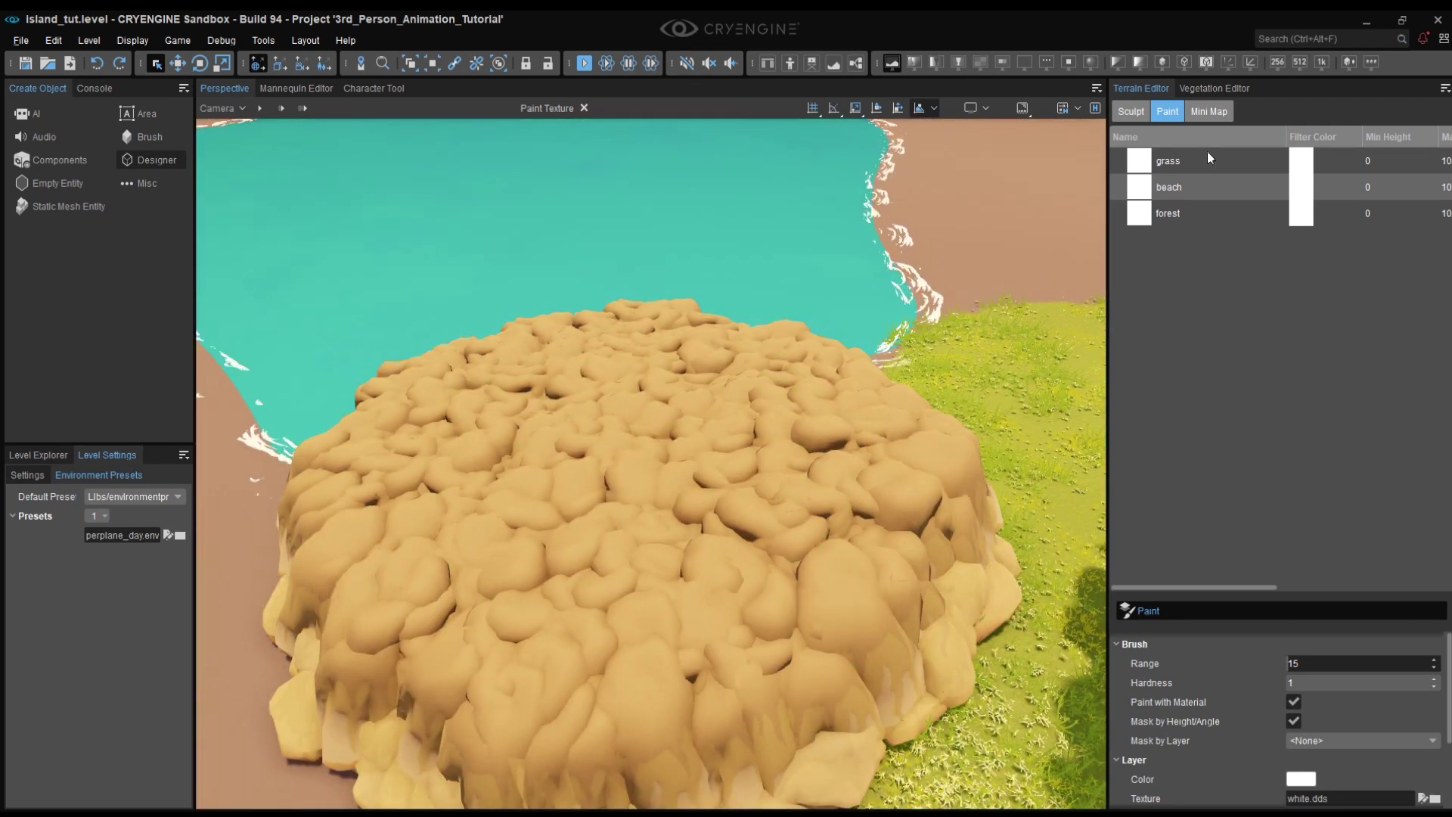
Set the density of the three beach rocks to 25.
click(1213, 89)
scroll(1285, 590, down, 5)
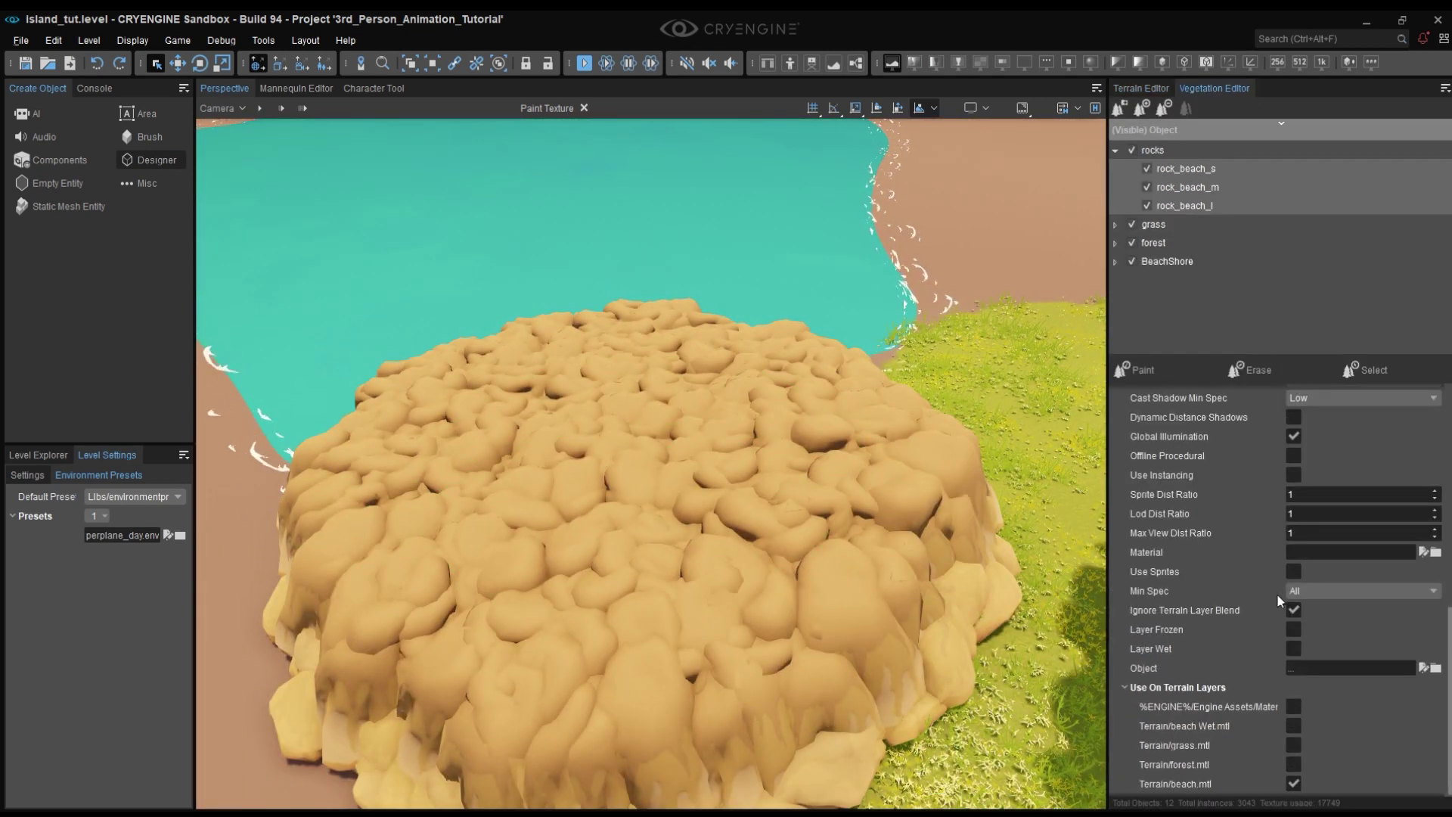
scroll(1281, 594, up, 3)
double_click(1304, 487)
text(25)
key(Return)
Extend the beach terrain layer along the lagoon's shoreline and check how the rocks spread over it.
right_drag(741, 452, 729, 443)
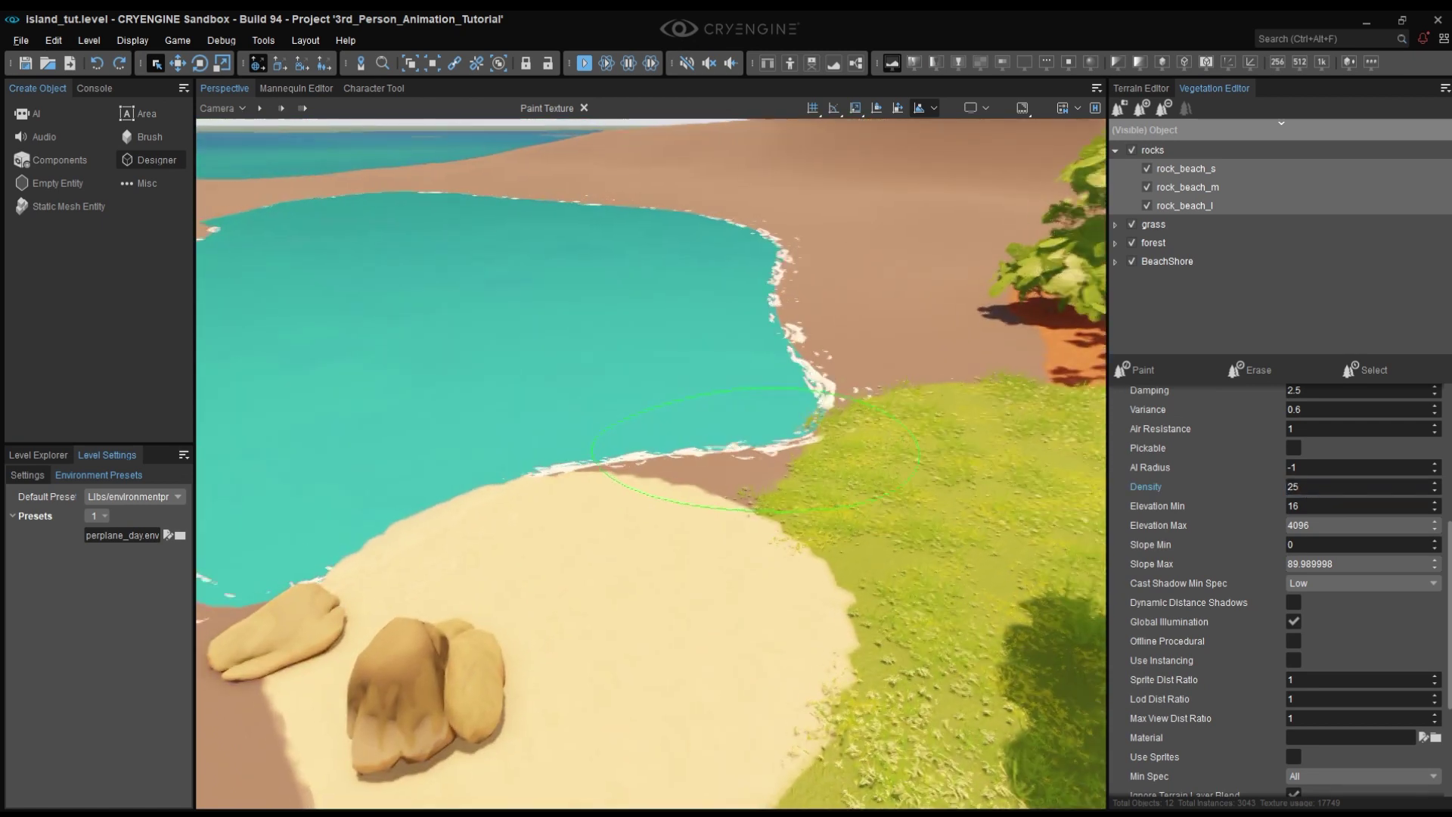
mouse_move(729, 443)
mouse_down()
mouse_move(786, 406)
mouse_move(818, 307)
mouse_move(812, 226)
mouse_up()
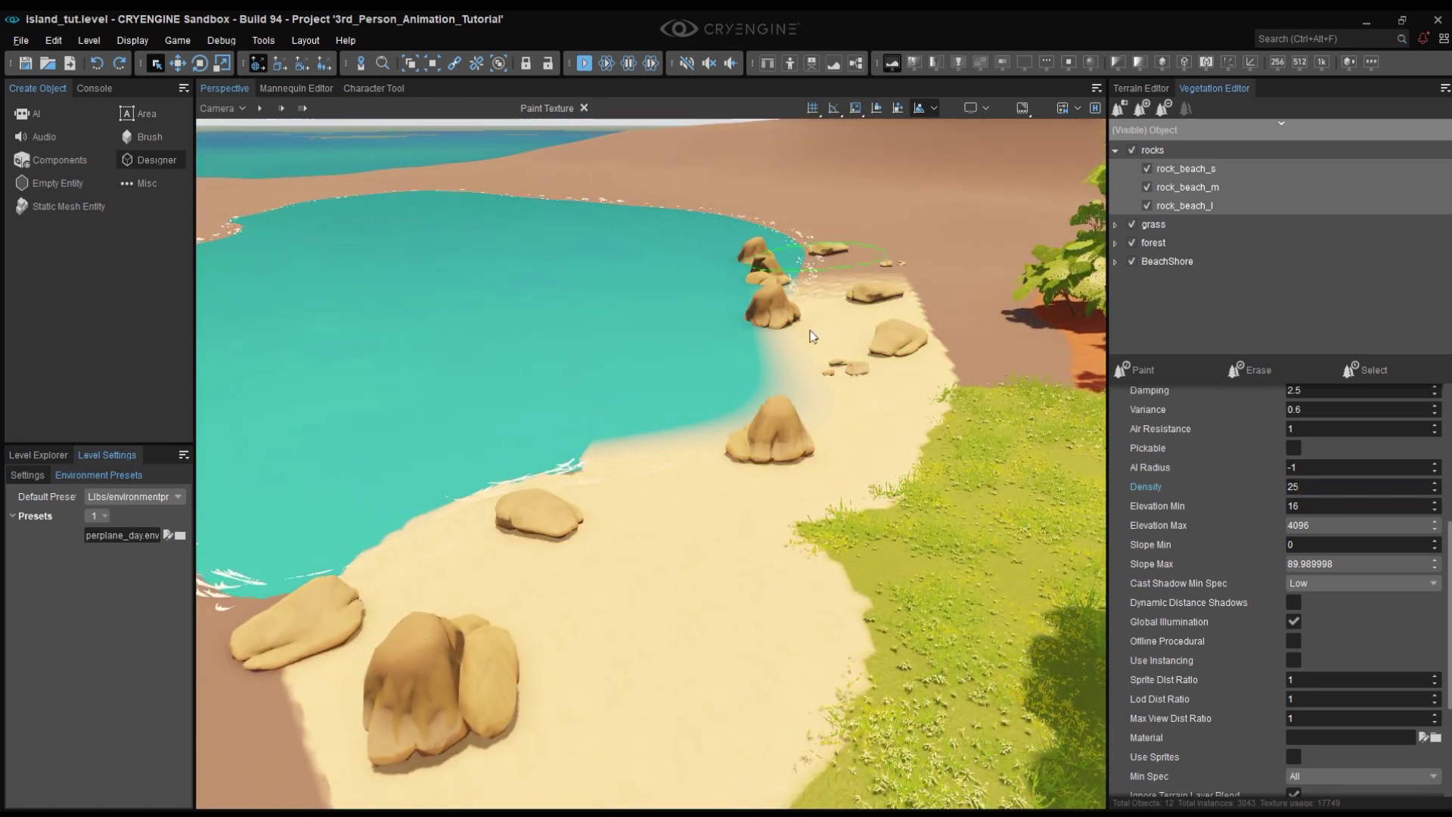
key(w)
right_drag(748, 563, 760, 491)
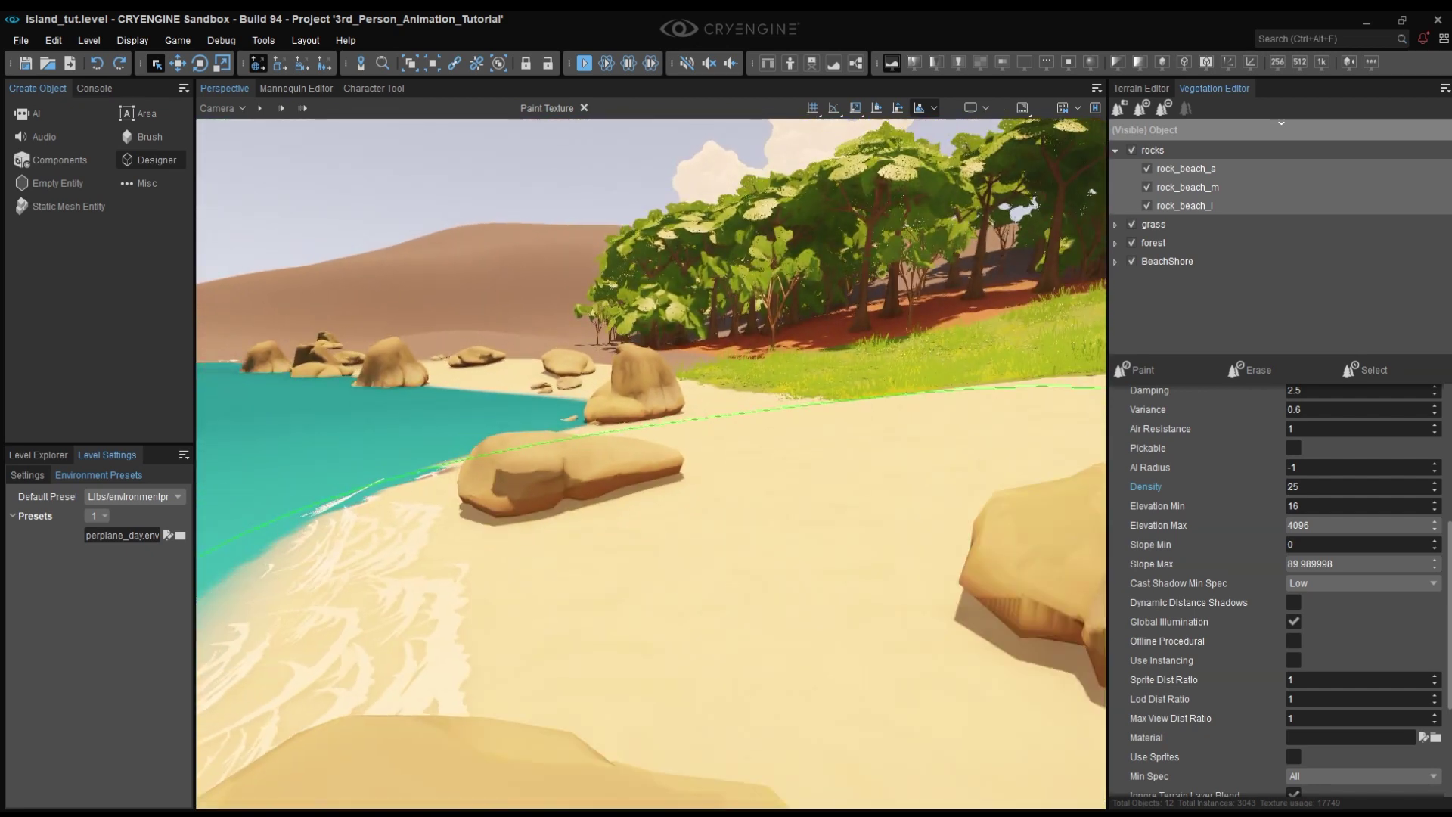
key(s)
mouse_move(802, 469)
right_down()
mouse_move(778, 509)
mouse_move(749, 518)
right_up()
mouse_move(635, 496)
mouse_down()
mouse_move(893, 550)
mouse_move(827, 413)
mouse_up()
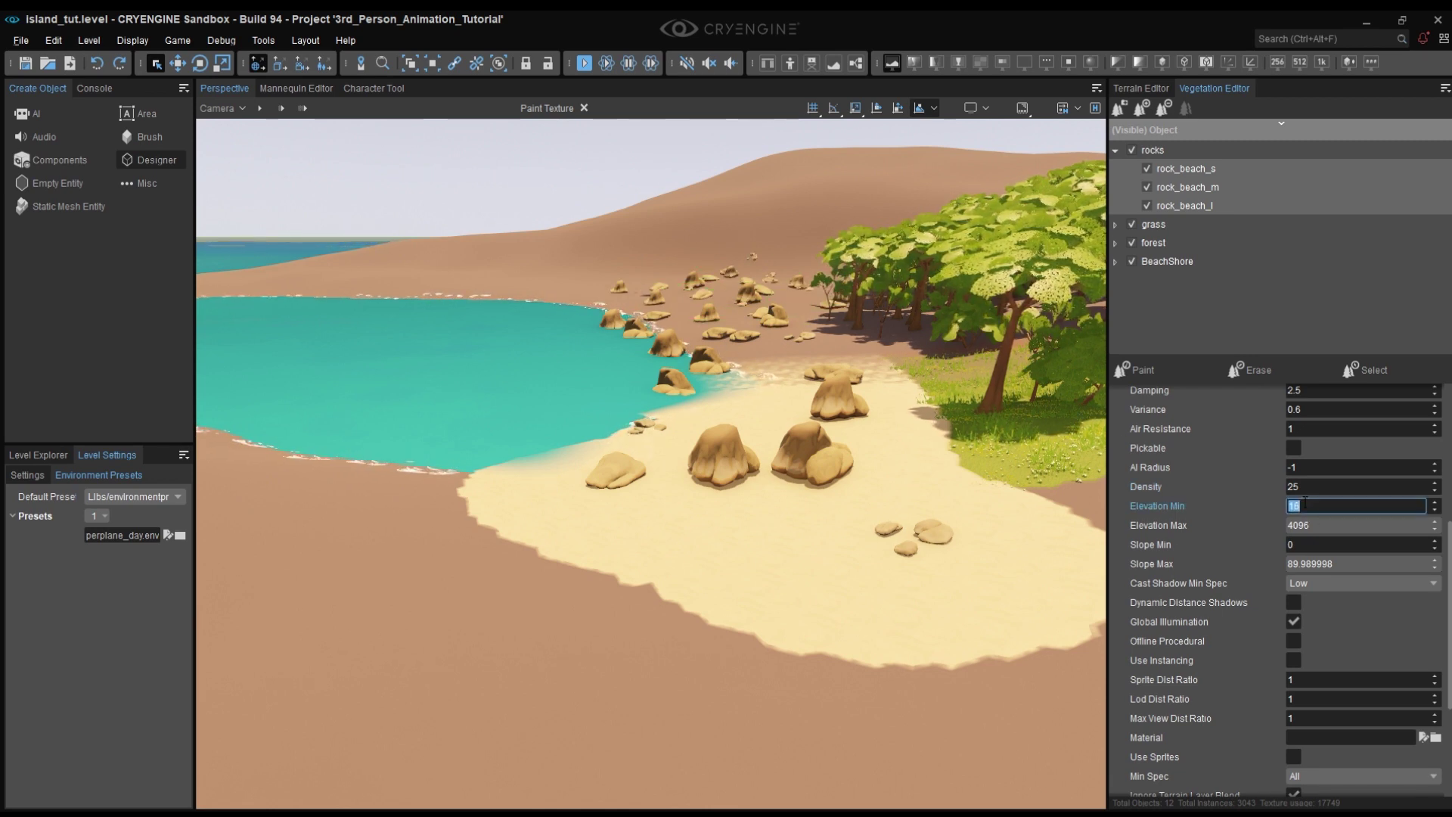
Set Elevation Min of the three beach rocks to 30 and paint the beach layer past the forest up the slope.
key(Return)
right_drag(804, 395, 781, 415)
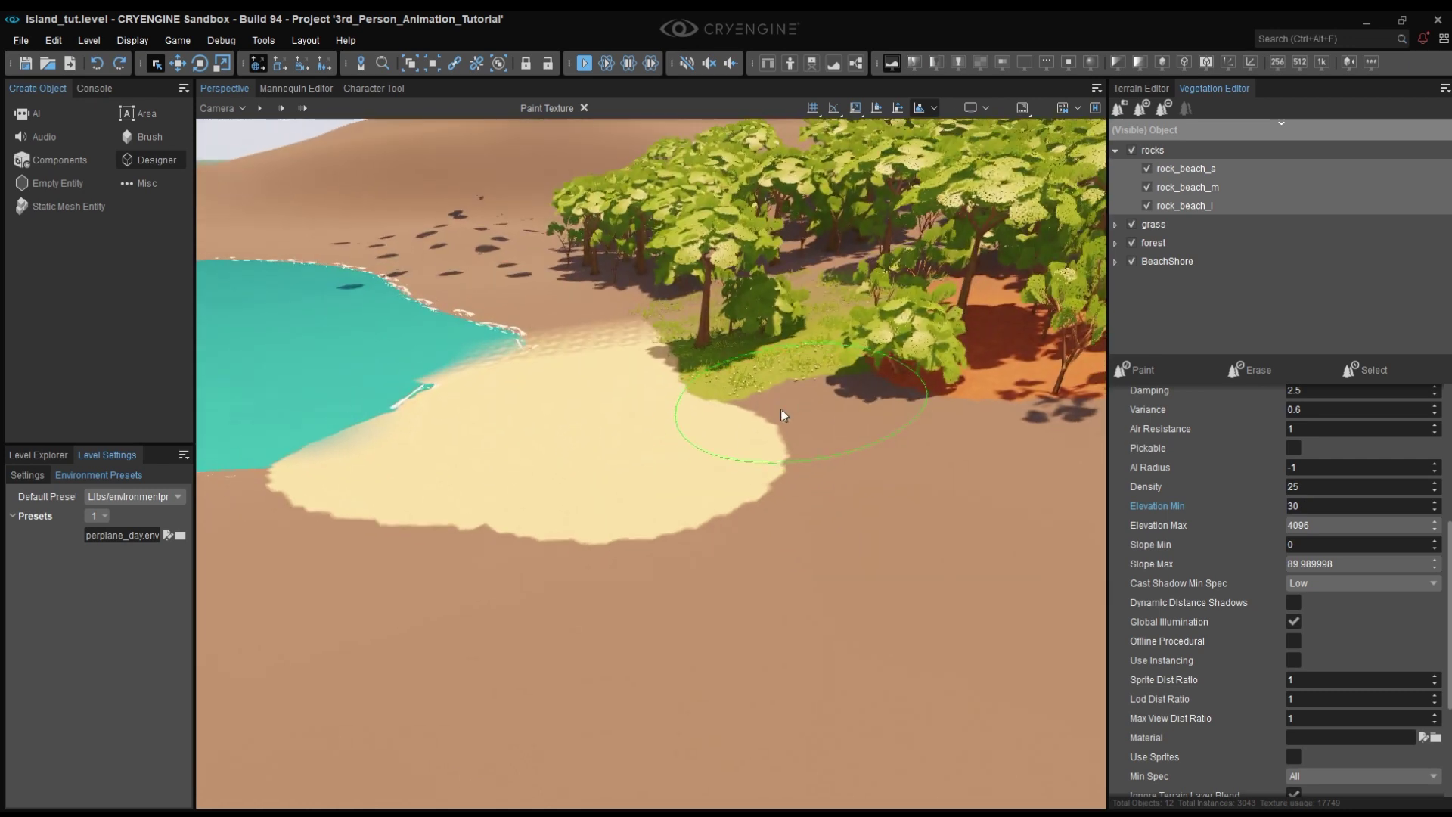
drag(781, 415, 859, 492)
right_drag(859, 492, 840, 494)
drag(840, 493, 865, 496)
right_drag(865, 496, 869, 476)
drag(869, 476, 1011, 338)
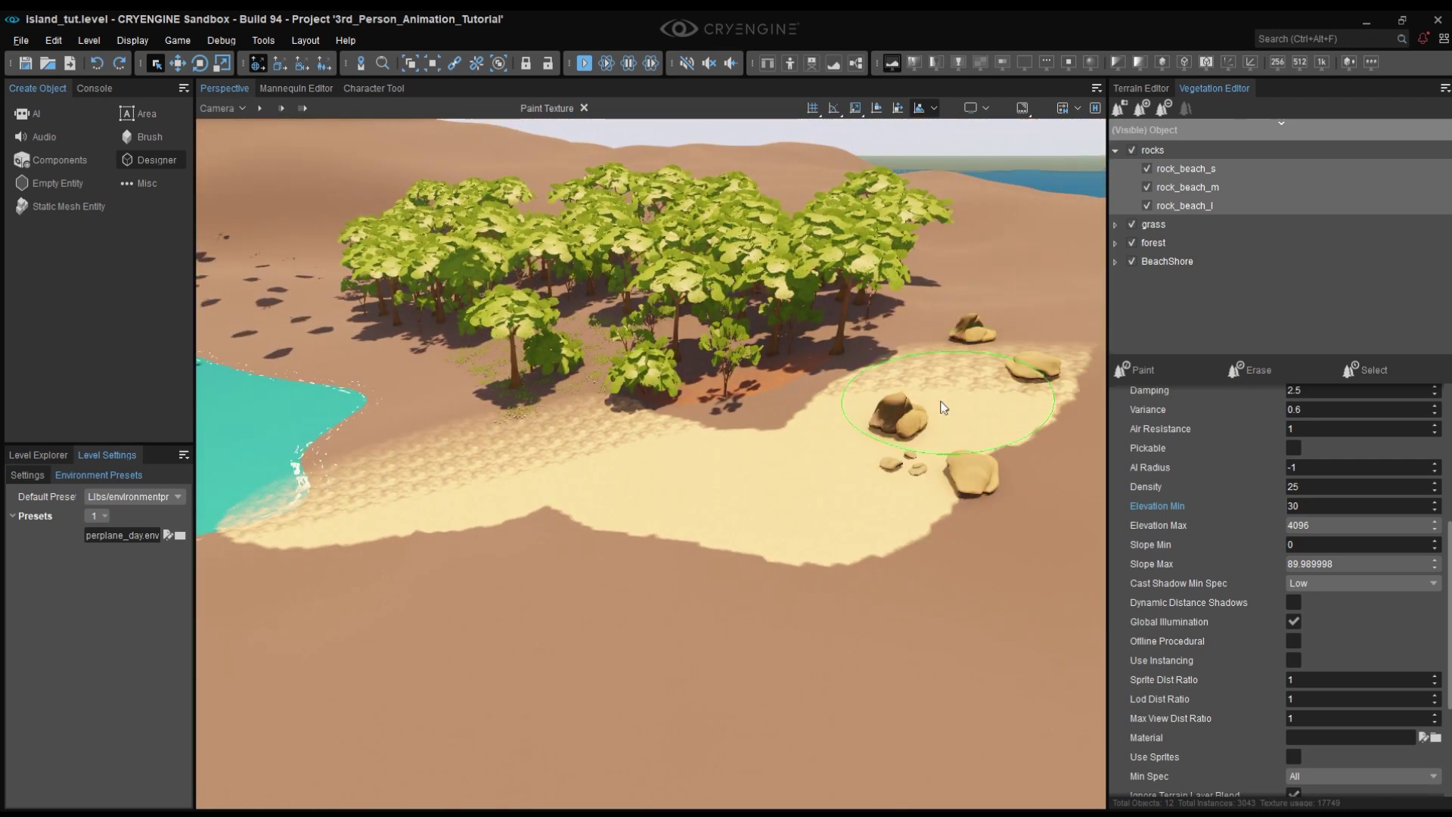
drag(701, 469, 600, 565)
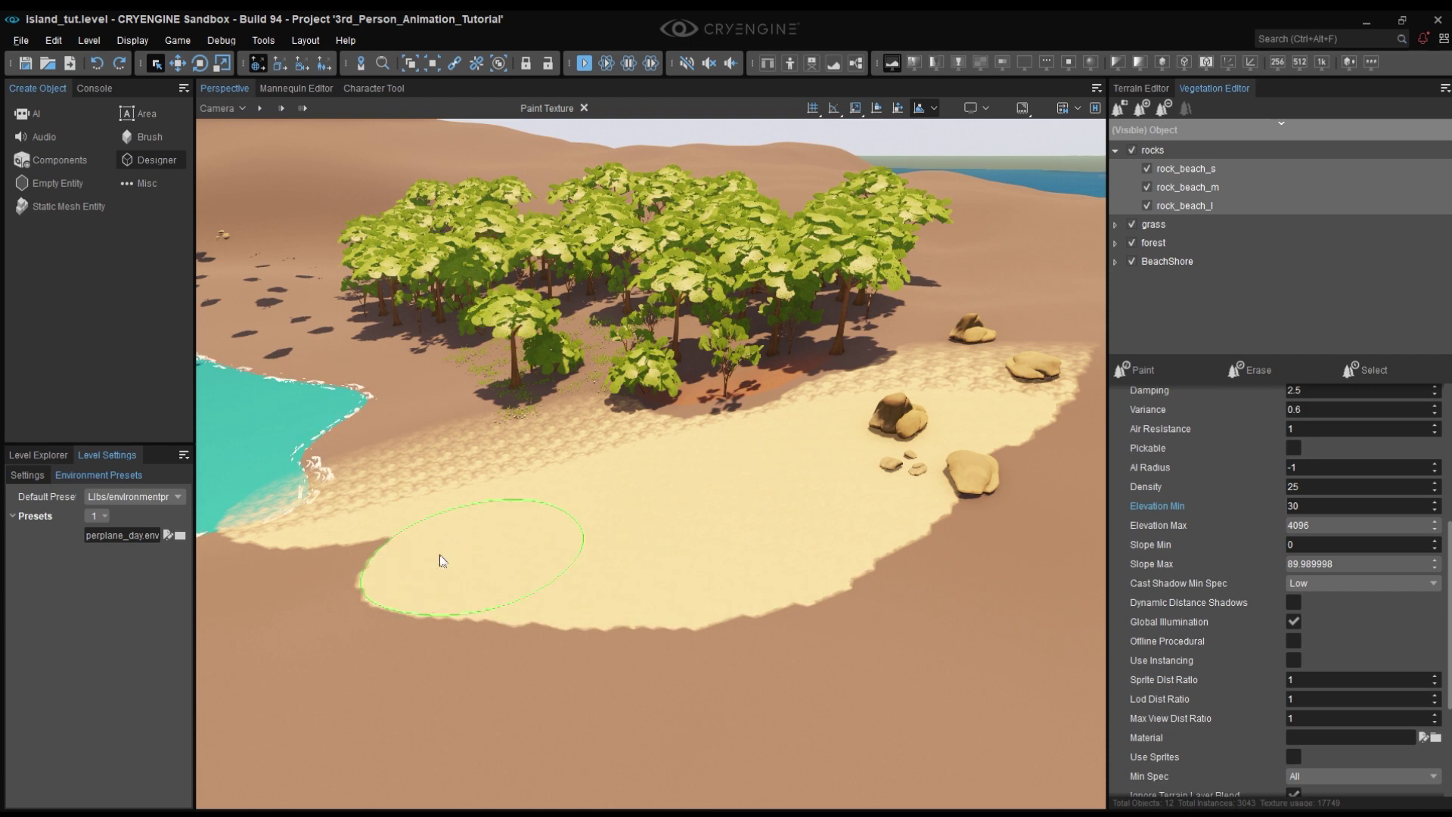
Set Elevation Min of the three beach rocks to 19.
click(1312, 505)
text(19)
key(Return)
Fly along the painted beach to examine how the rocks are distributed between the water, grass and forest.
key(w)
mouse_move(583, 468)
right_down()
mouse_move(494, 463)
mouse_move(522, 433)
mouse_move(511, 452)
right_up()
key(w)
key(s)
key(w)
right_drag(647, 352, 602, 365)
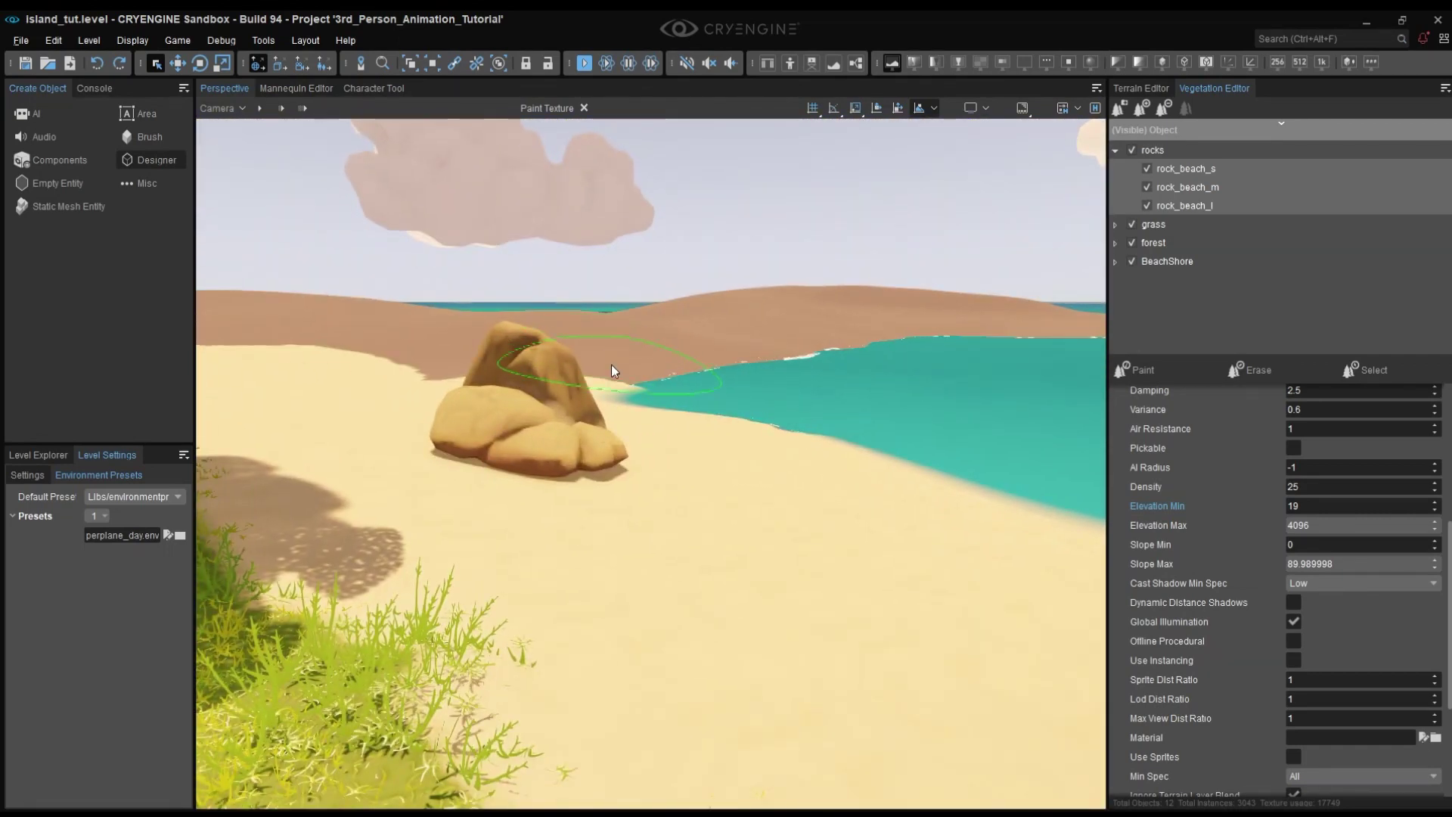
key(w)
mouse_move(911, 361)
right_down()
mouse_move(854, 363)
mouse_move(893, 361)
right_up()
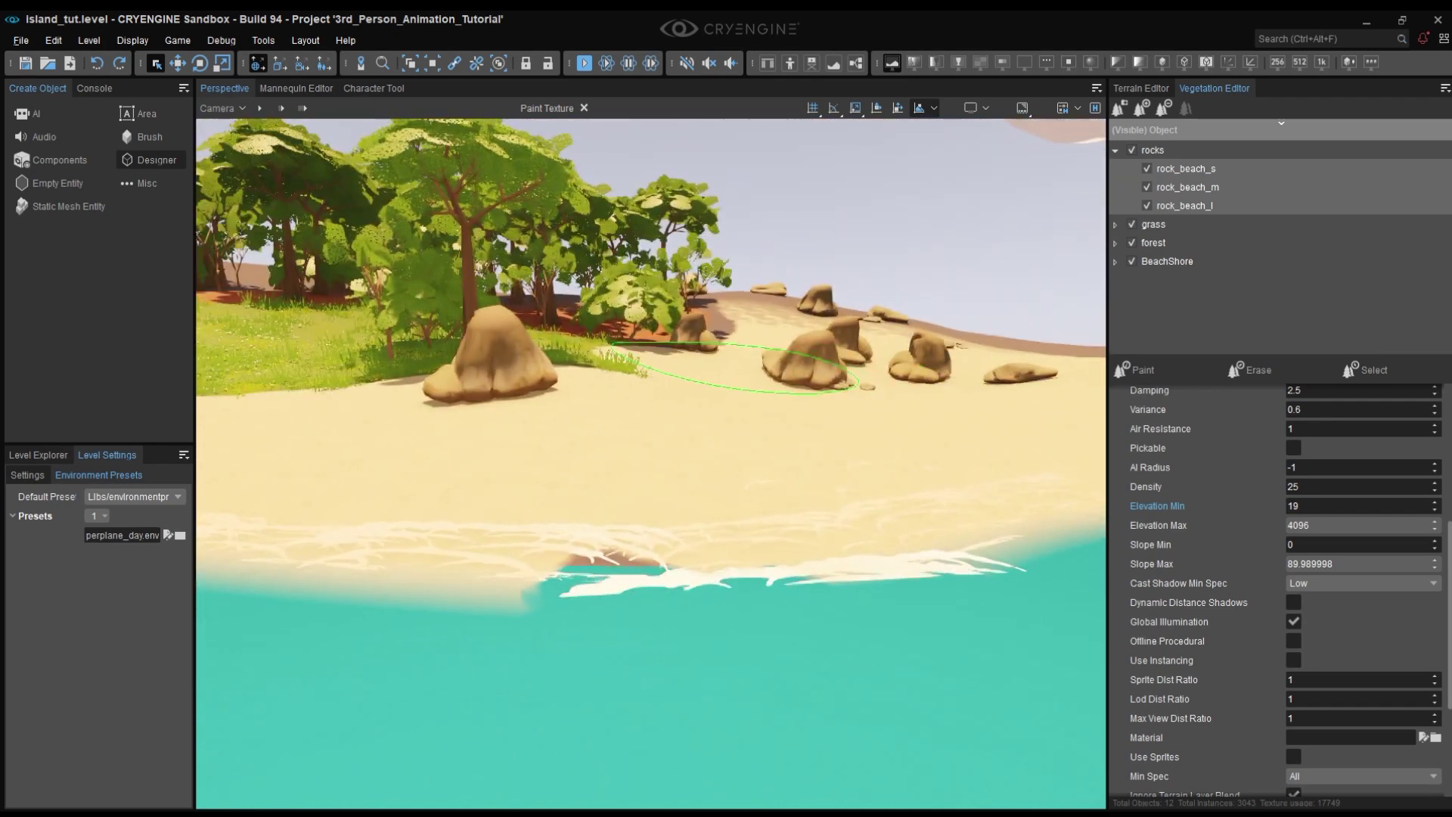
key(w)
mouse_move(738, 368)
right_down()
mouse_move(677, 384)
mouse_move(791, 375)
right_up()
Play the level and run the character along the beach and grass to view the rocks and vegetation.
key(s)
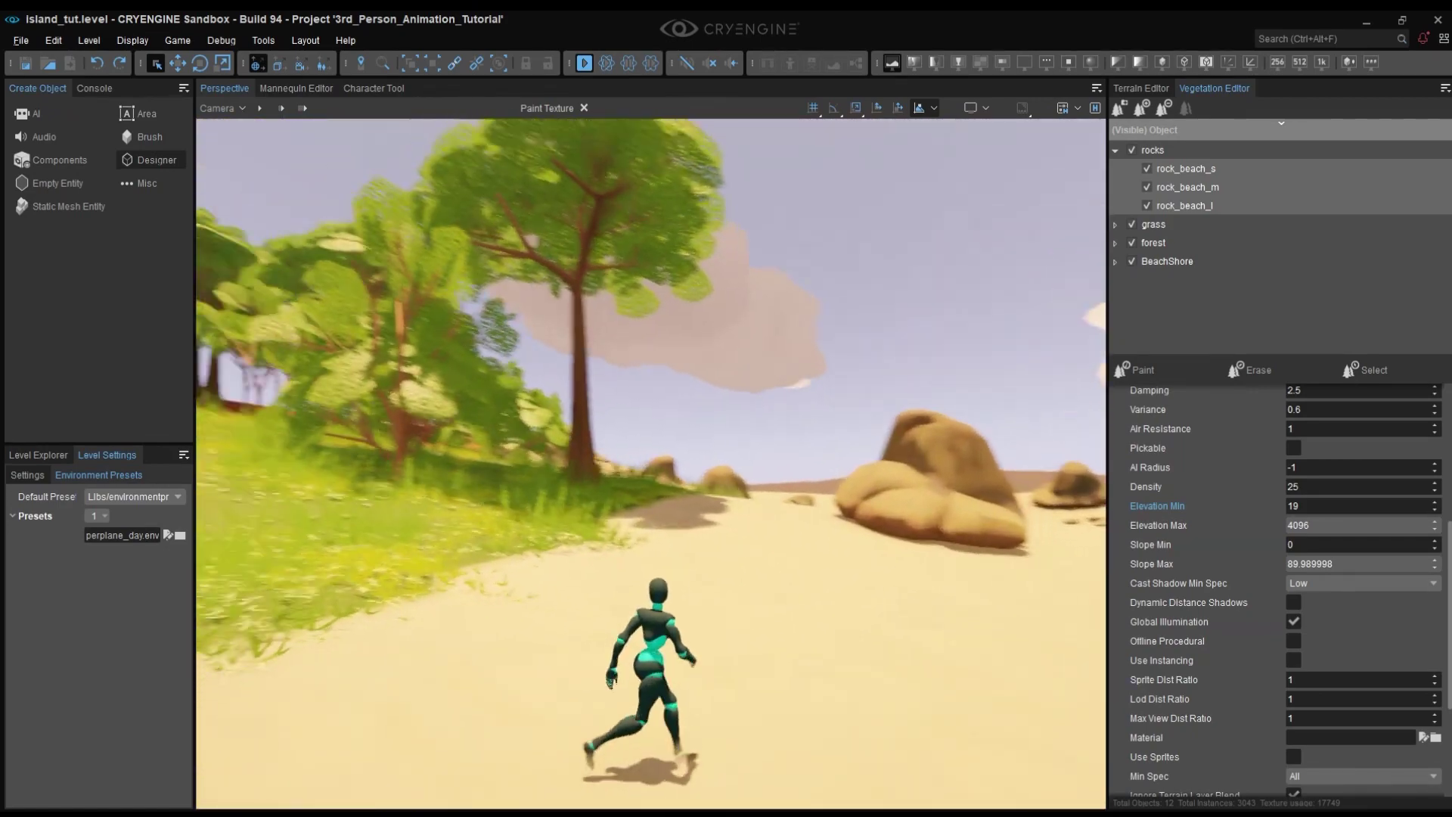
key(w)
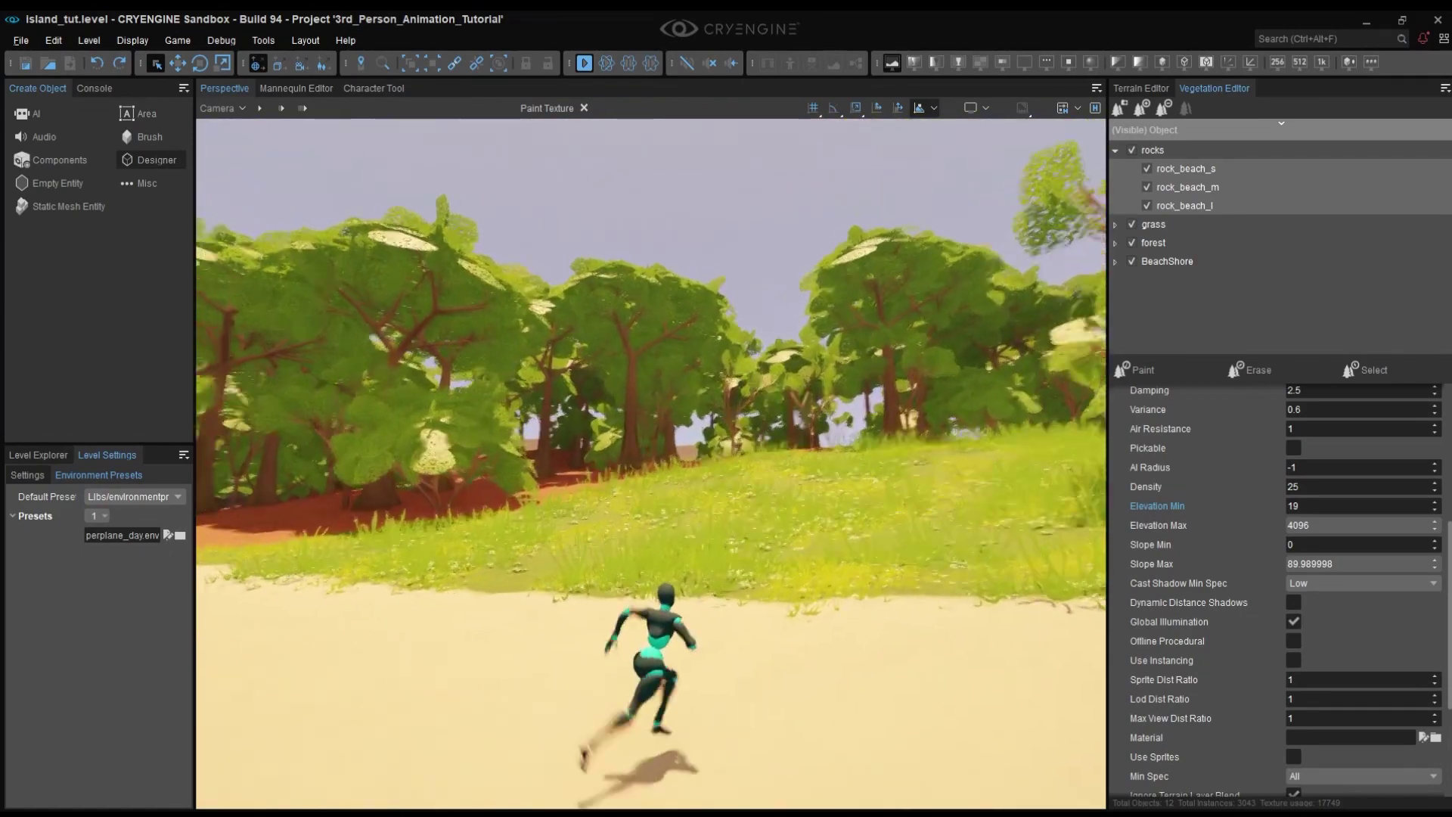
key(w)
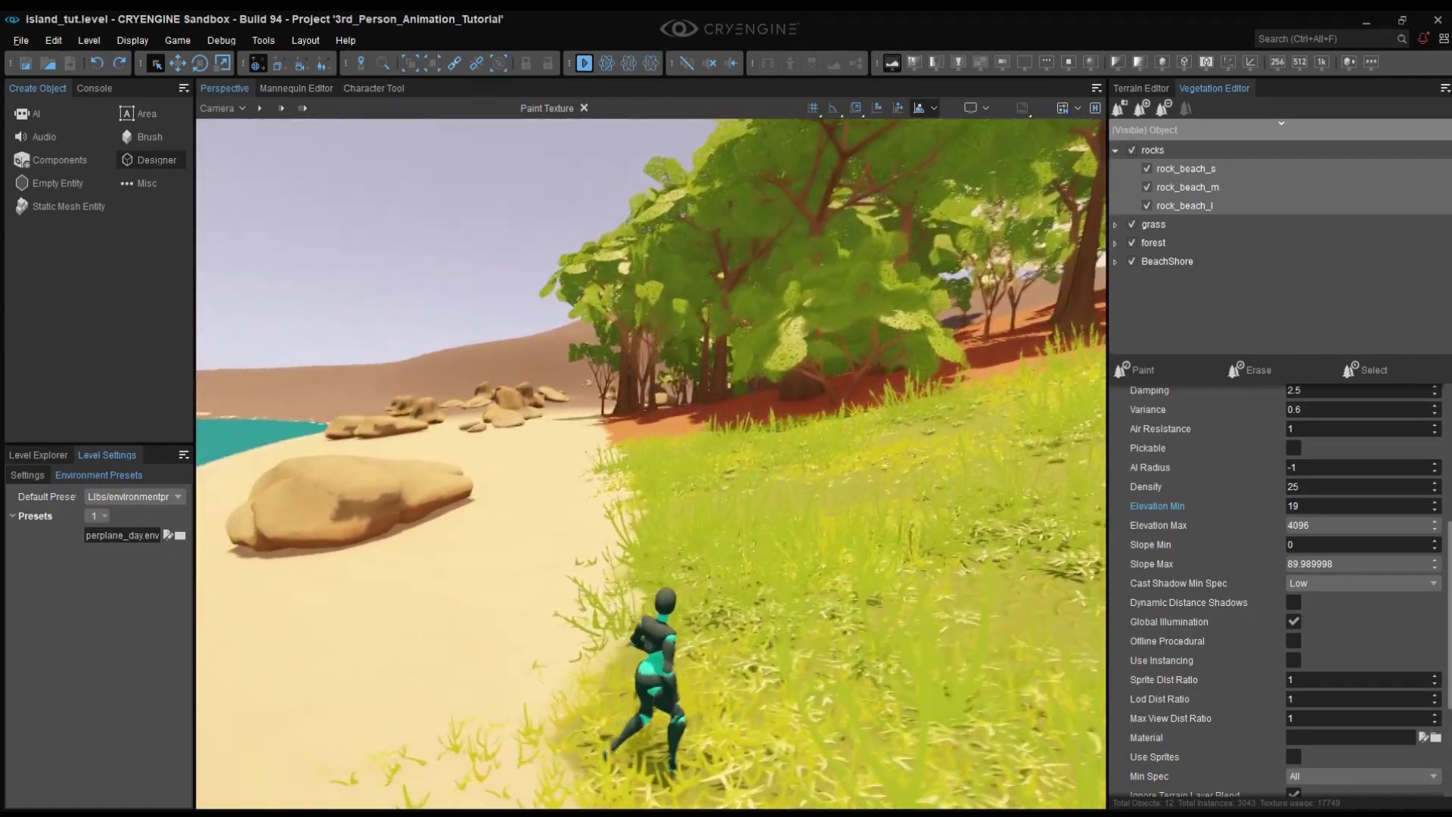